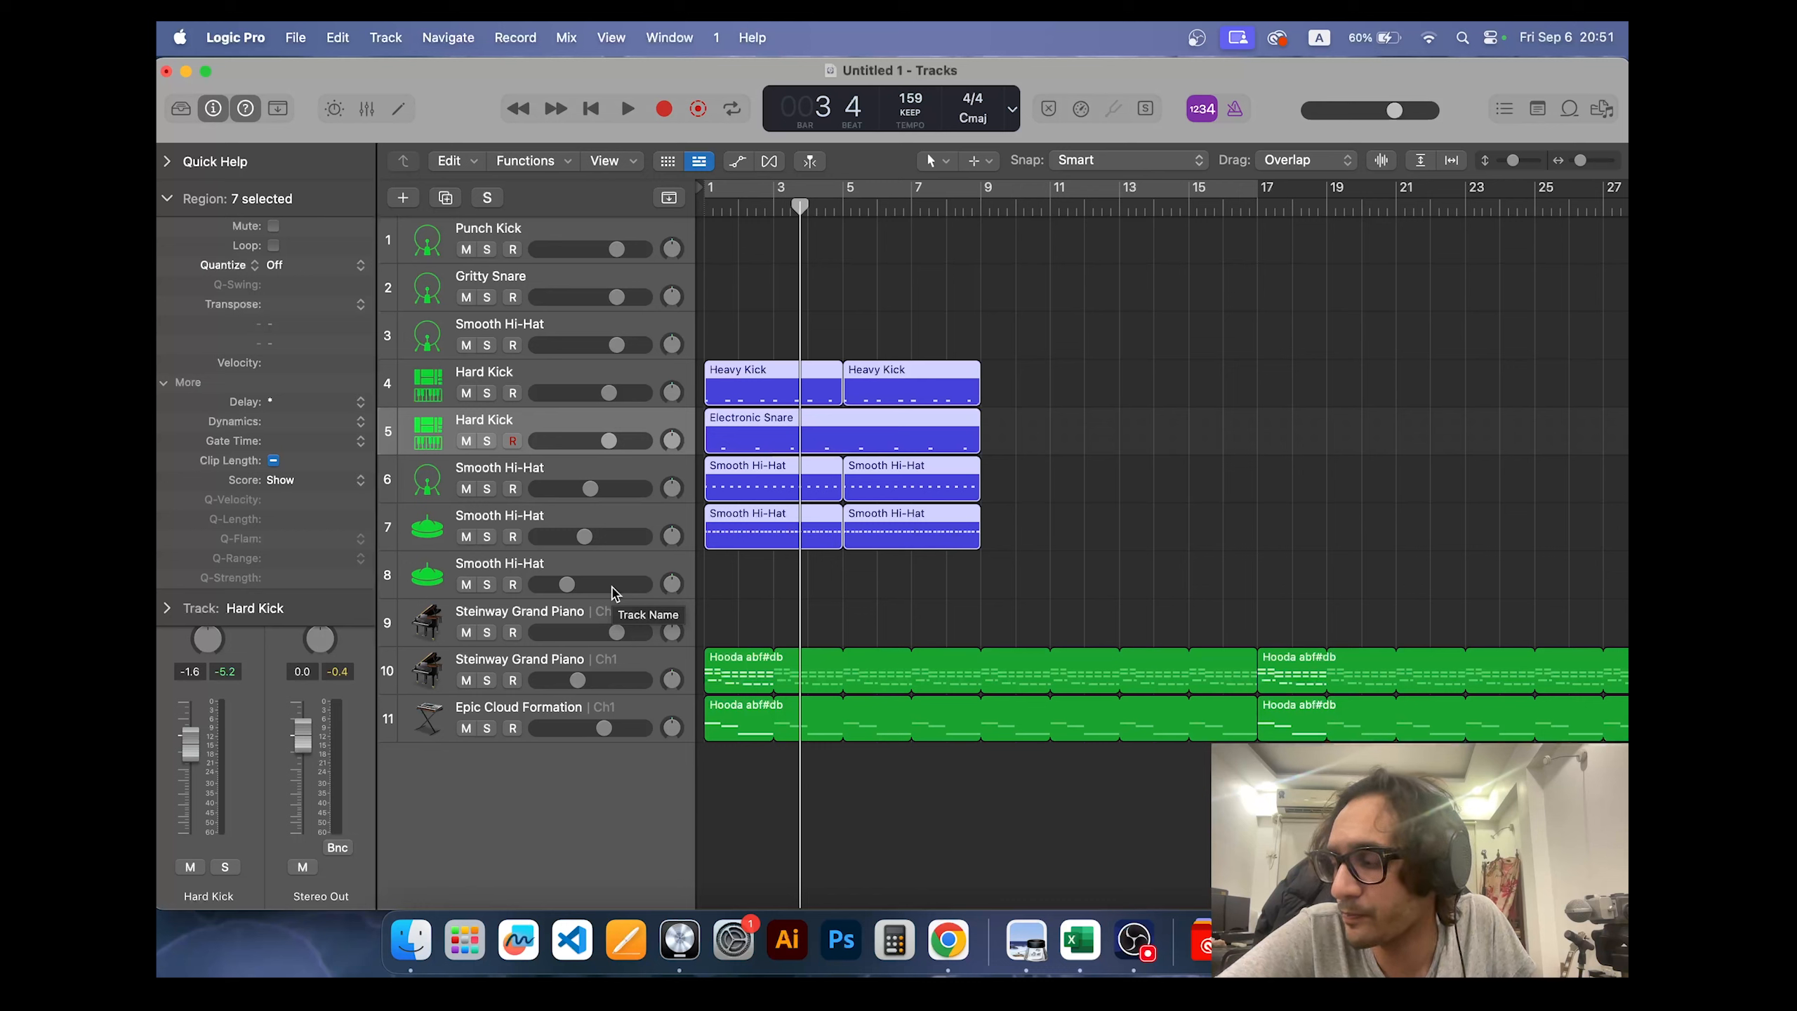
Step: Play the drum and piano loop from bar 1 through the first four bars
click(988, 323)
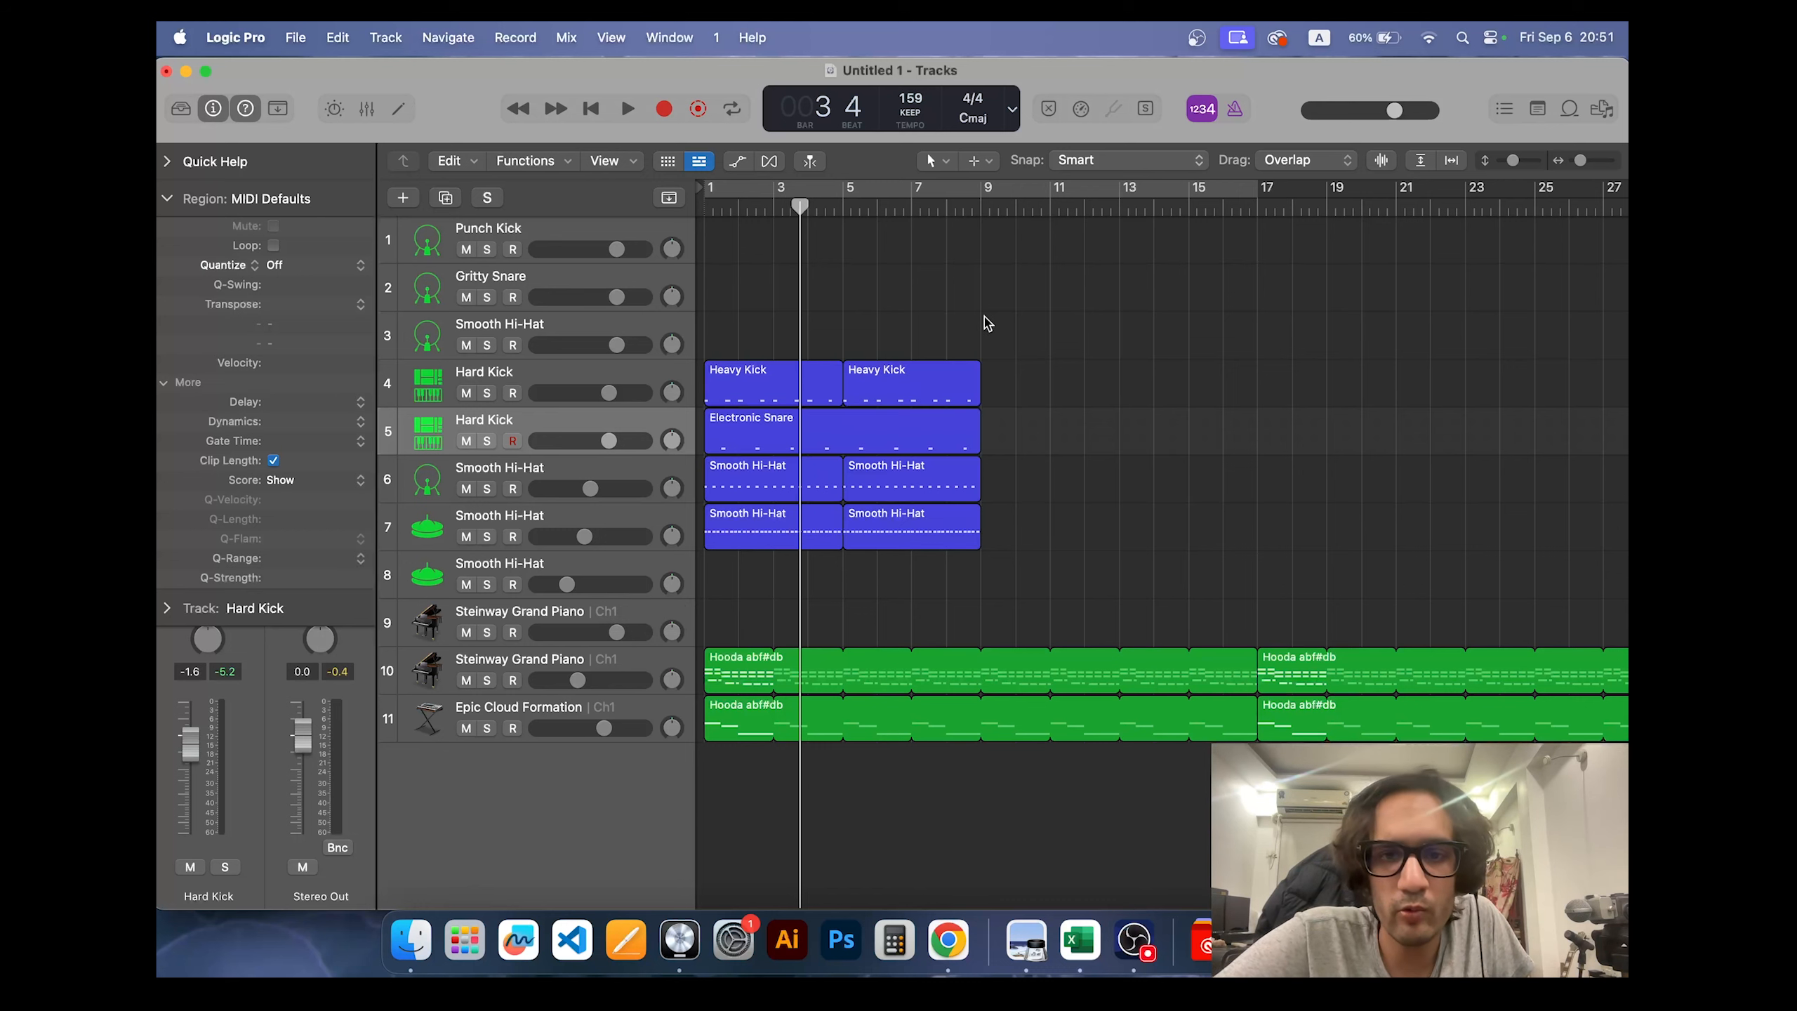
drag(1013, 361, 697, 607)
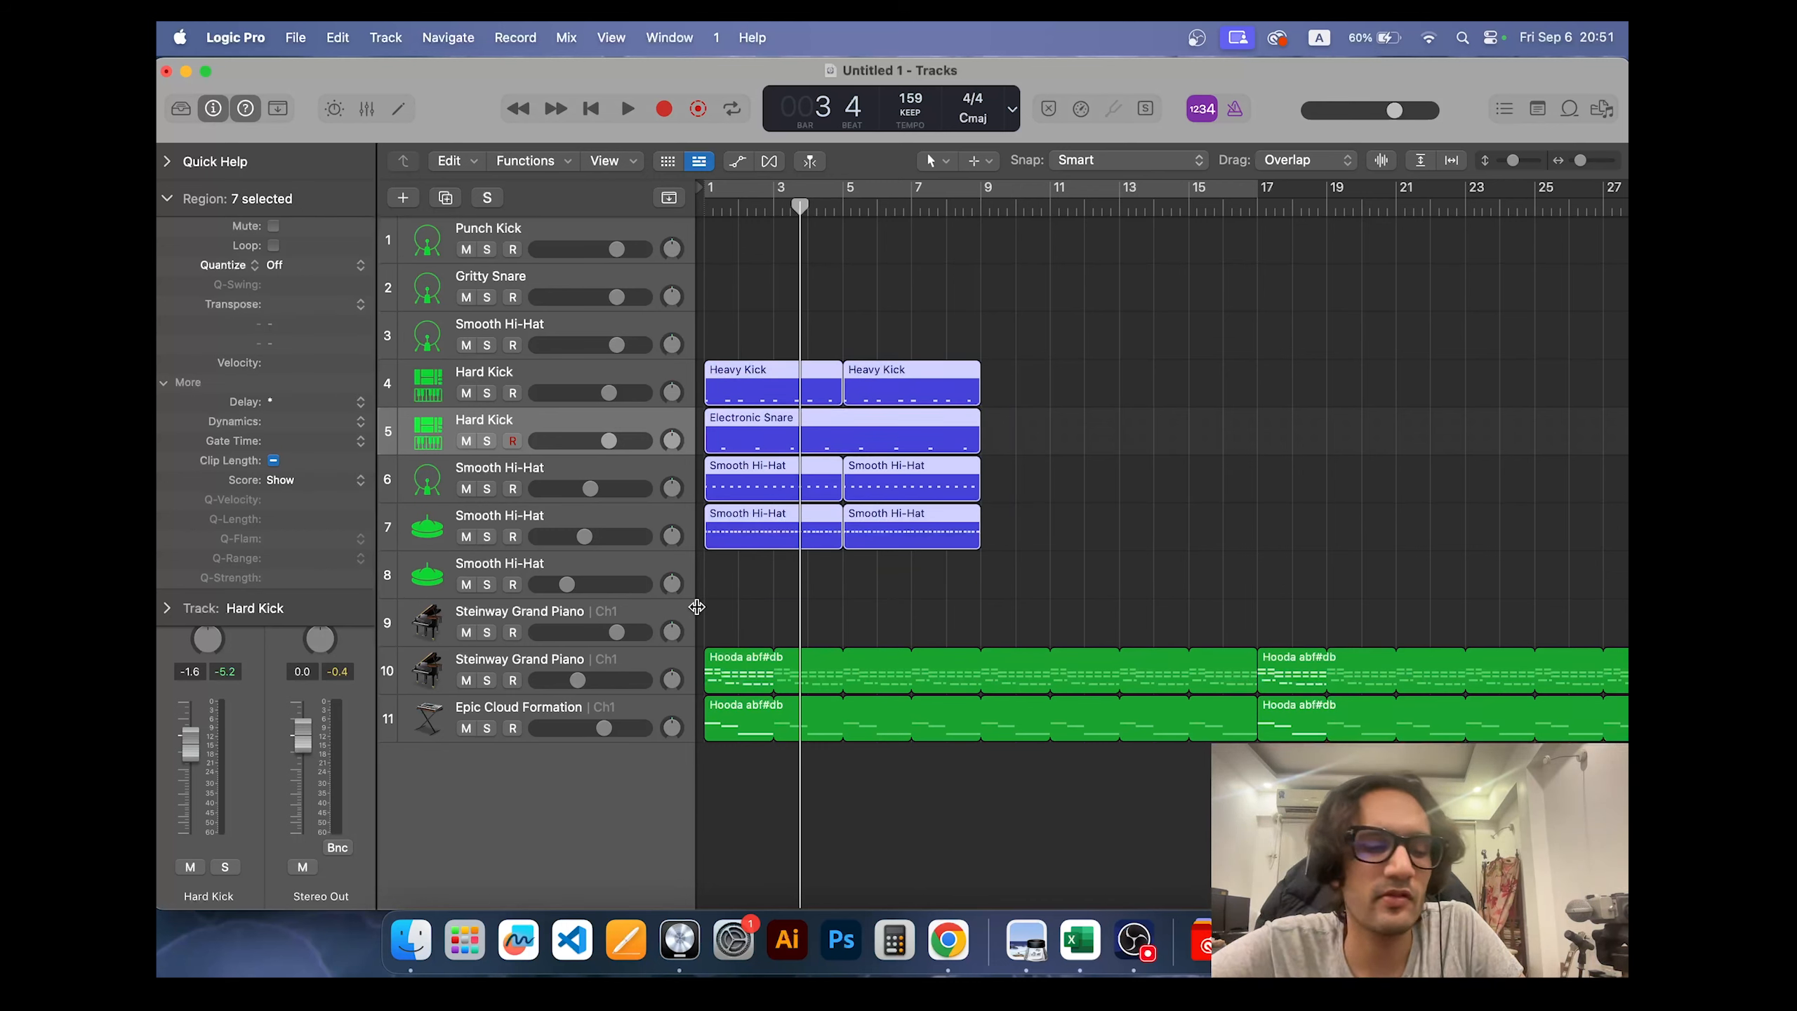
click(964, 574)
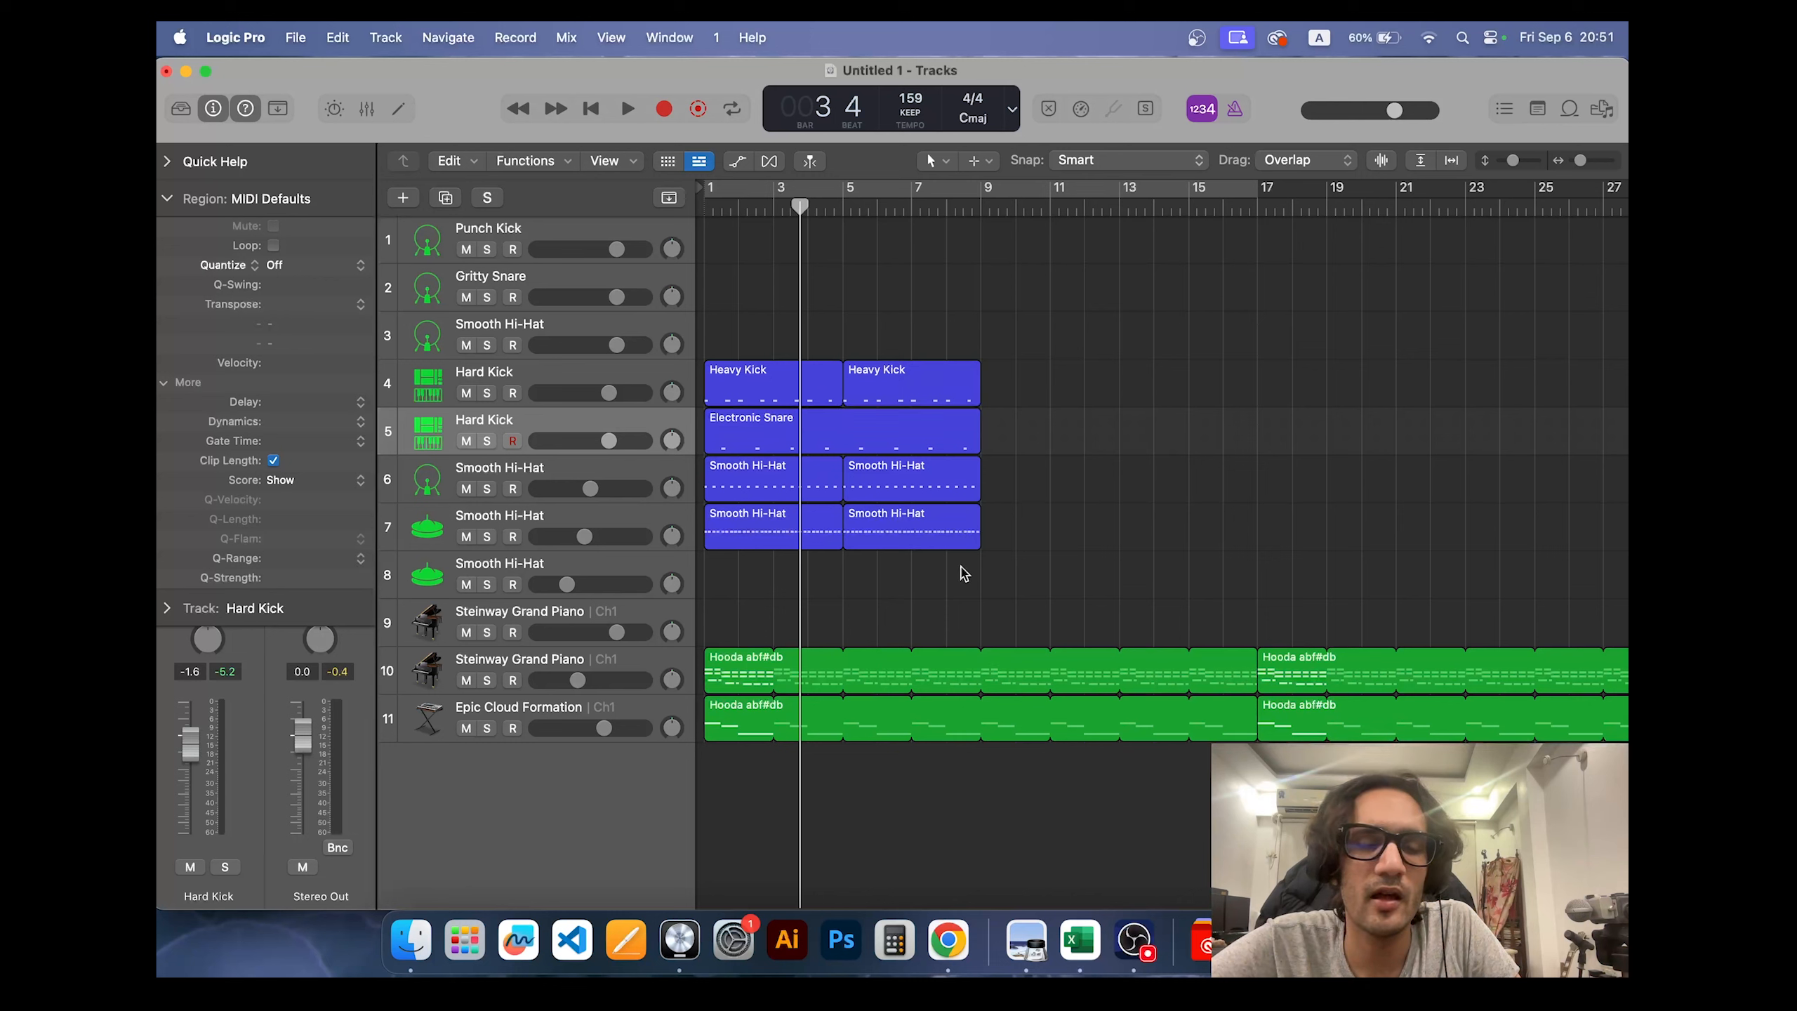
drag(800, 207, 668, 205)
key(space)
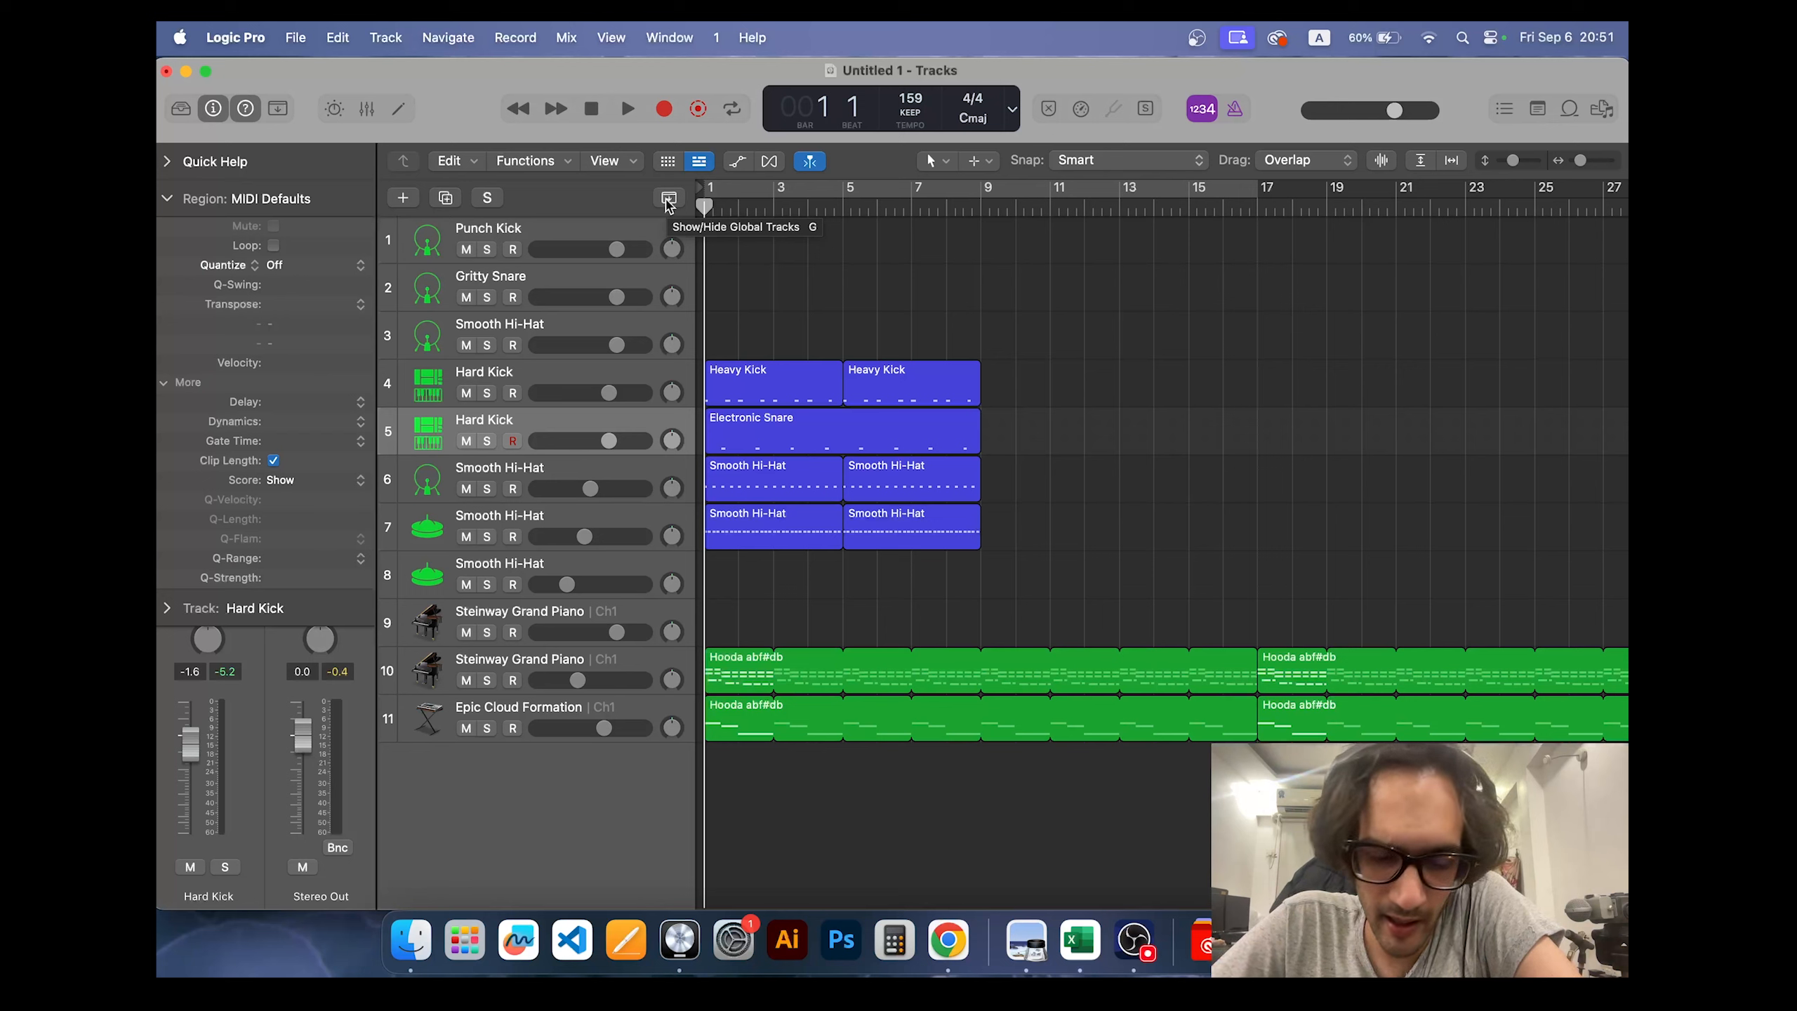
key(space)
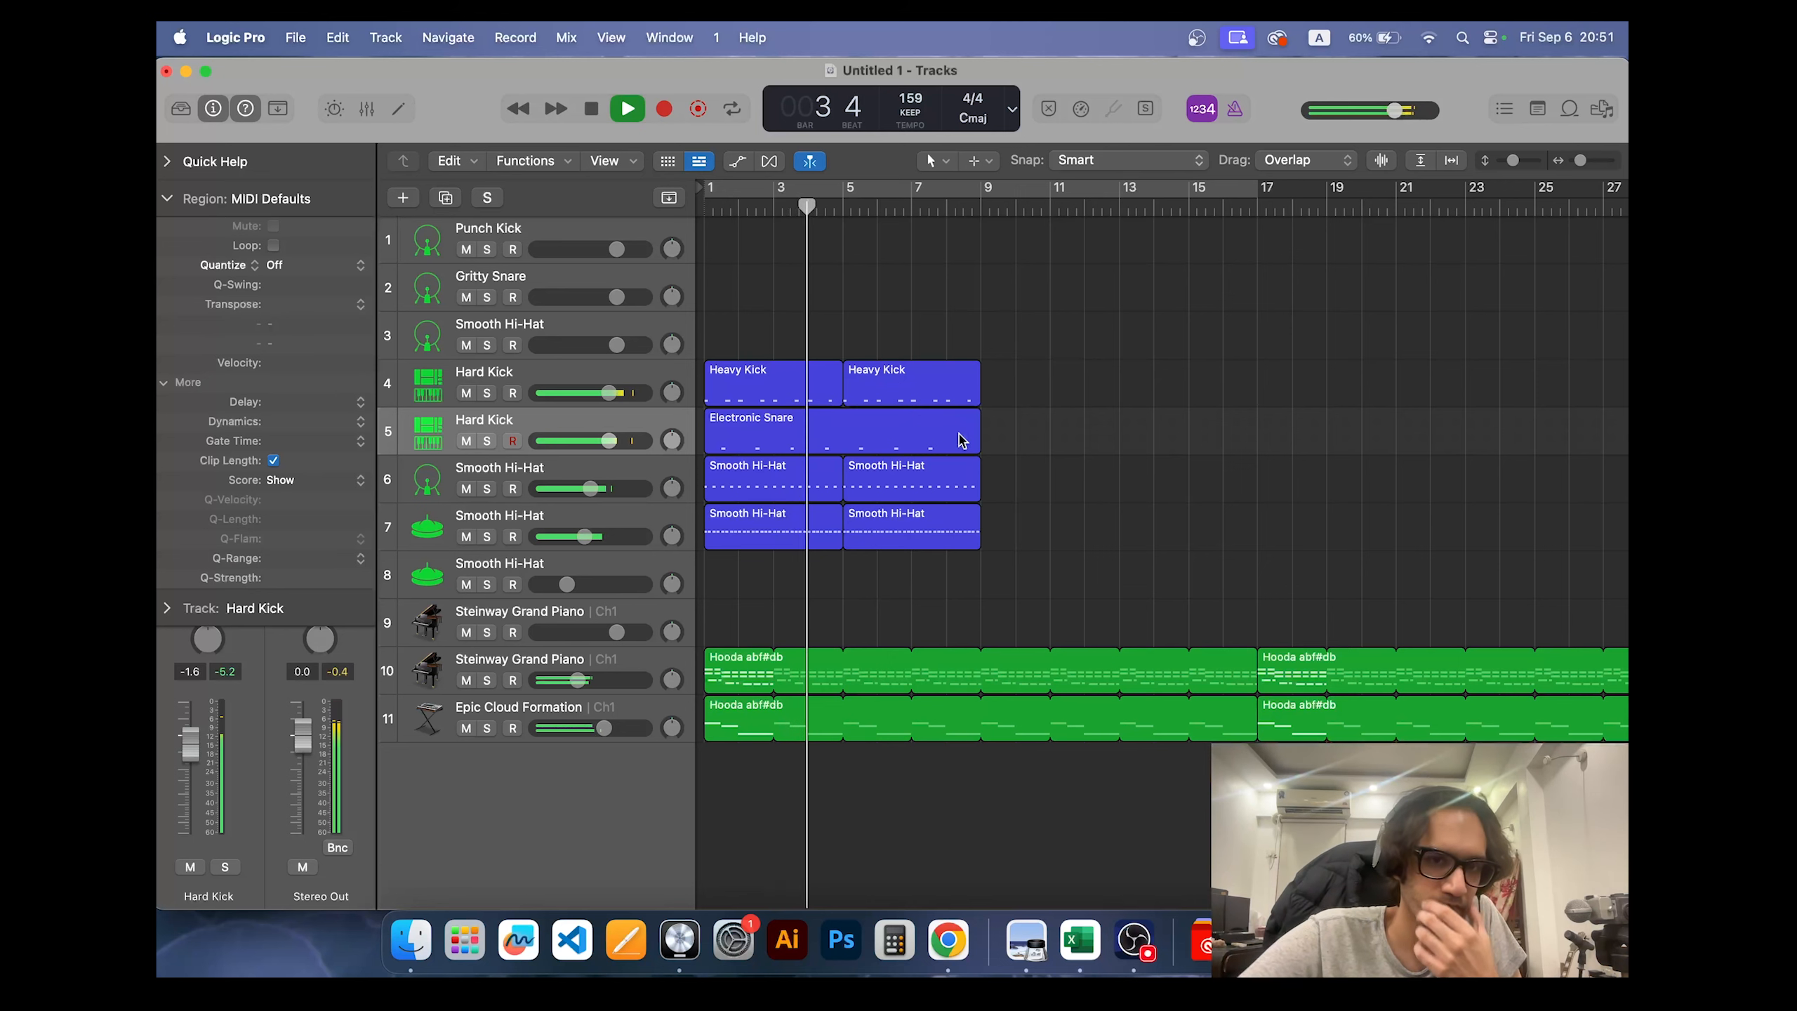
key(space)
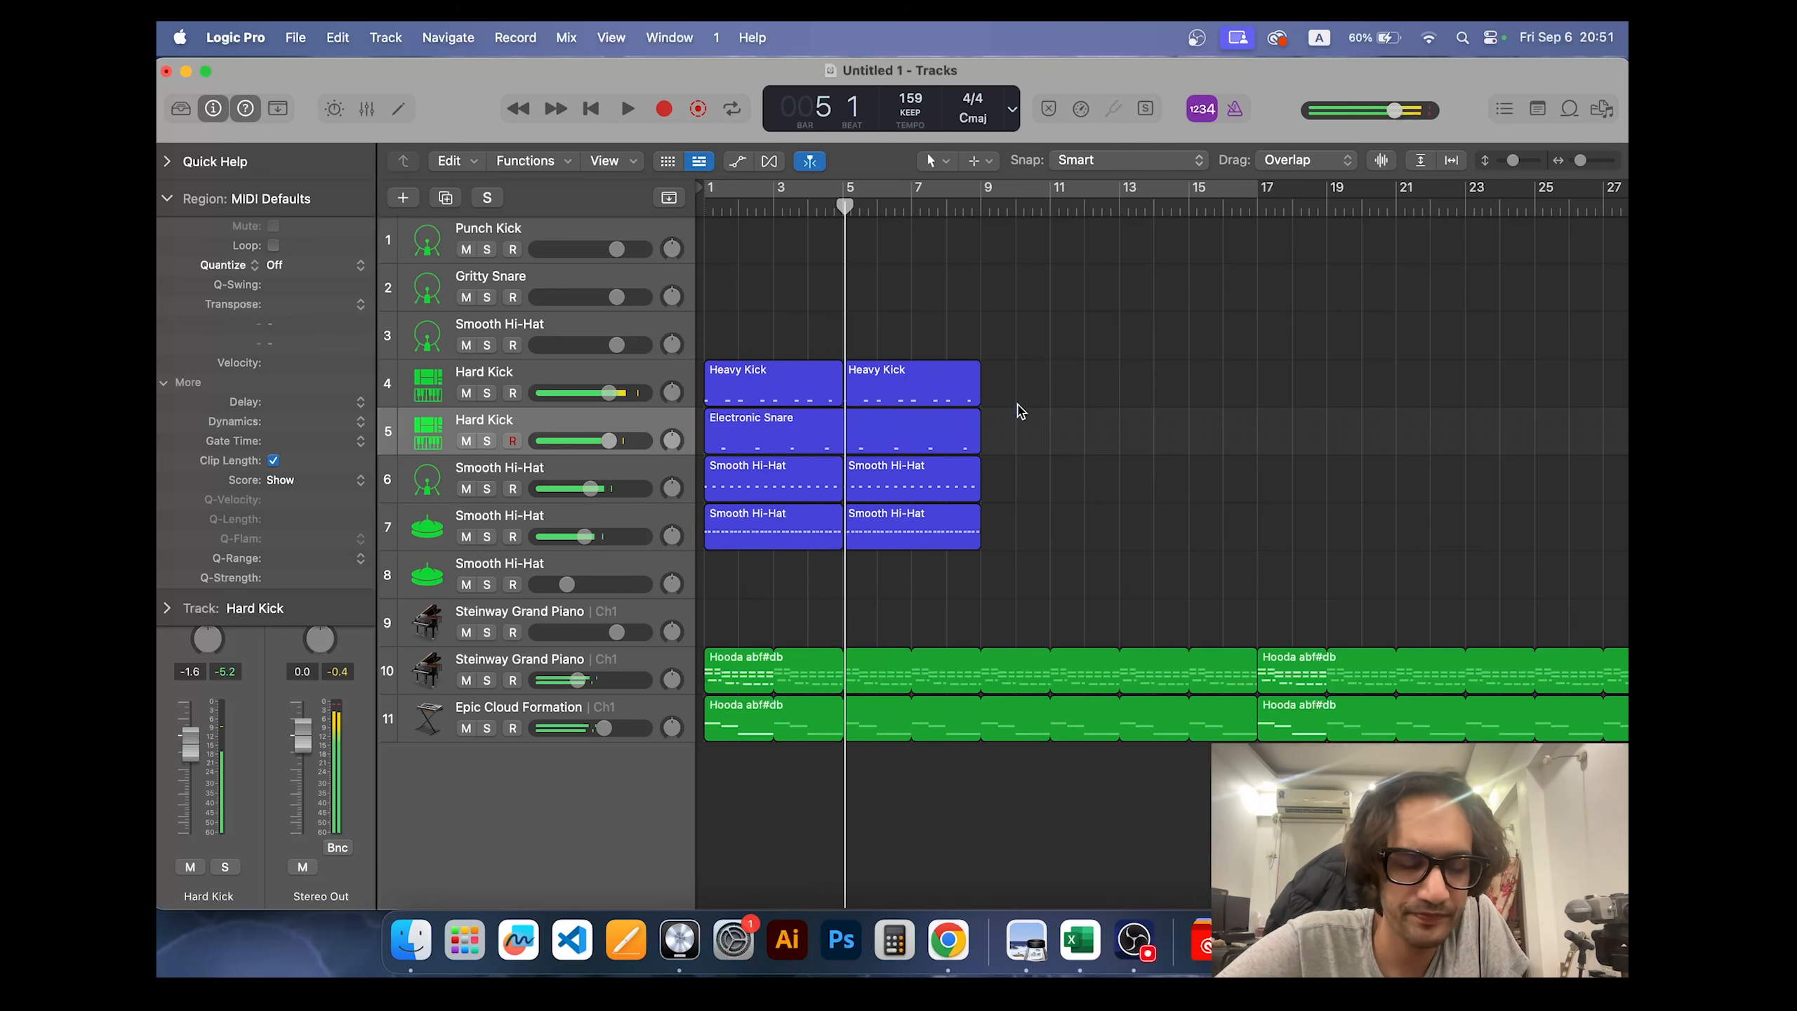
Step: Duplicate the seven kick, snare and hi-hat regions repeatedly until they reach bar 65
drag(1021, 362, 741, 550)
scroll(735, 552, down, 5)
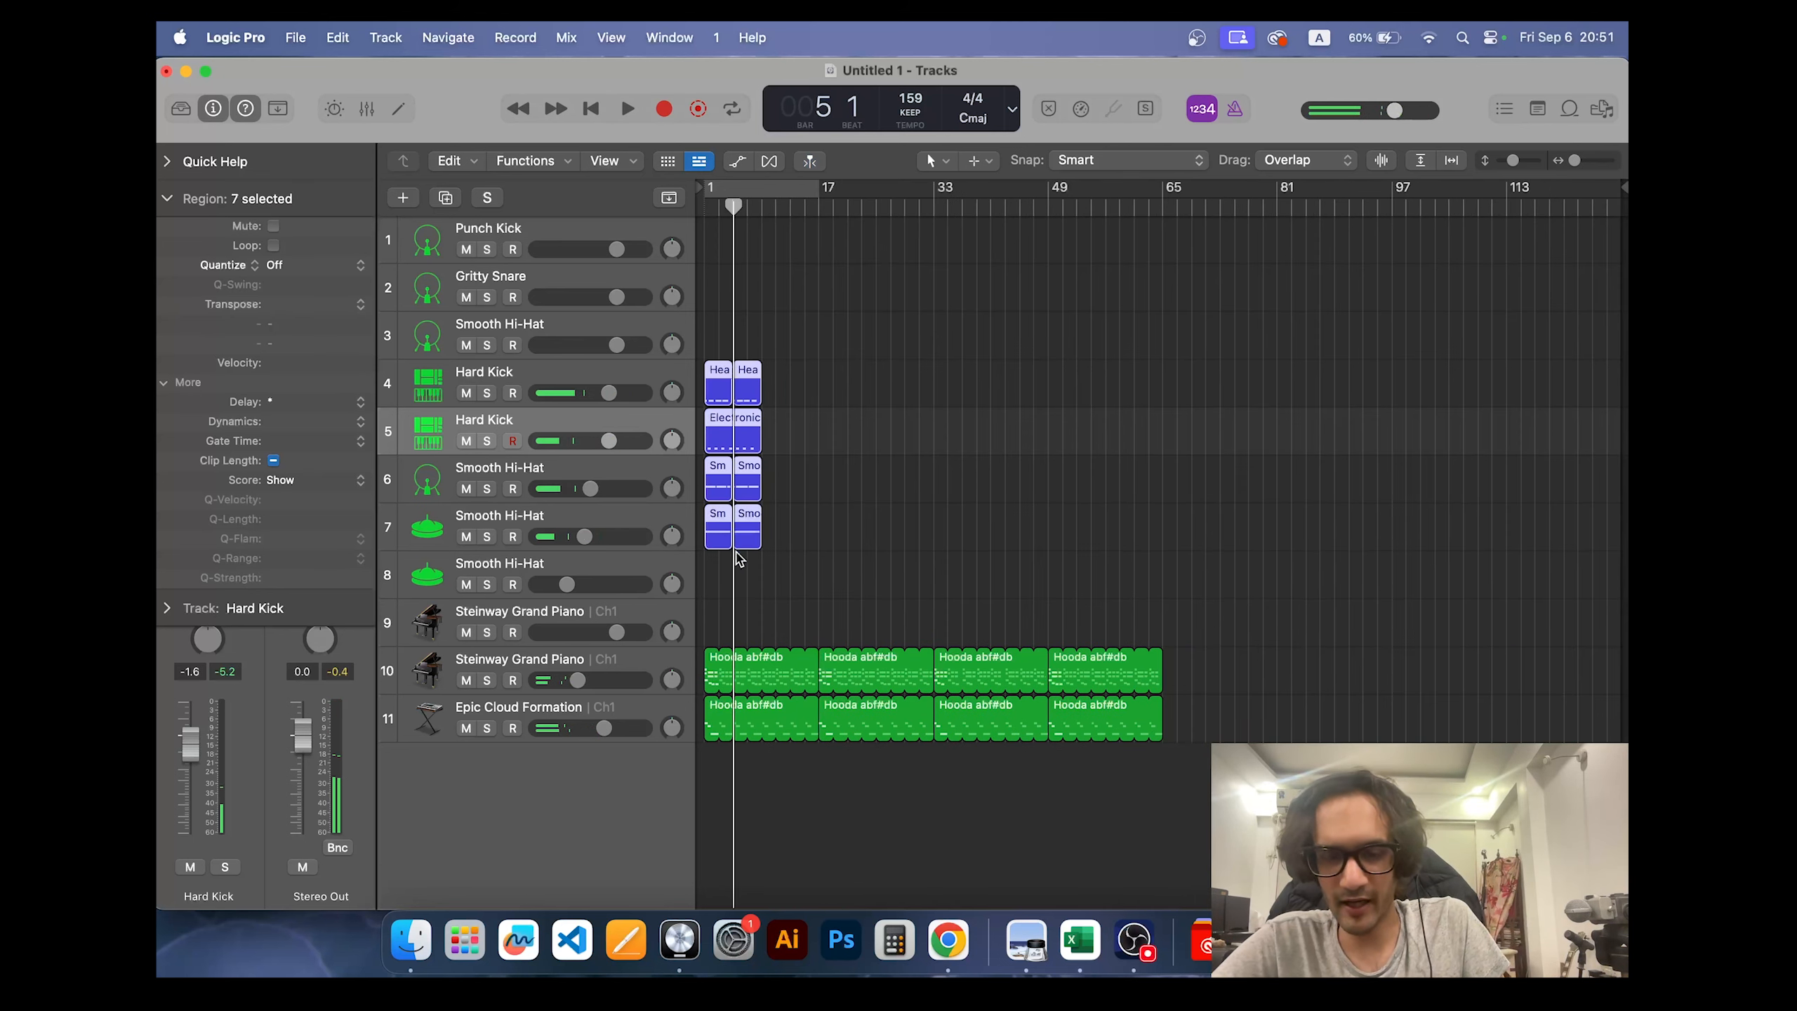
key(super+r)
key(super+r)
key(super+r)
key(super+r)
key(super+r)
key(super+r)
key(super+r)
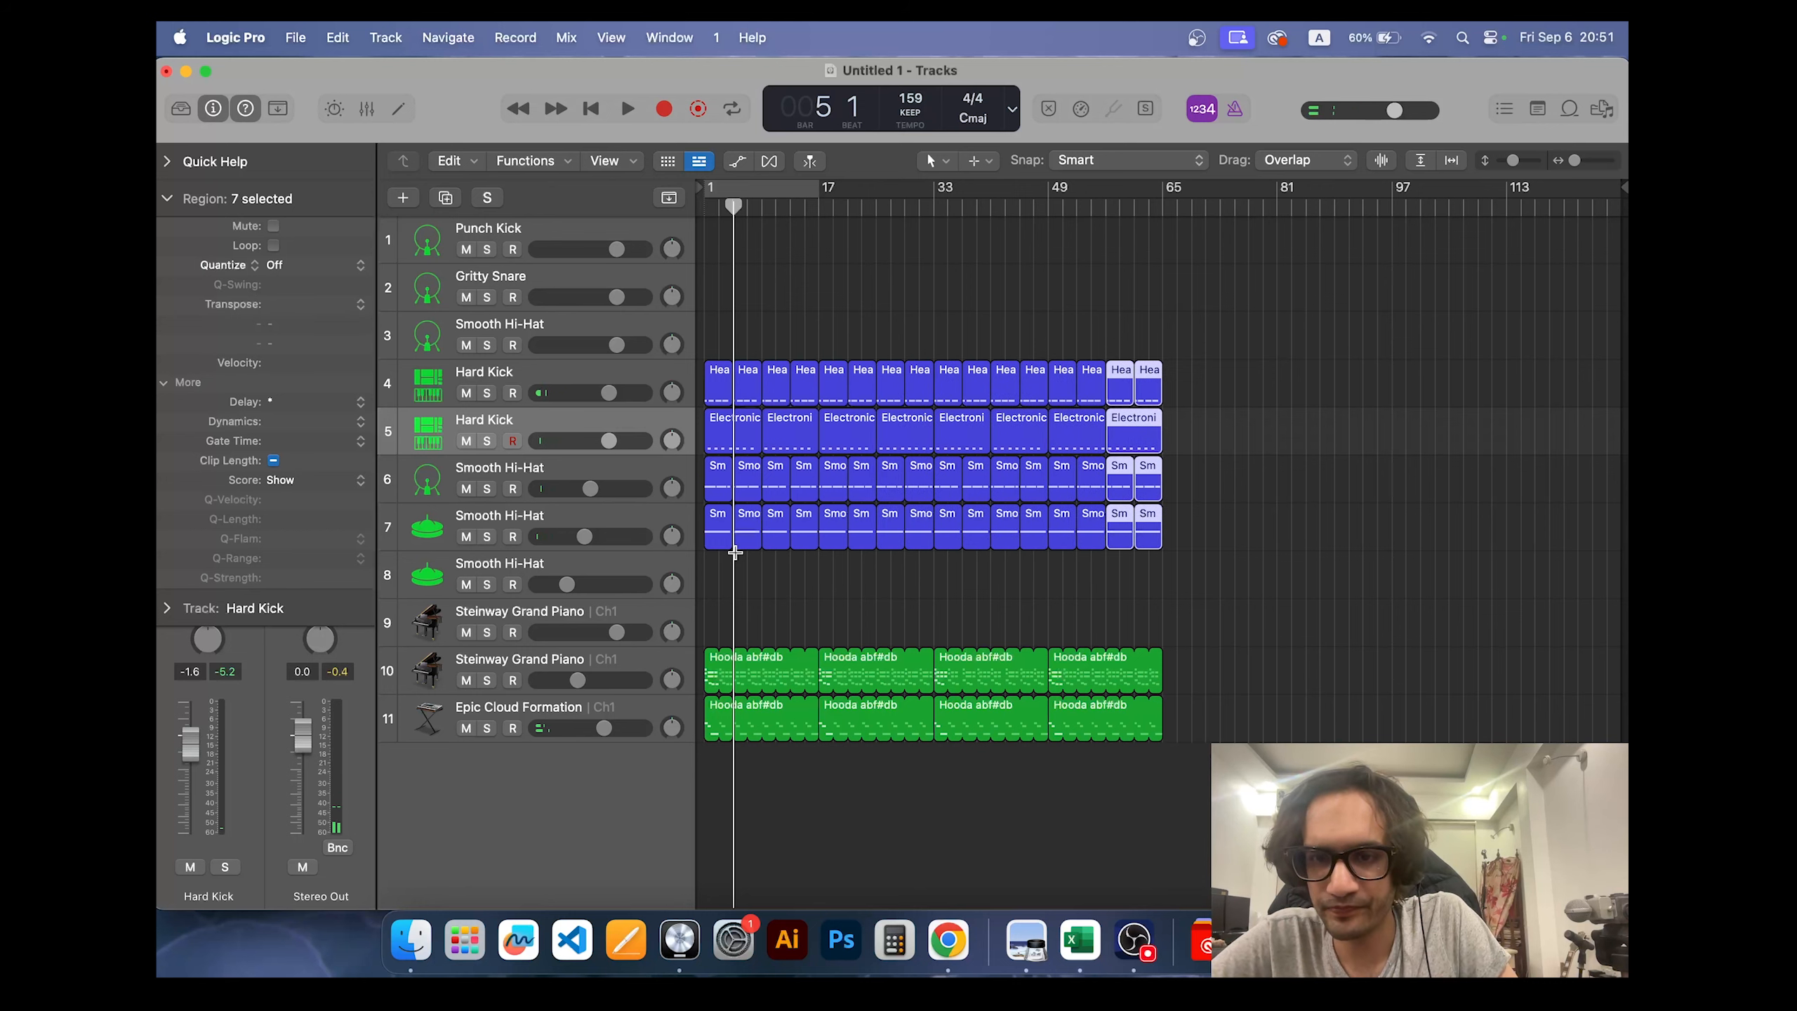
Step: Review the duplicated drum regions and return the playhead to bar 1
click(899, 597)
key(super+Right)
key(super+Right)
key(super+Right)
key(super+Left)
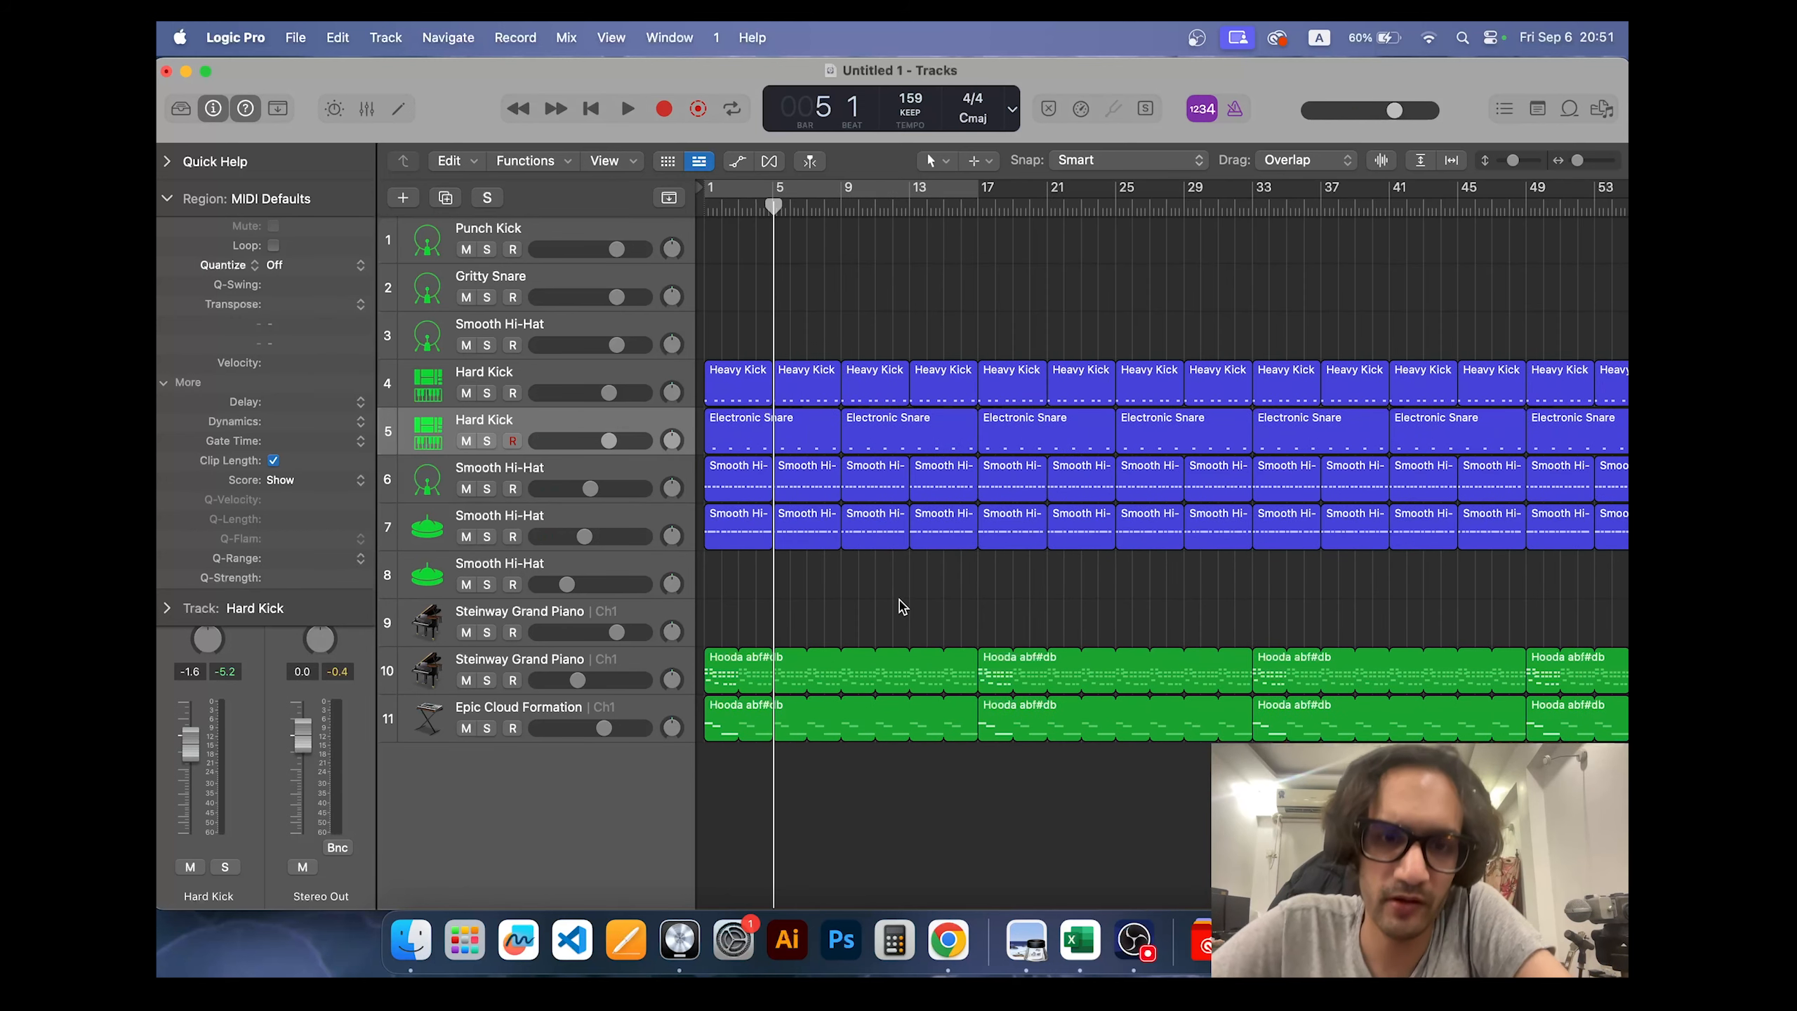
click(626, 106)
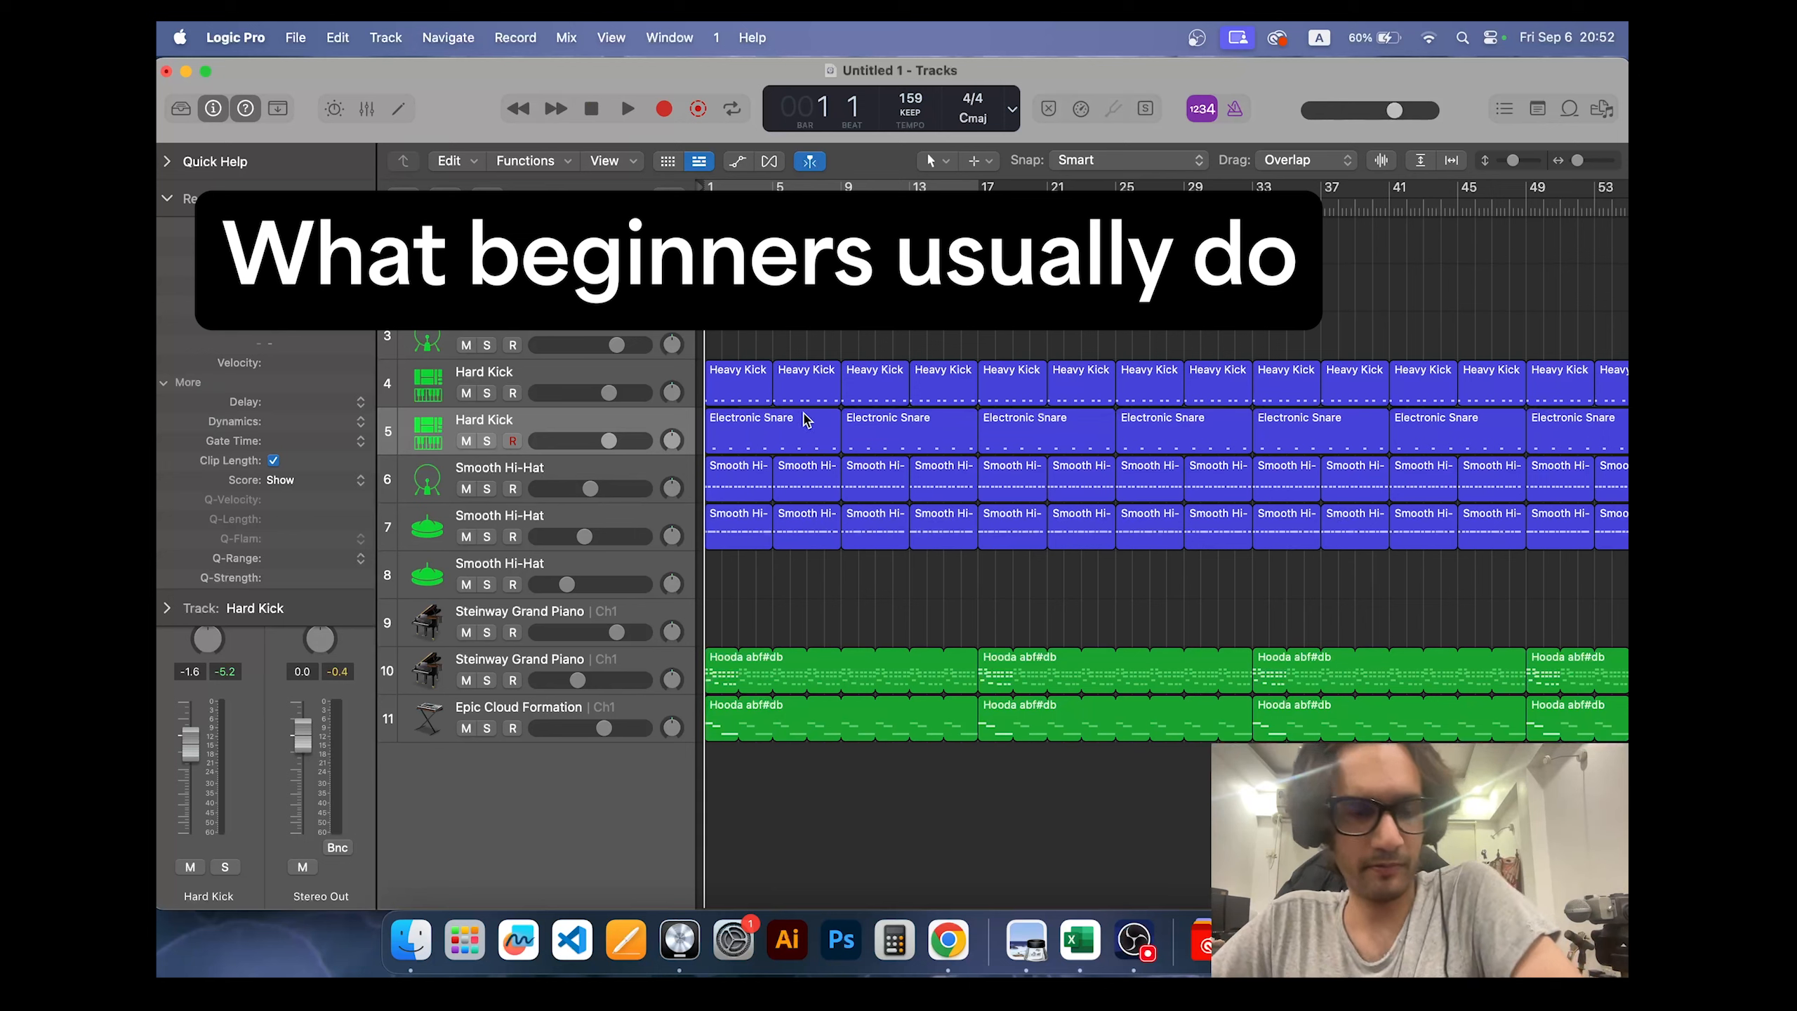
Step: Undo all the repeated duplications of the drum regions
key(super+z)
key(super+z)
key(super+z)
key(super+z)
key(super+z)
key(super+z)
key(super+z)
key(super+z)
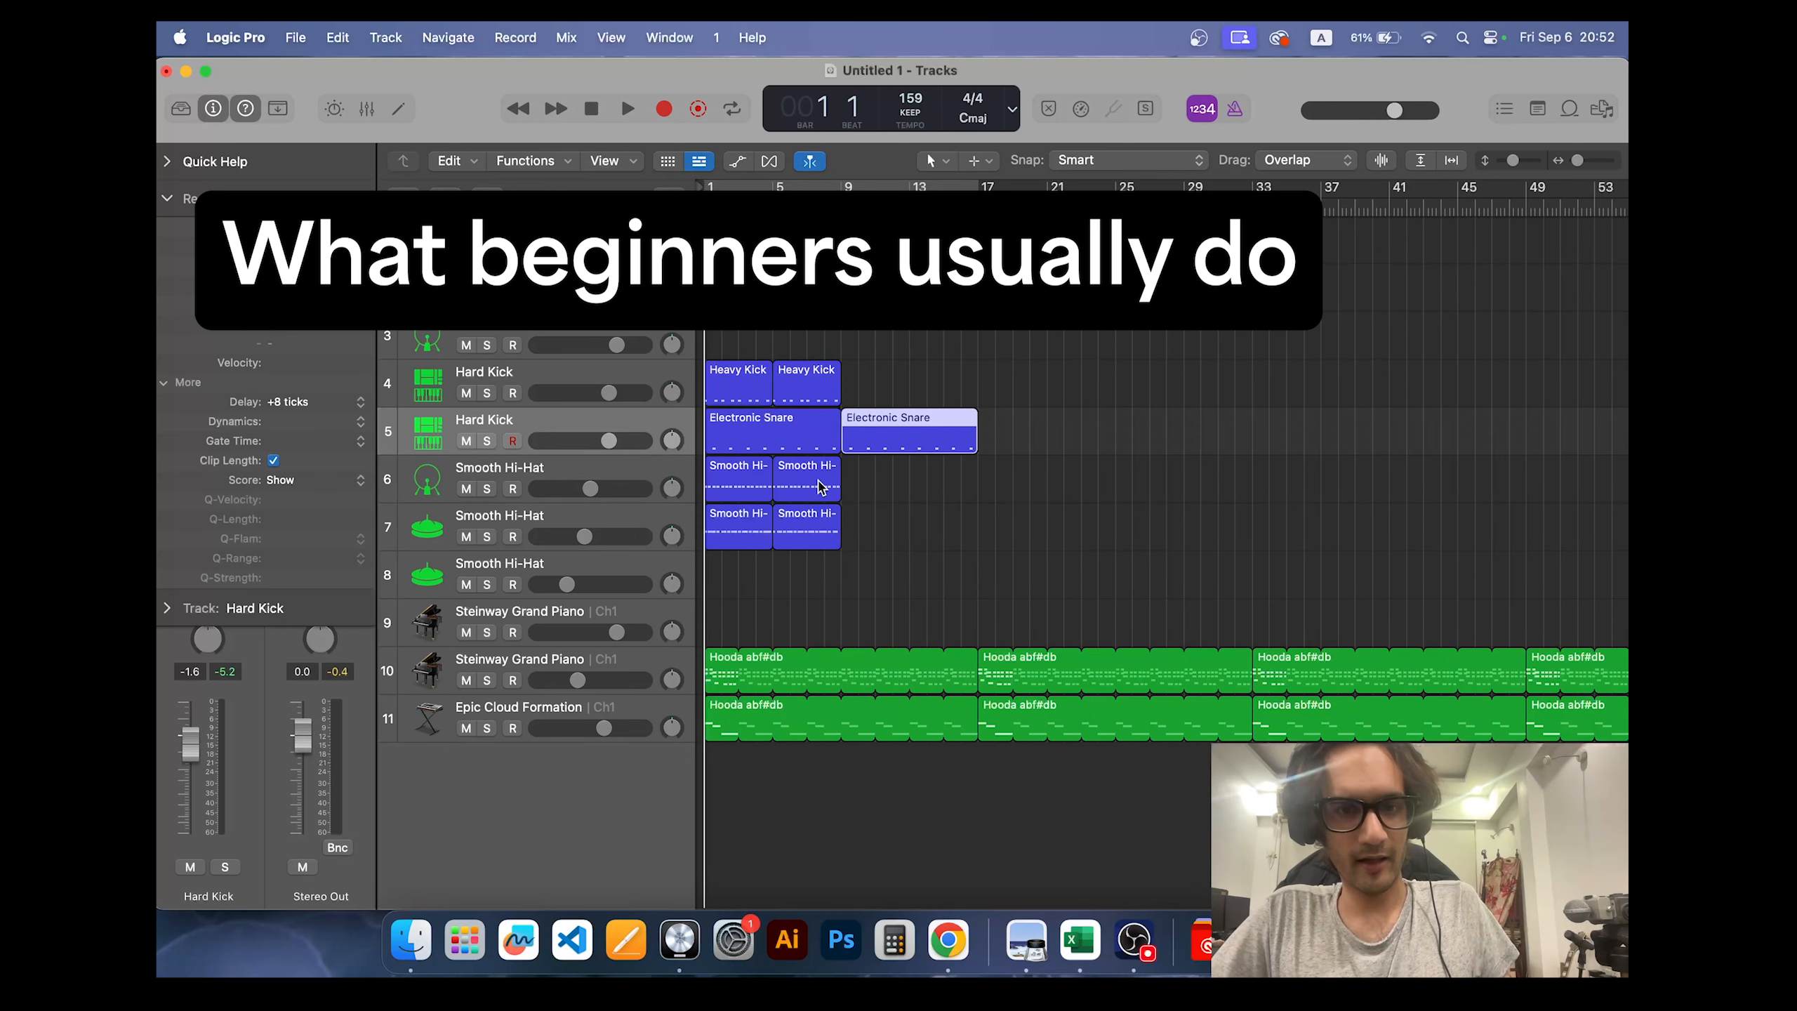
Step: Move the hi-hat regions to bar 9 and copy single kick, hi-hat and snare regions to bars 17 and 21
drag(897, 486, 726, 530)
drag(786, 472, 922, 473)
click(882, 448)
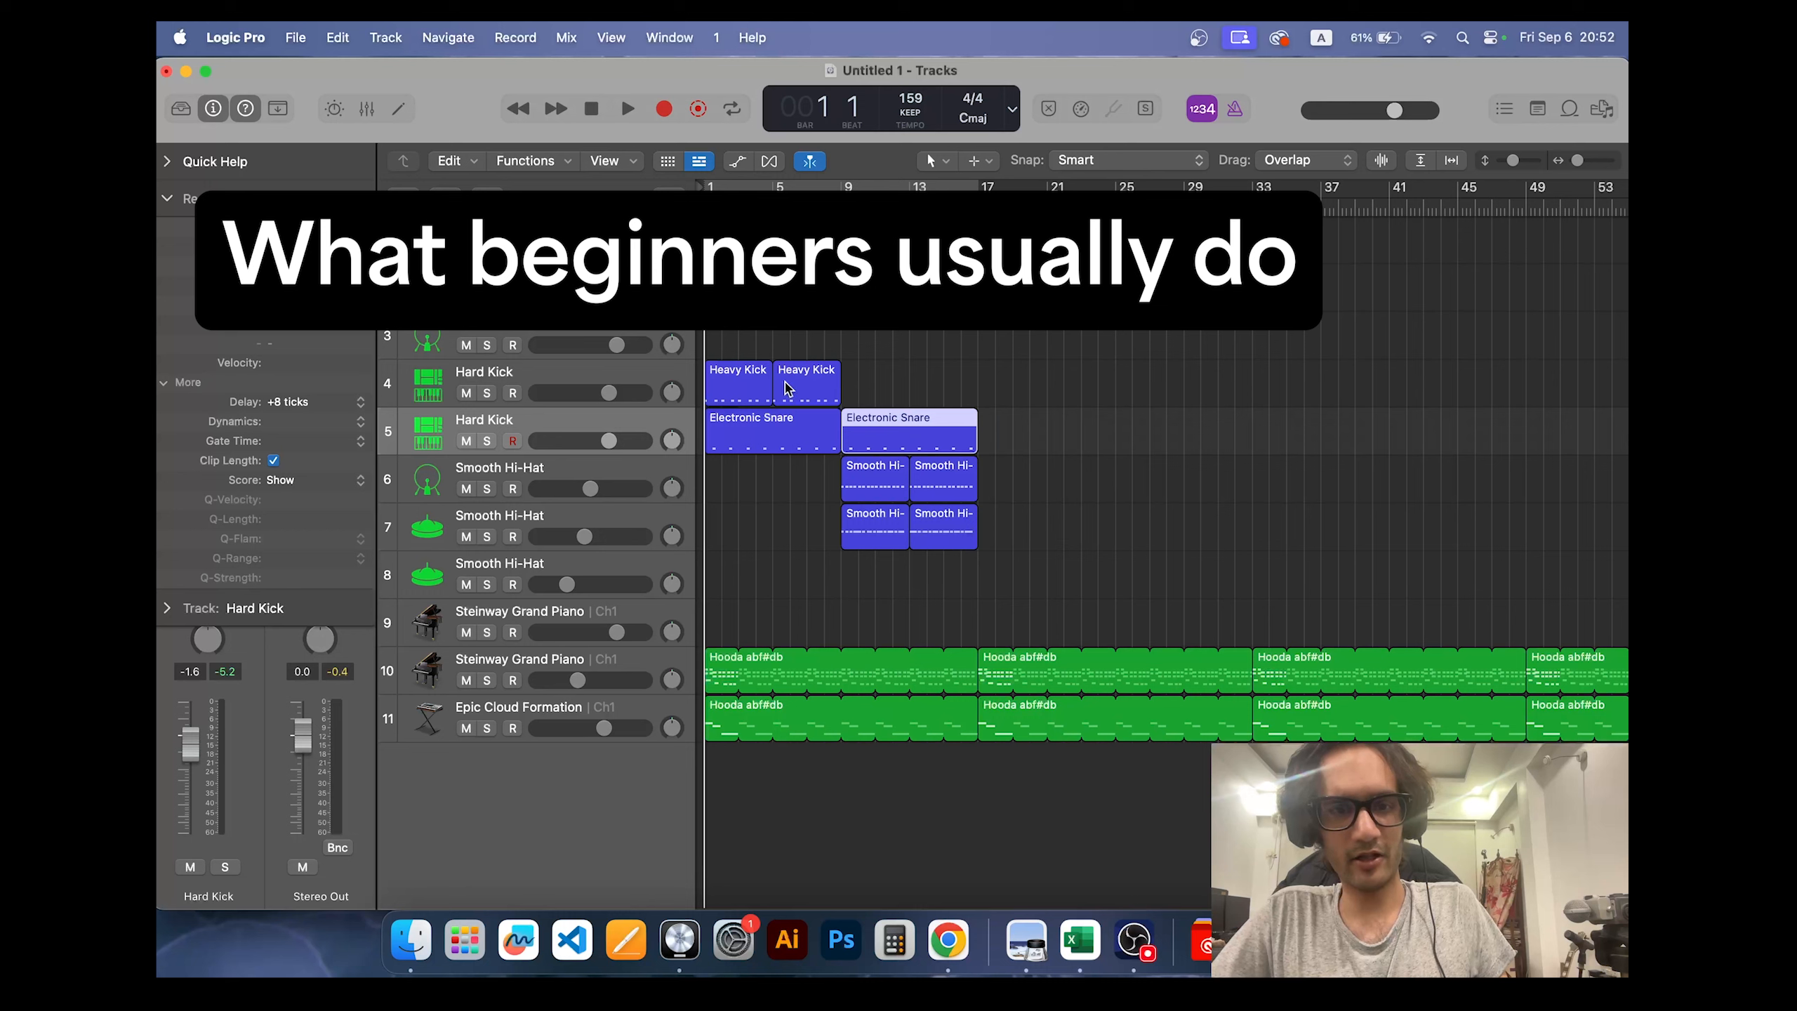
drag(881, 430, 1088, 431)
drag(930, 471, 994, 464)
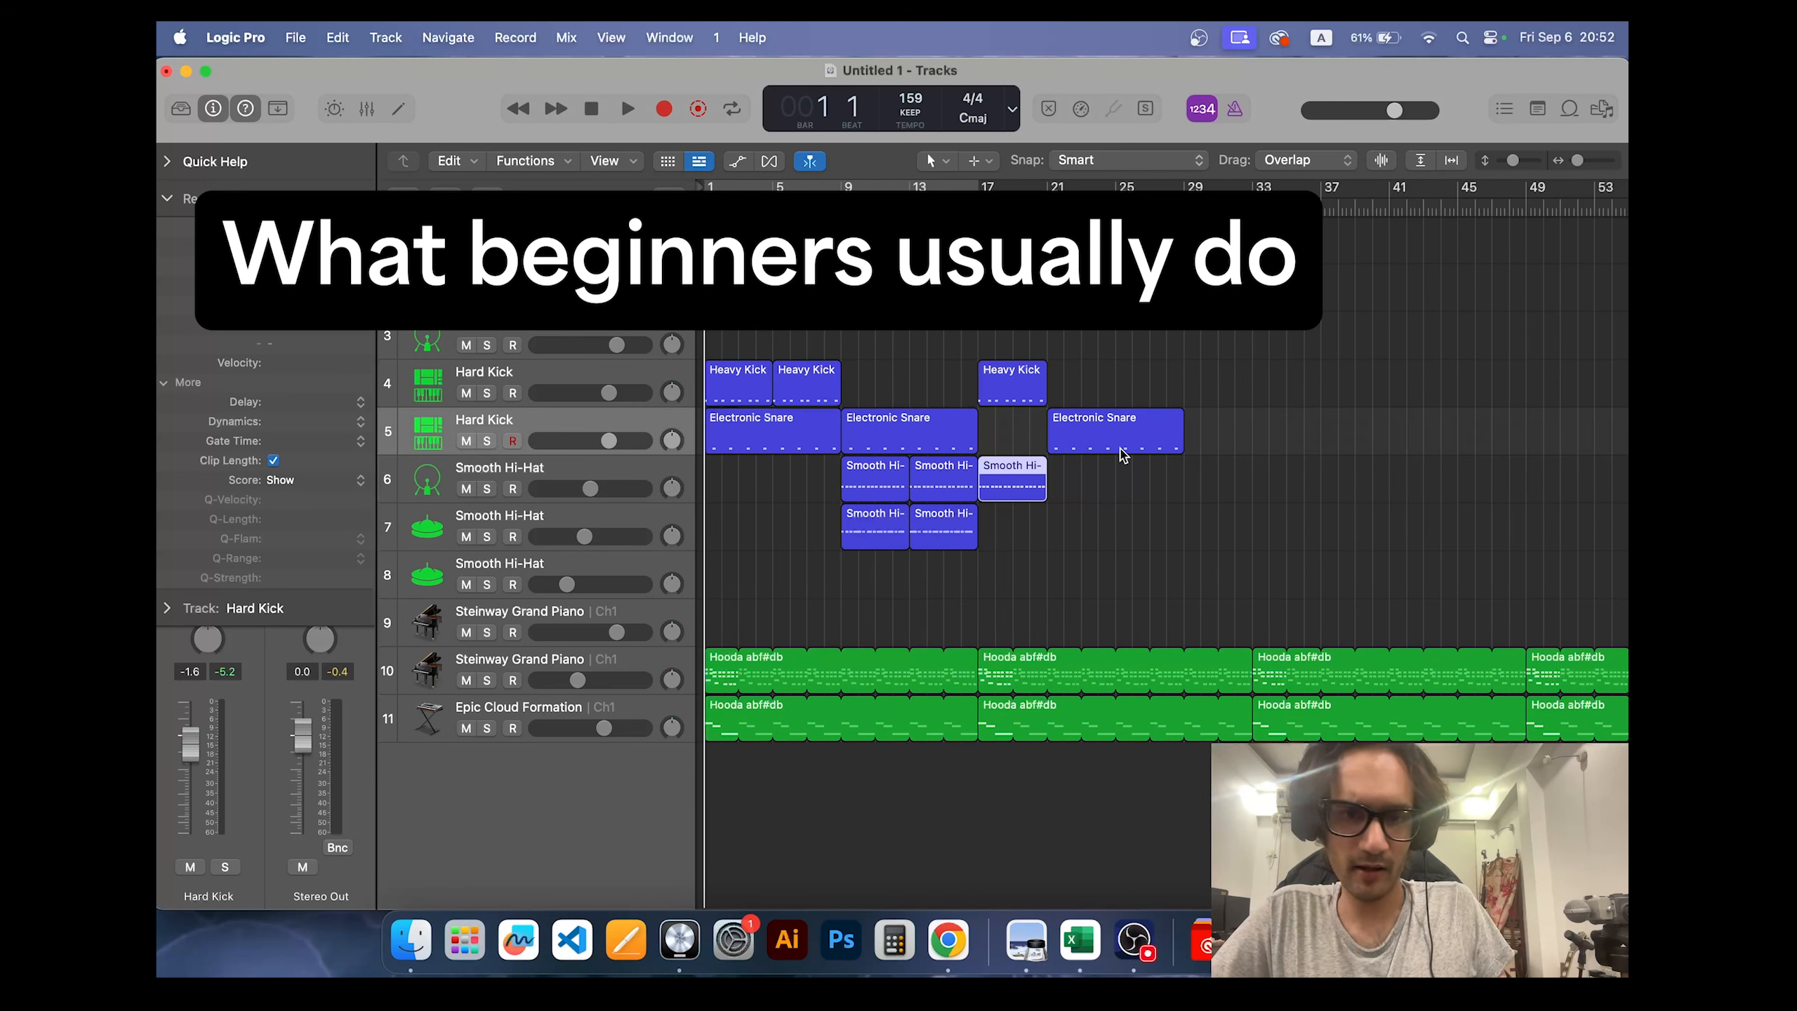
Step: Delete the scattered copies and the second snare region, and move the hi-hat regions back to bar 1
drag(1127, 443, 1060, 443)
key(Delete)
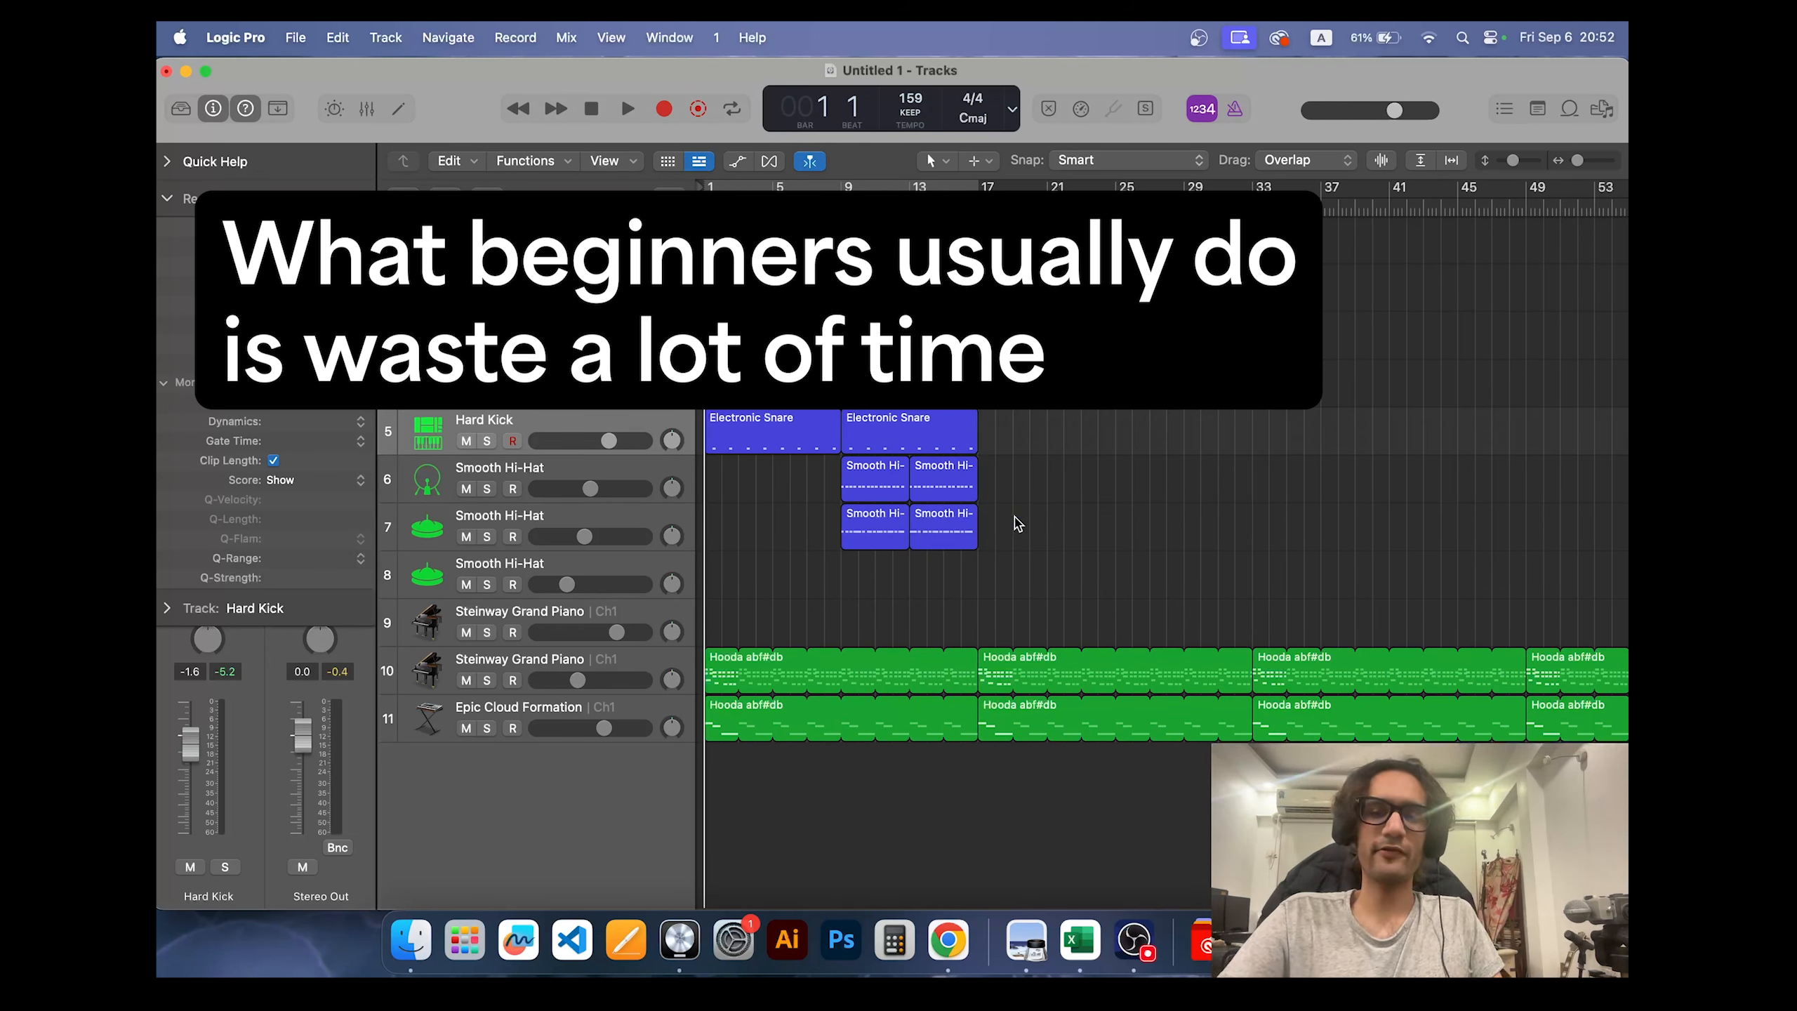
drag(1011, 514, 746, 506)
click(964, 422)
key(Delete)
Step: Select all seven drum regions in the first eight bars and duplicate them until they fill the arrangement up to bar 65
scroll(967, 429, up, 1)
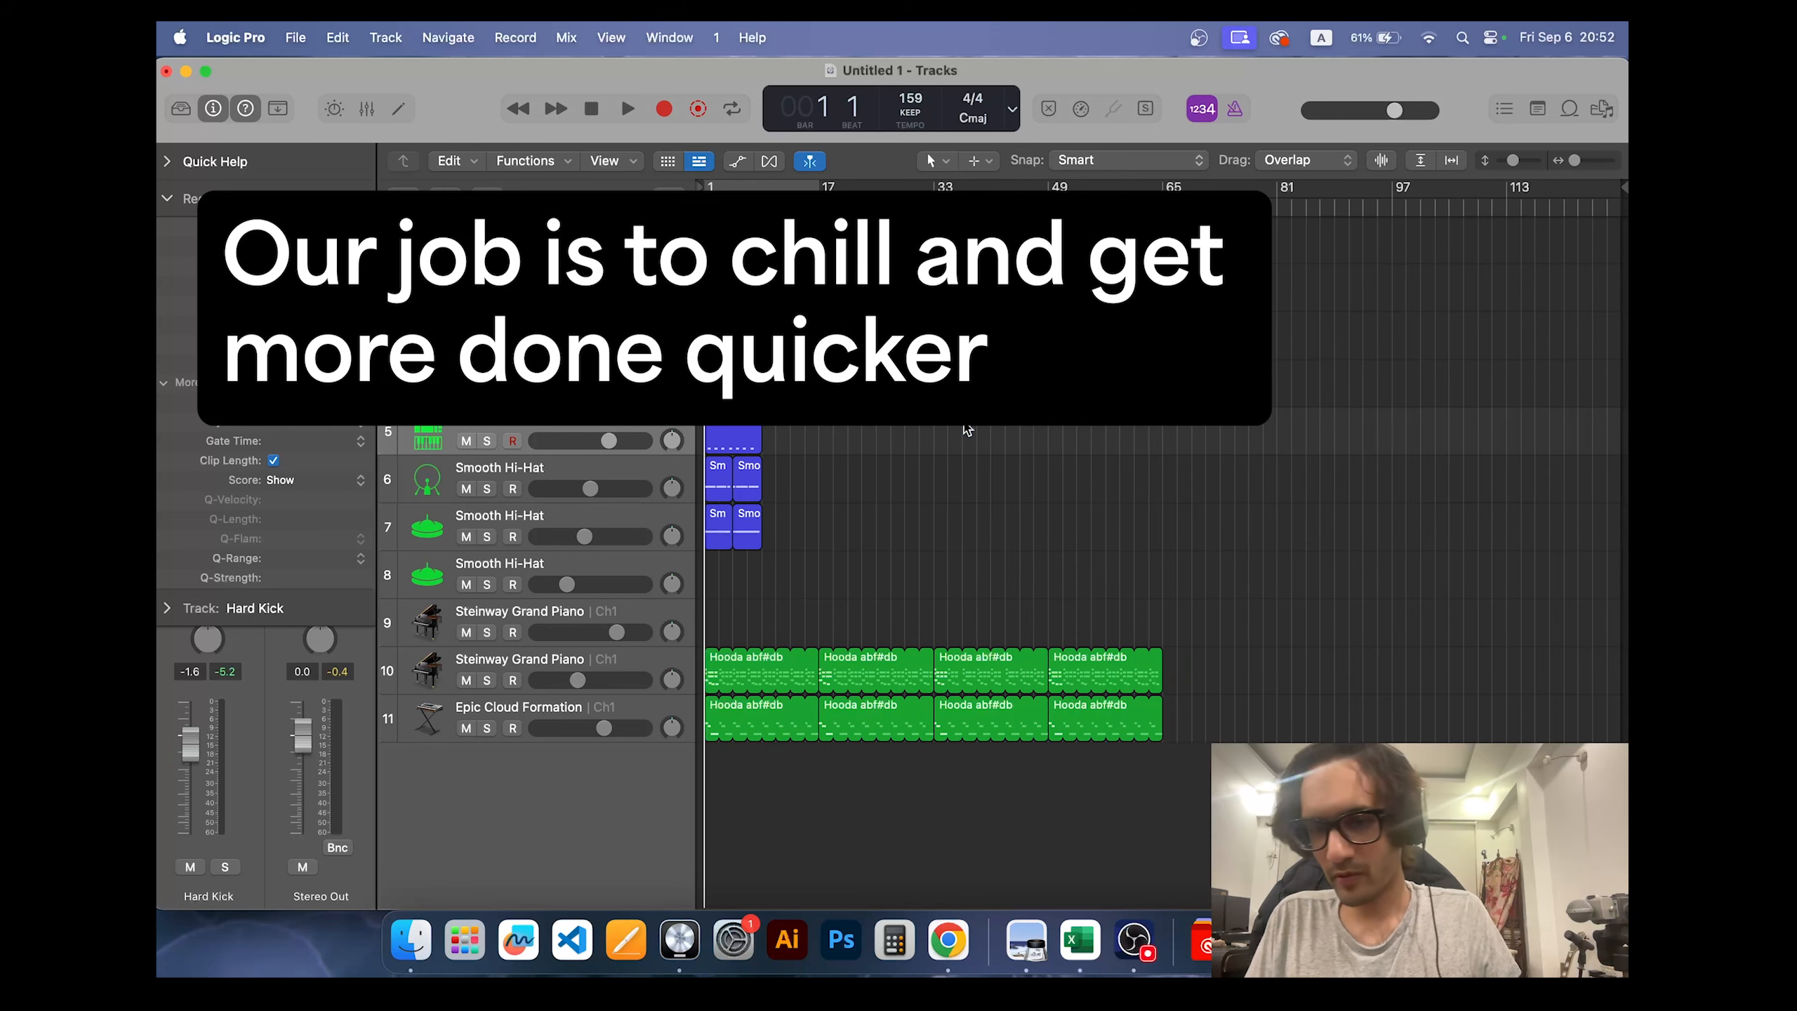
drag(988, 453, 709, 568)
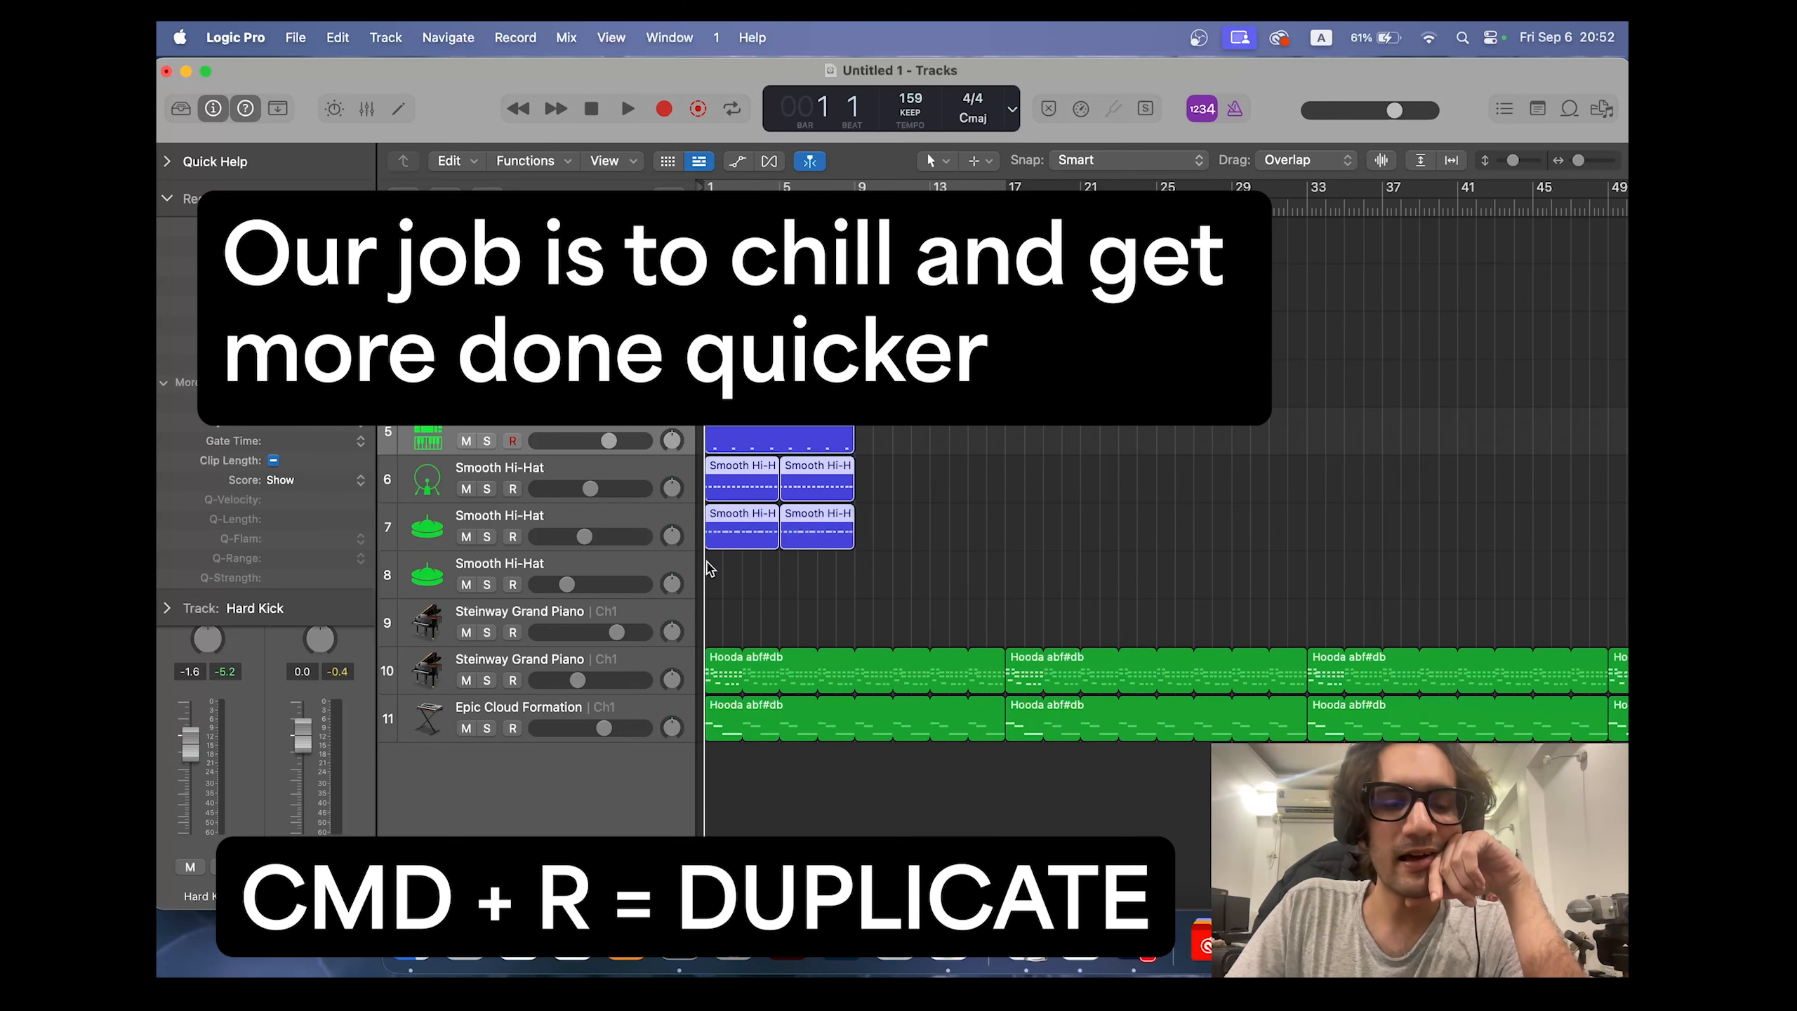
key(super+r)
key(super+r)
key(super+r)
key(super+r)
key(super+r)
key(super+r)
key(super+r)
key(super+r)
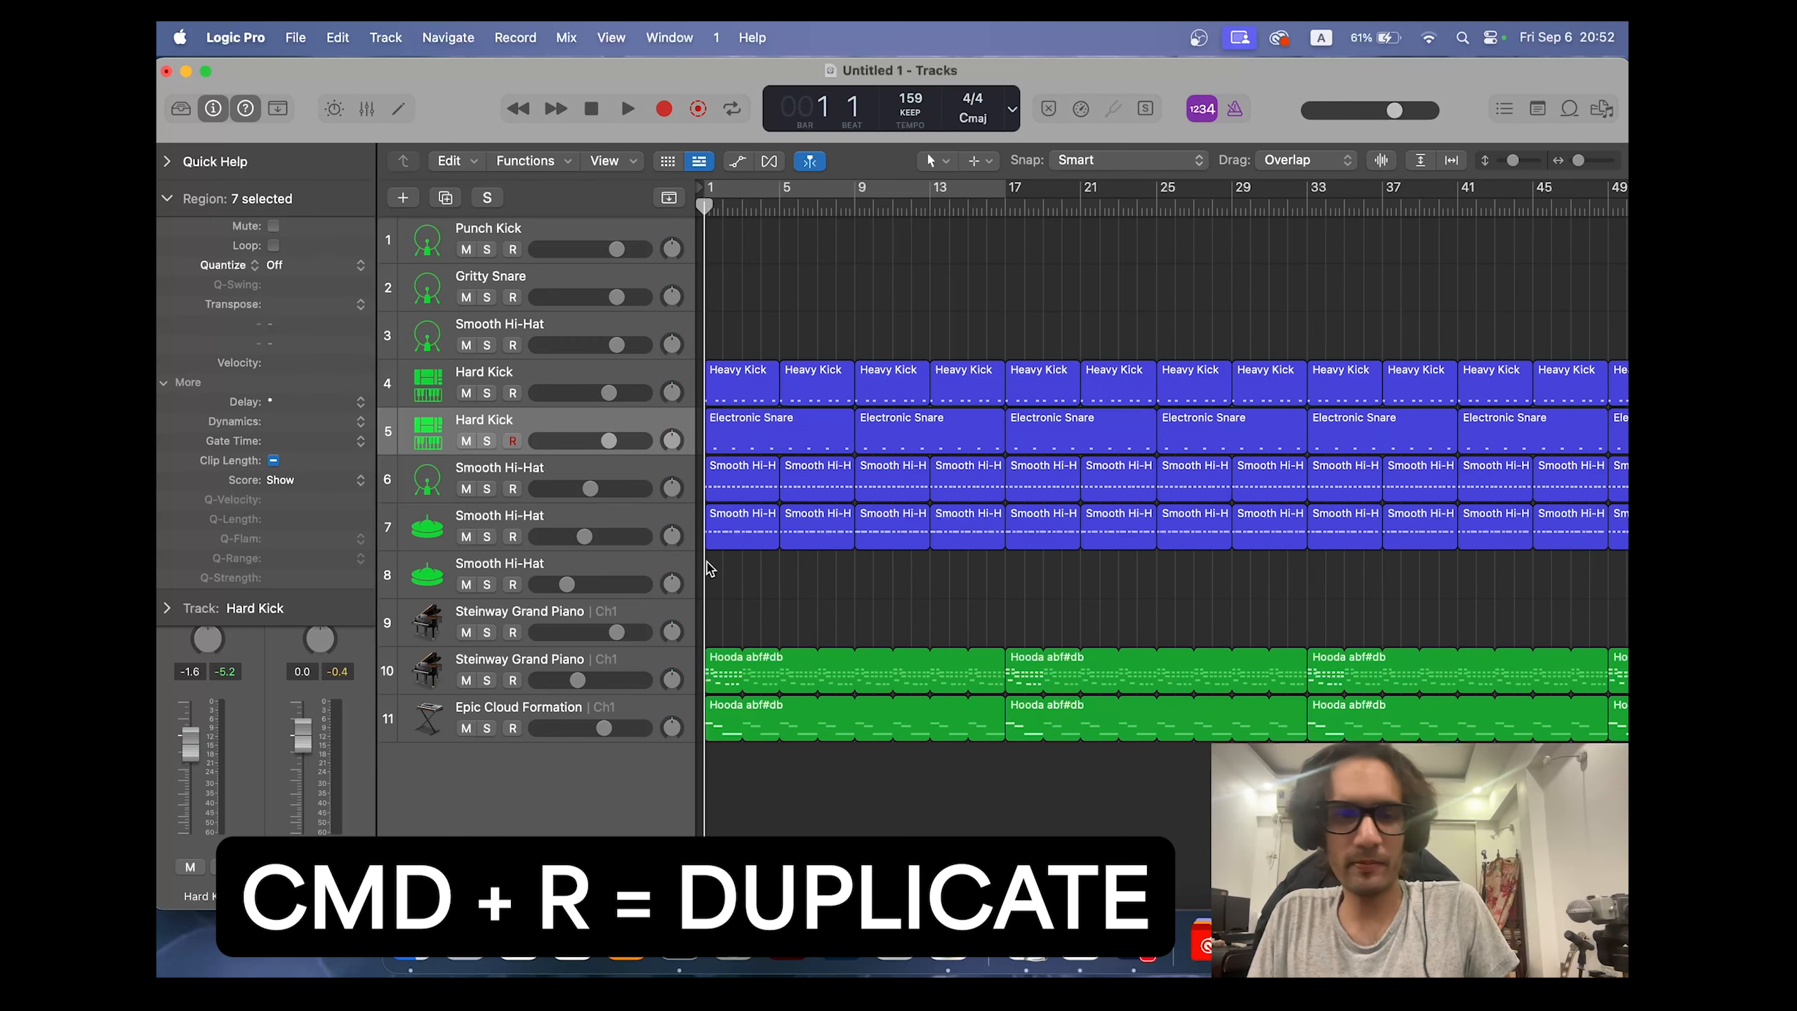
Step: Stagger the drum entrances by deleting the snare before bar 5, the kicks before bar 9 and the hi-hats before bar 13
drag(736, 588, 852, 458)
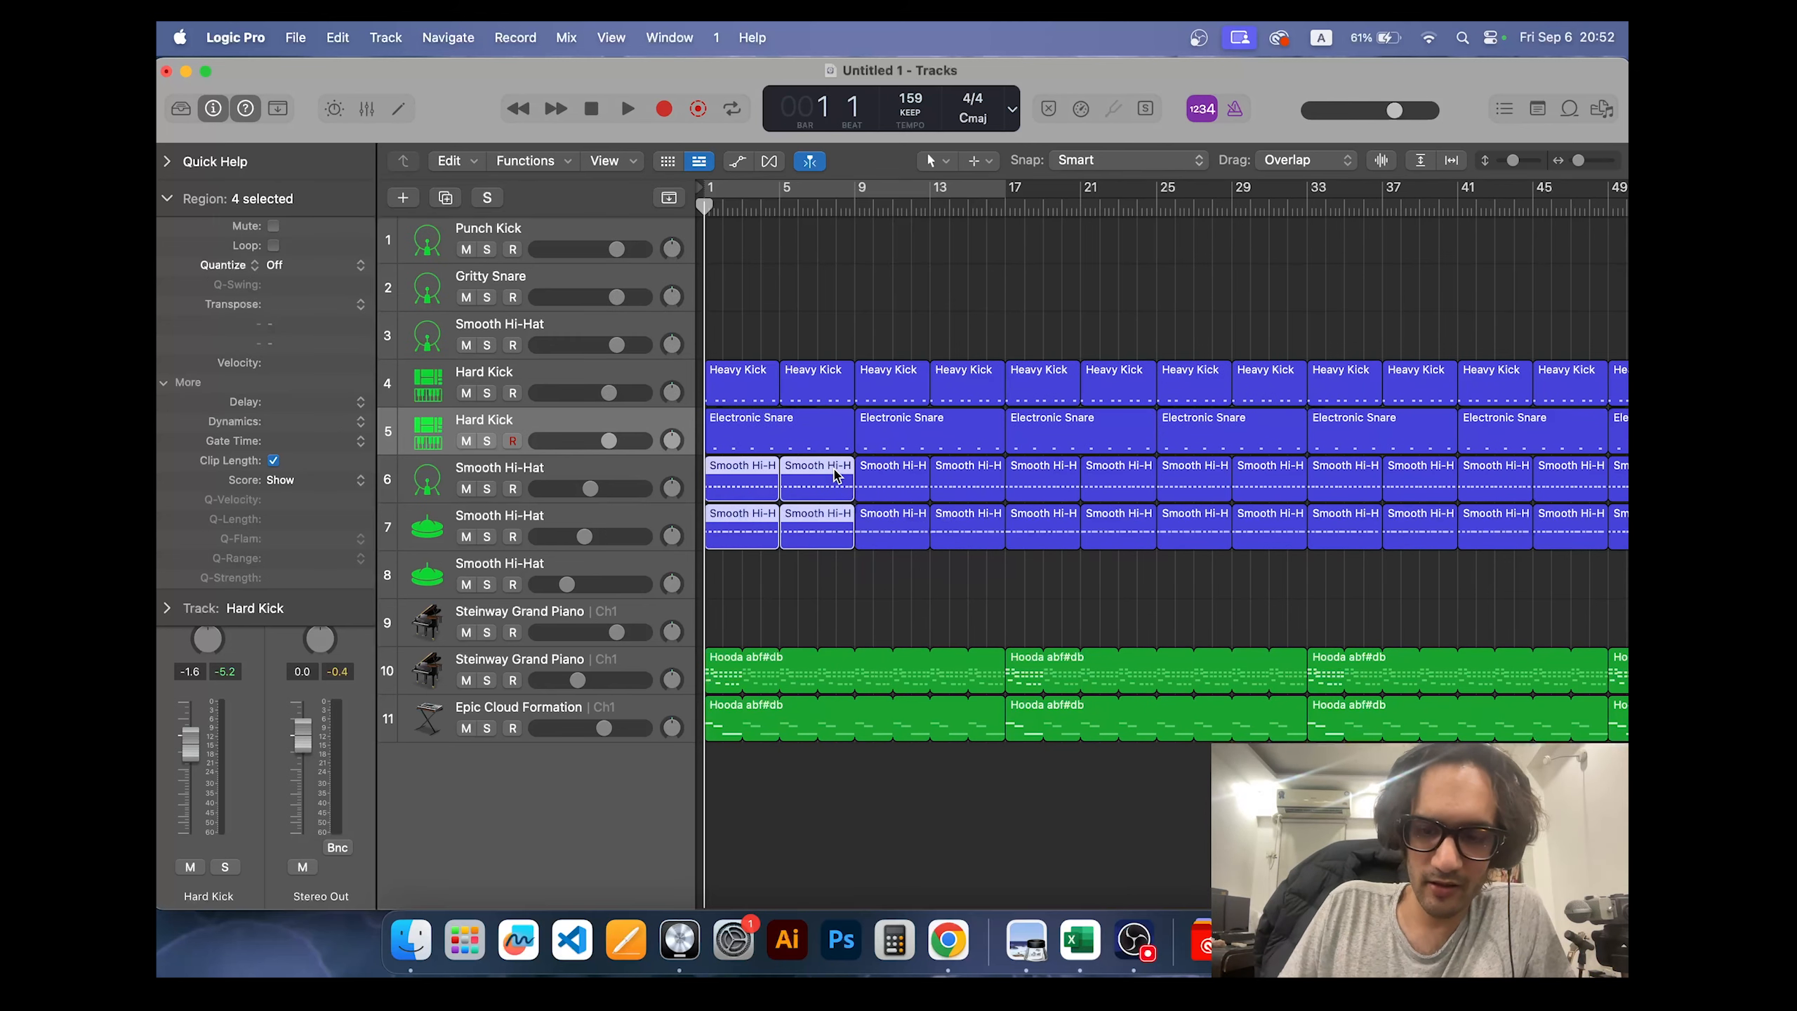
key(Delete)
key(Delete)
drag(803, 343, 683, 439)
key(Delete)
drag(883, 564, 944, 491)
drag(867, 600, 893, 493)
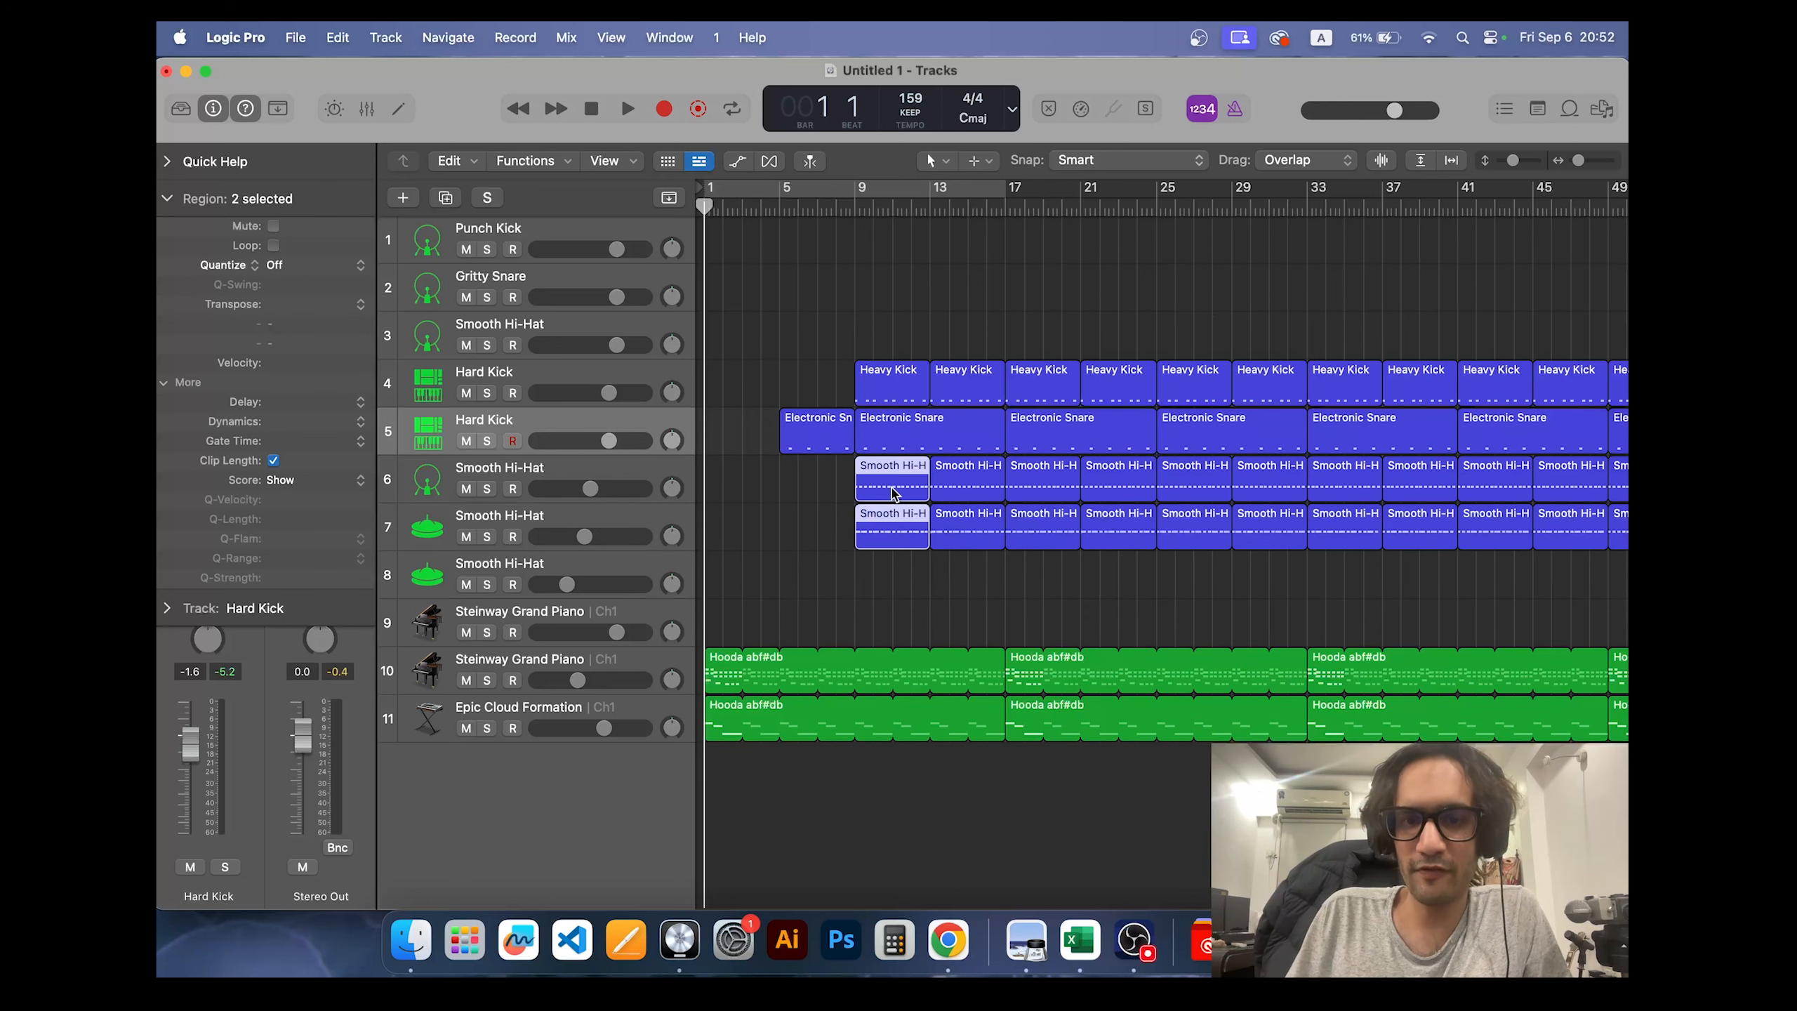
key(Delete)
Step: Play the staggered arrangement from bar 1 and look over its full length
key(space)
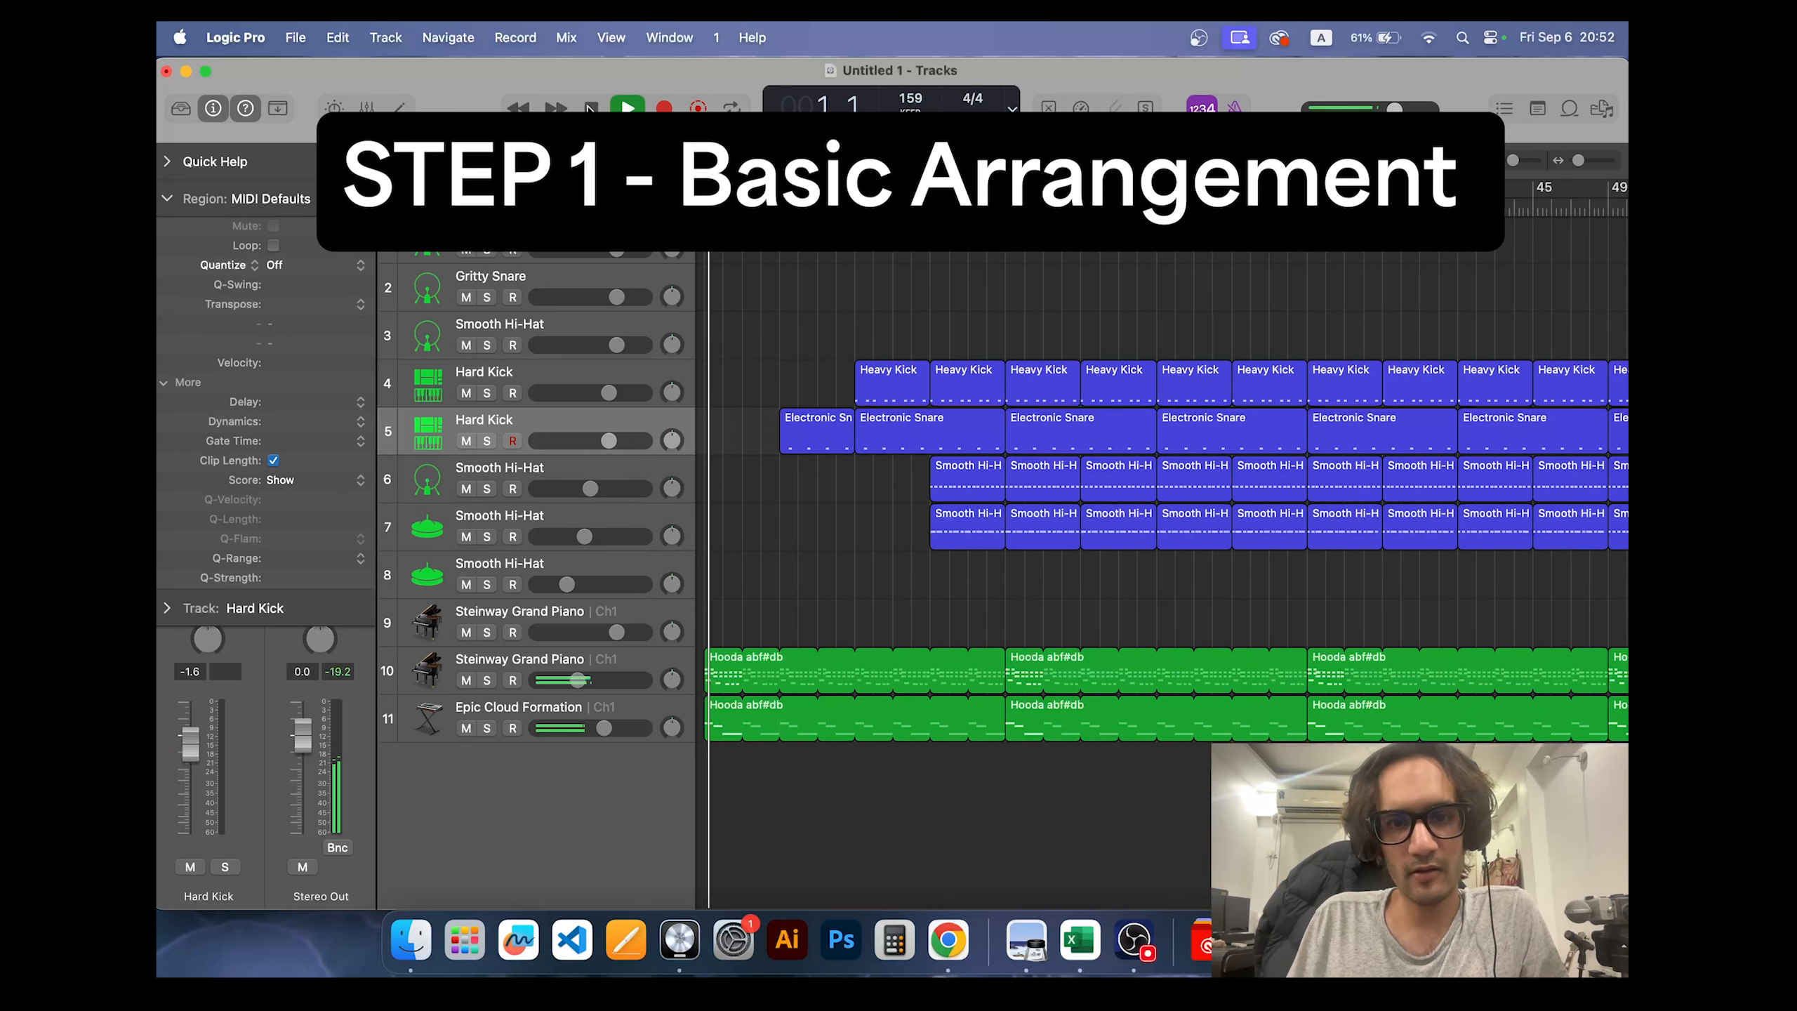
key(super+Right)
key(super+Right)
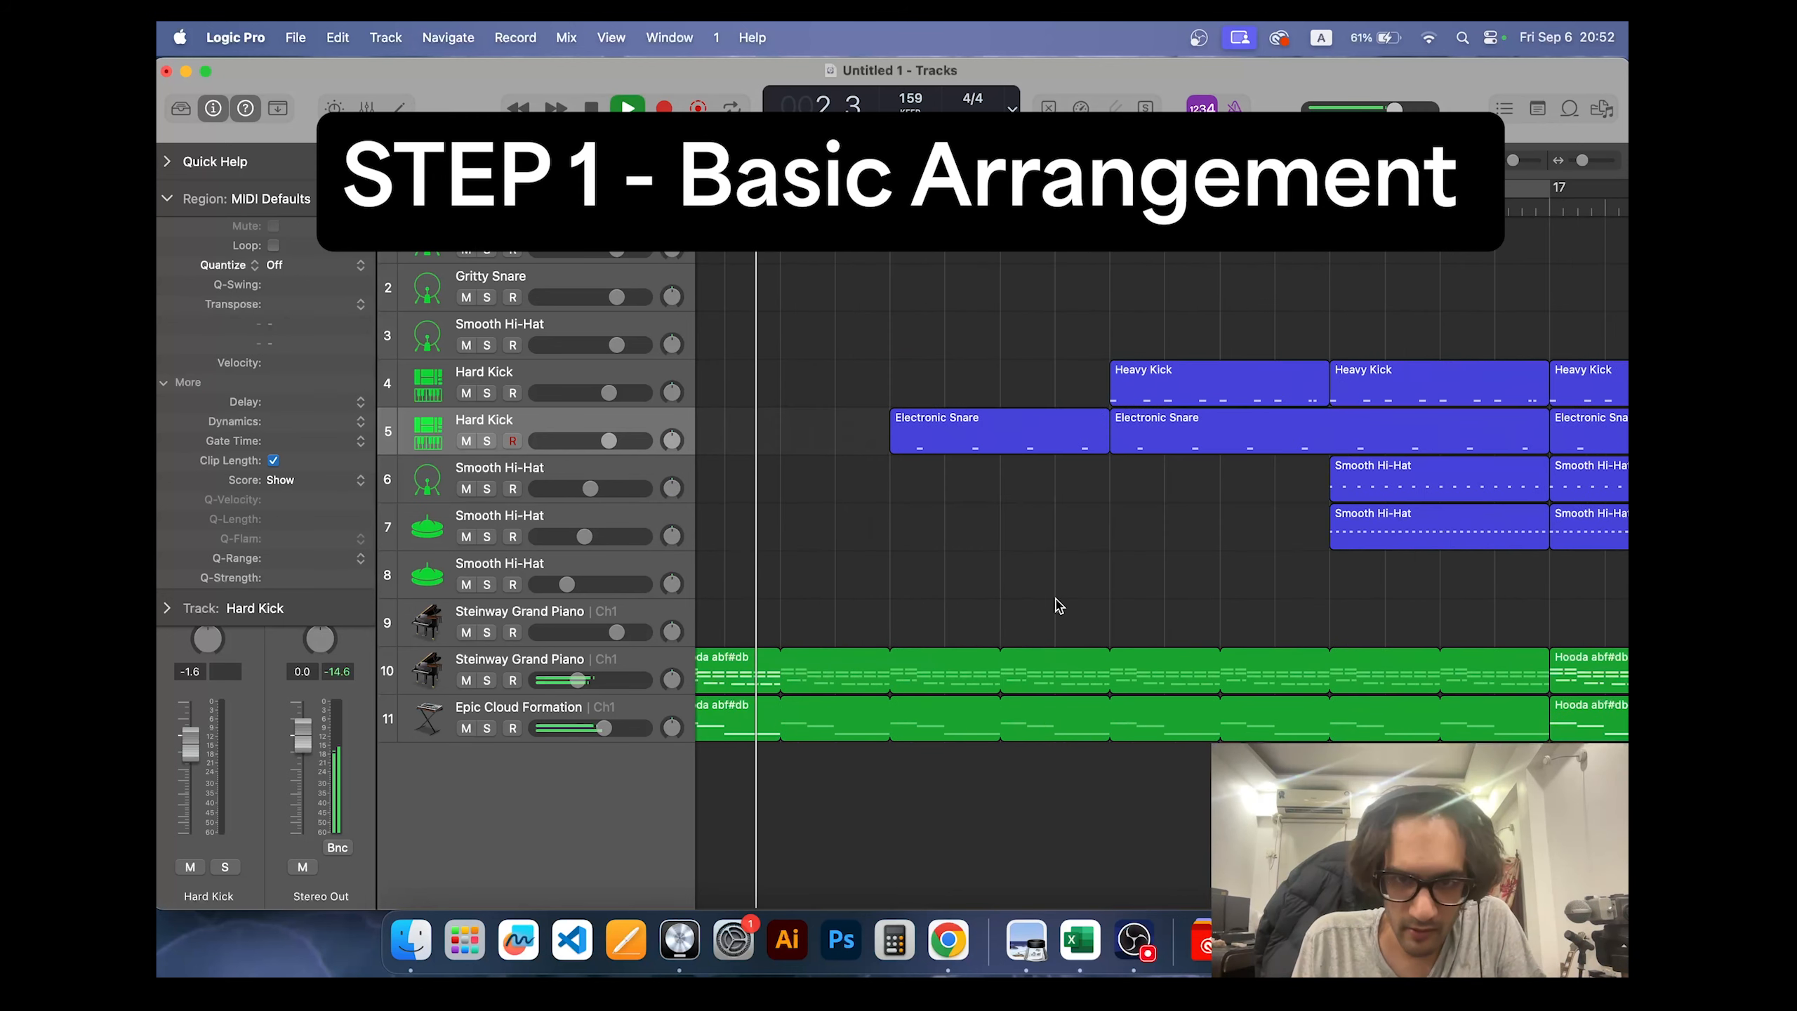
key(super+Left)
key(super+Left)
key(super+Left)
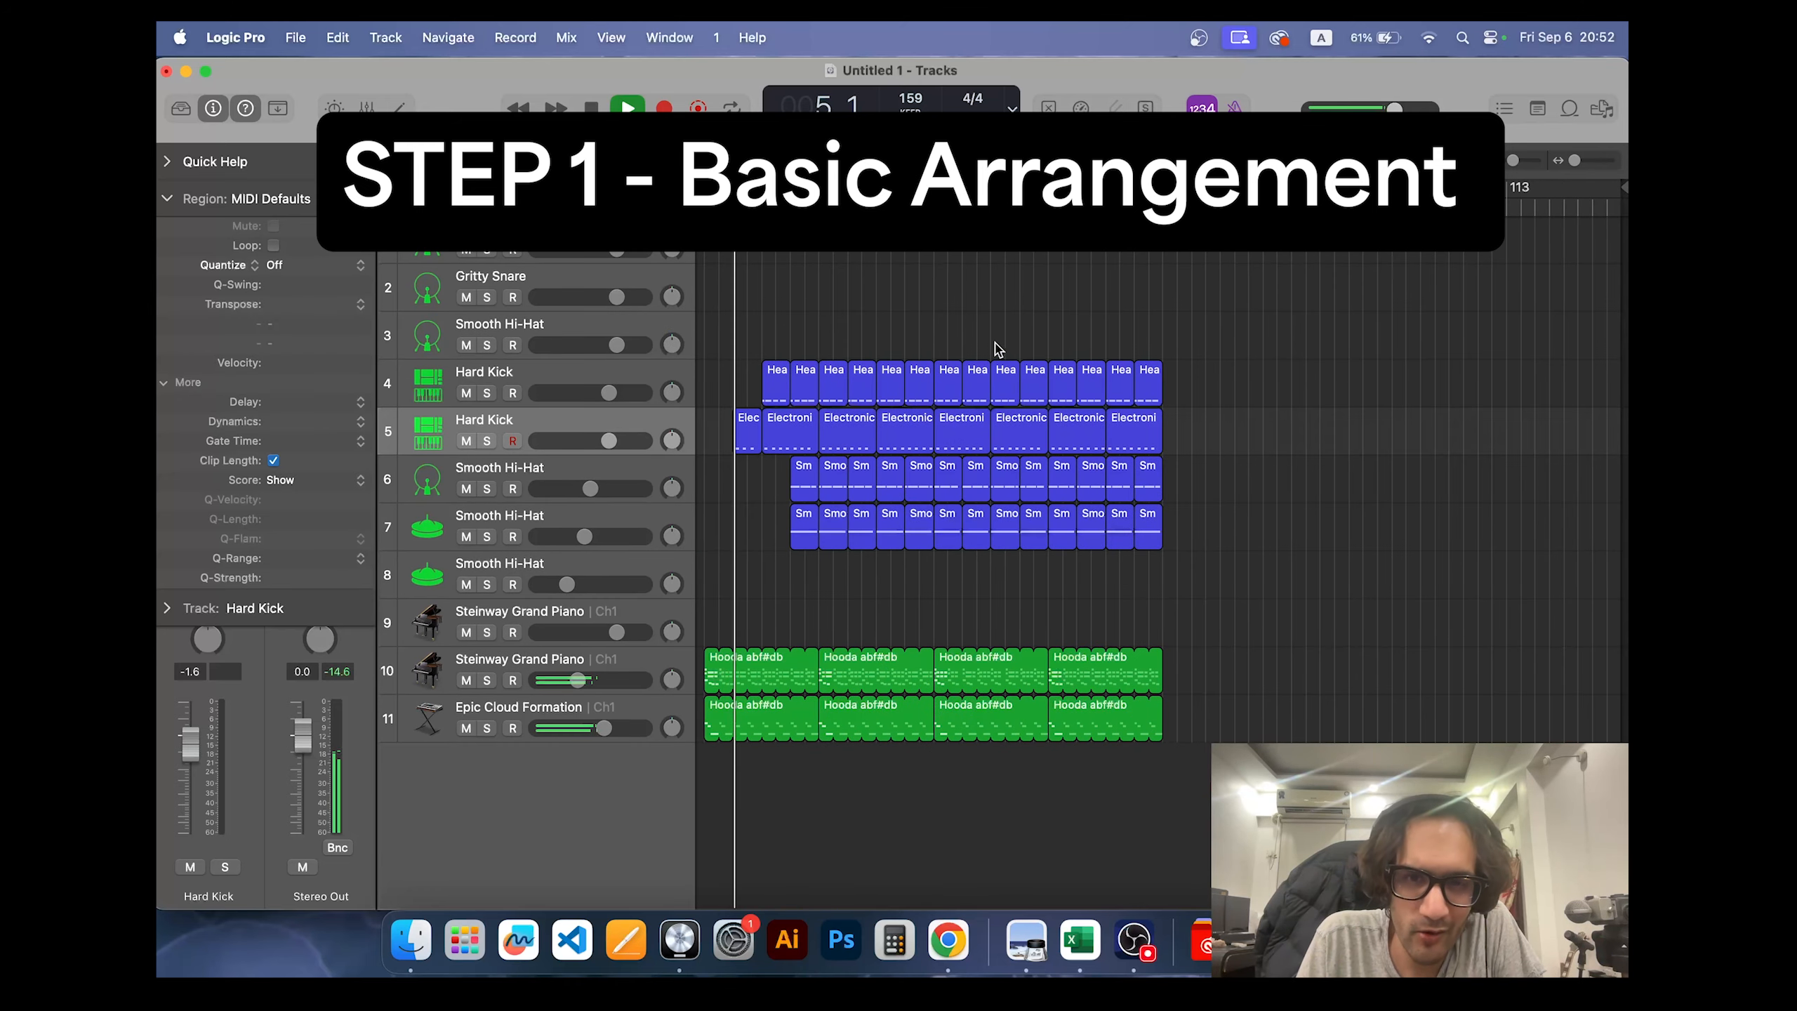
Step: Delete the kick regions between bars 41 and 49 and both hi-hat regions between bars 37 and 41
drag(996, 347, 1044, 373)
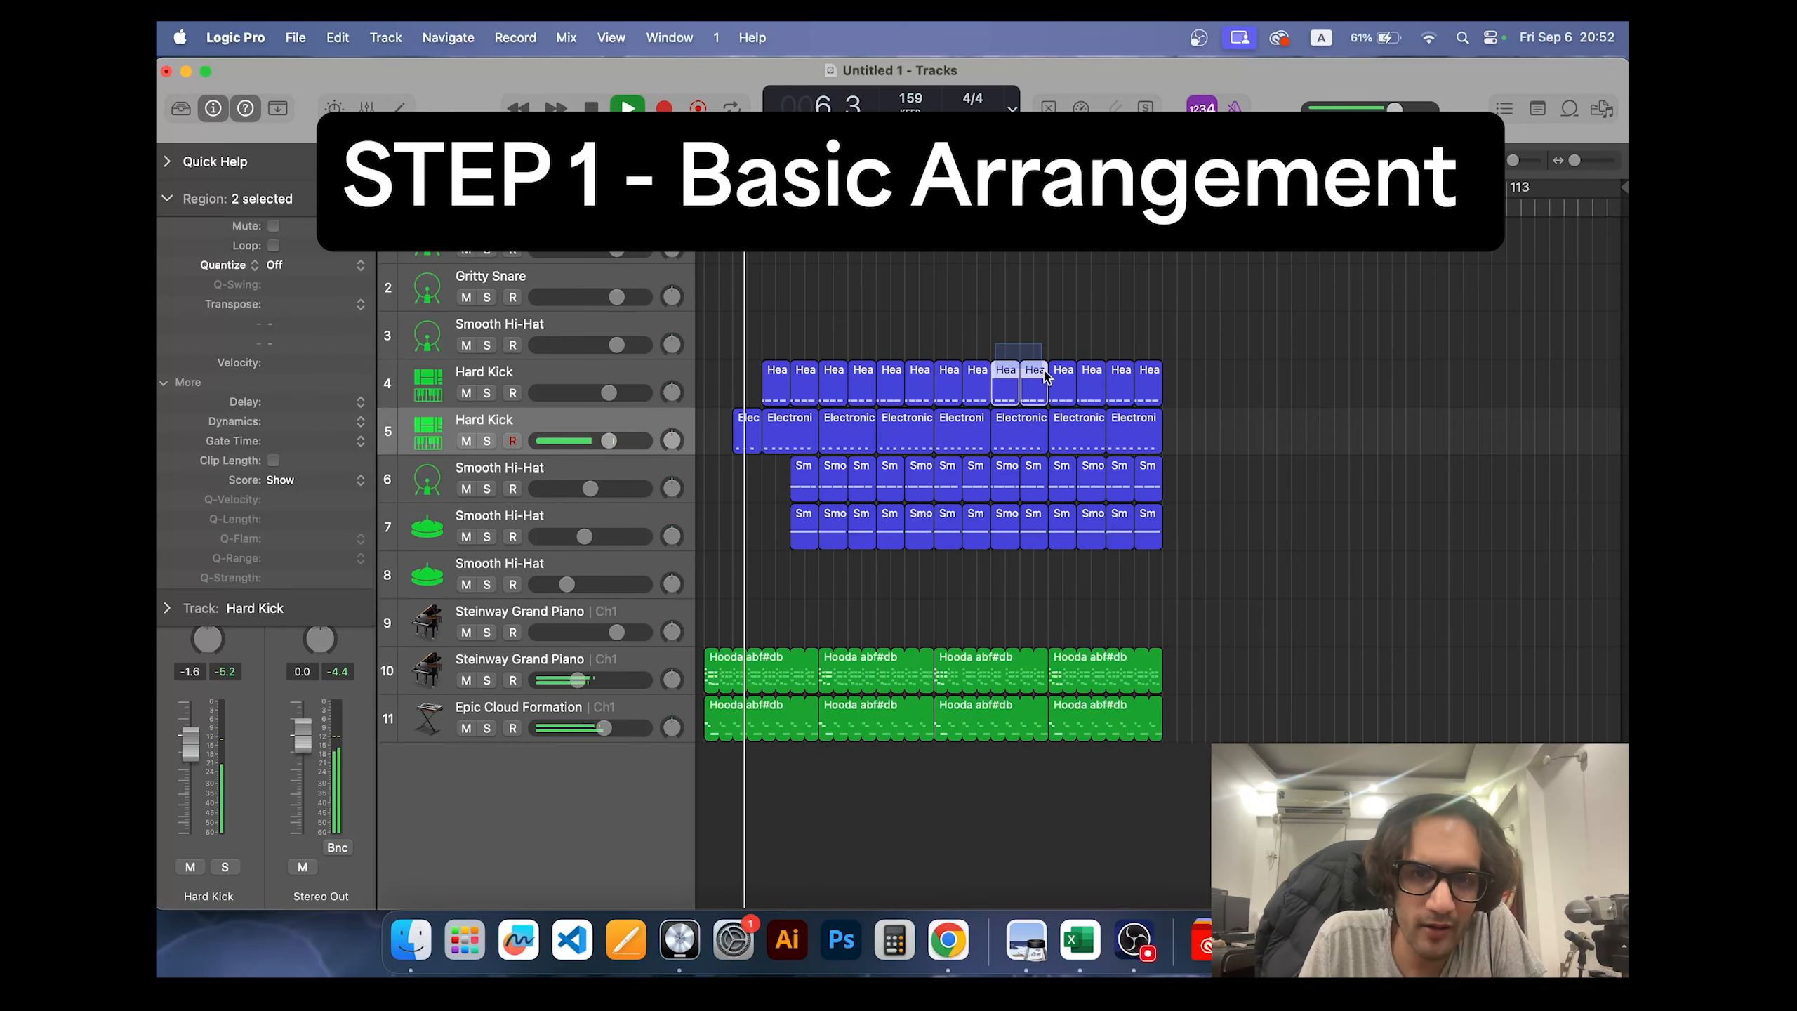
key(Delete)
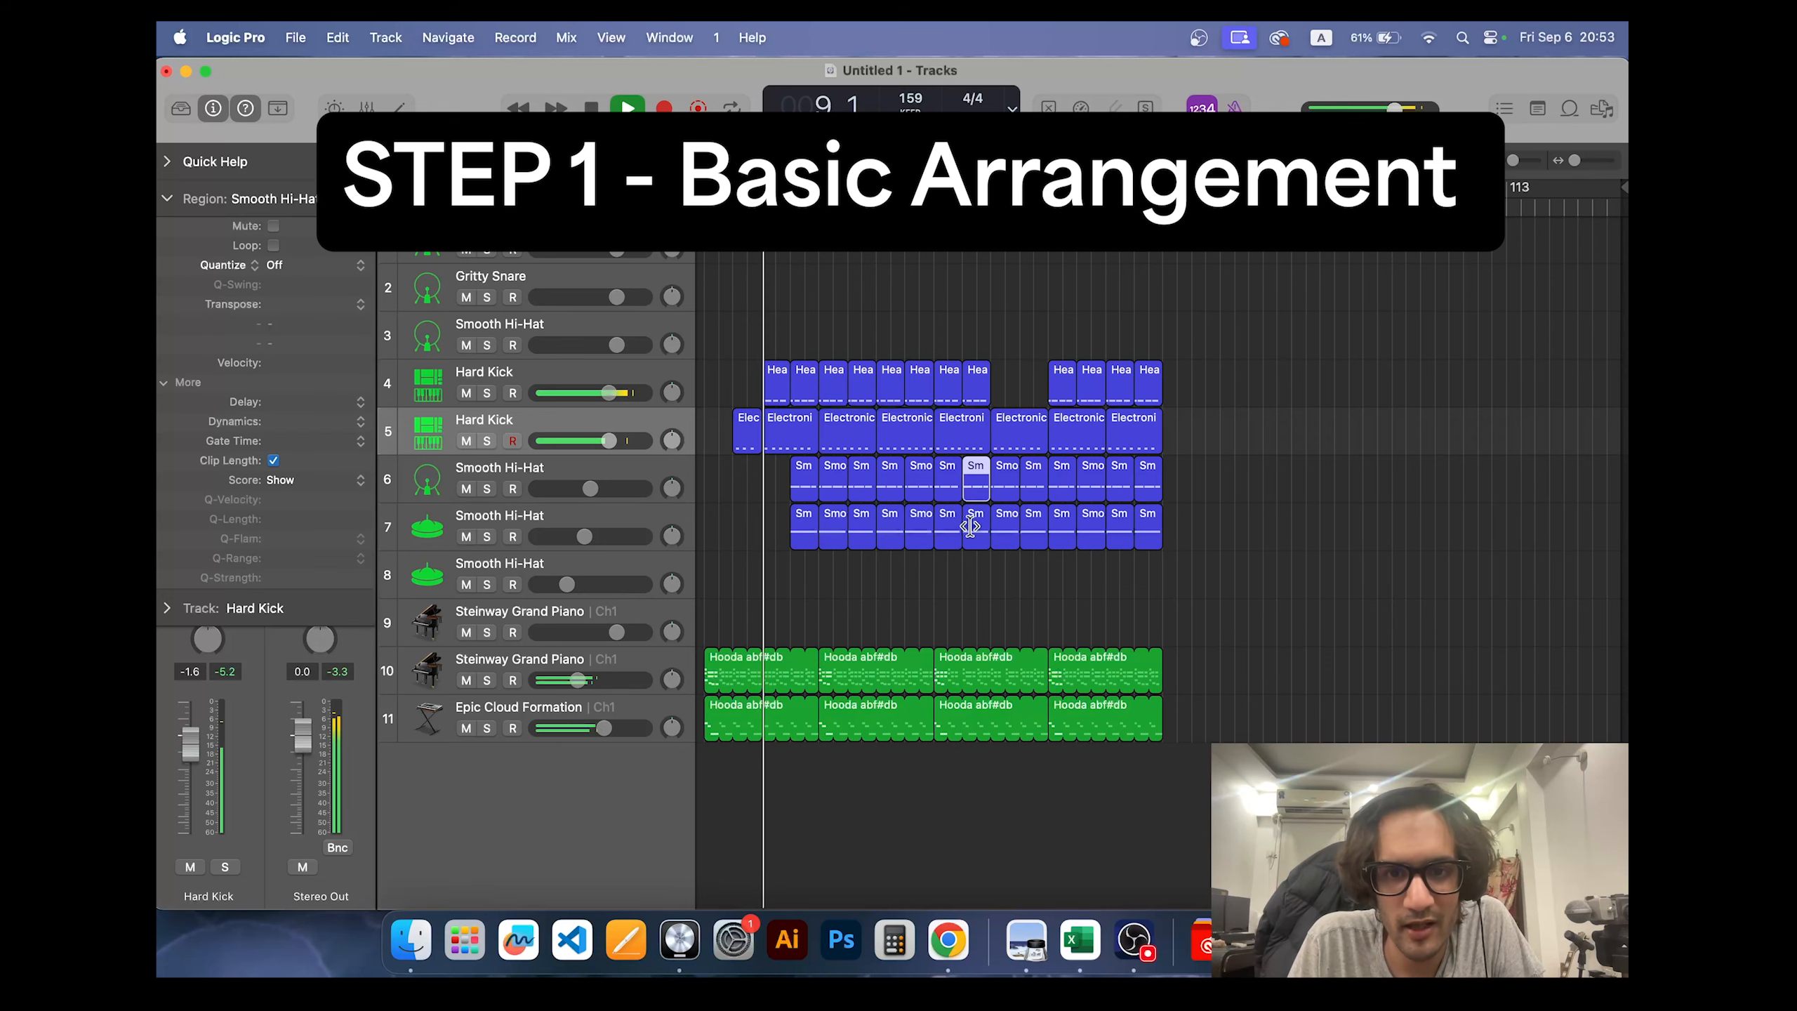
key(Delete)
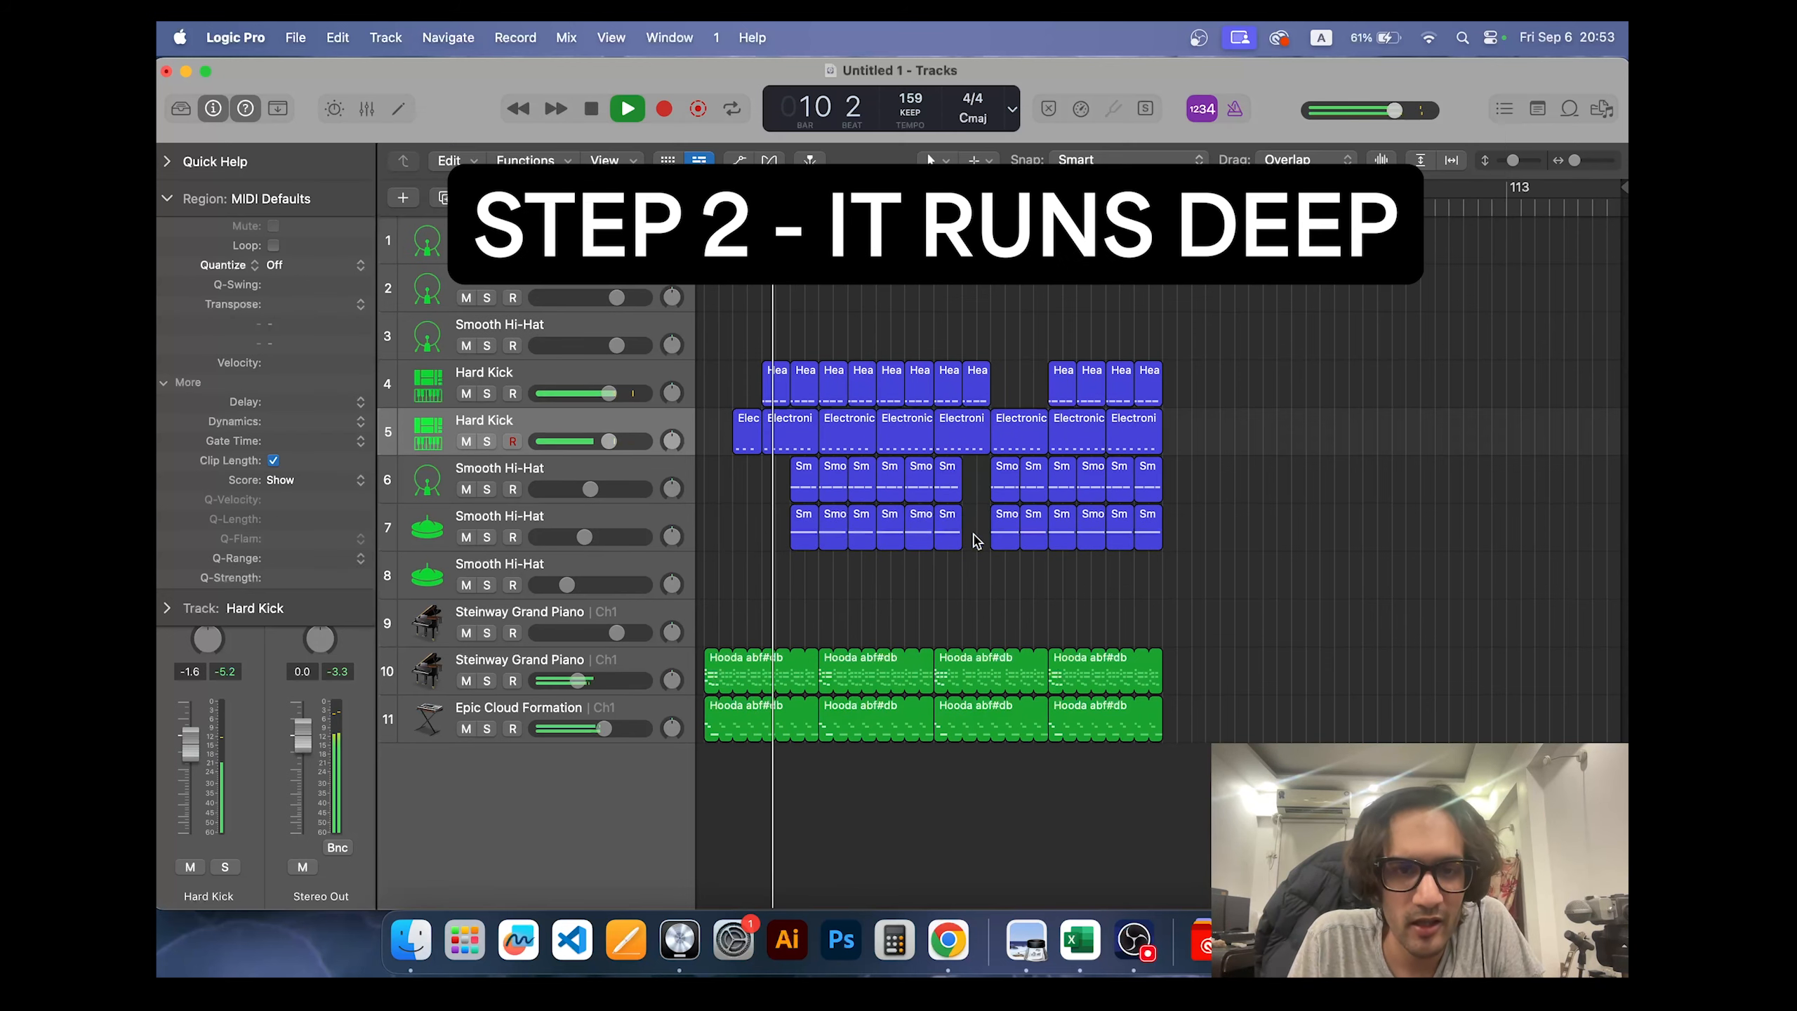
Step: Stop playback, set the secondary tool to Marquee and try it by selecting bar 14 across the four drum tracks
key(super+Right)
key(super+Right)
key(super+Right)
key(super+Right)
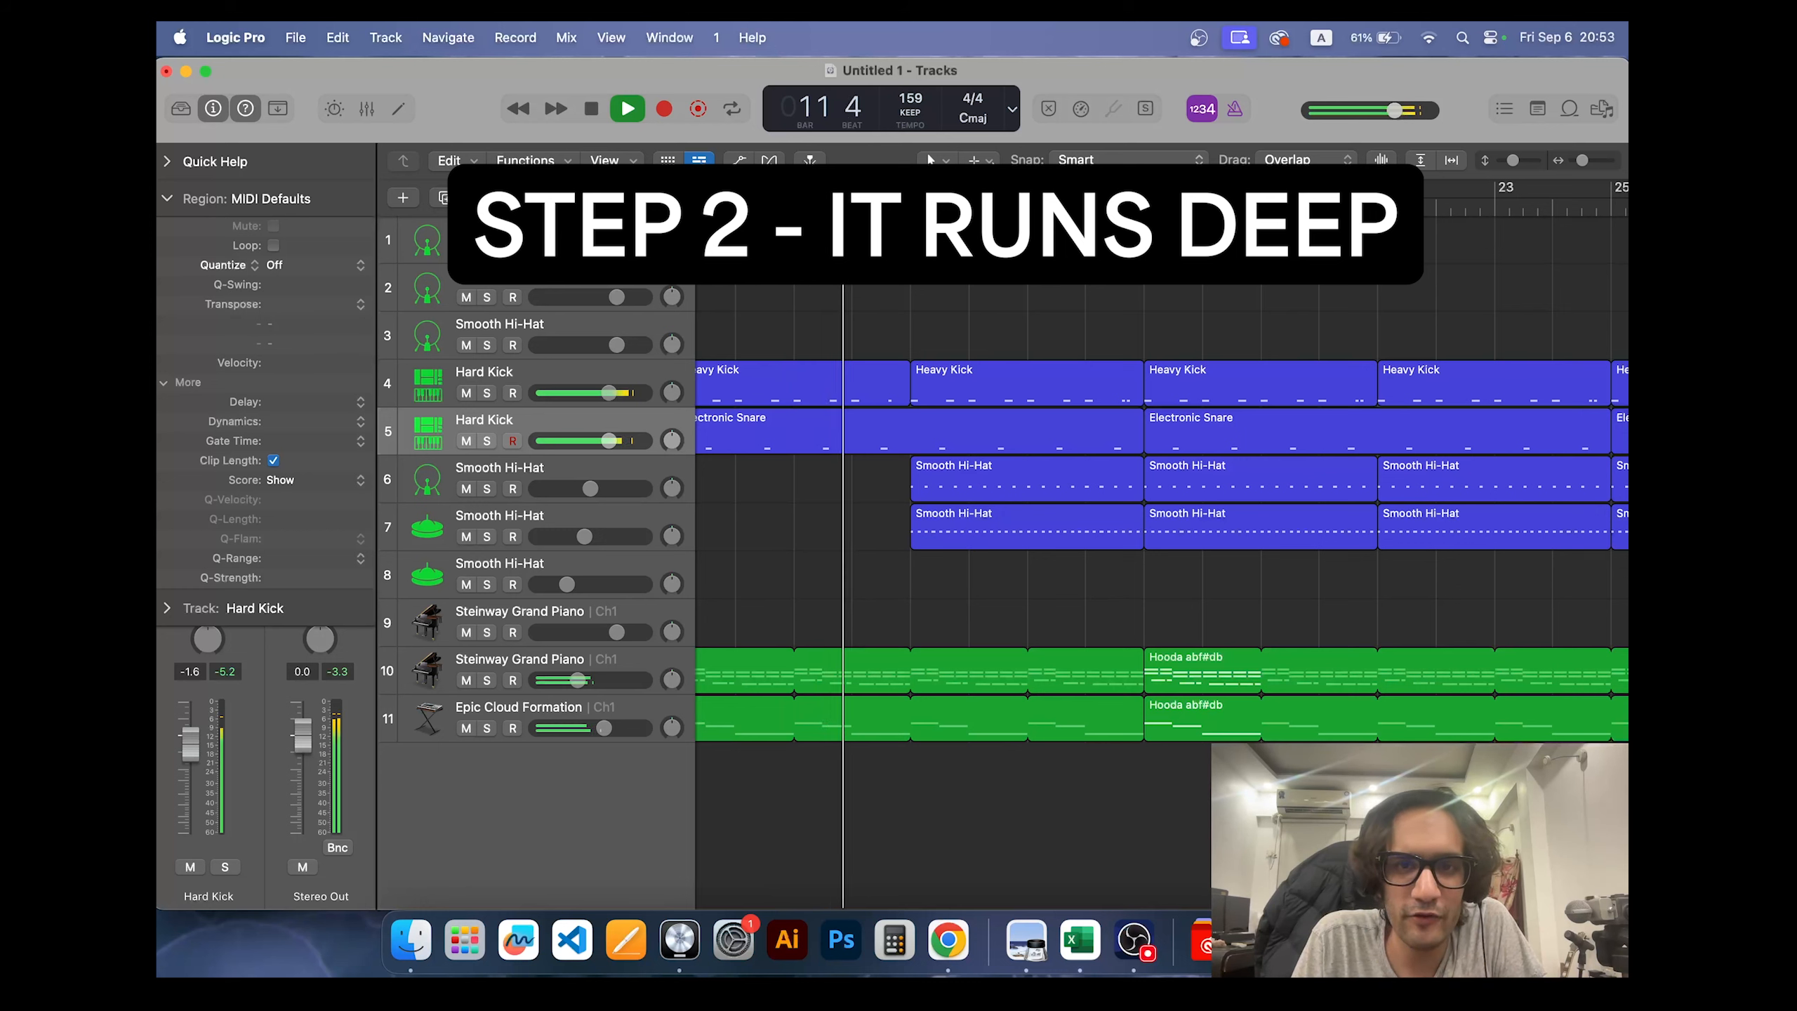
click(980, 161)
click(1094, 424)
key(space)
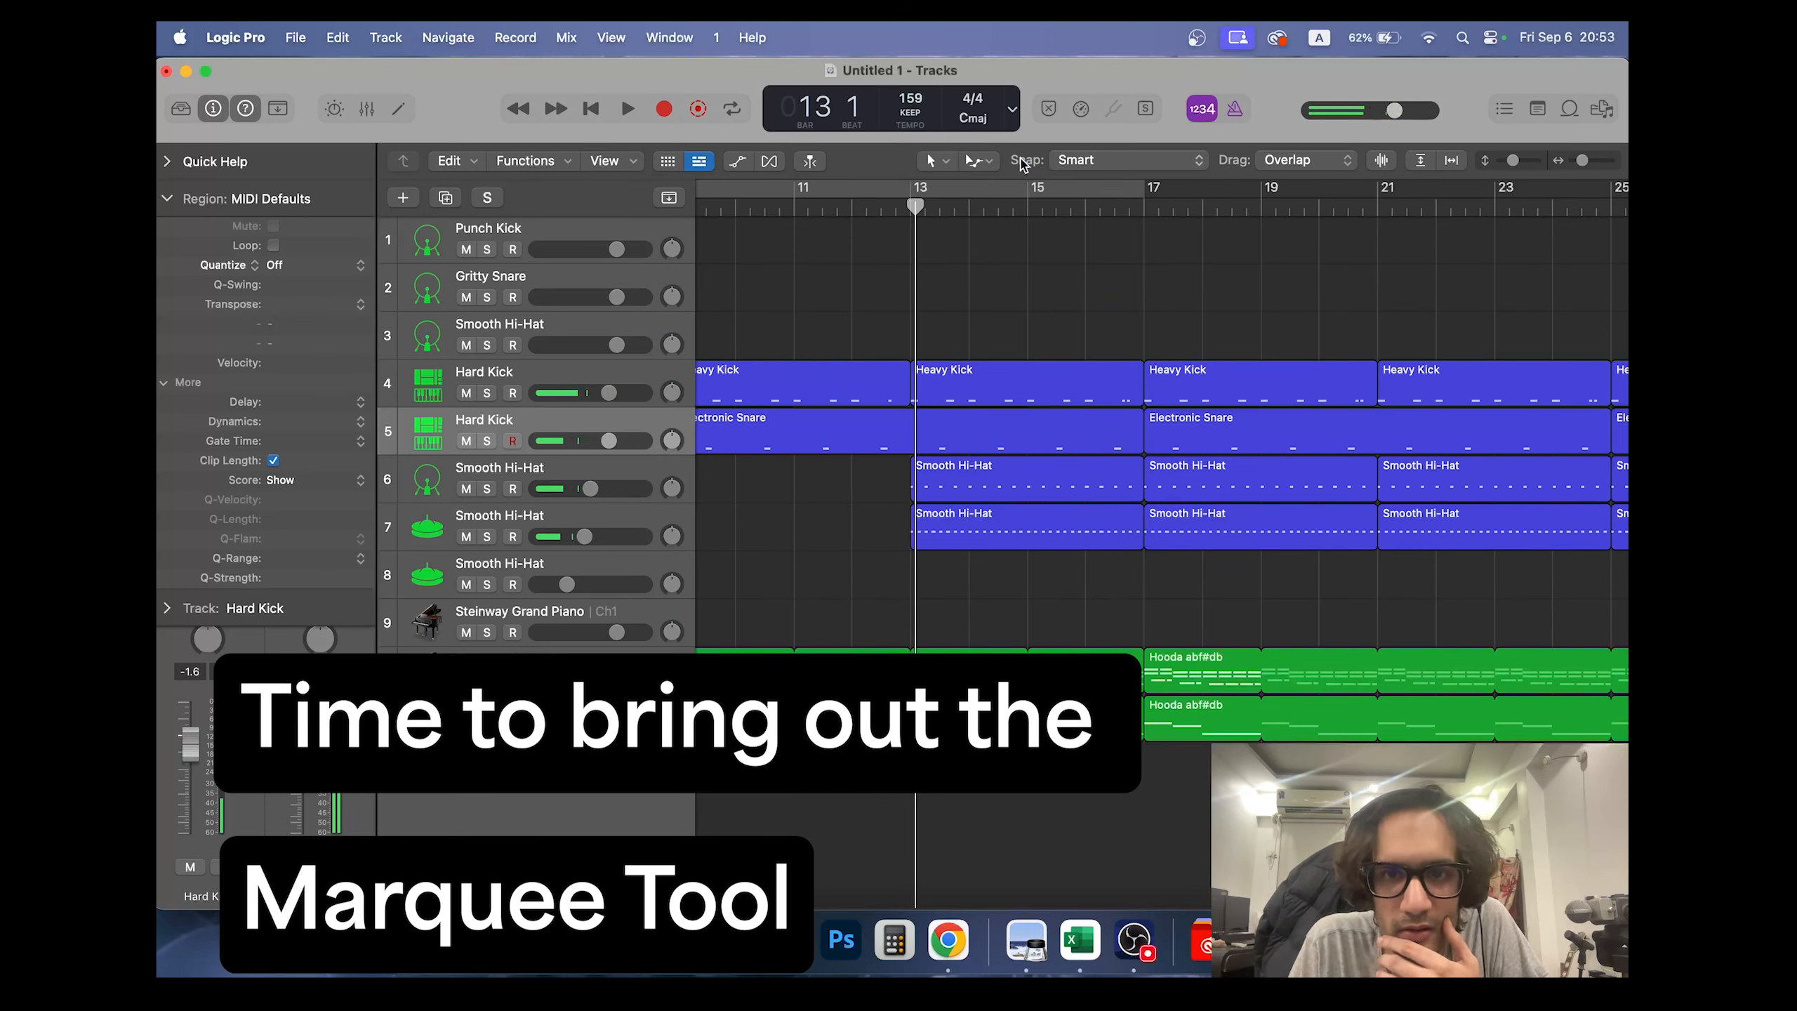
click(988, 163)
click(1068, 447)
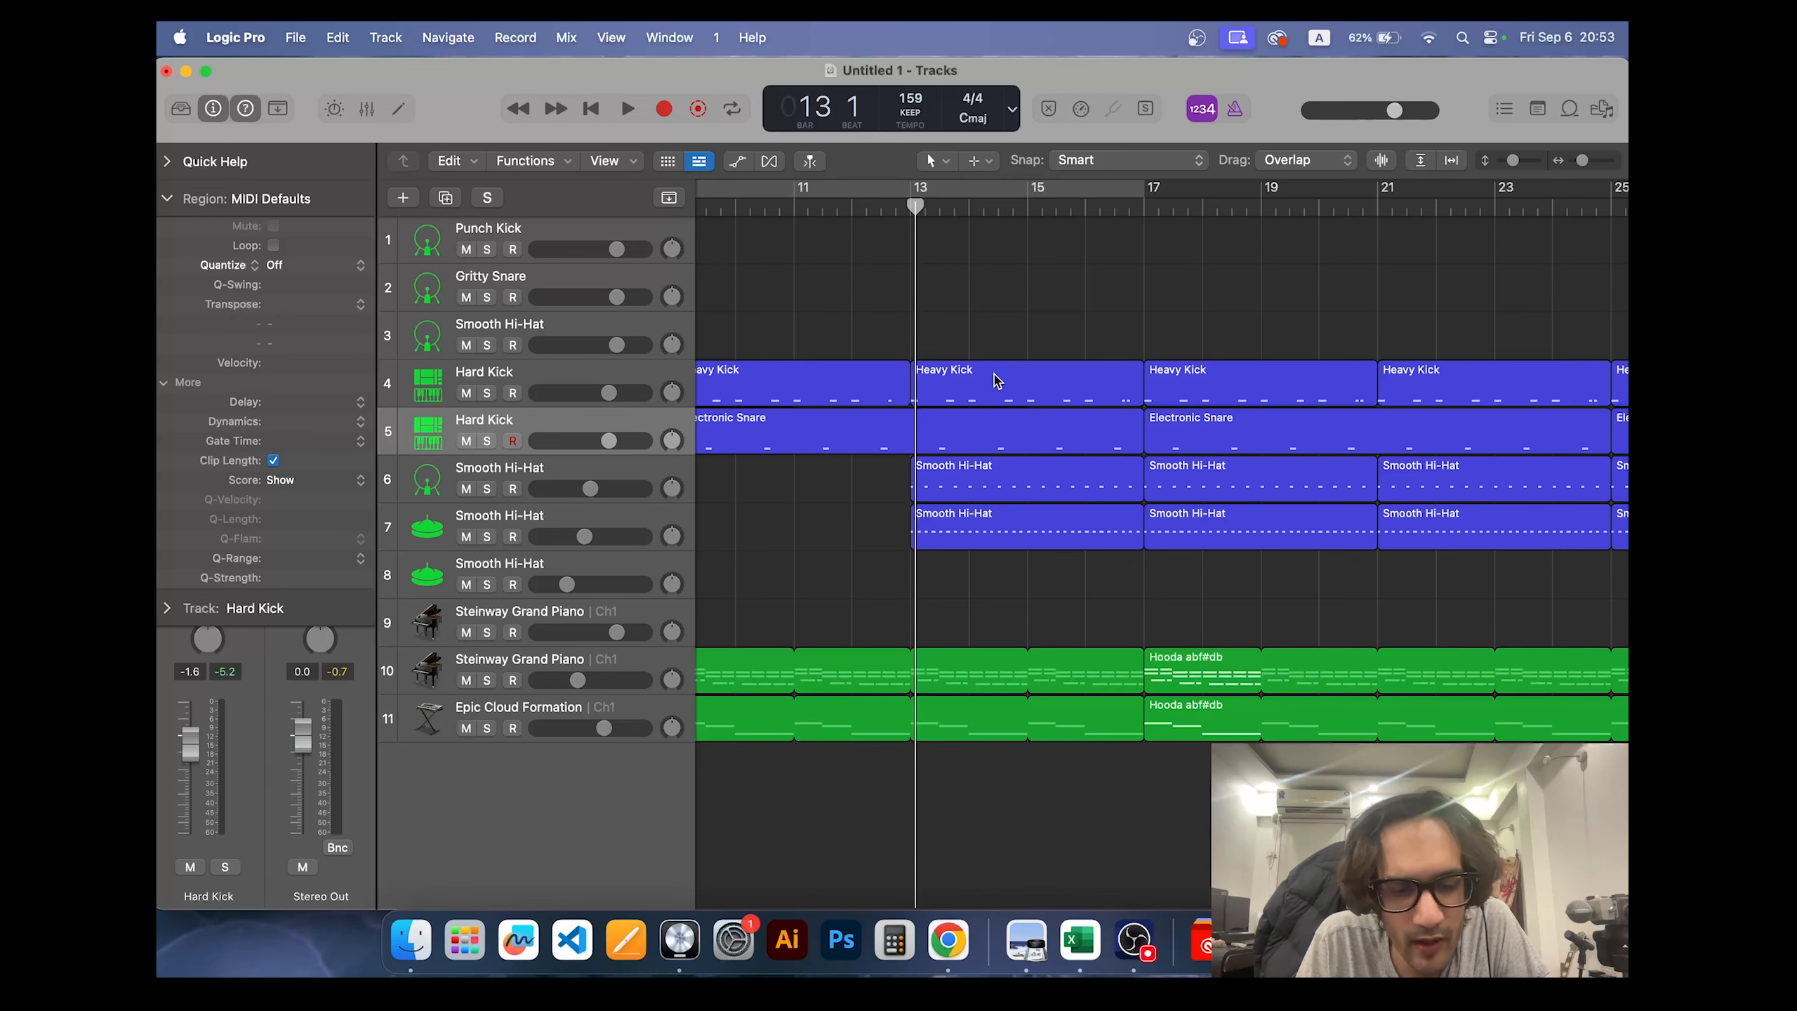
drag(966, 376, 1029, 546)
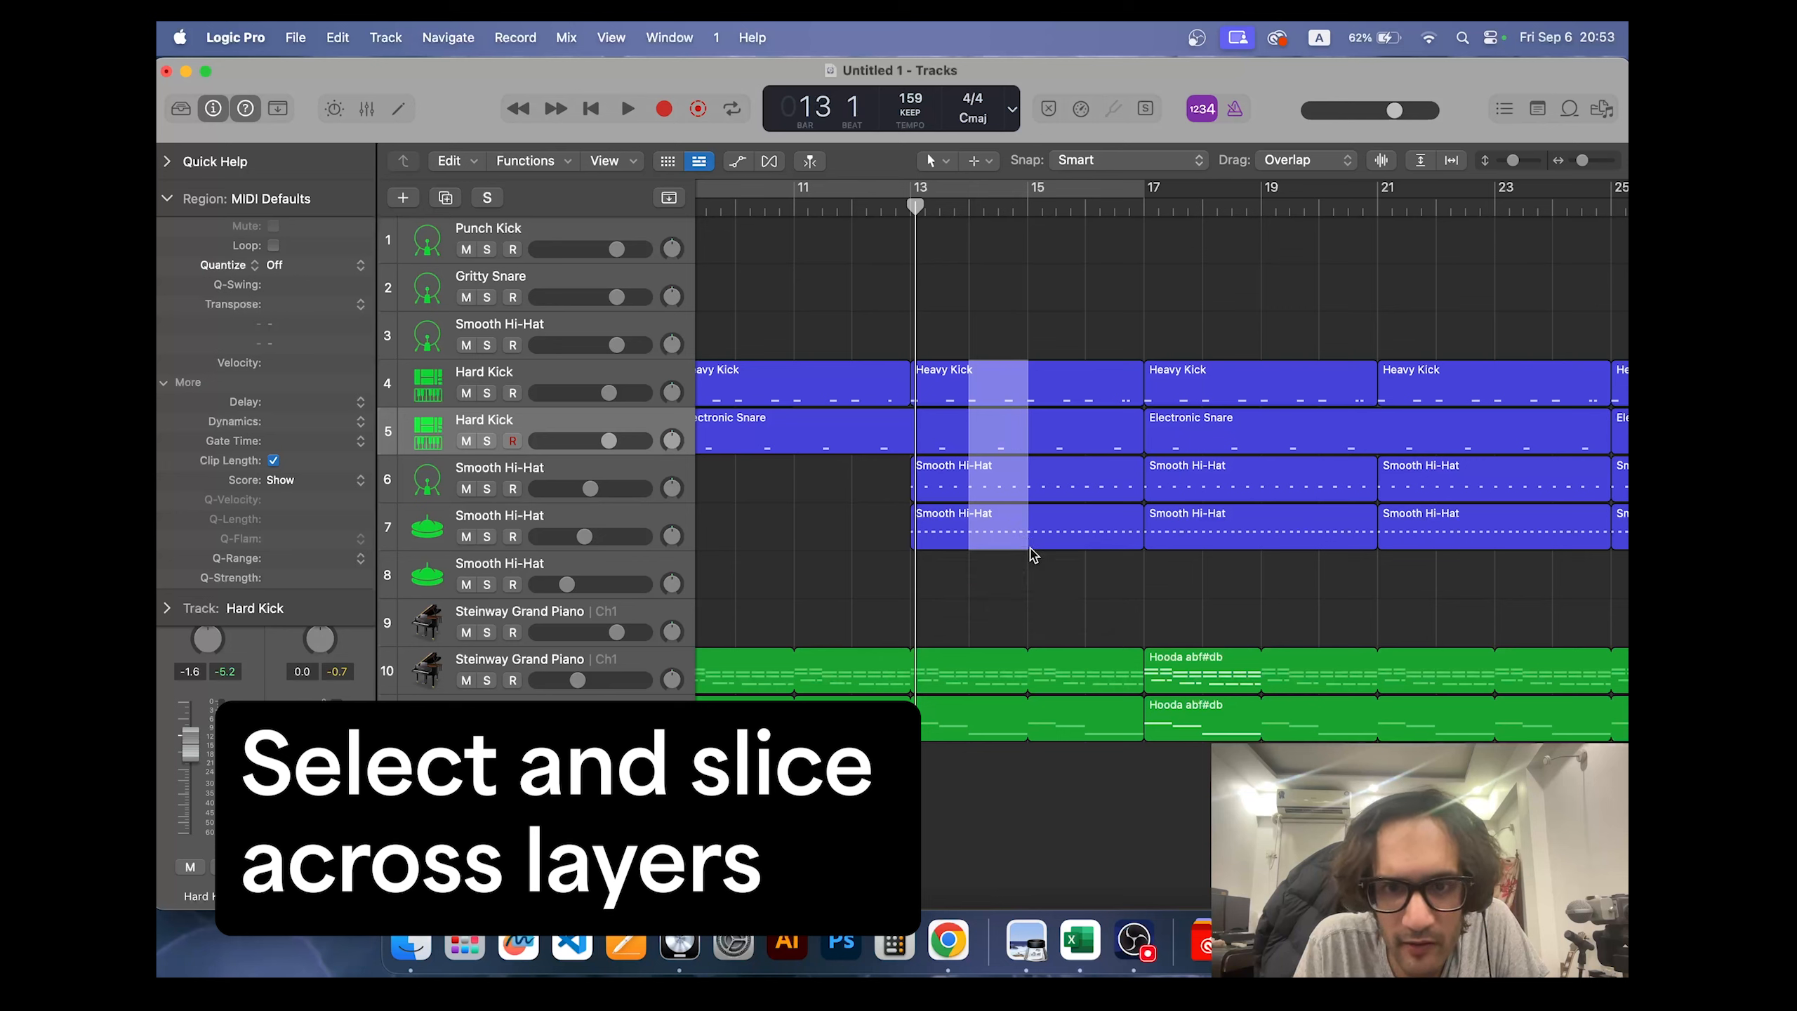
click(1030, 574)
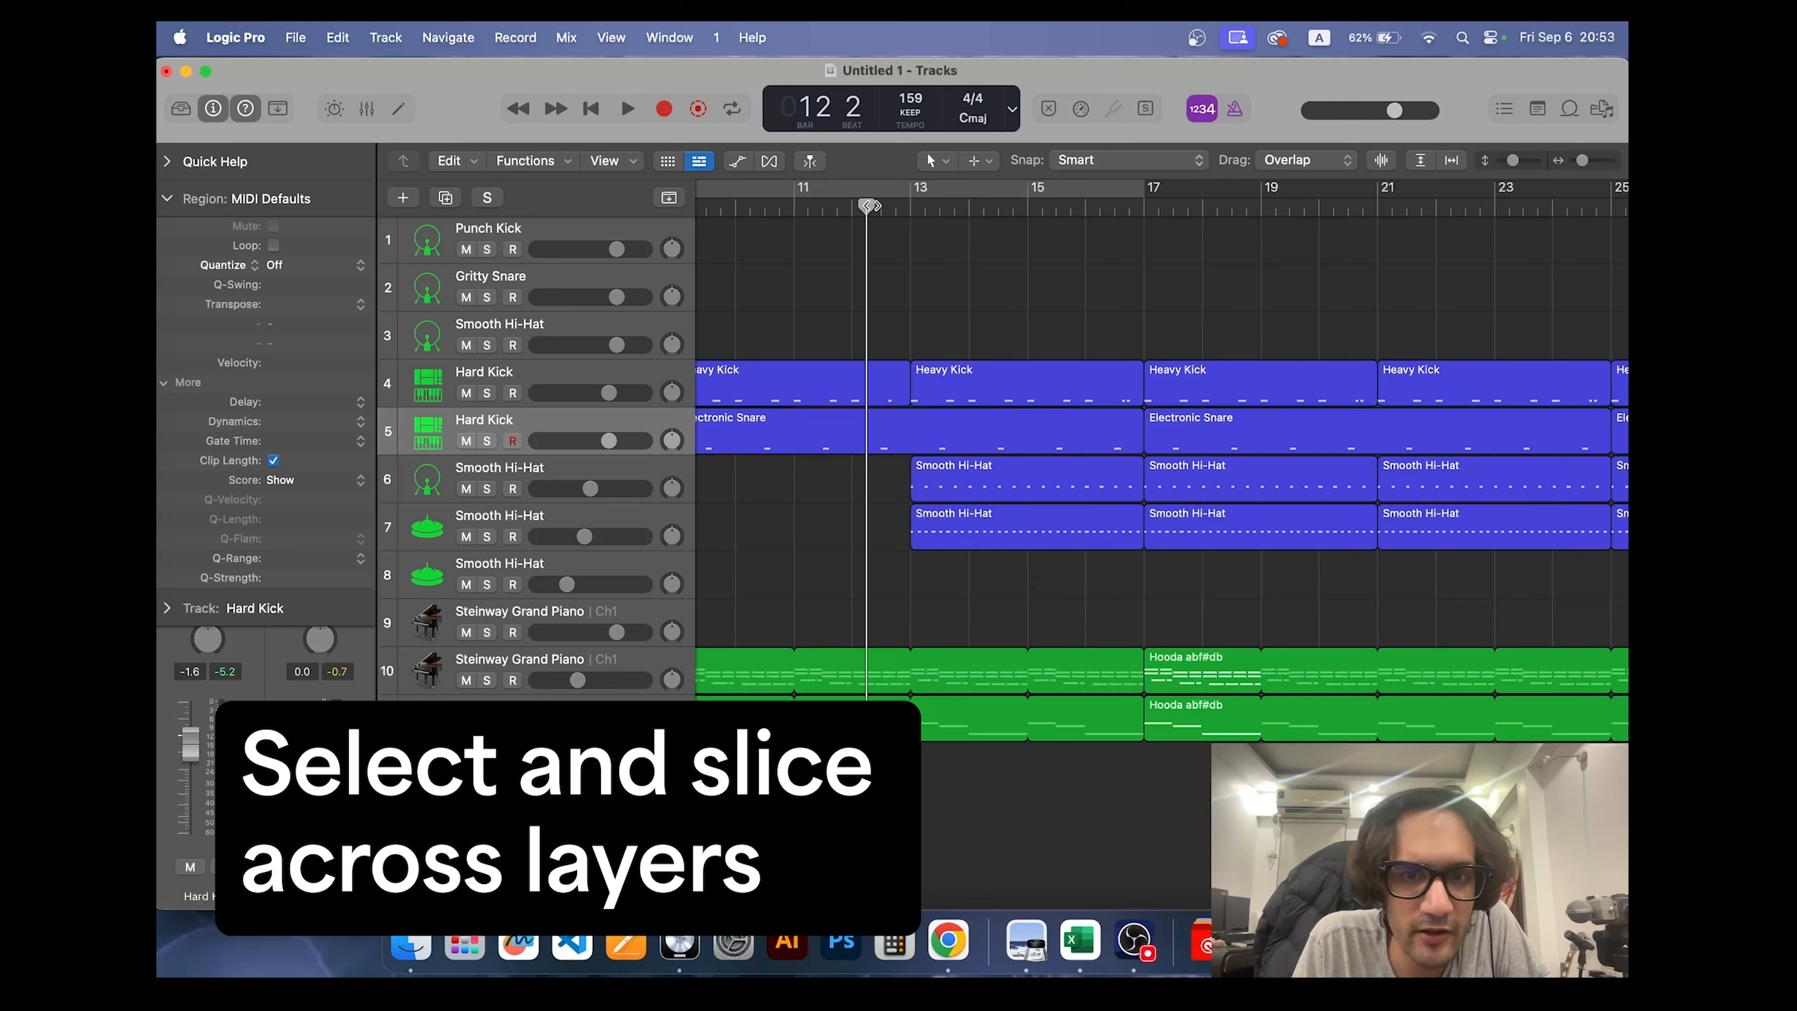
Step: Mute a Marquee slice of both hi-hat tracks from mid bar 15 into bar 16, and play the result from bar 13
key(space)
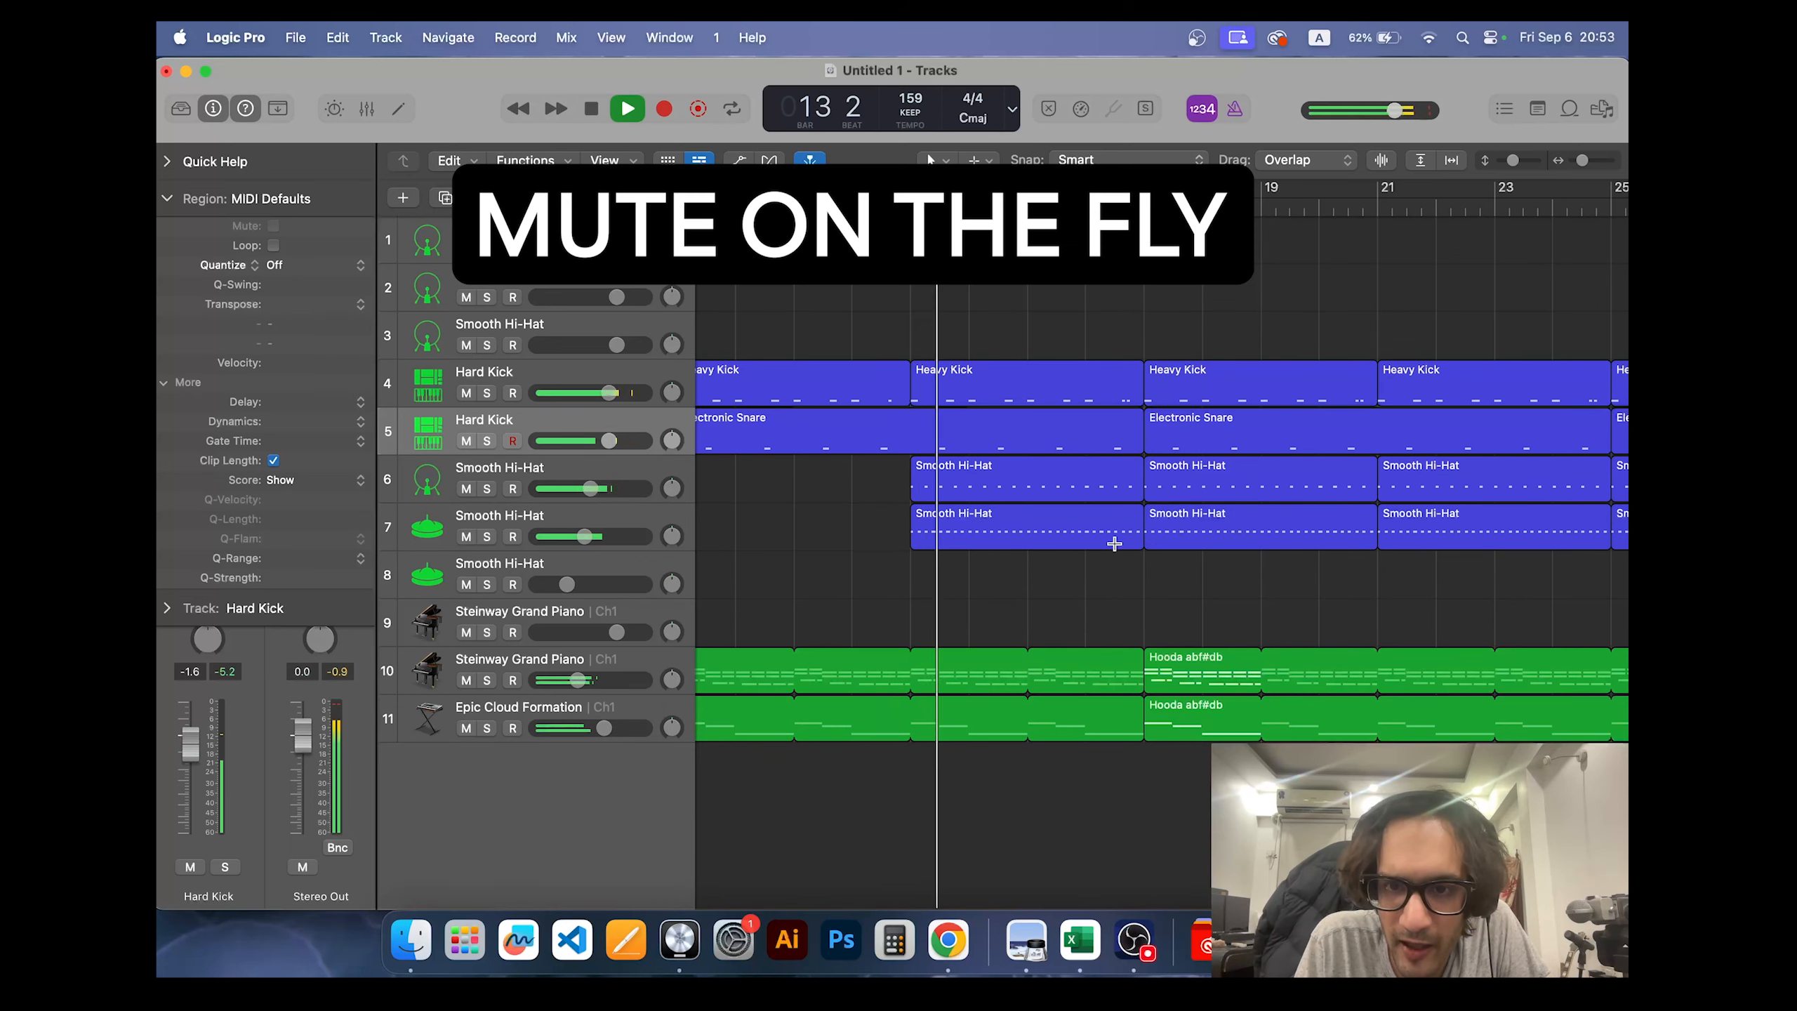
drag(1107, 488, 1059, 480)
key(ctrl+m)
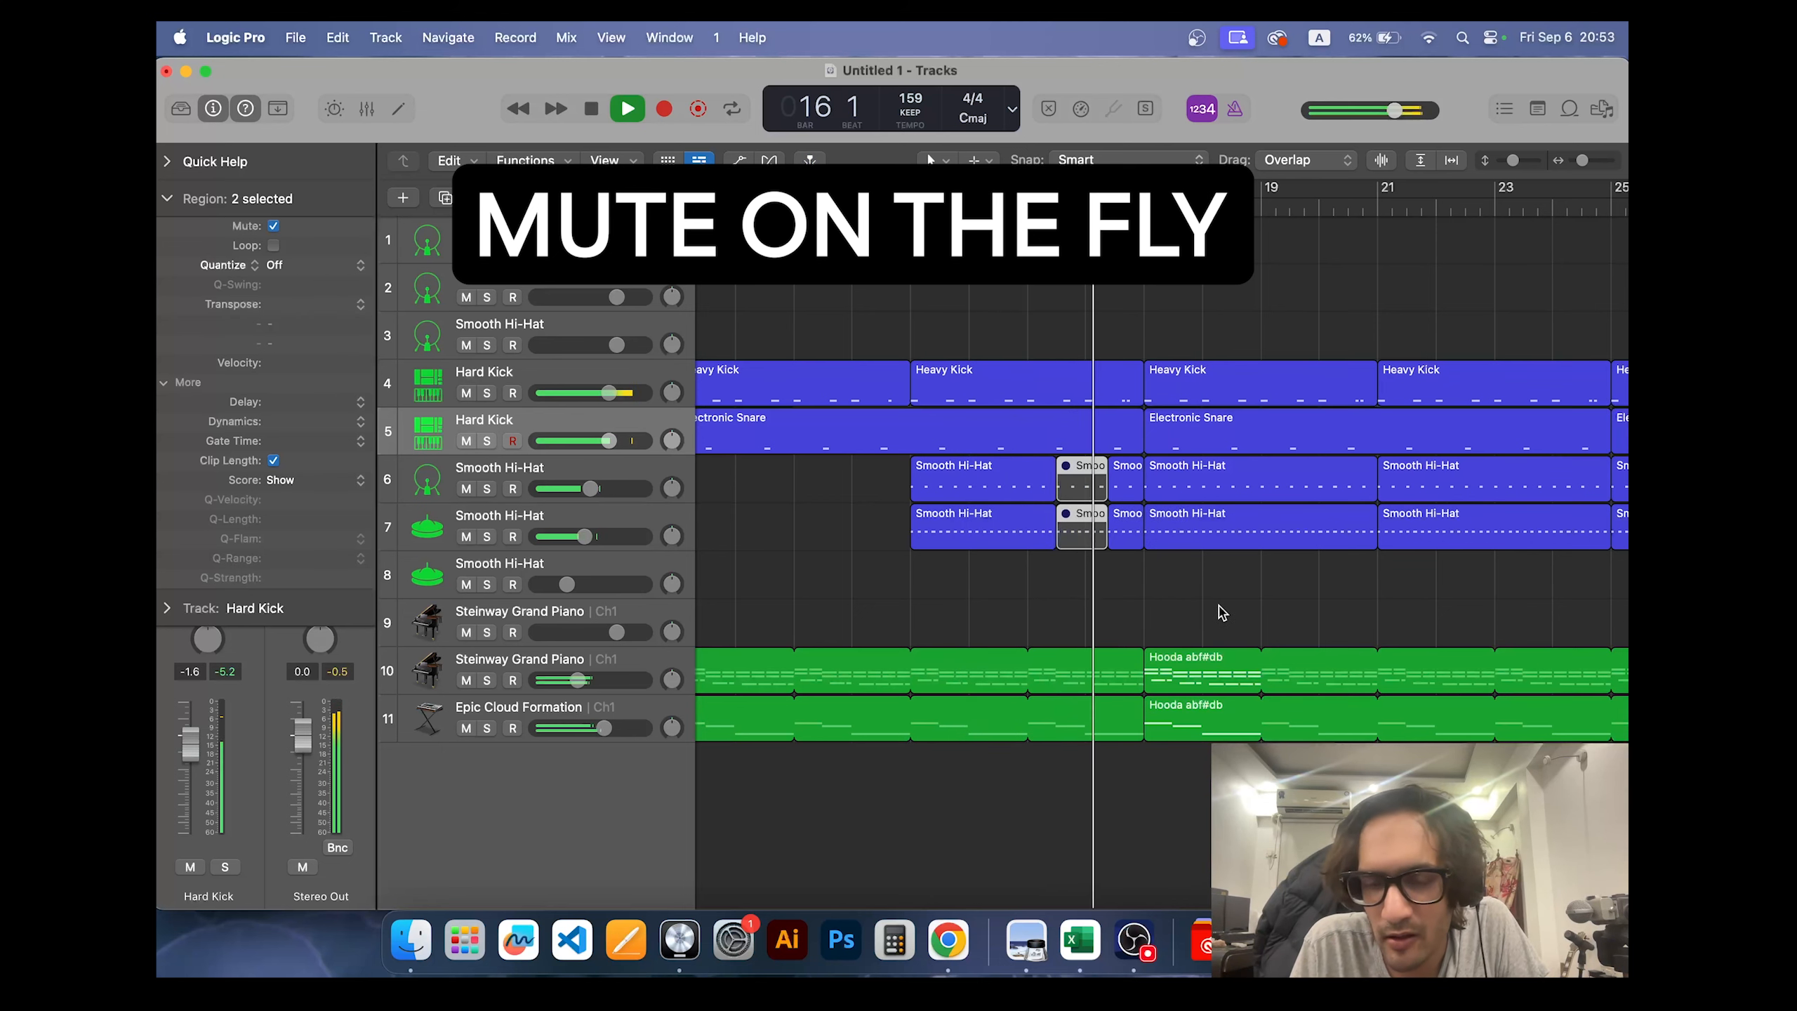
key(space)
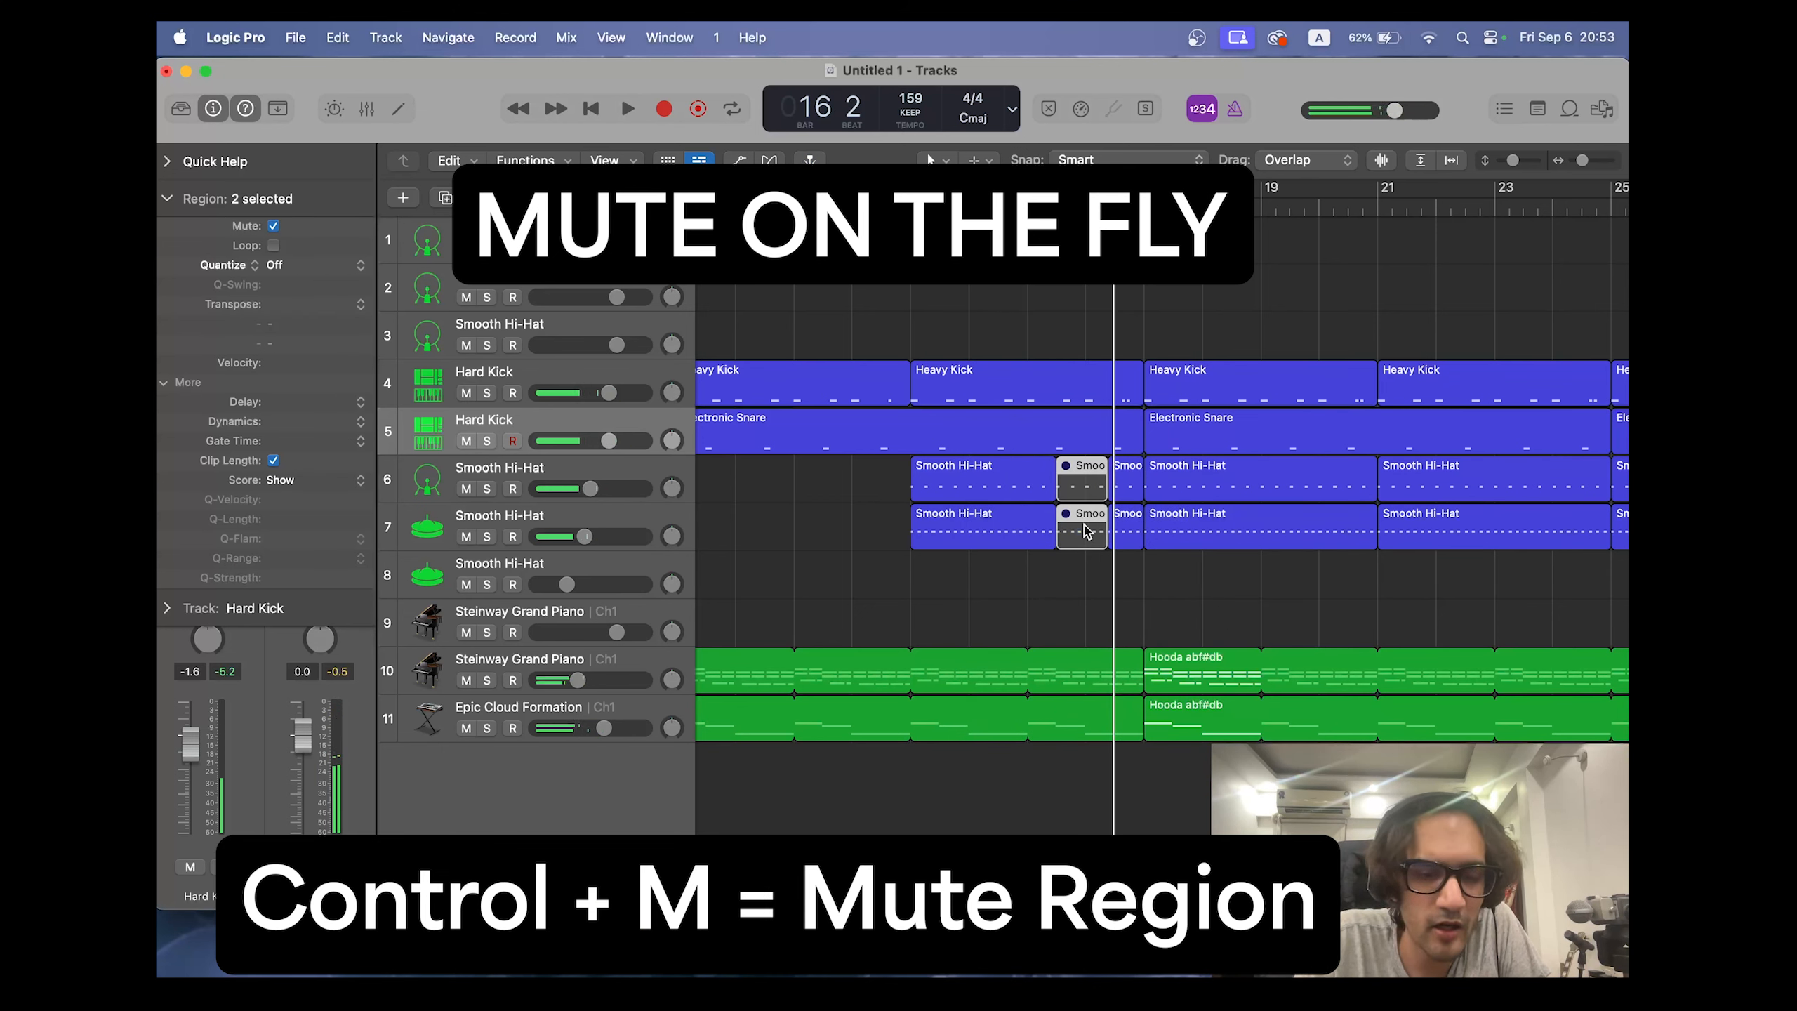
click(911, 207)
key(space)
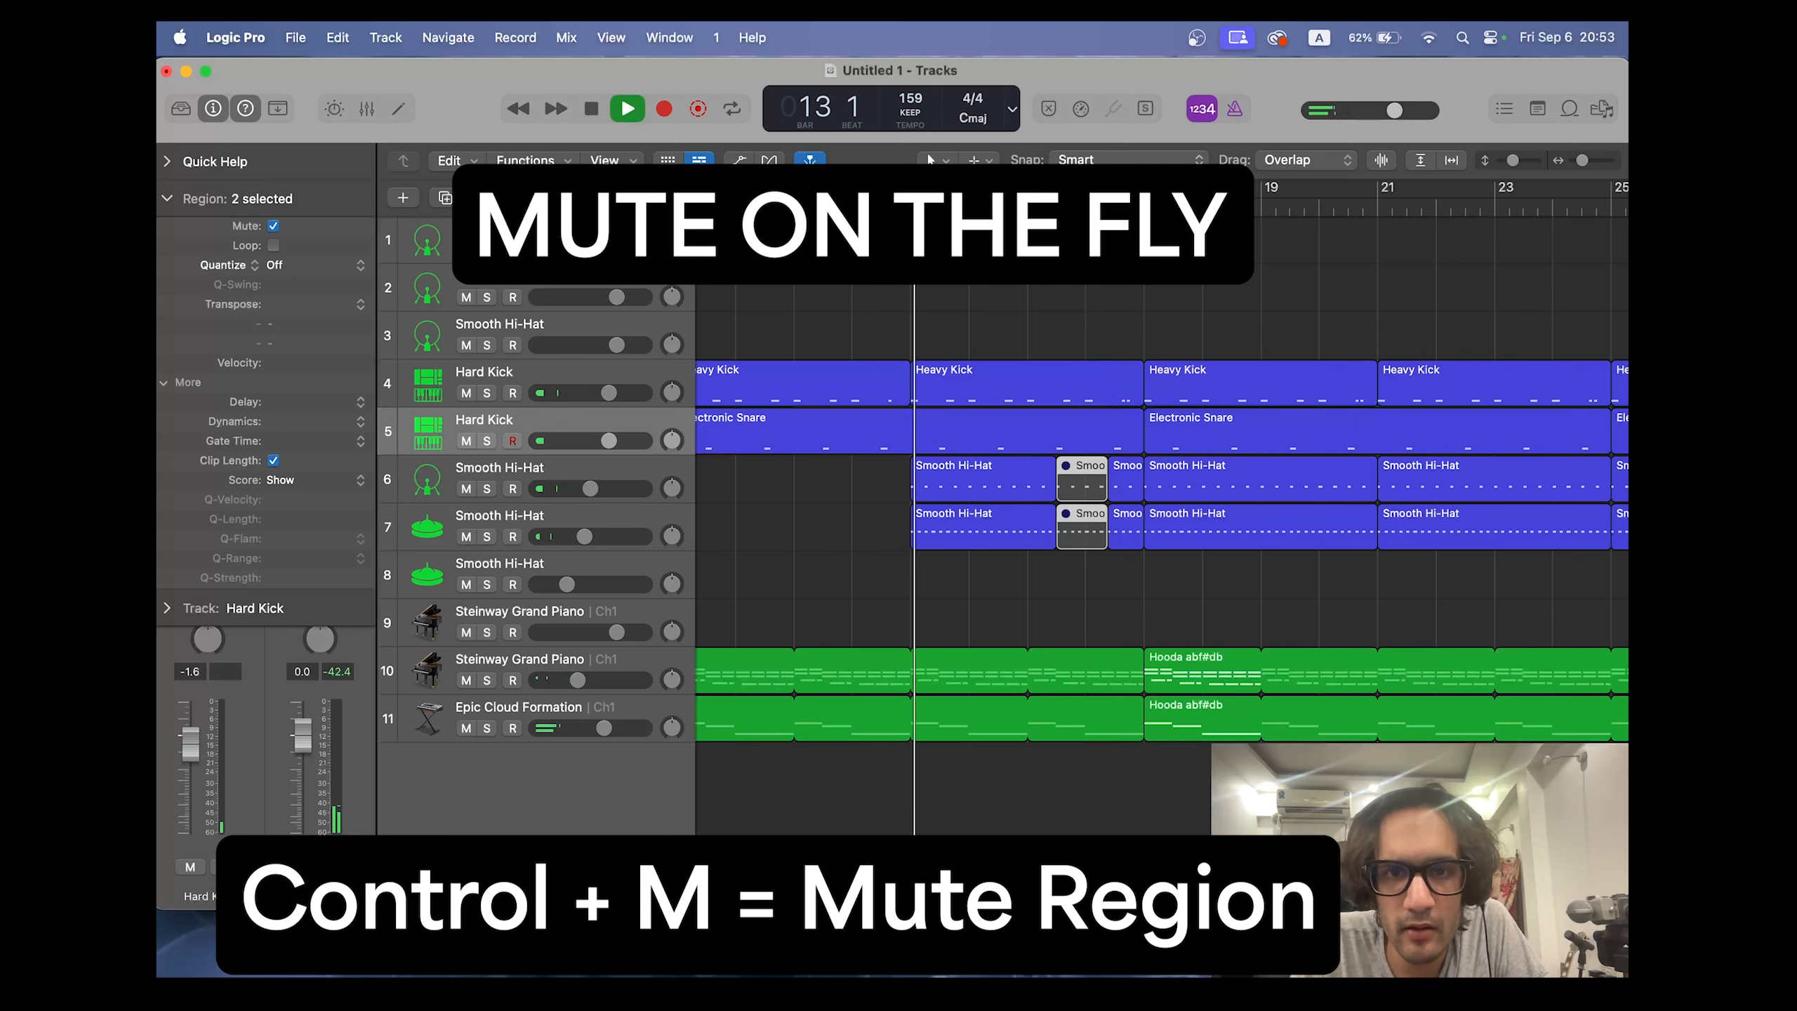
Step: Mute a Marquee slice across the kick and snare tracks in the first half of bar 18
click(1147, 564)
drag(1187, 540, 1176, 489)
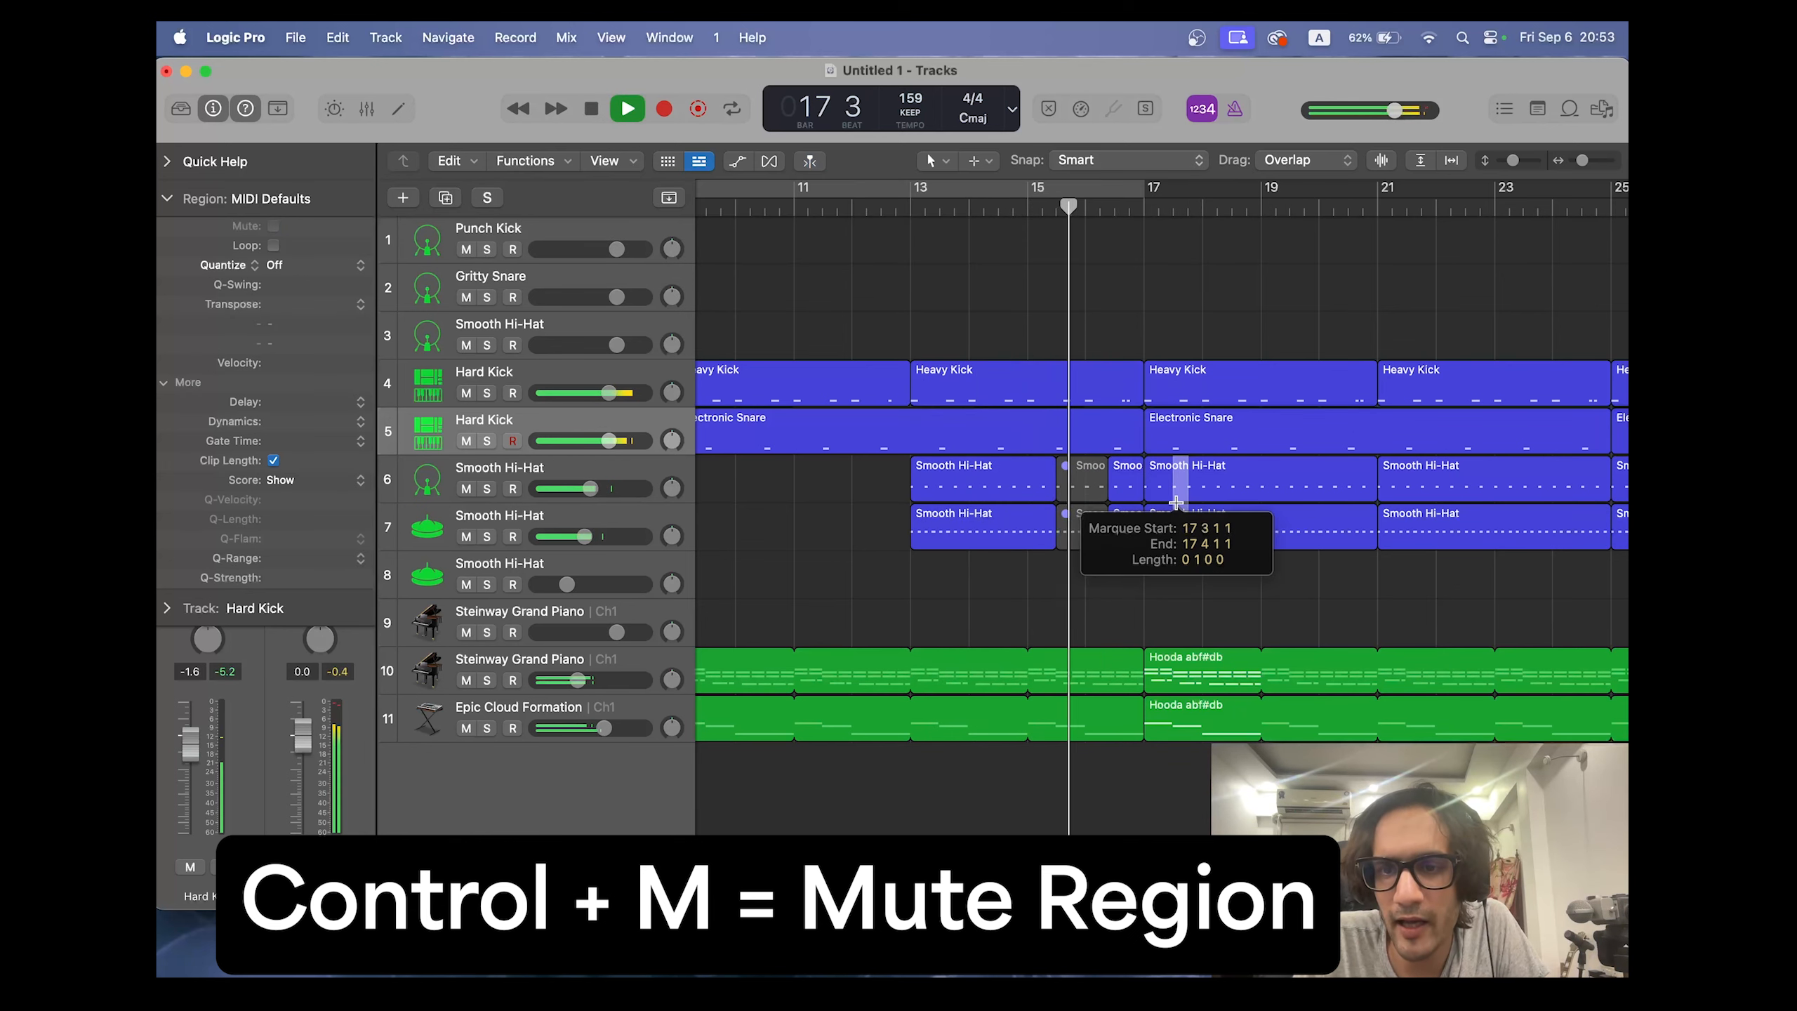
click(1227, 515)
drag(1231, 383, 1203, 417)
key(ctrl+m)
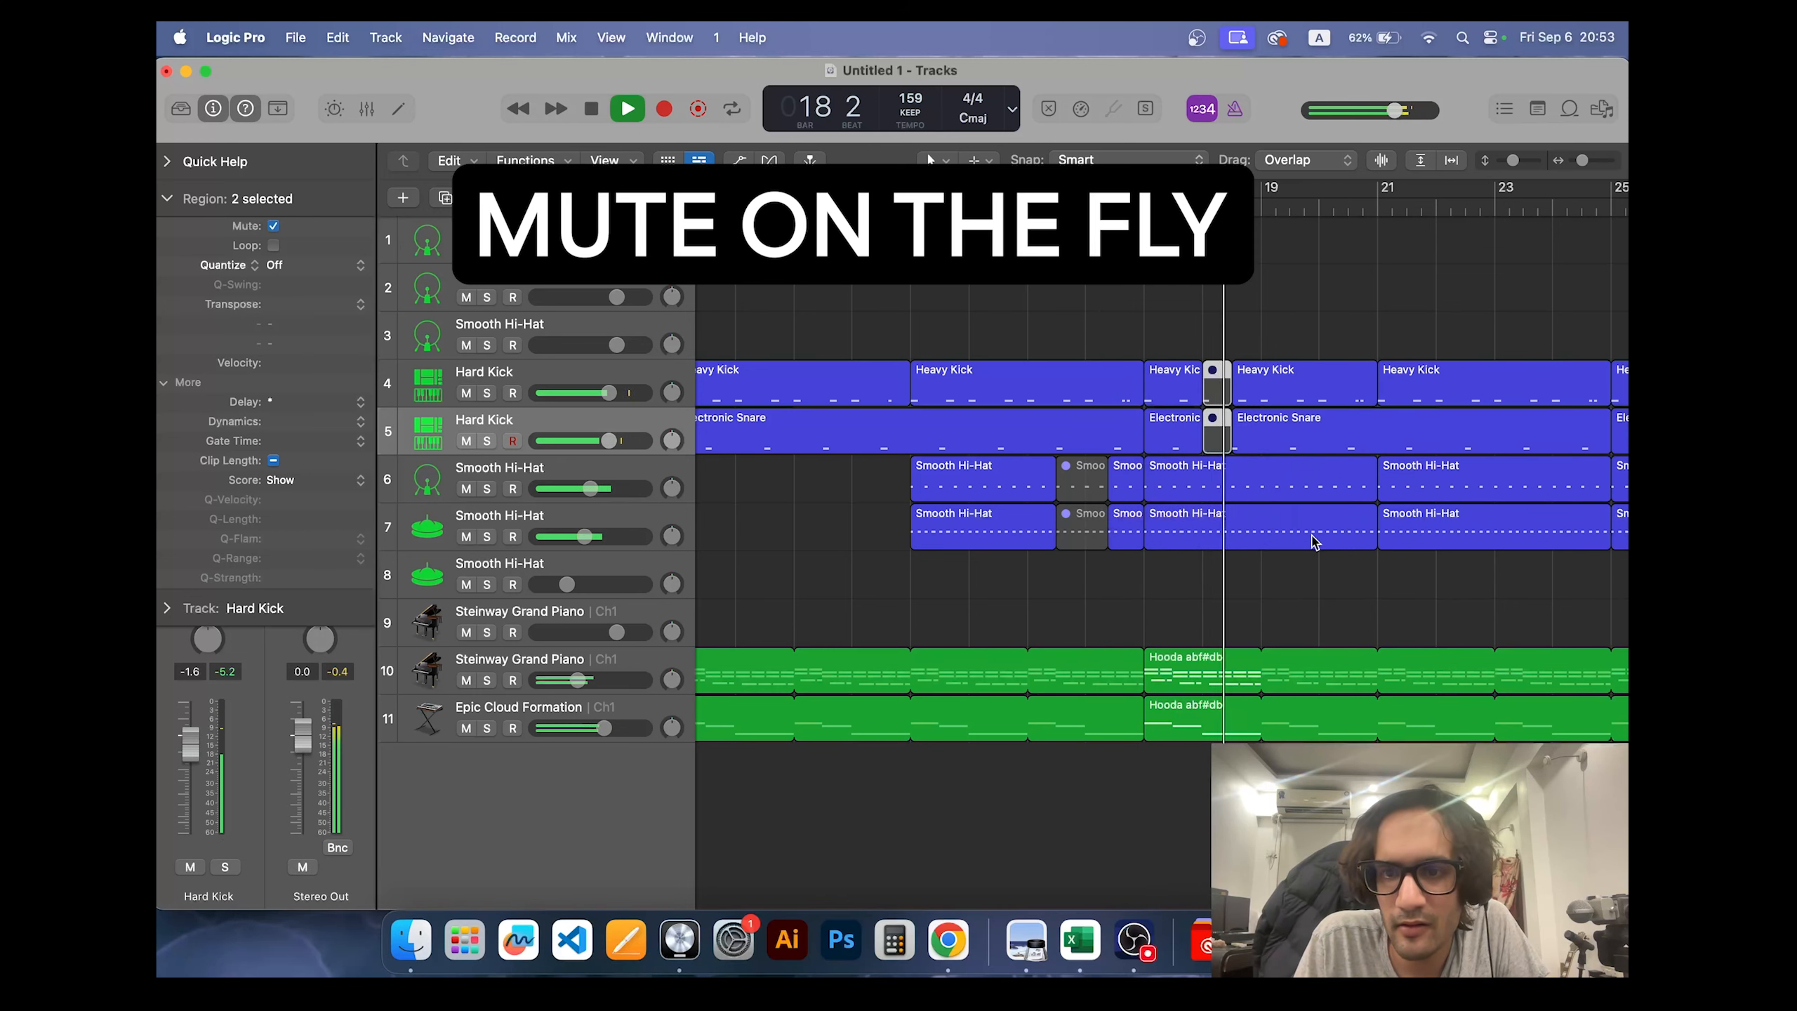
Step: Mute a Marquee slice of all four drum tracks in bar 20 and one of the snare and both hi-hats around the start of bar 24
scroll(1314, 542, right, 5)
drag(1065, 528, 1027, 405)
key(ctrl+m)
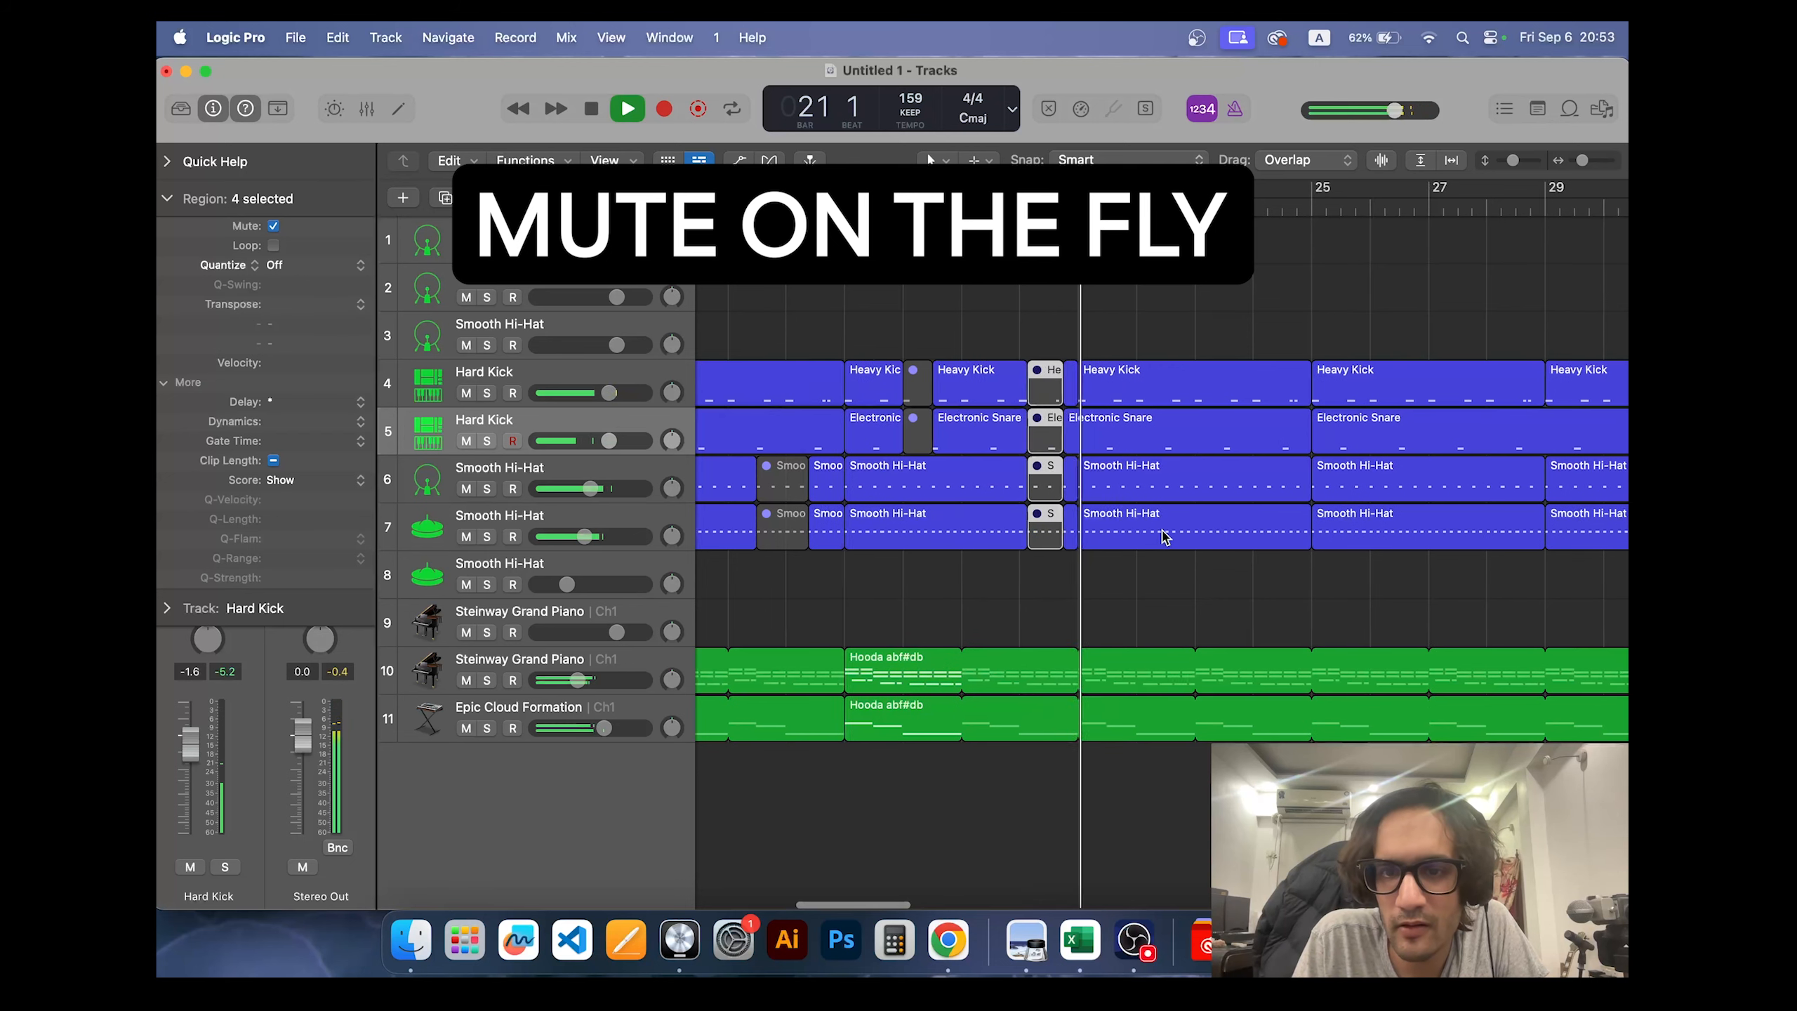
scroll(1163, 536, right, 3)
drag(1160, 529, 1124, 451)
key(ctrl+m)
Step: Mute a Marquee slice of the kick, snare and upper hi-hat tracks in bar 26, and stop playback
scroll(1125, 451, right, 3)
drag(1017, 312, 1063, 499)
key(ctrl+m)
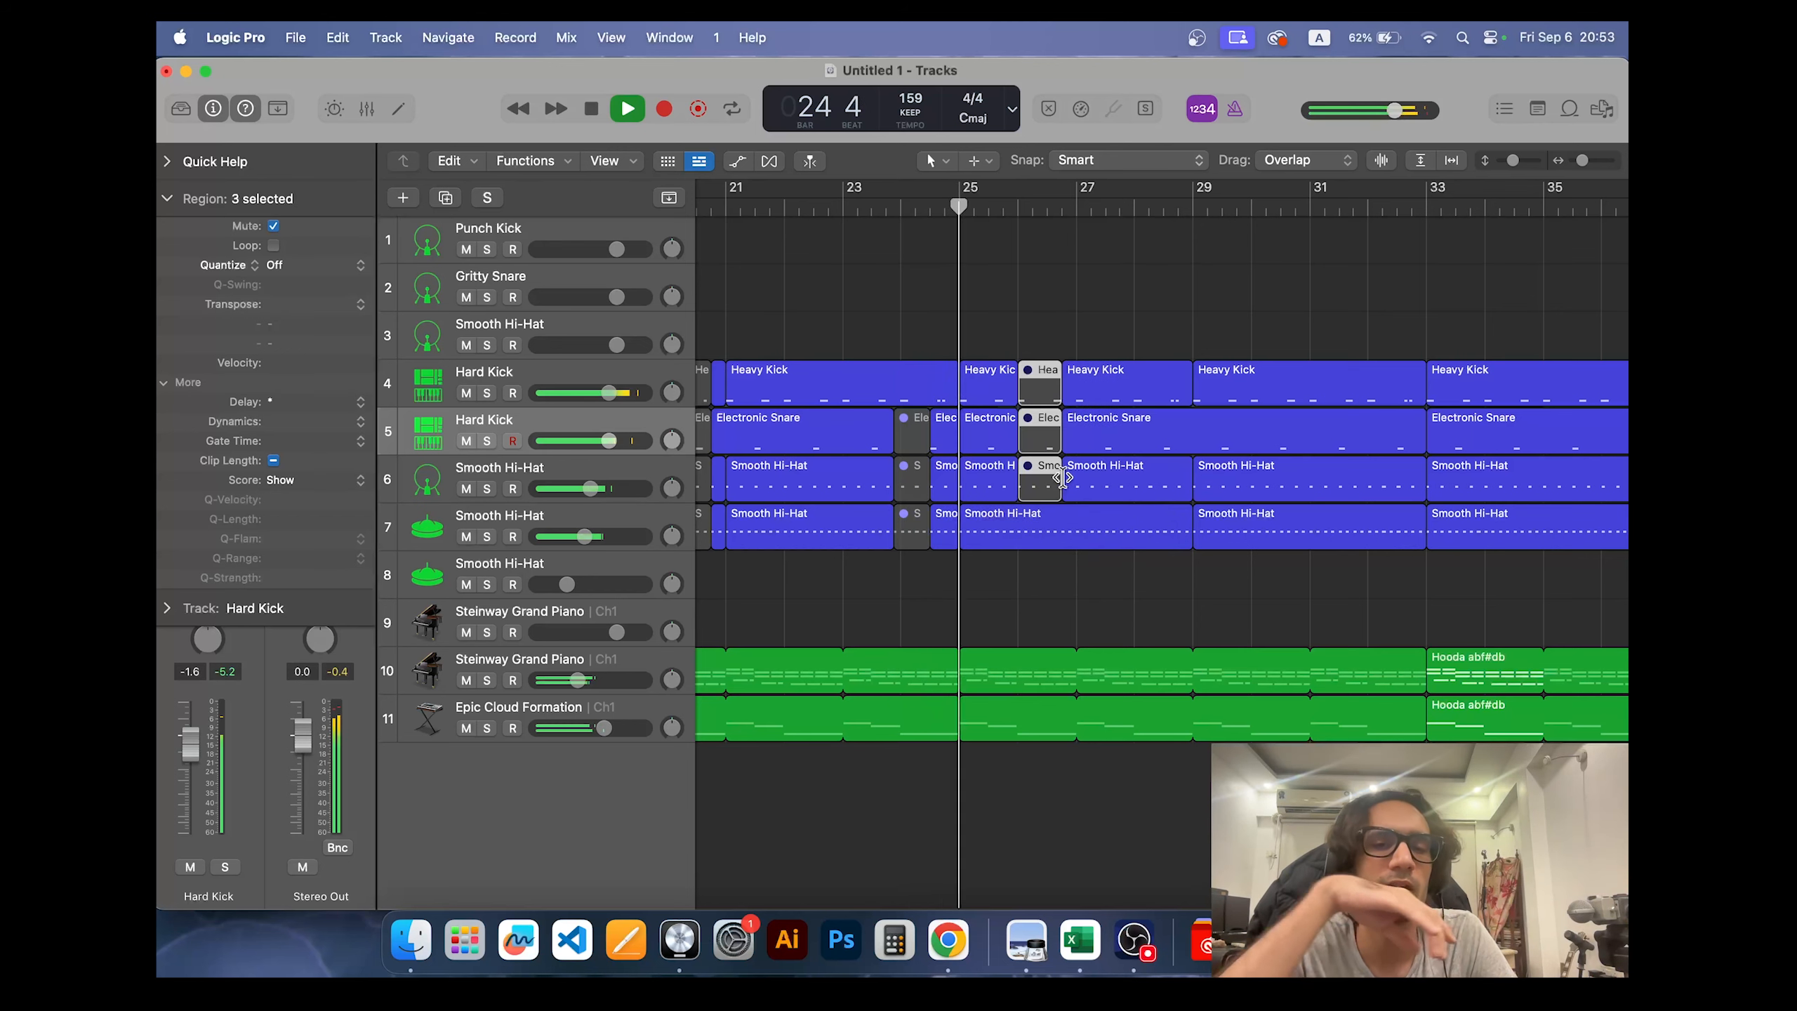
key(space)
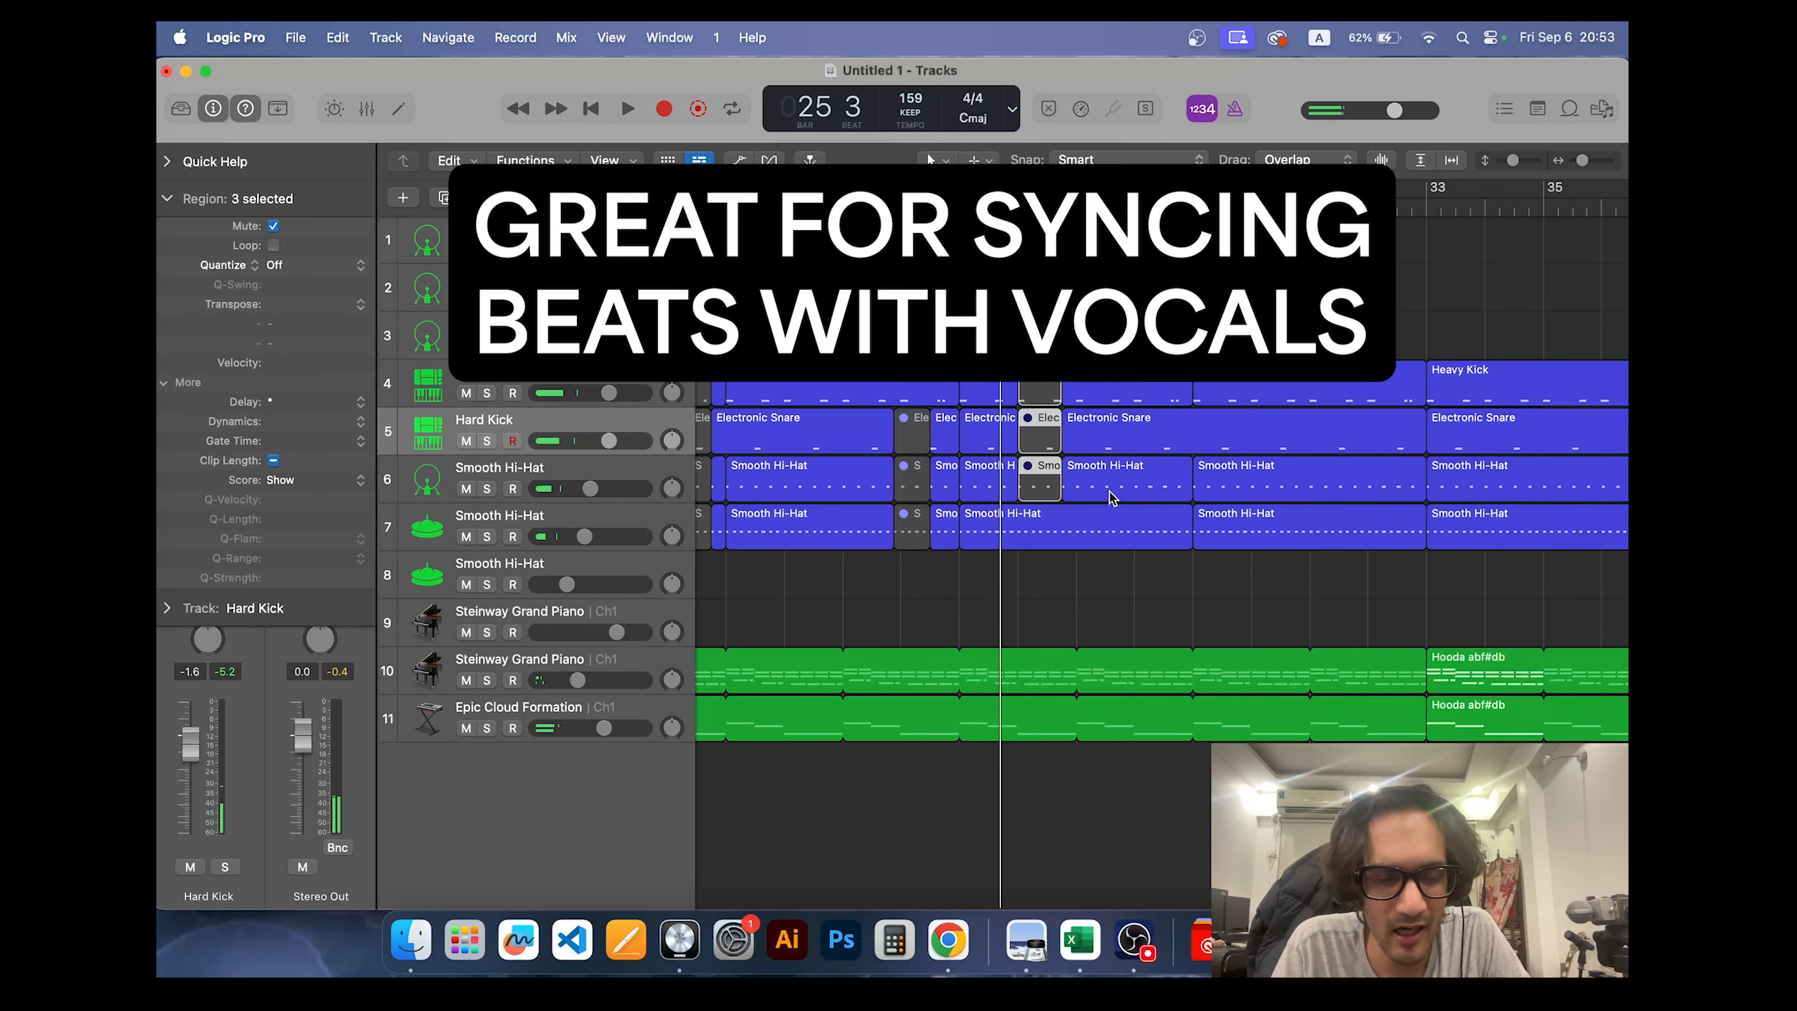
Step: Mute a Marquee slice of both hi-hat tracks in the first half of bar 28
scroll(1110, 498, right, 3)
key(super+Left)
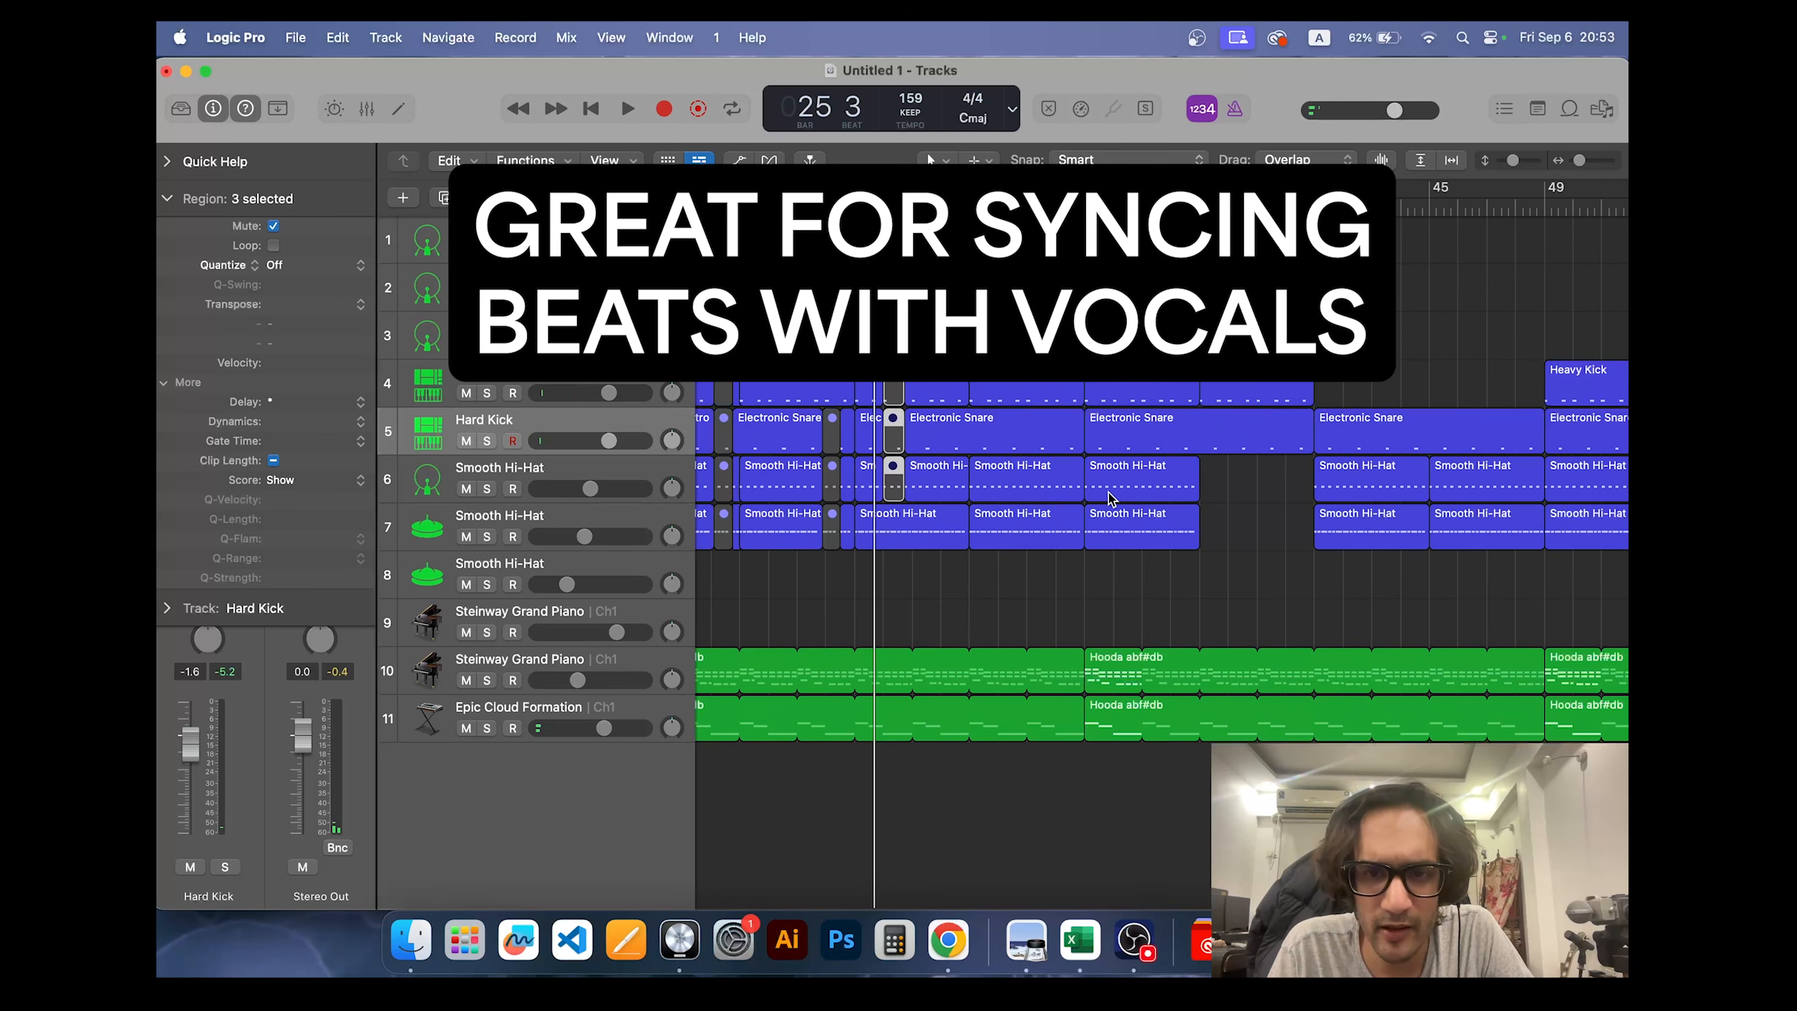
key(super+Right)
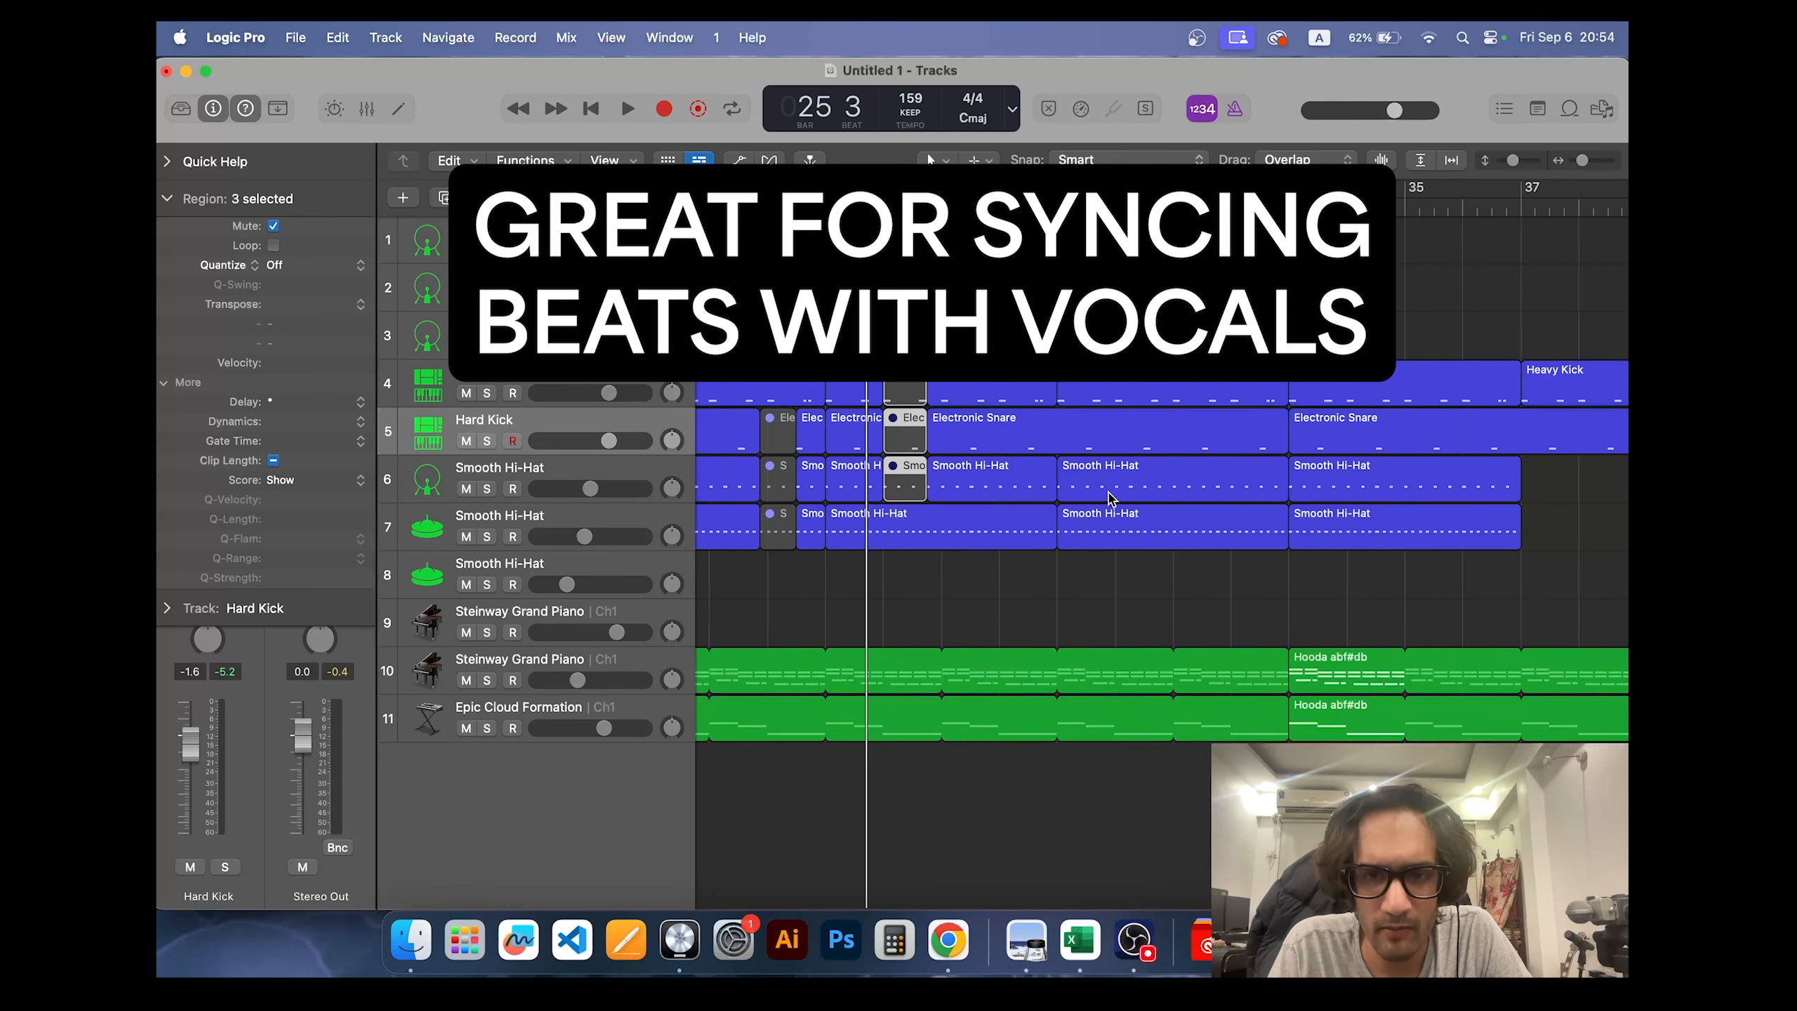
drag(1000, 546, 1028, 460)
key(ctrl+m)
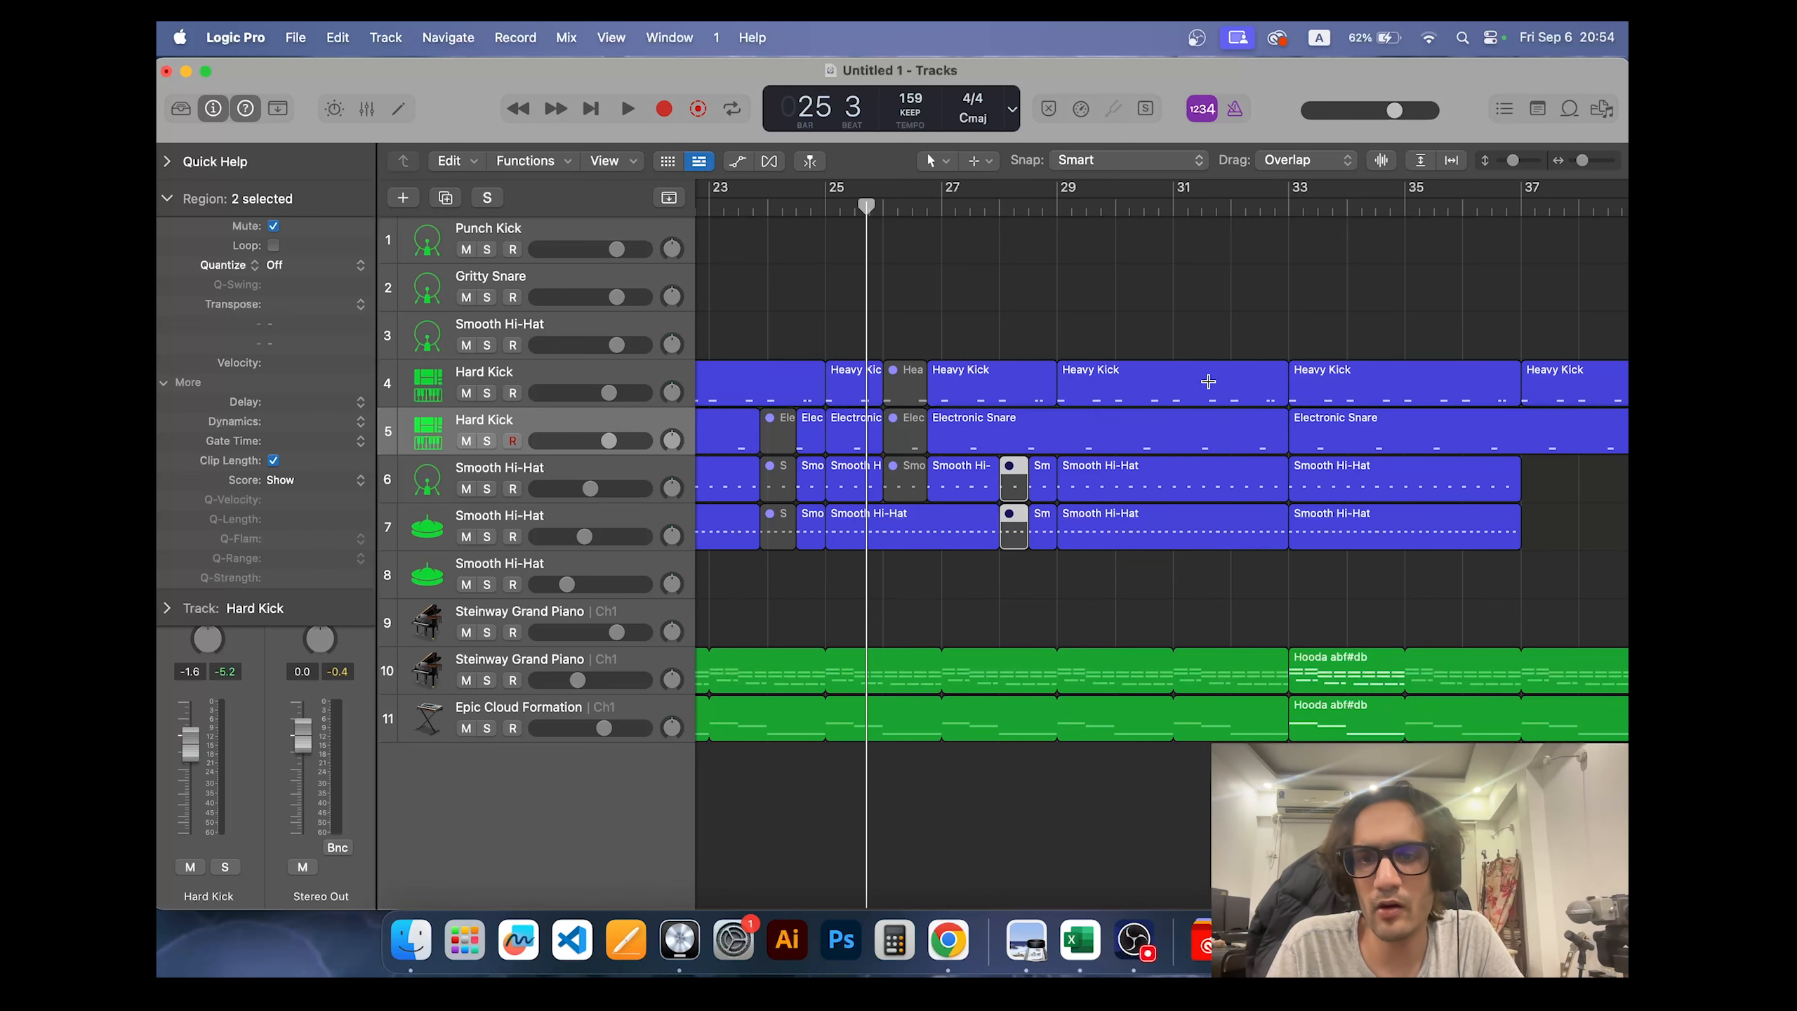
Step: Mute a Marquee slice of all four drum tracks in the first half of bar 31, and play from bar 25
drag(1208, 381, 1182, 546)
key(ctrl+m)
click(824, 202)
key(space)
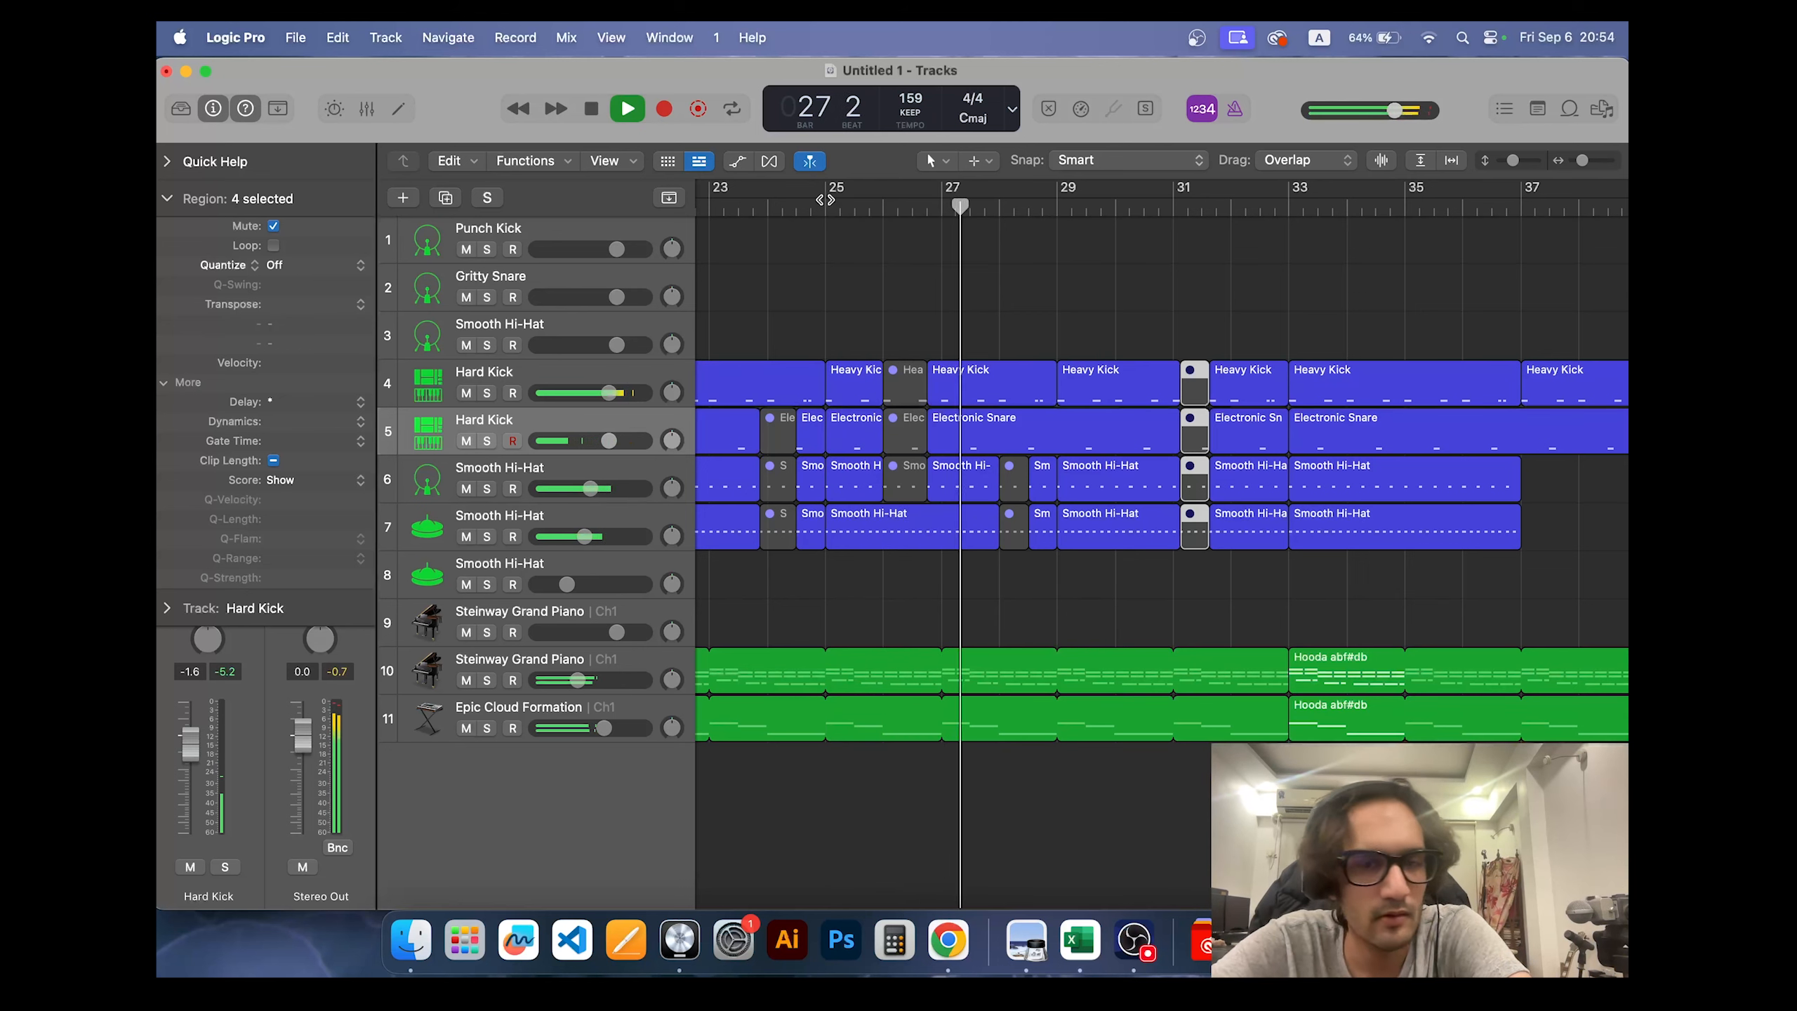
Step: Unmute the part from 26 2 1 1 to 26 3 3 1 on the snare and upper hi-hat tracks, and replay from bar 25
drag(897, 443, 918, 494)
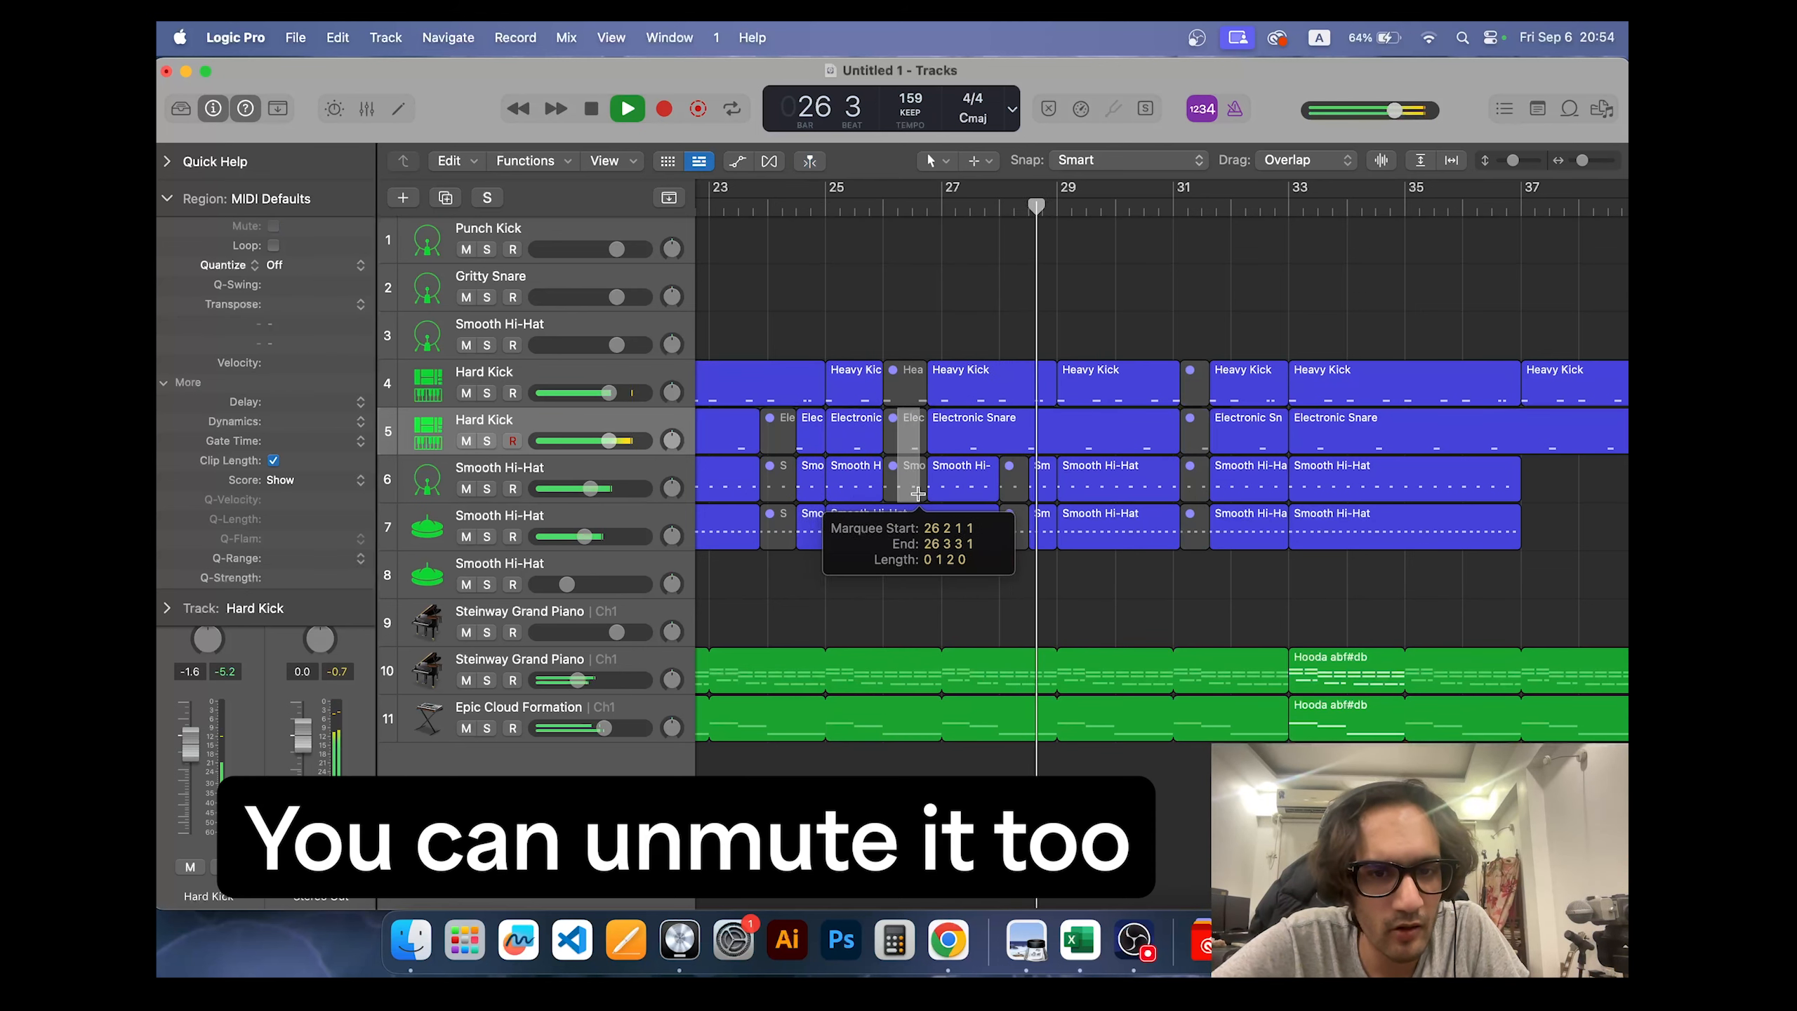
key(ctrl+m)
click(825, 206)
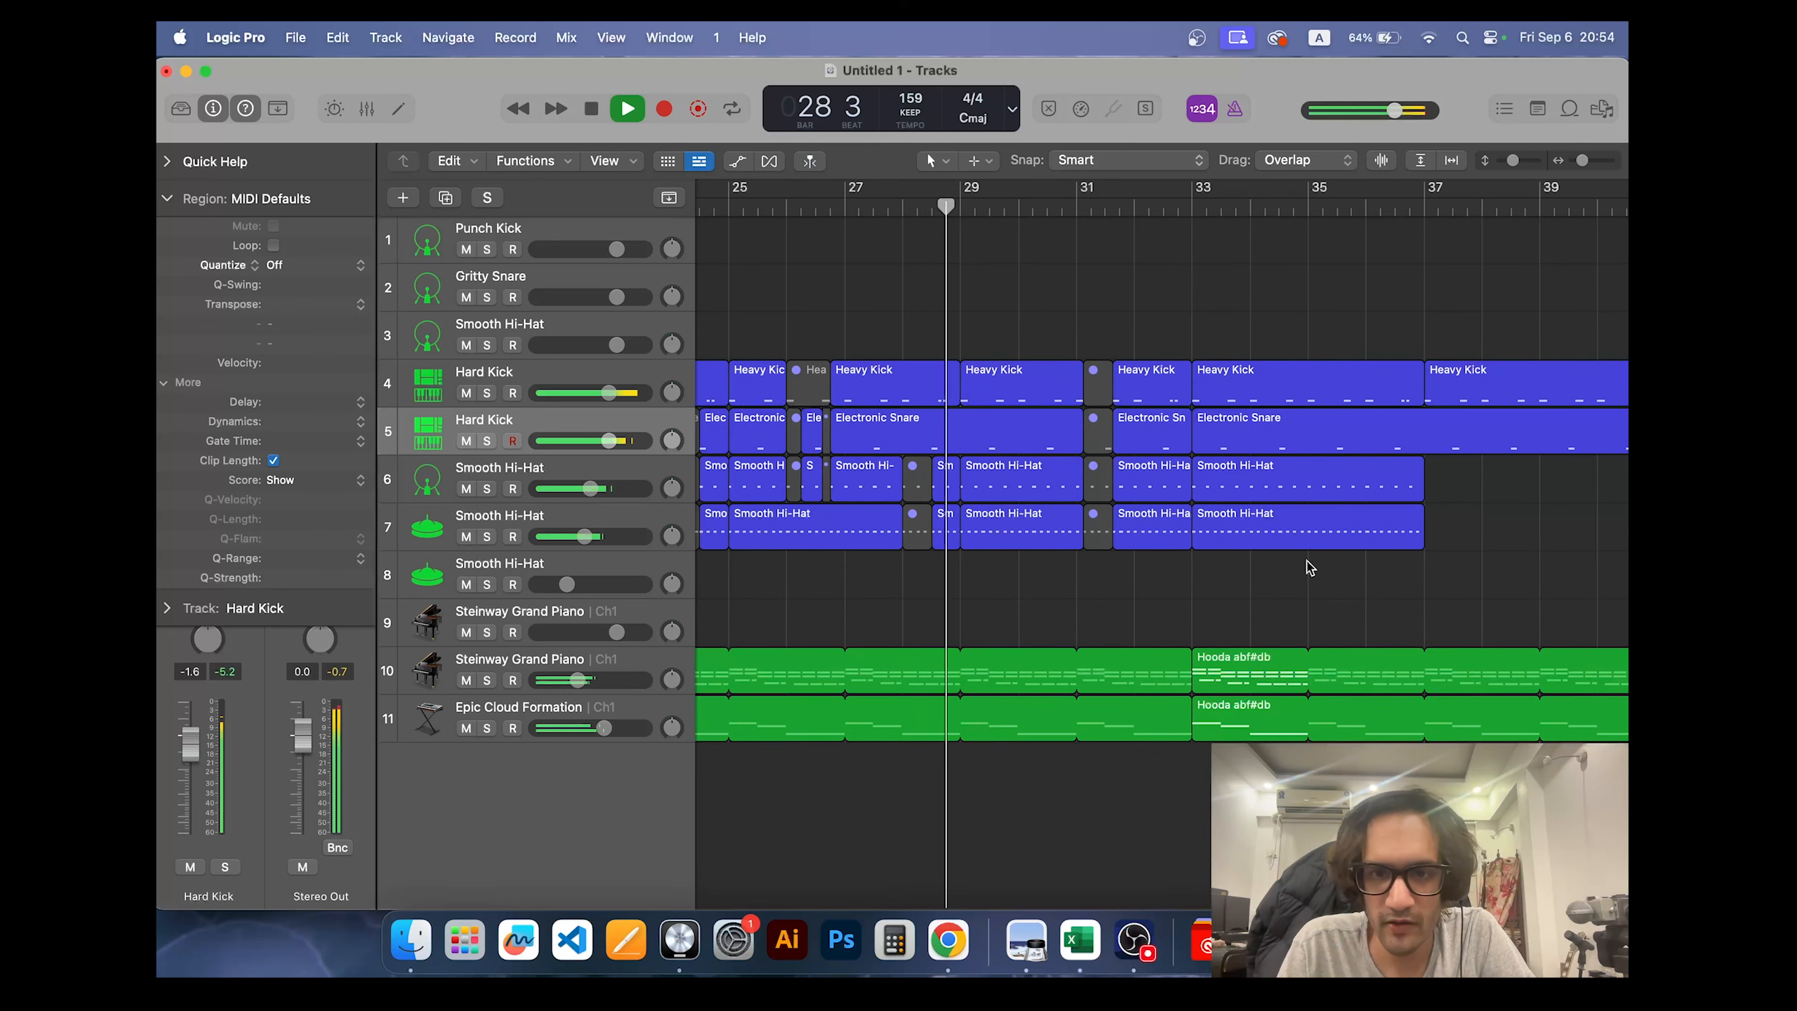
Step: Cut a short slice from the upper hi-hat track in the second half of bar 32, repeat it three times up to bar 33, and stop playback
scroll(1309, 568, up, 5)
scroll(1309, 568, right, 3)
drag(1249, 482, 1263, 485)
click(1257, 487)
key(super+r)
key(super+r)
key(super+r)
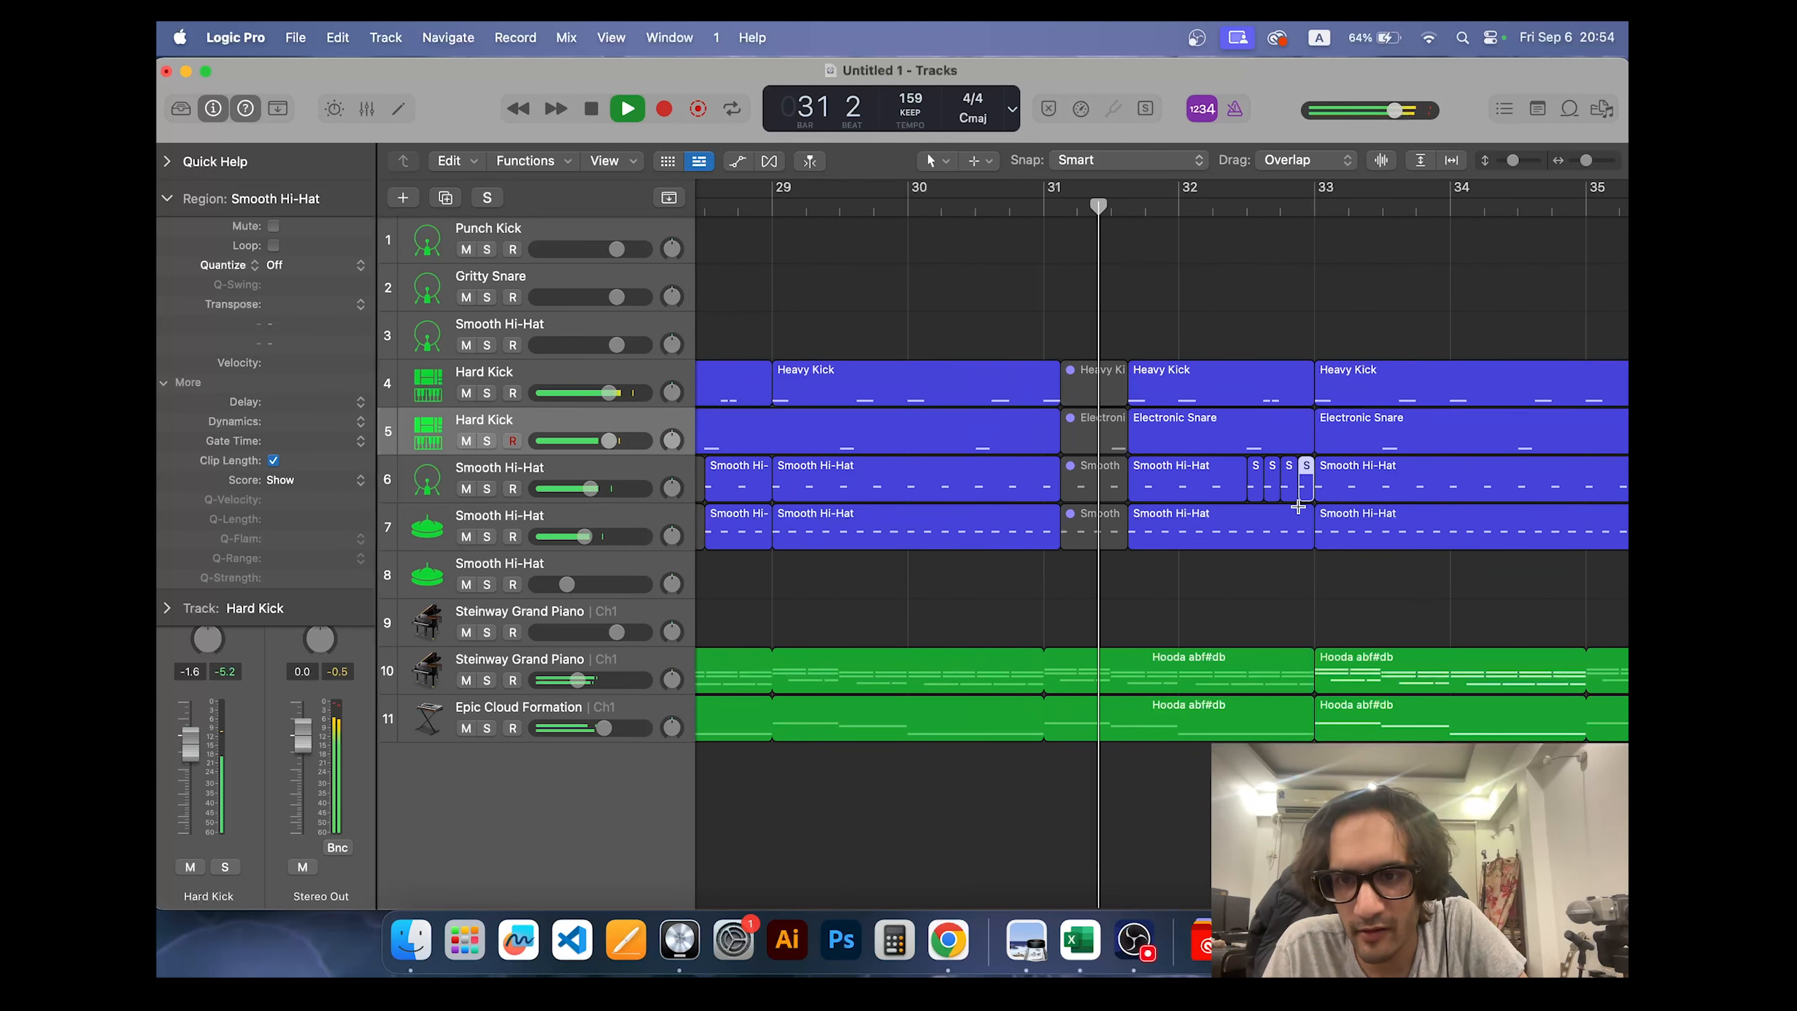
scroll(1299, 489, up, 3)
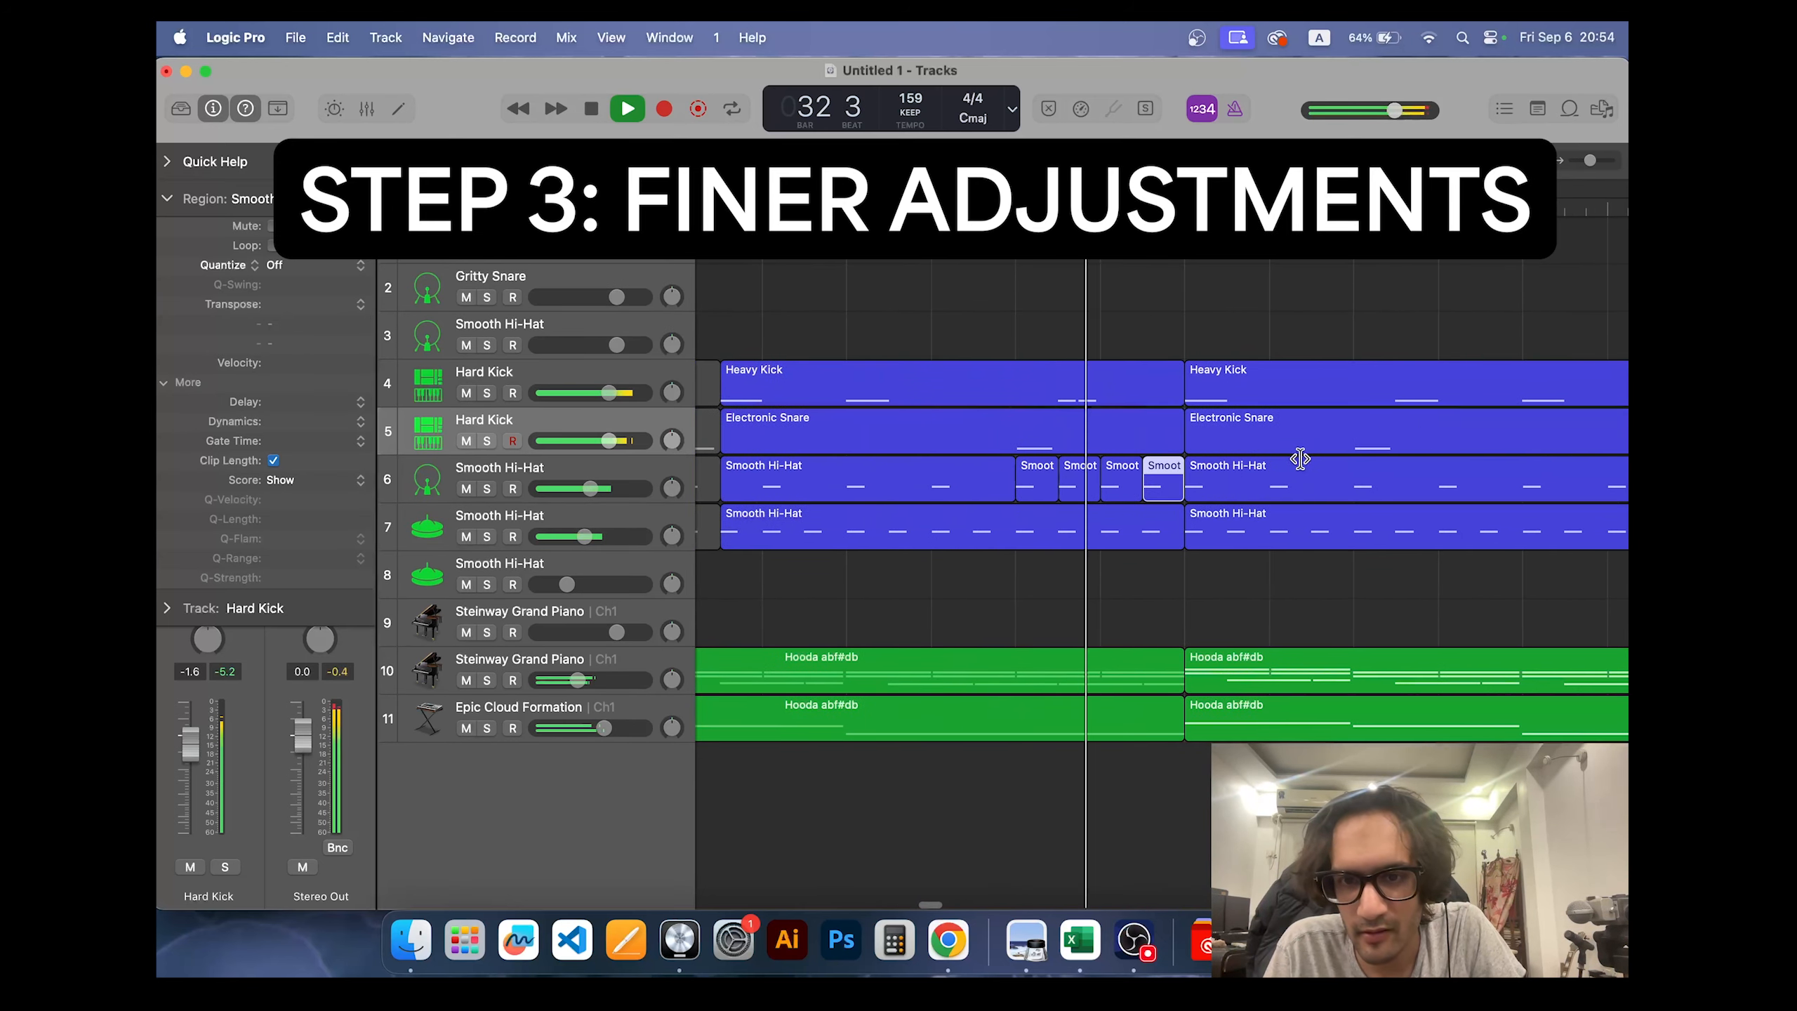
key(space)
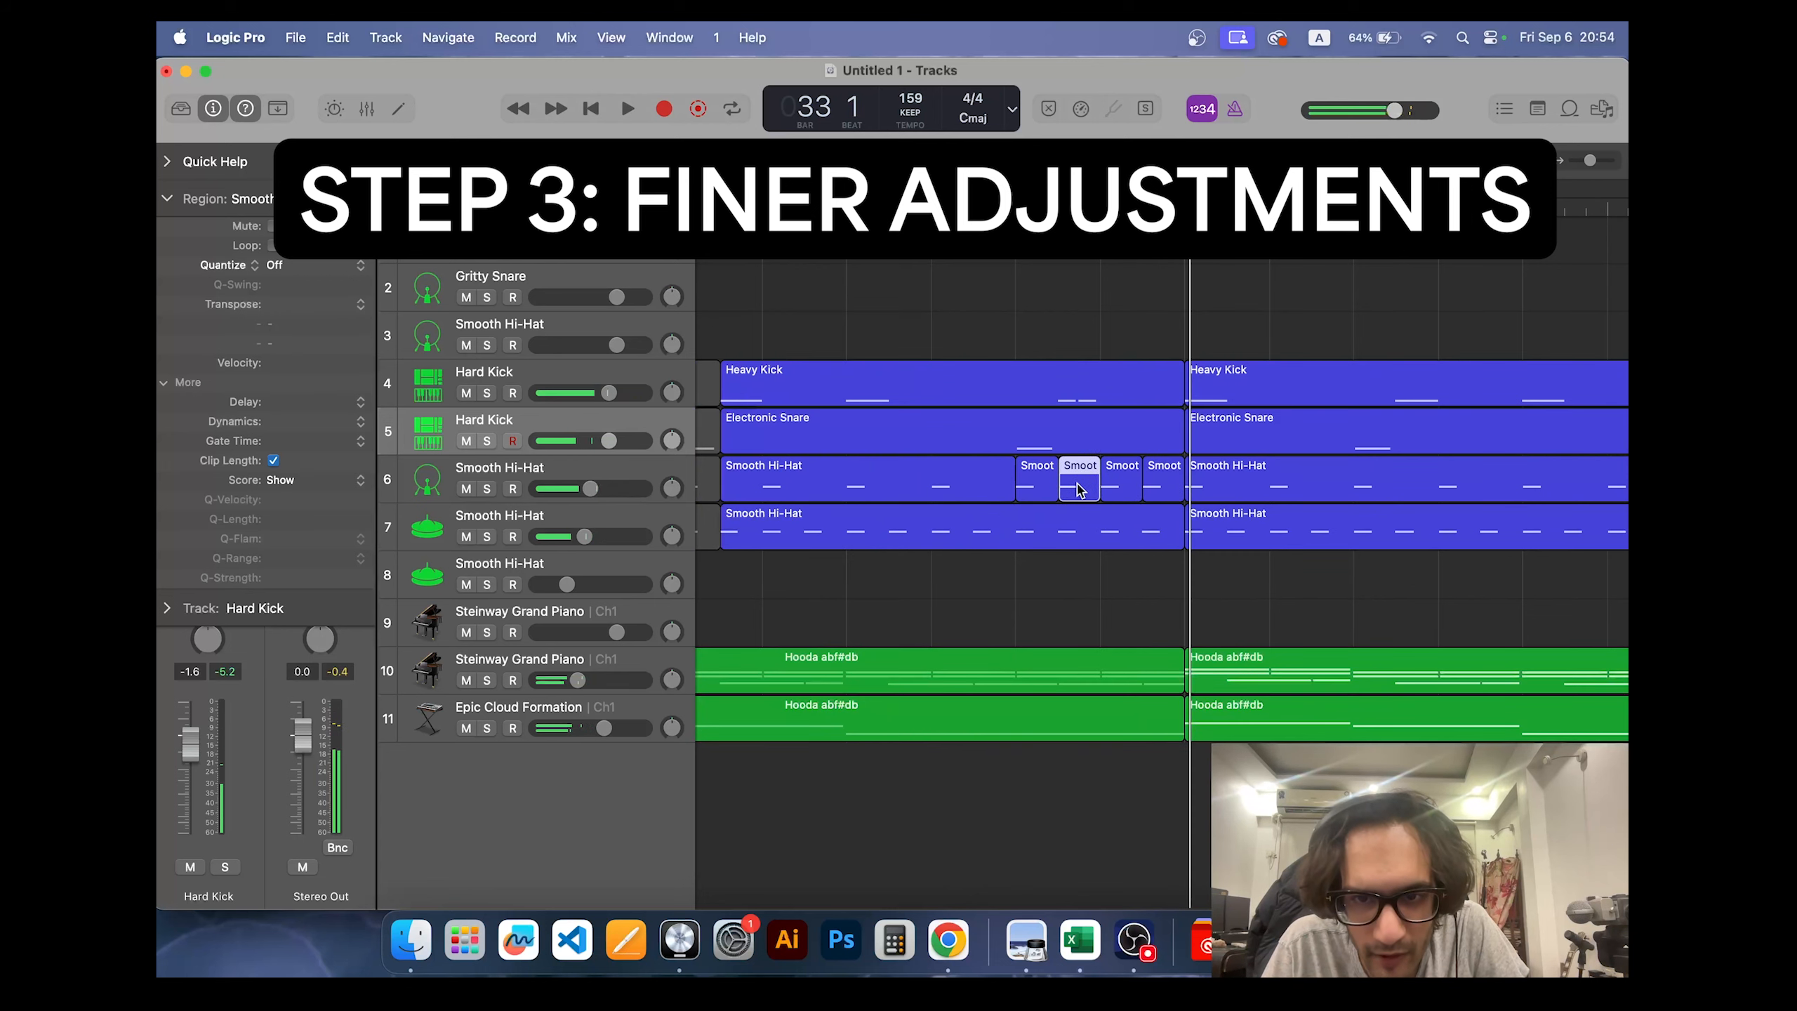
Step: Cut the first of the short hi-hat slices in half and repeat the half-length piece up to bar 33
scroll(1087, 469, up, 3)
scroll(1088, 469, right, 3)
scroll(1088, 469, left, 3)
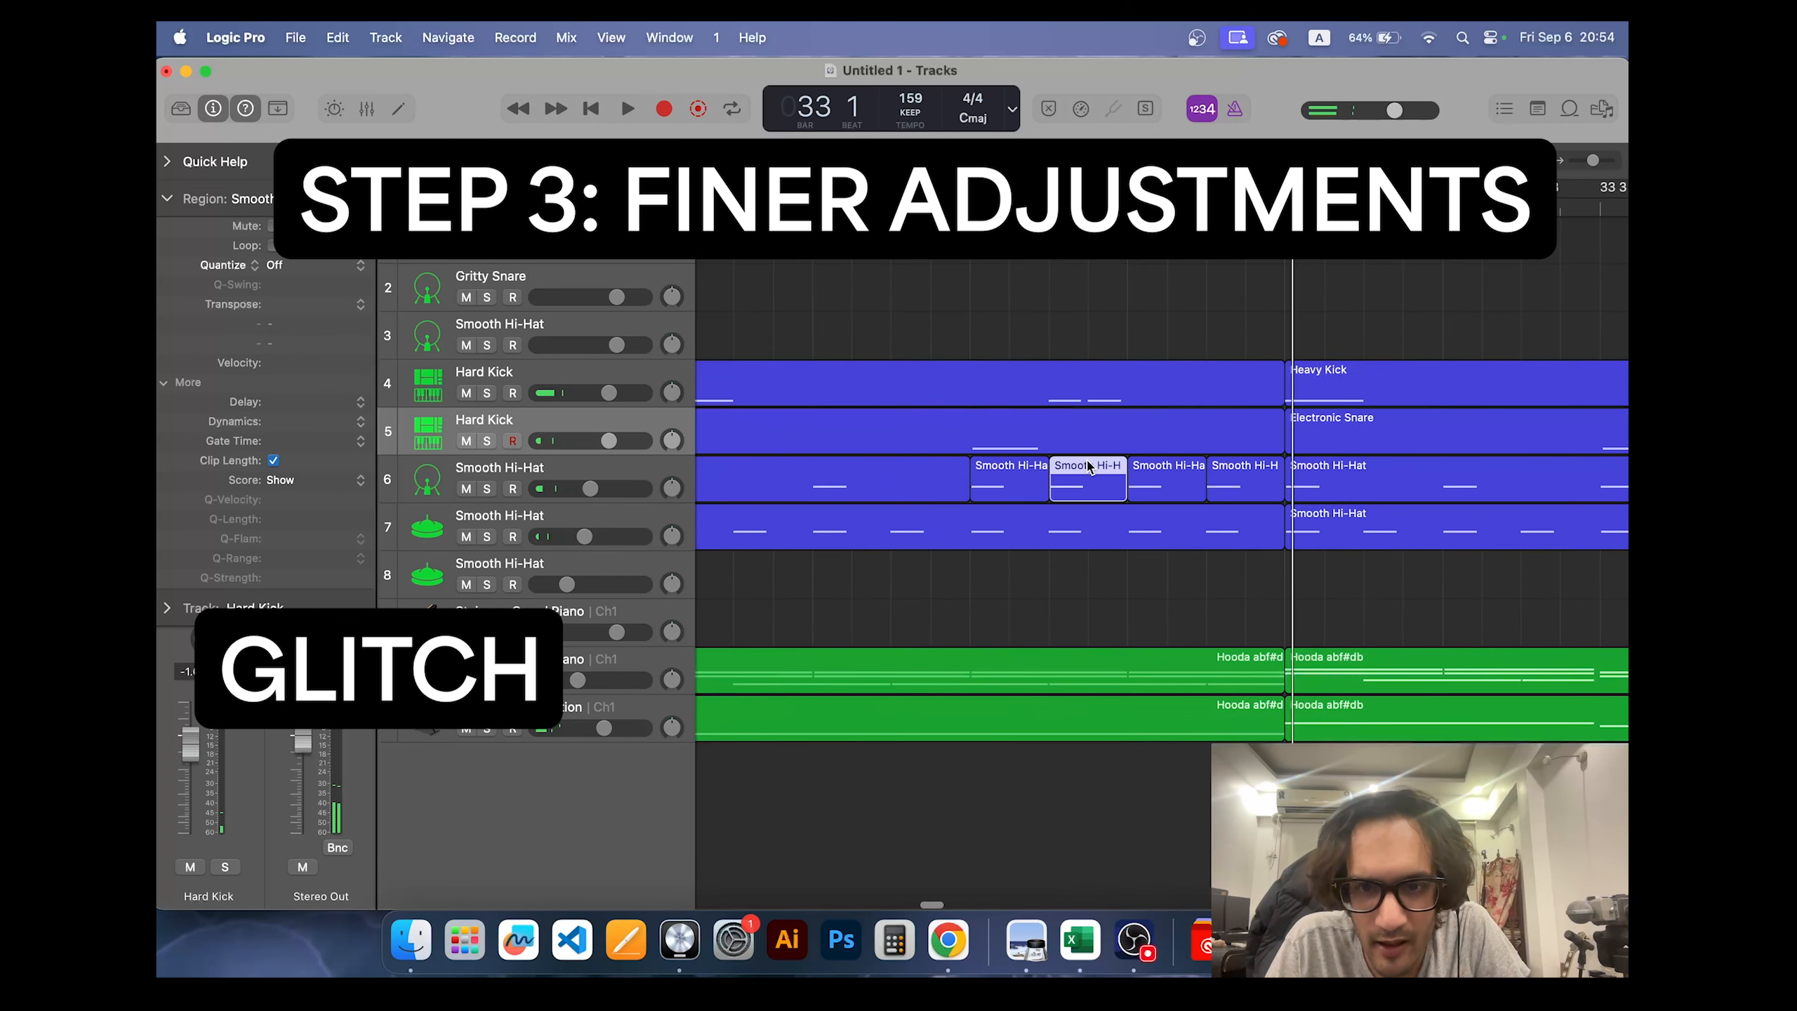
click(1038, 474)
mouse_move(1038, 490)
mouse_down()
mouse_move(987, 490)
mouse_move(1005, 490)
mouse_up()
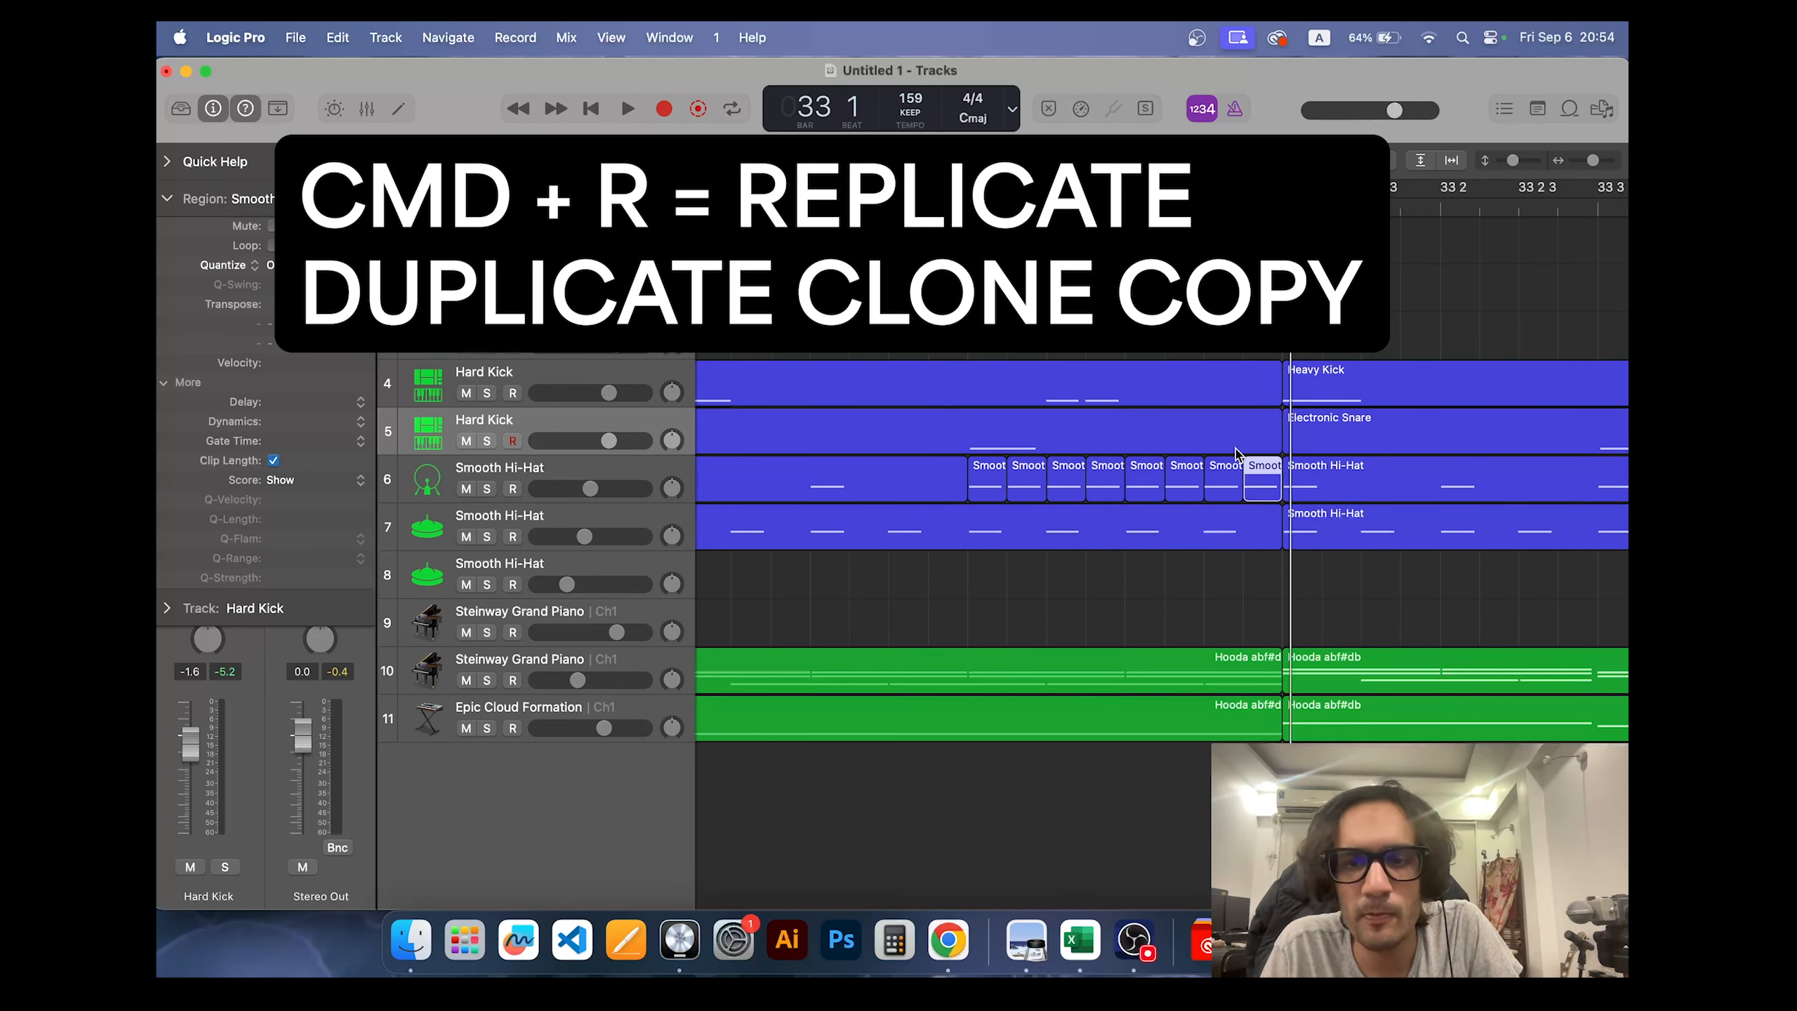
Step: Open the hi-hat slice at 32 4 in the Piano Roll and play the hi-hat roll from 32 2 3
double_click(1158, 493)
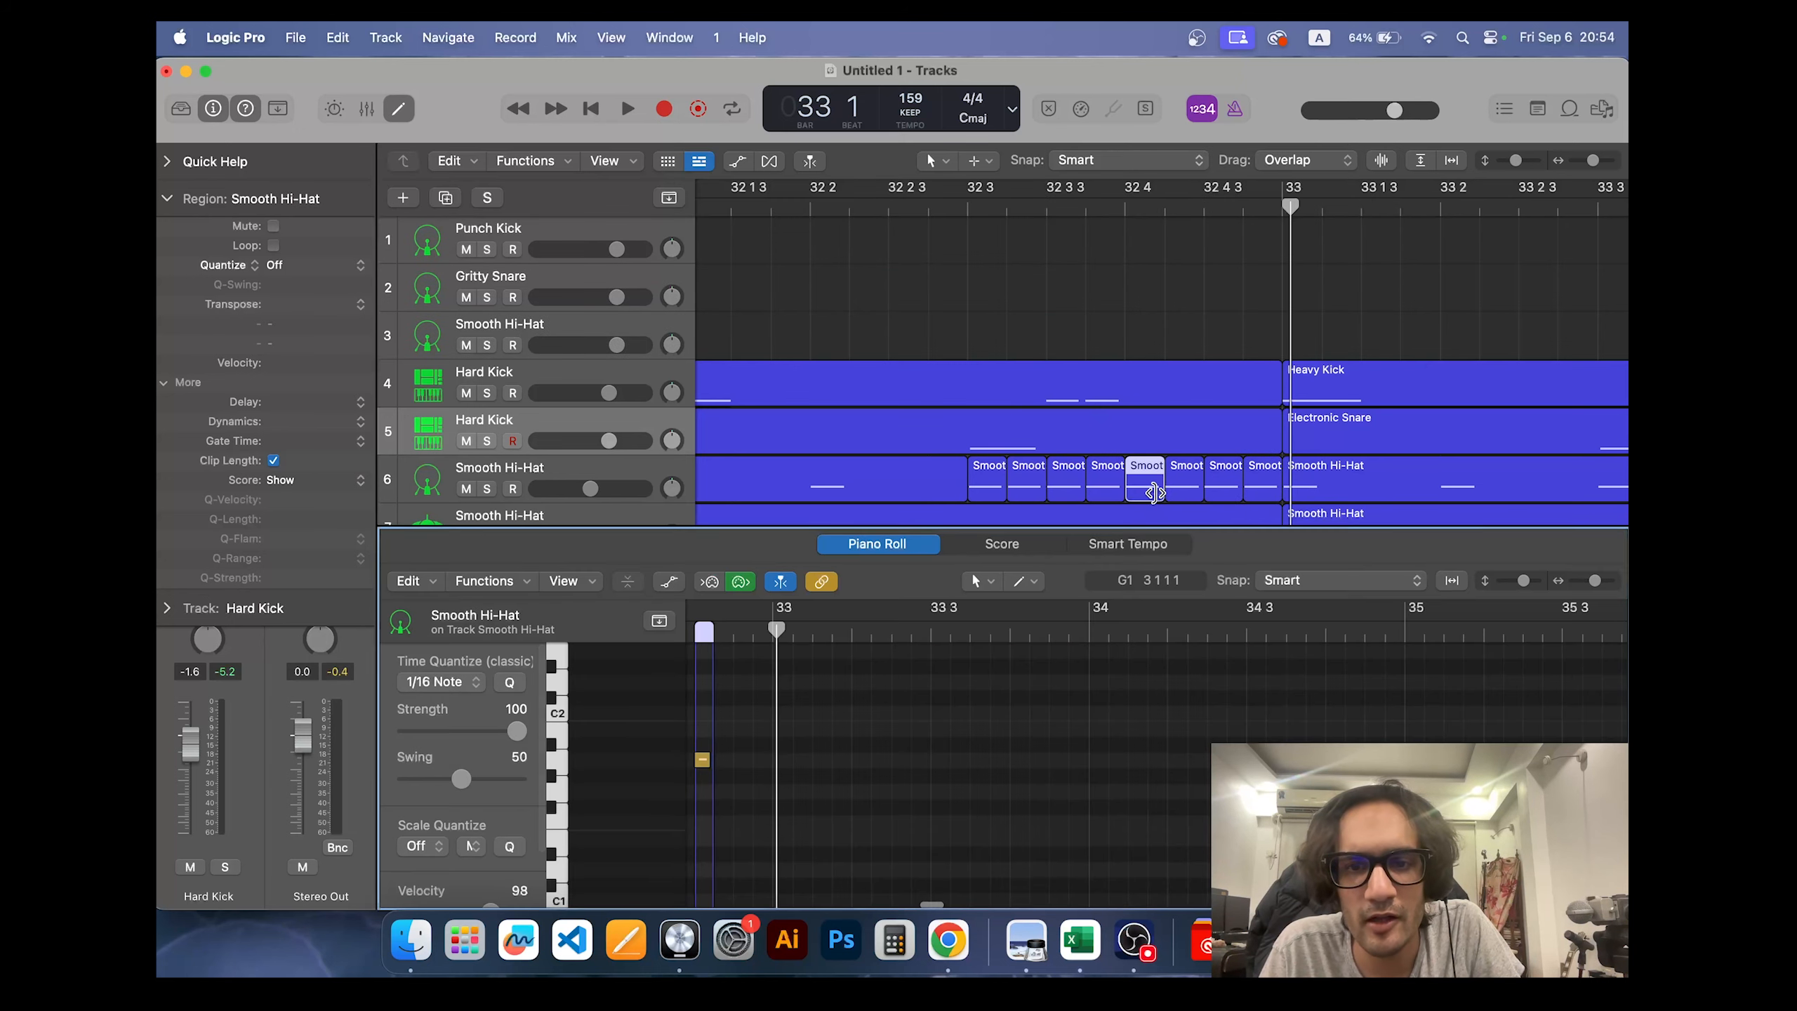
click(909, 224)
key(space)
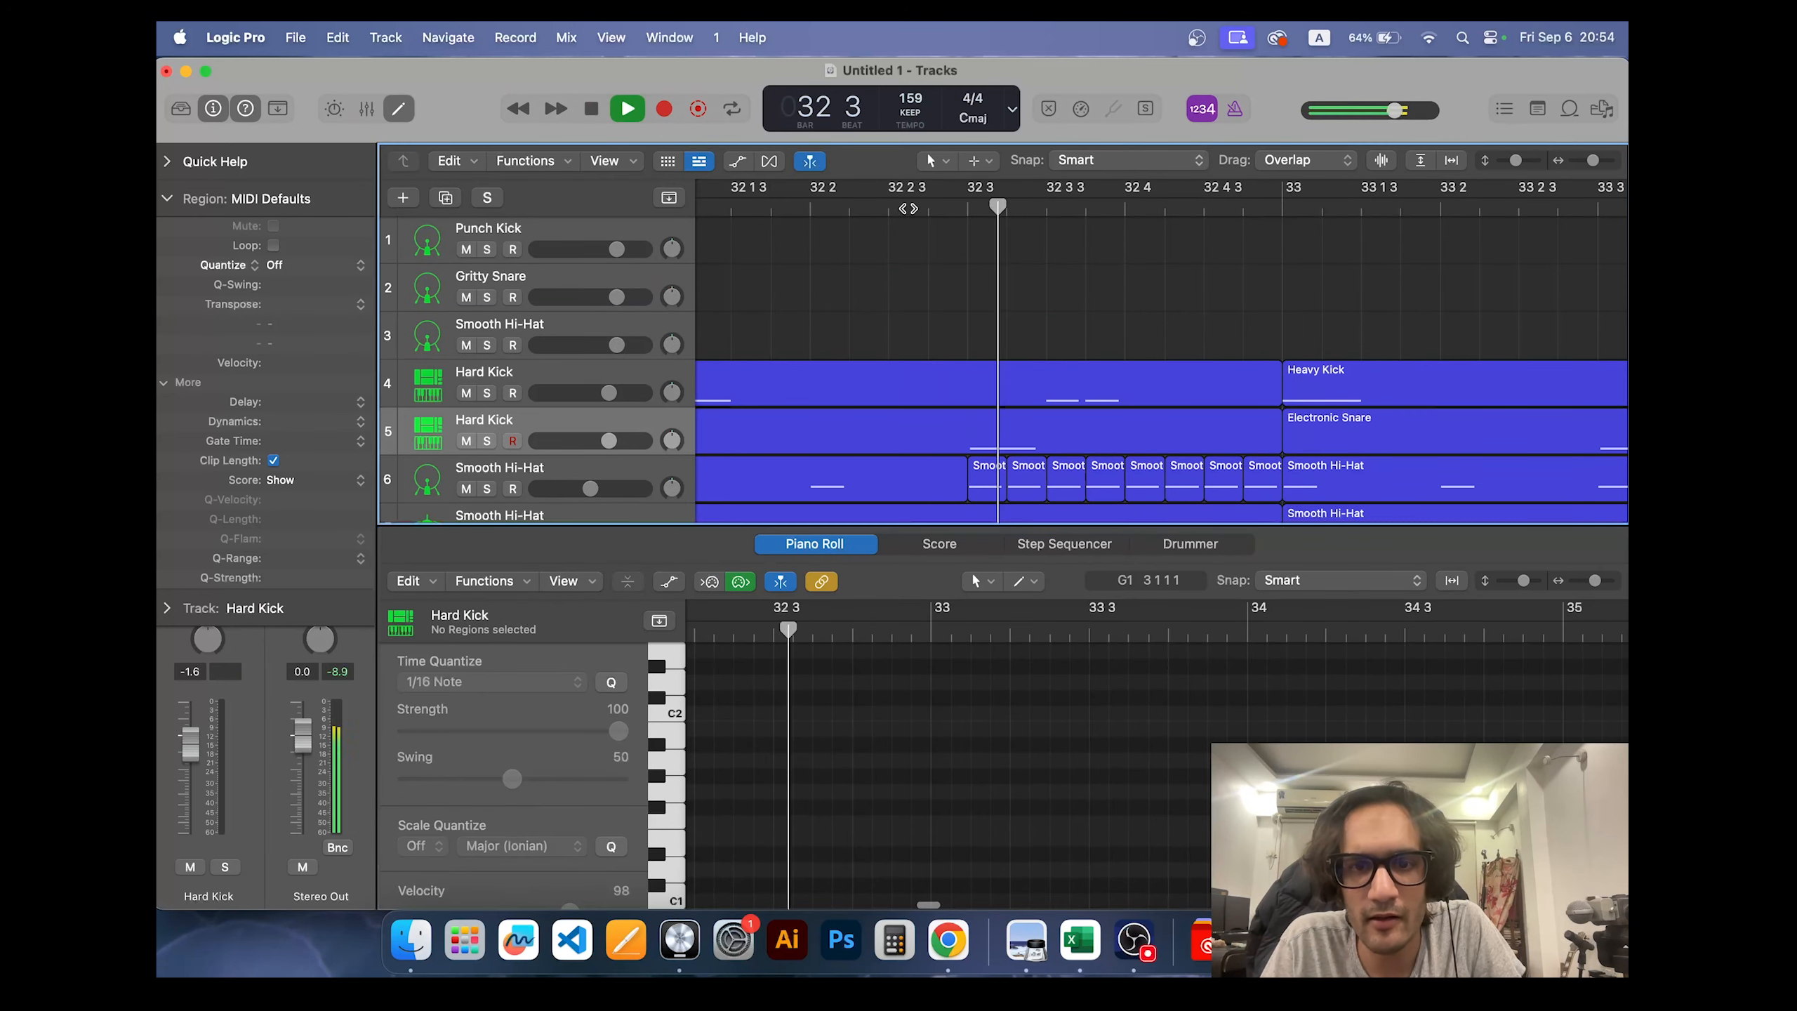
key(space)
Step: Cut the hi-hat slice at 32 4 in half and repeat the shorter piece seven times up to bar 33
drag(1157, 494, 1135, 494)
key(super+r)
key(super+r)
key(super+r)
key(super+r)
key(super+r)
key(super+r)
key(super+r)
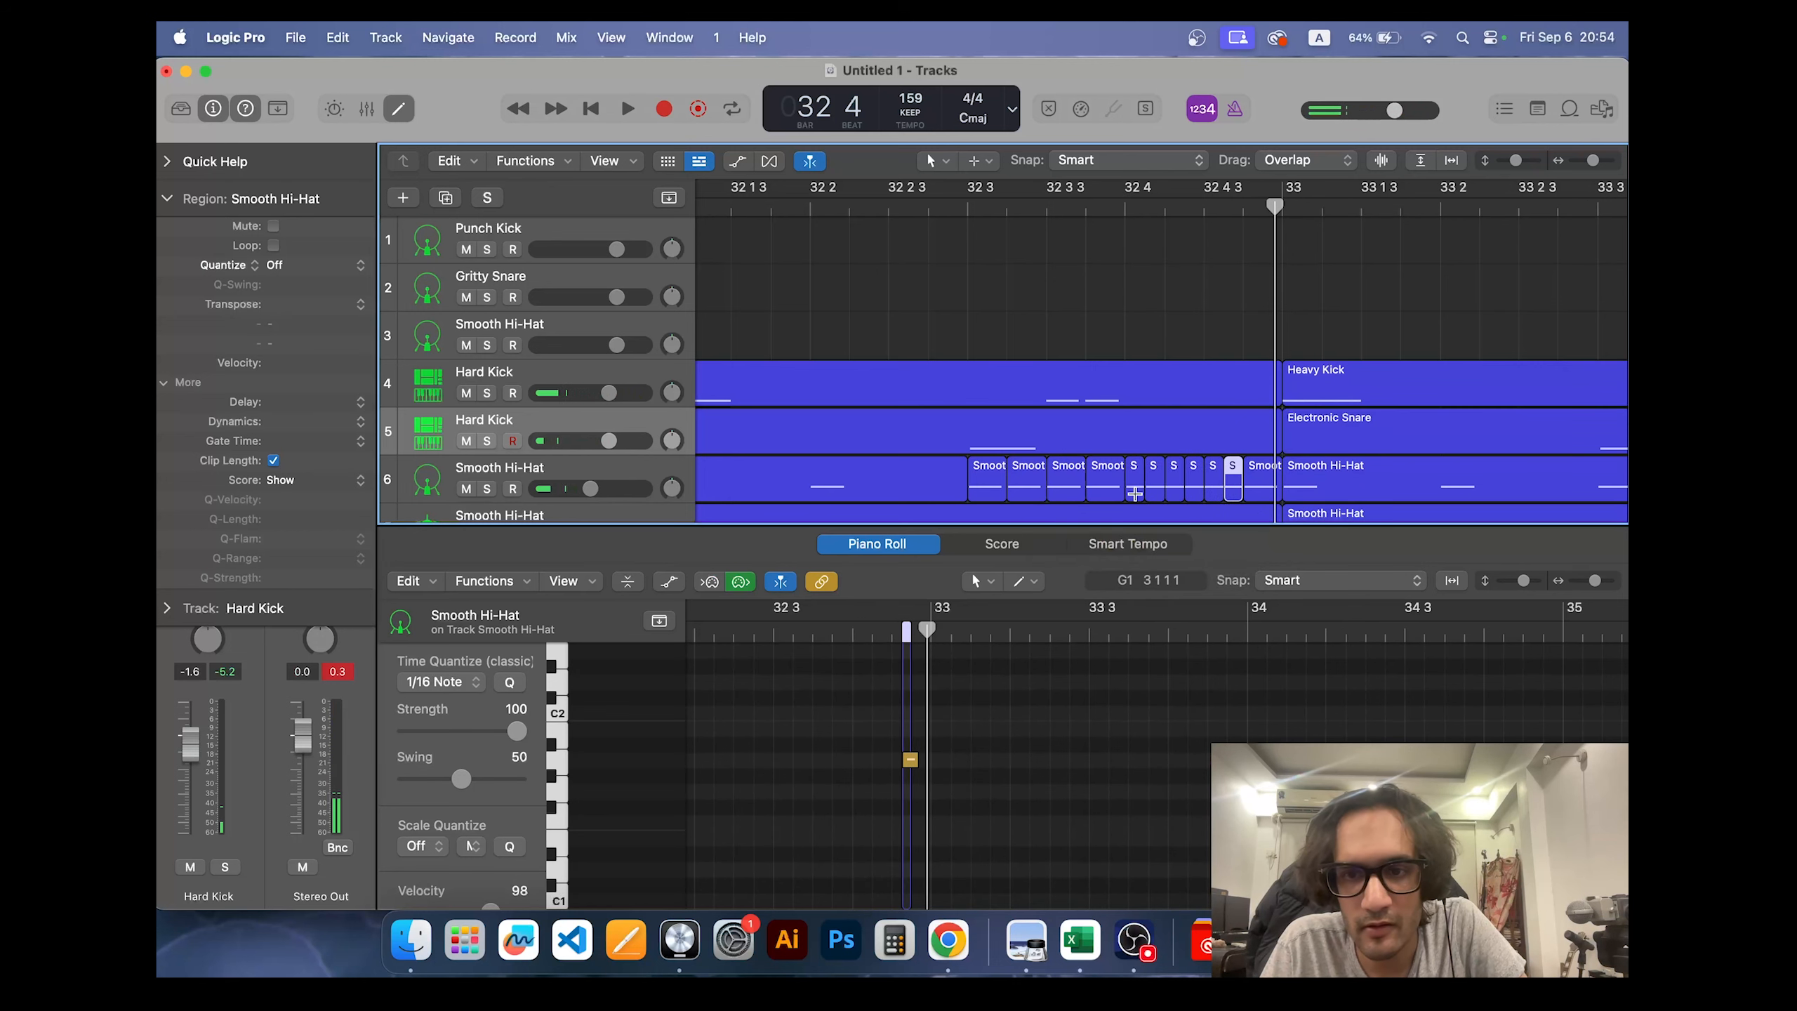
Step: Play the finer hi-hat roll from the second beat of bar 32, stop, and close the Piano Roll
click(869, 209)
key(space)
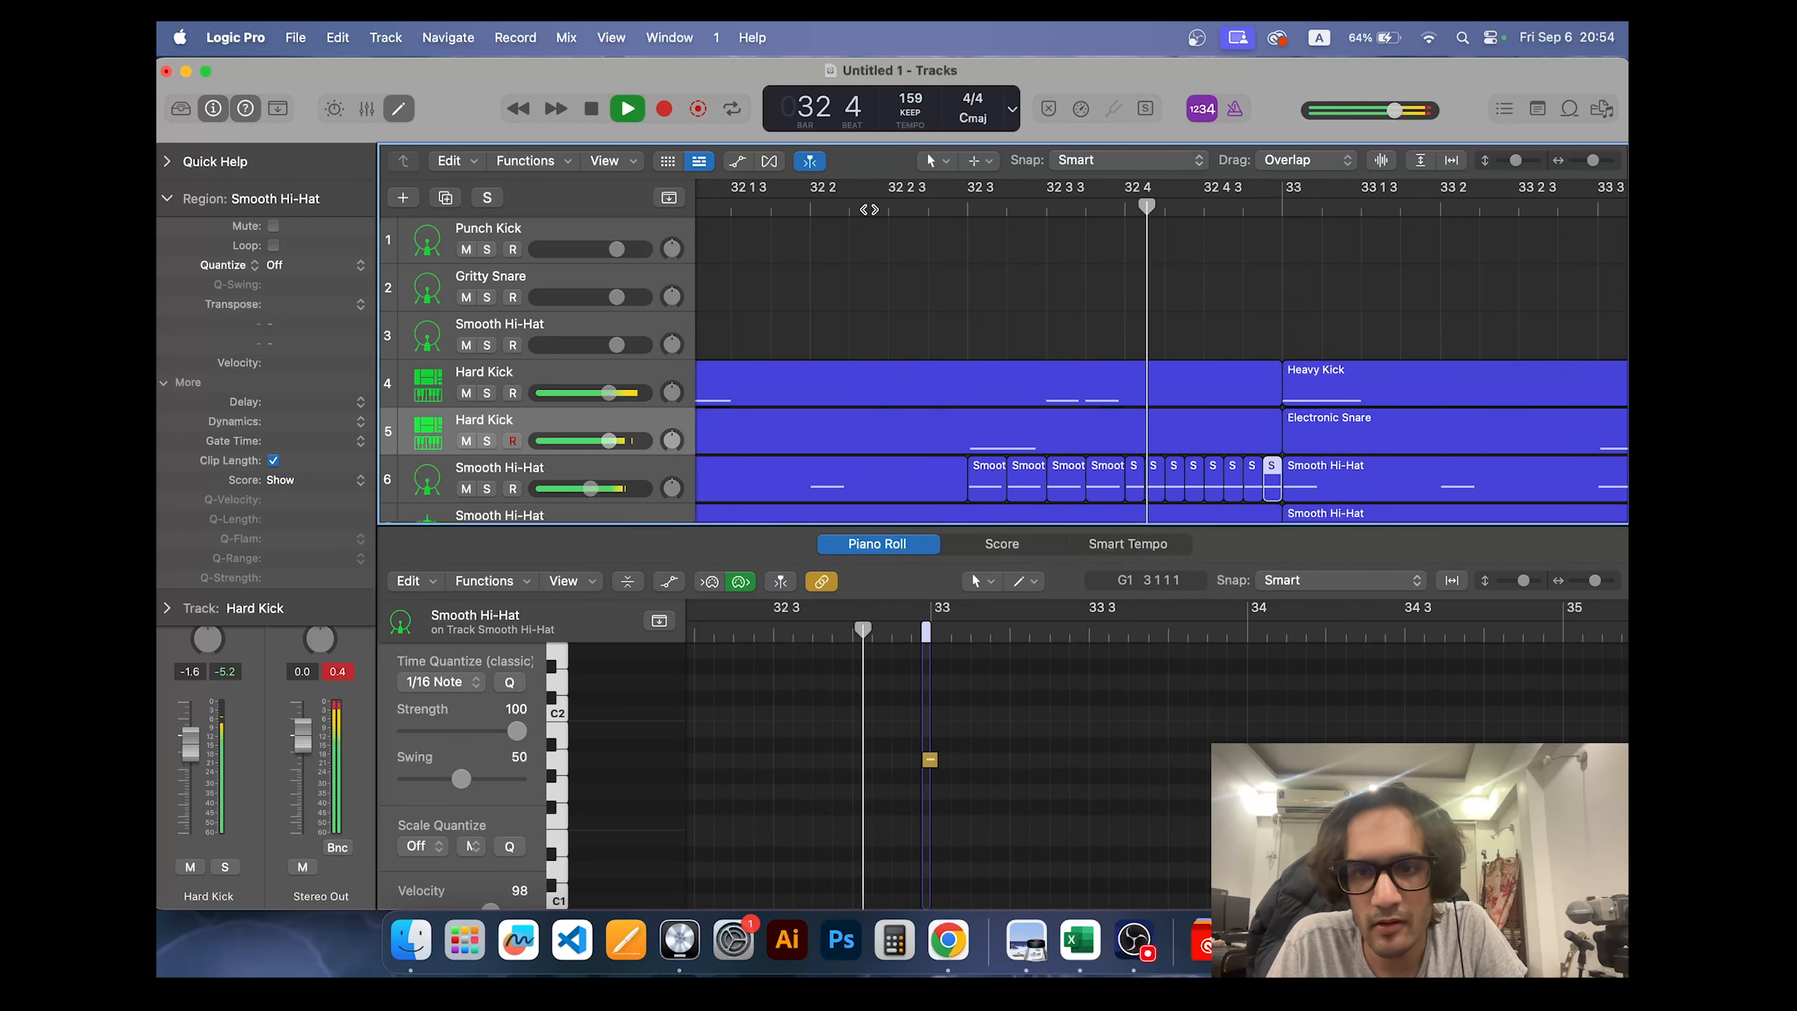
key(space)
key(p)
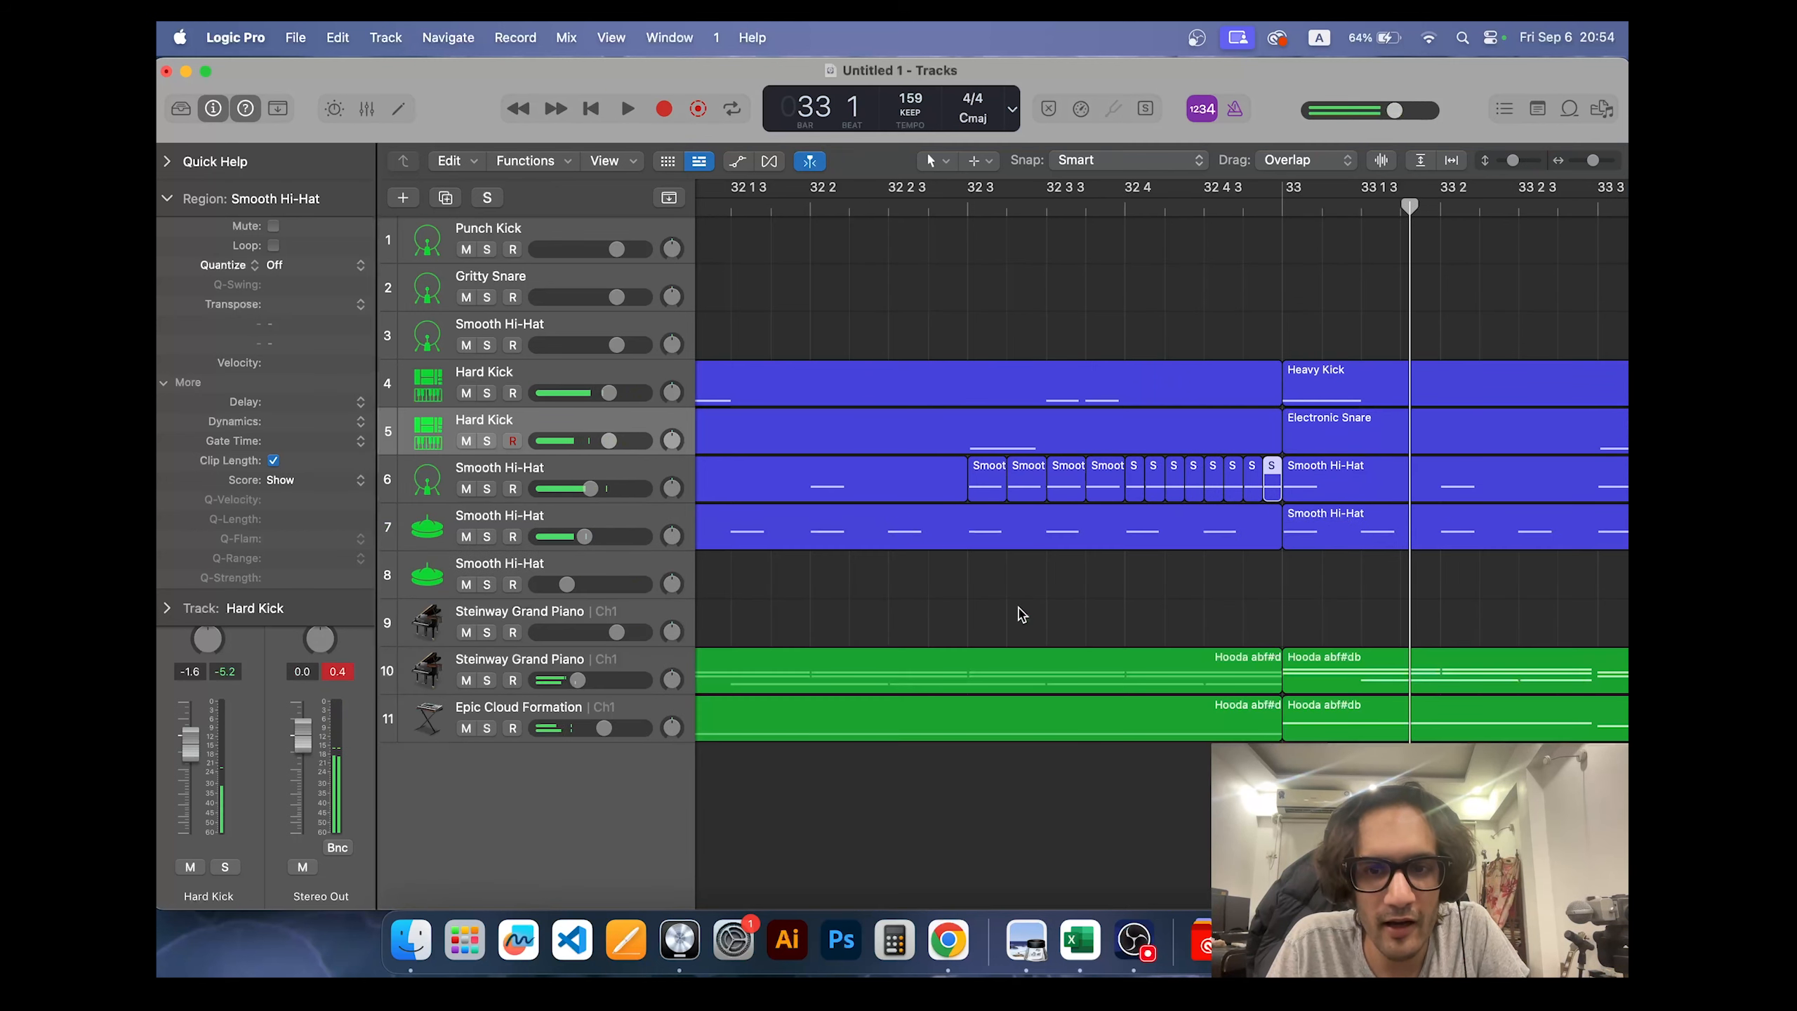
Step: Try editing the notes of the upper hi-hat region at bar 33 in the Piano Roll, and undo the changes
scroll(1081, 646, down, 5)
click(1197, 596)
scroll(1197, 596, right, 2)
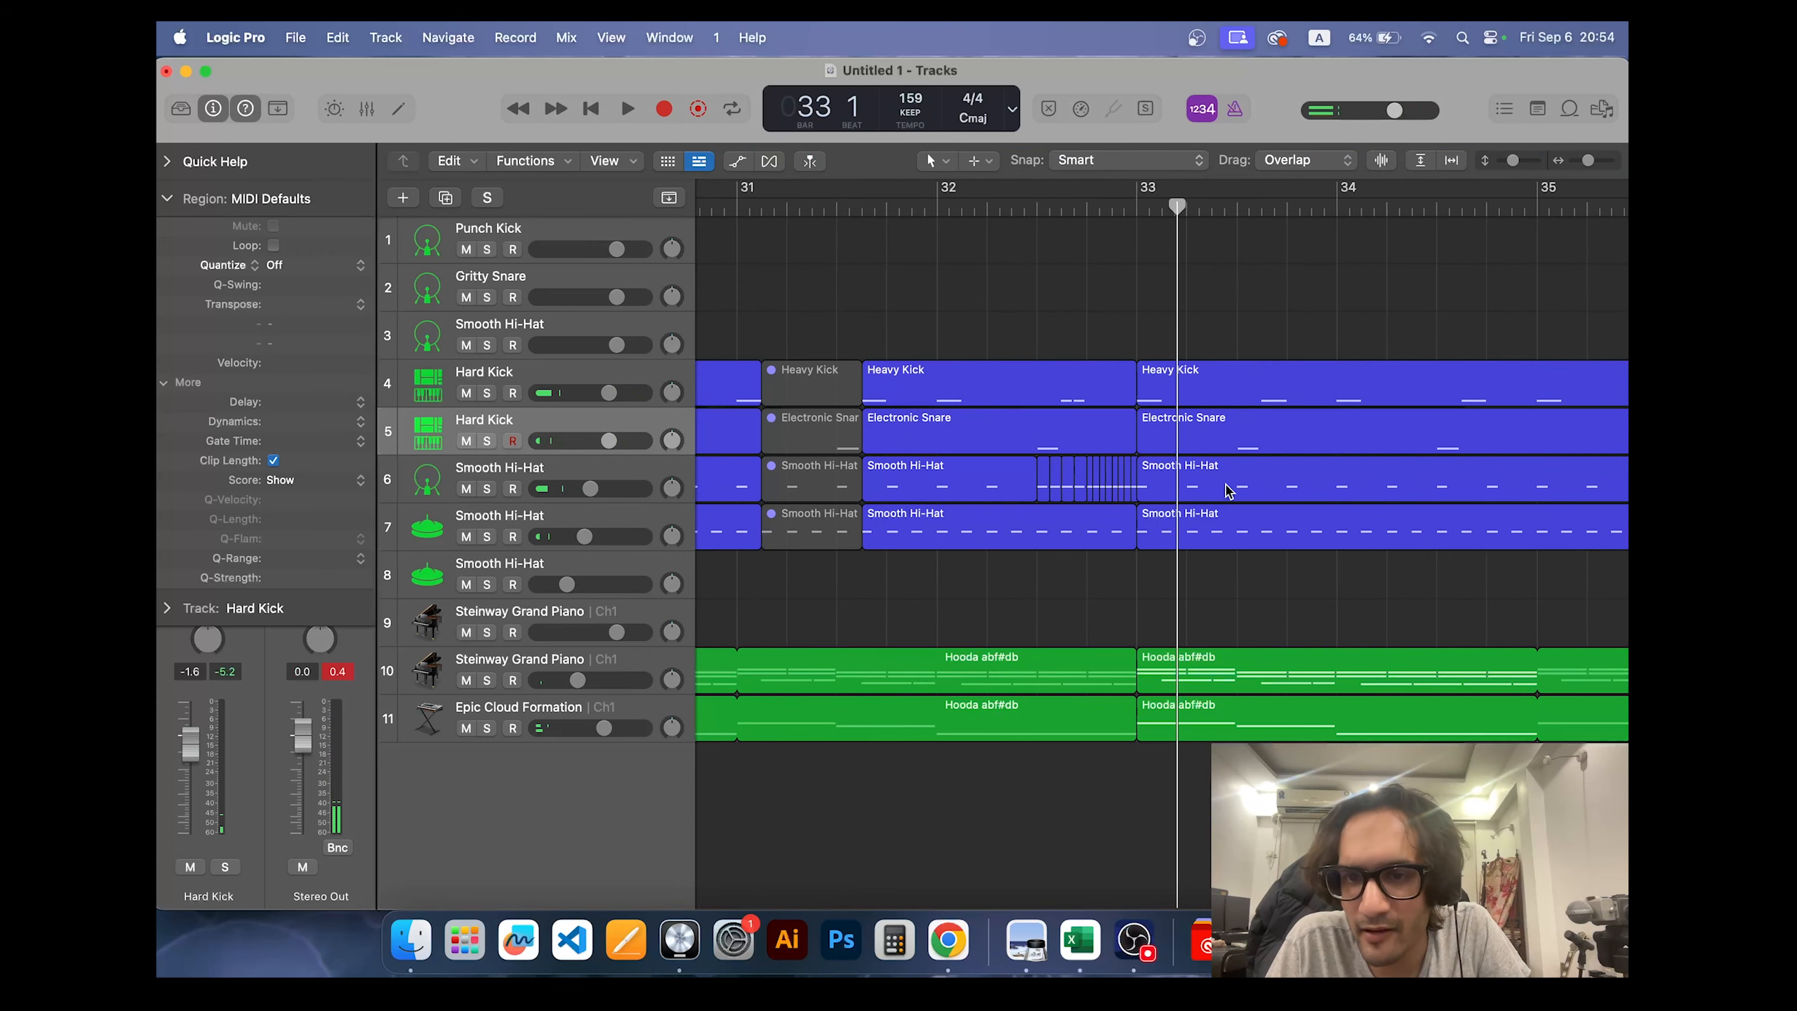
double_click(1202, 481)
drag(1020, 759, 1078, 764)
click(1078, 761)
scroll(1079, 761, up, 5)
key(super+z)
key(super+z)
key(super+z)
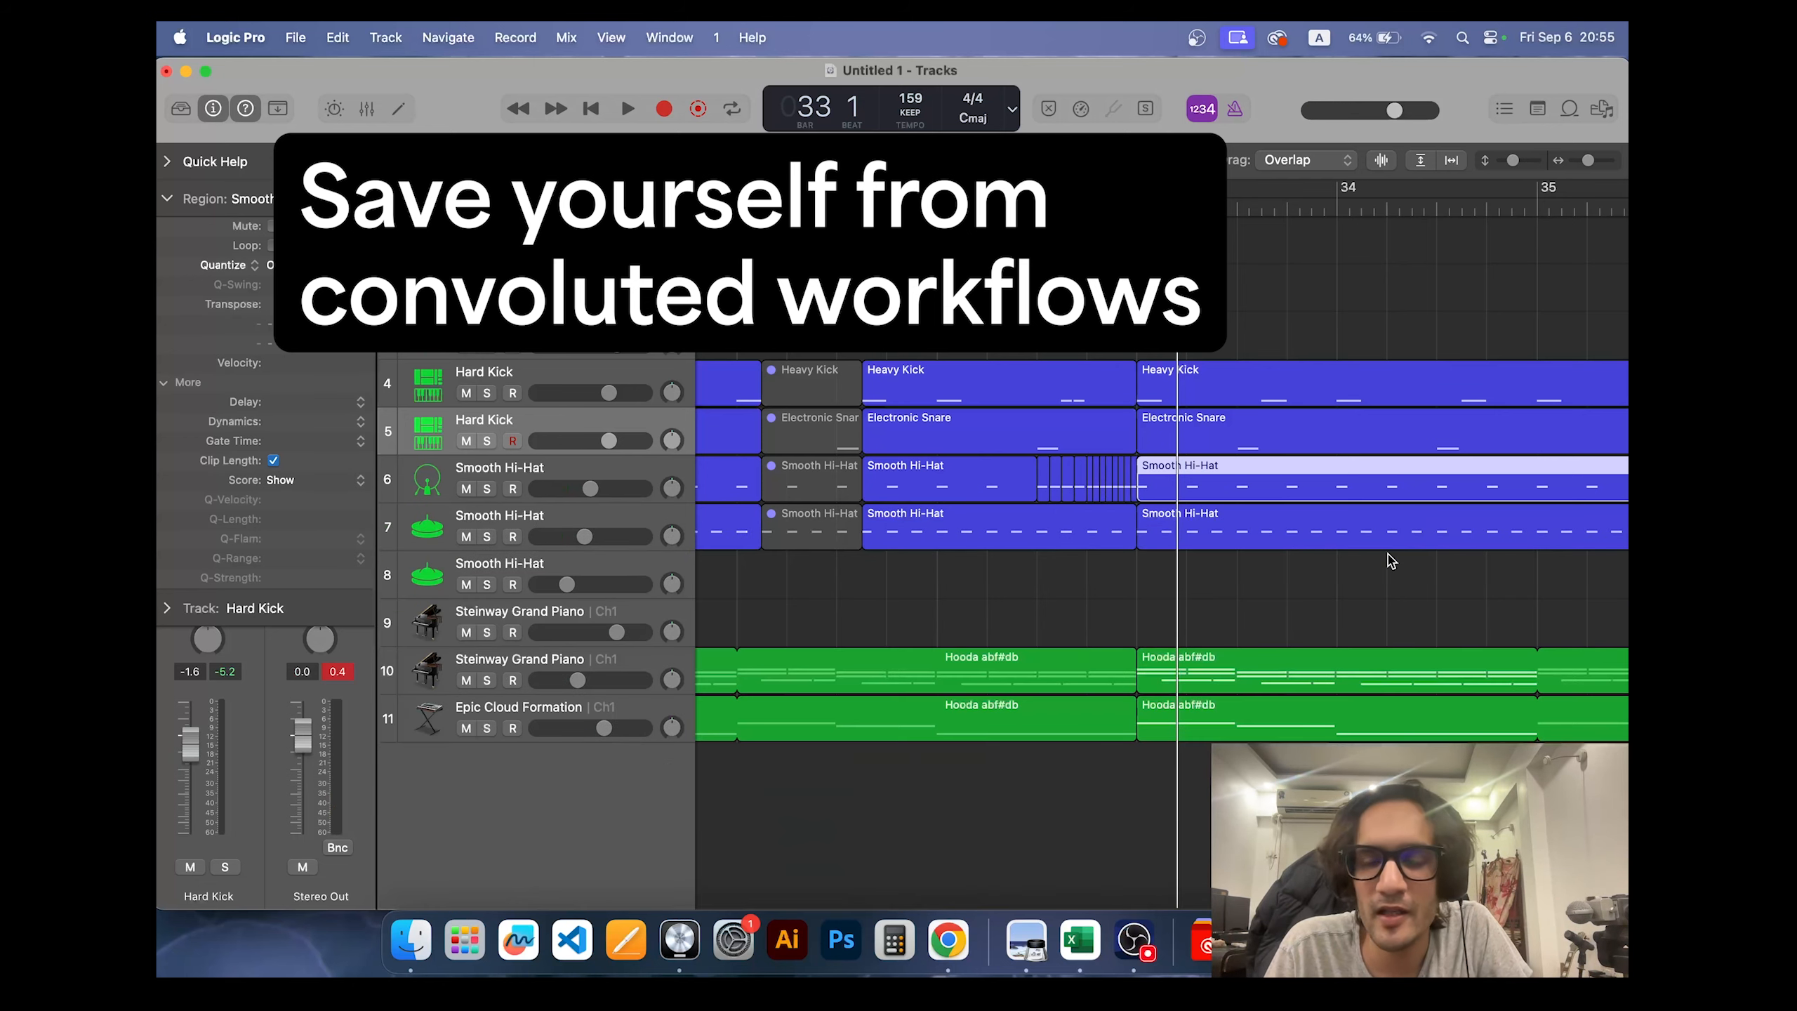
Step: Play the edited arrangement from bar 13 and look over the muted and sliced drum regions
click(1391, 561)
key(super+Left)
key(super+Left)
key(super+Left)
key(super+Left)
scroll(1391, 561, left, 8)
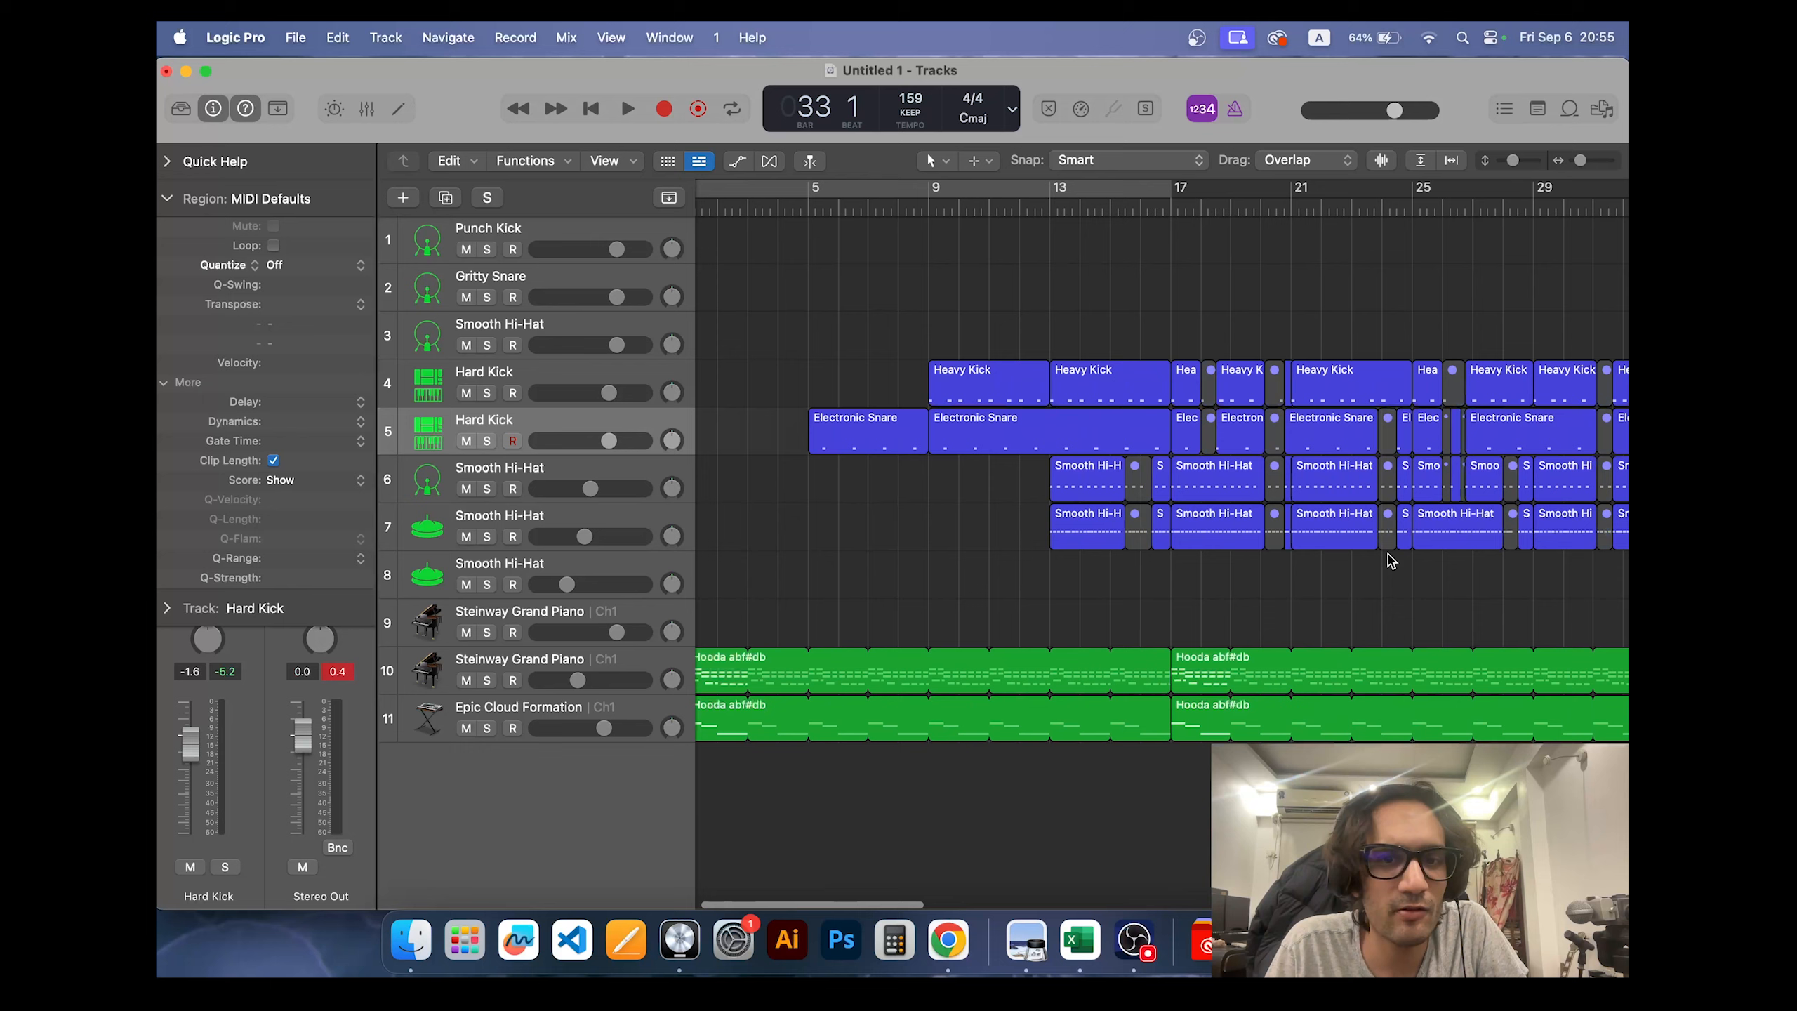
click(1068, 207)
key(space)
scroll(1168, 340, right, 10)
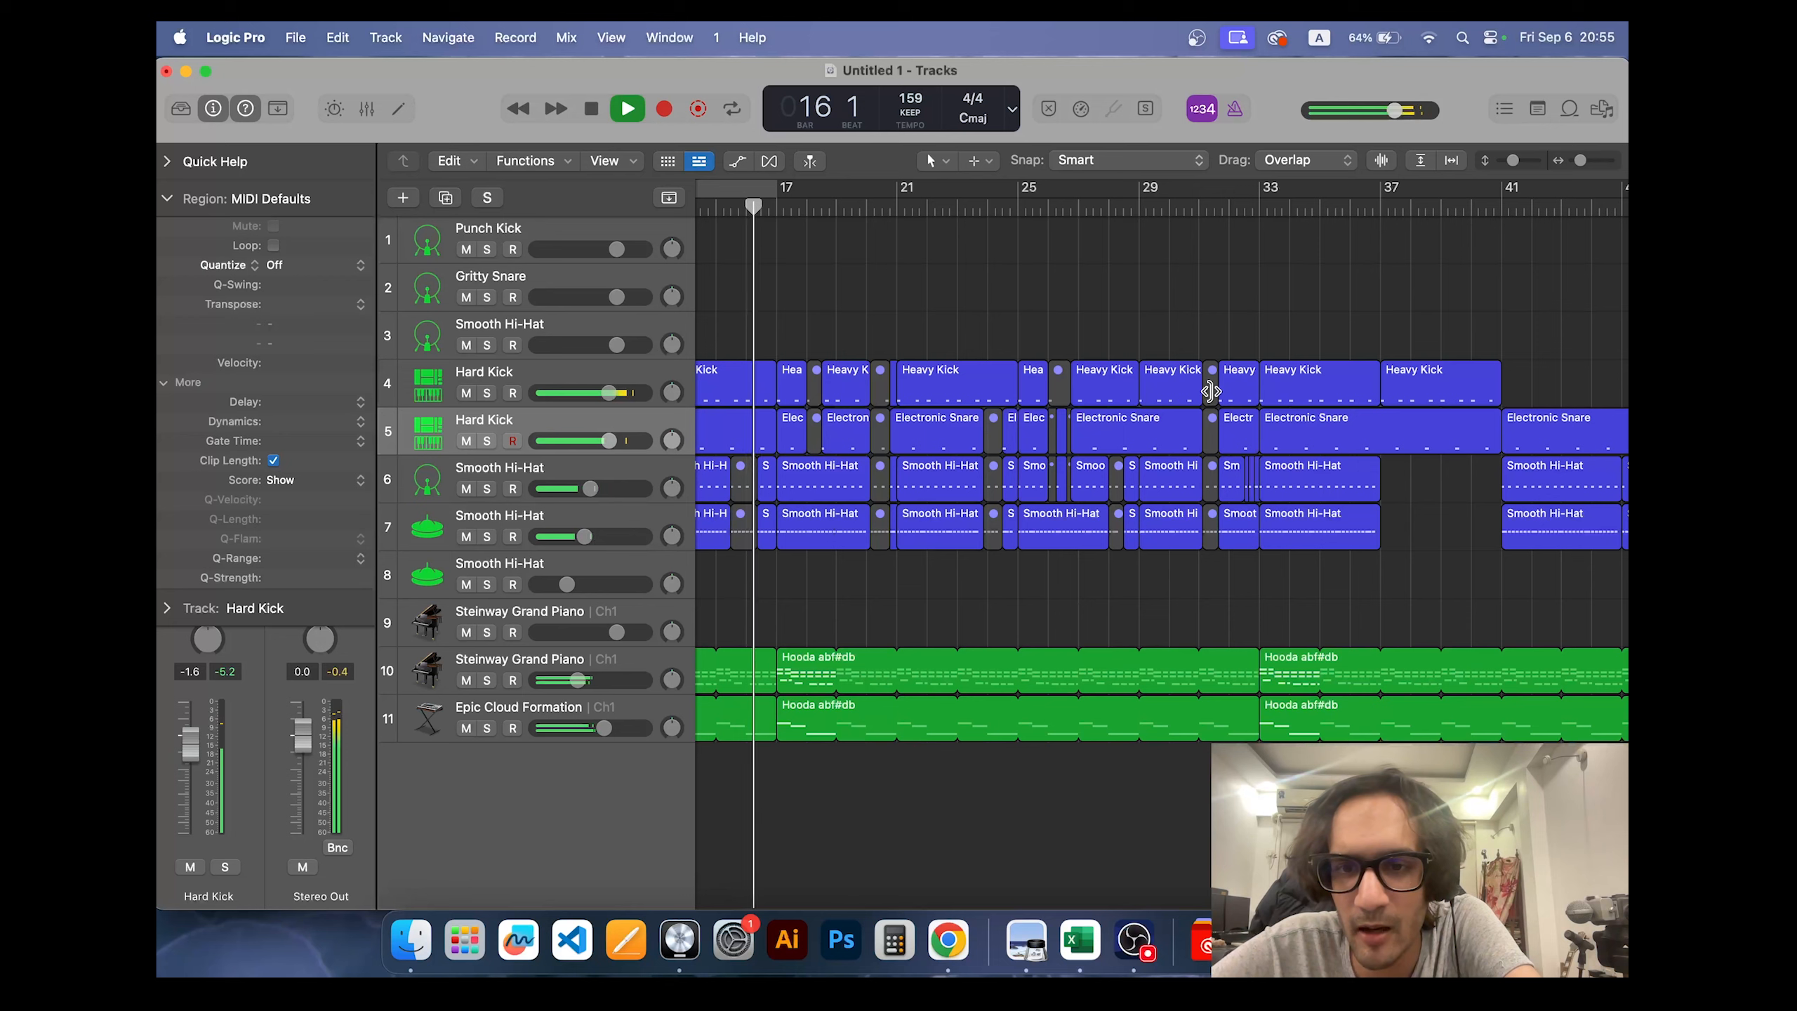
key(super+Left)
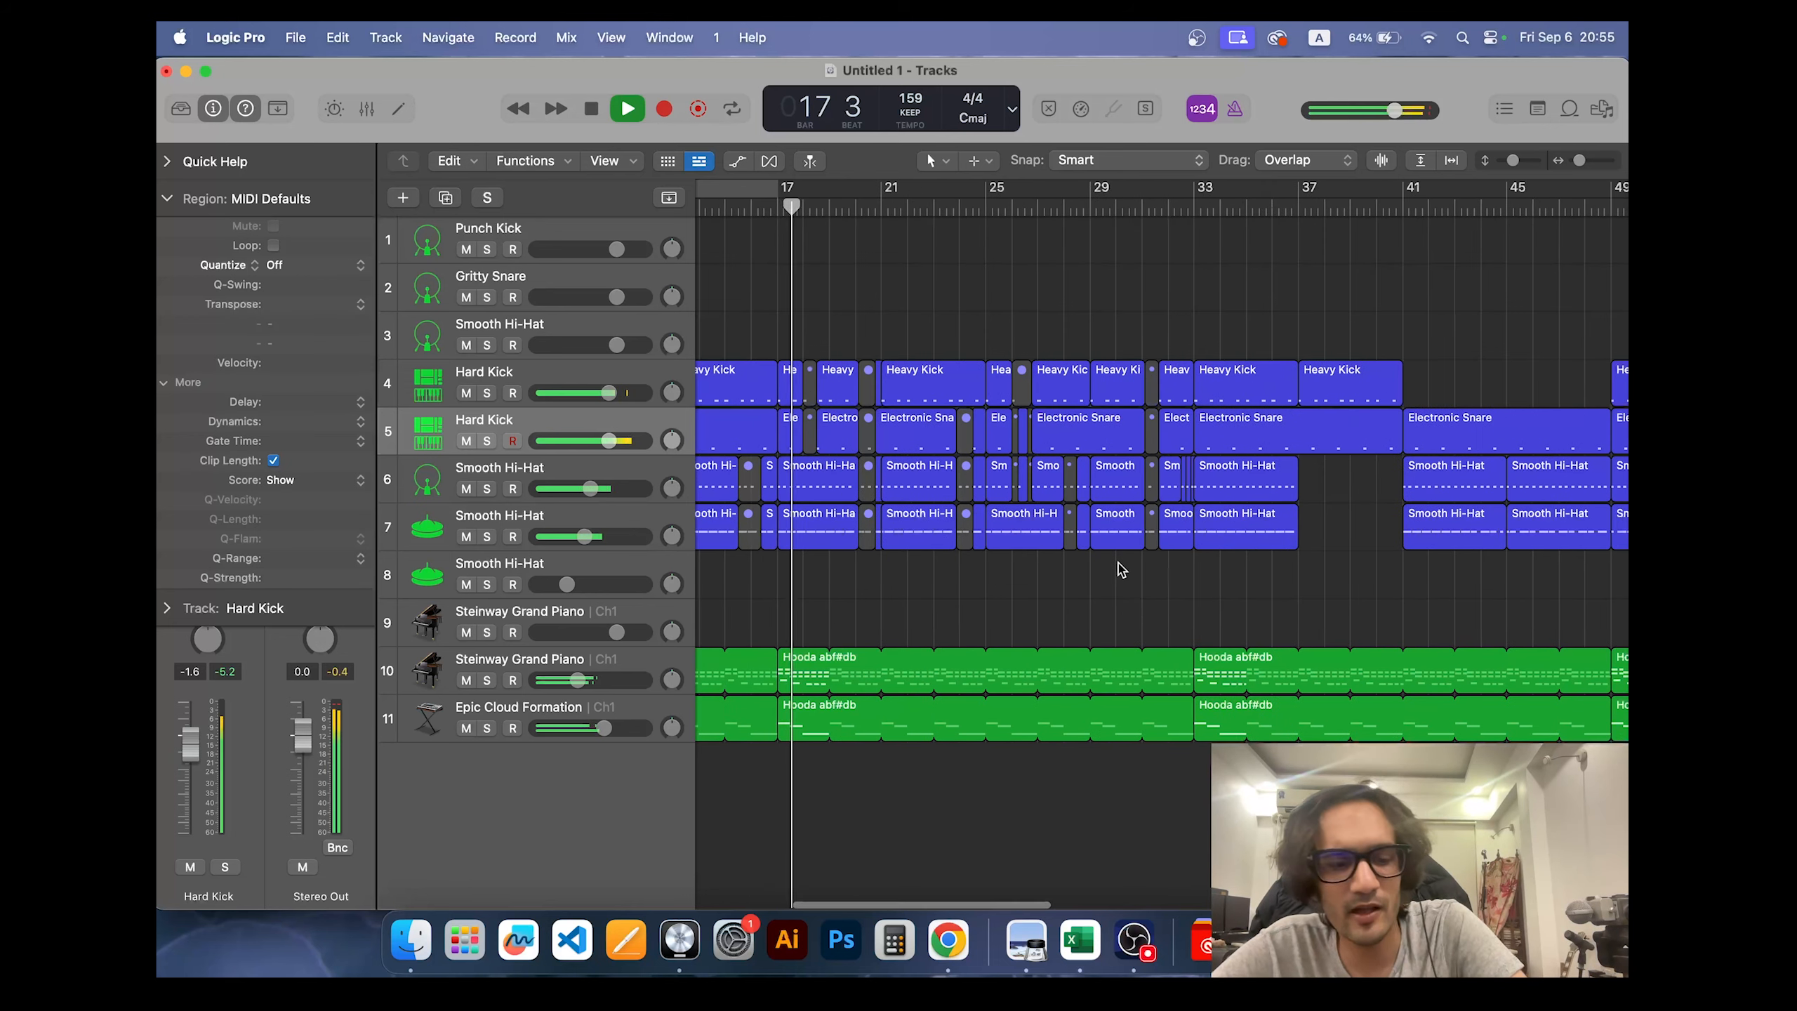
key(space)
key(super+s)
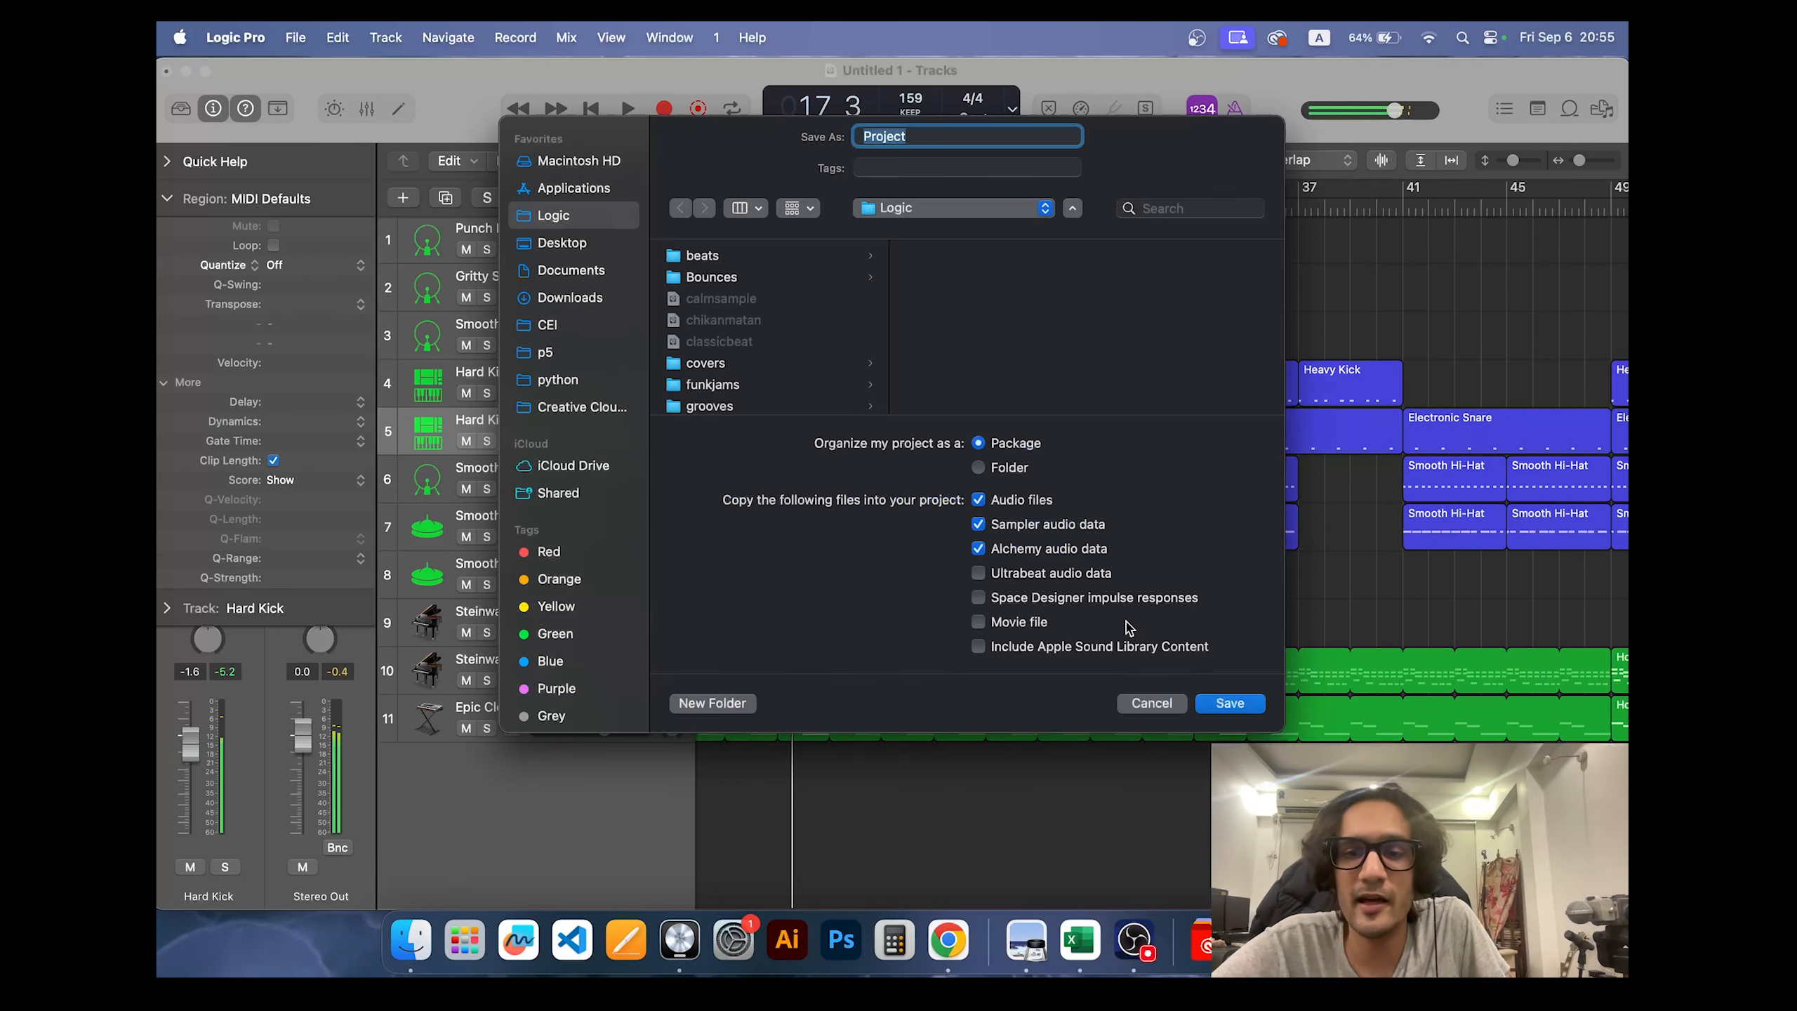
click(1167, 701)
drag(1201, 206, 1399, 219)
scroll(1394, 437, right, 3)
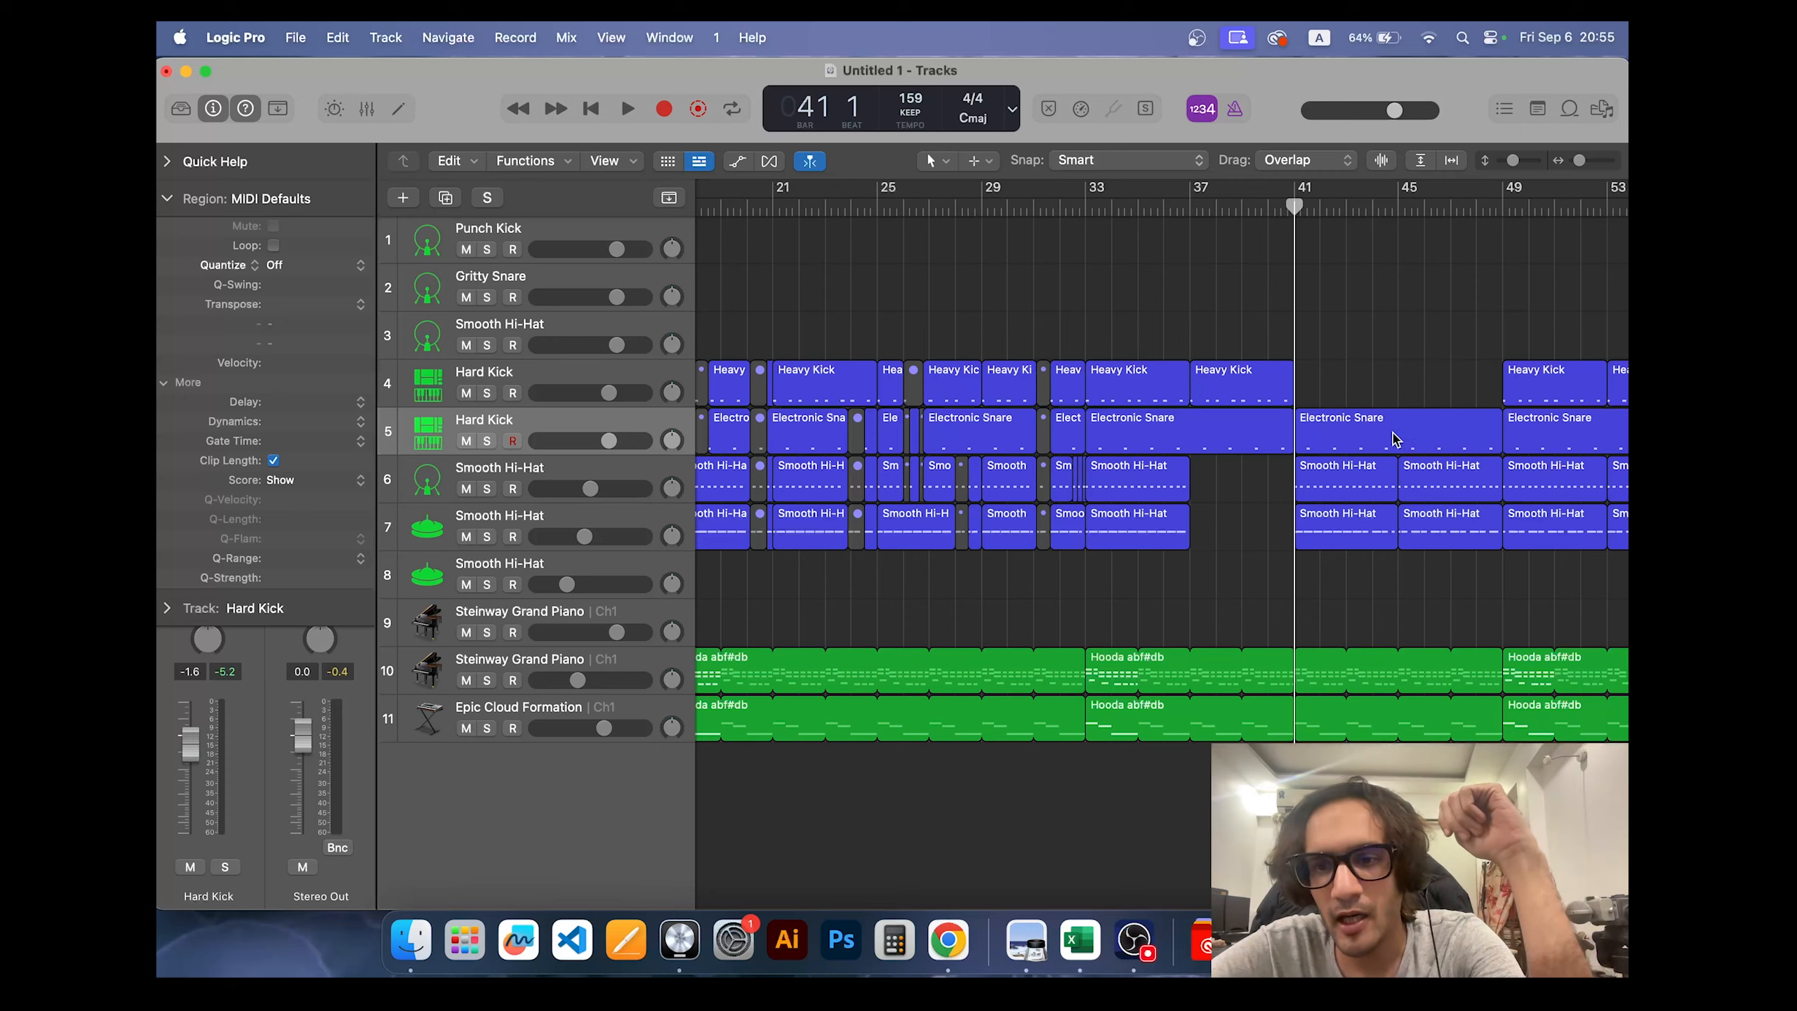
scroll(1395, 437, down, 5)
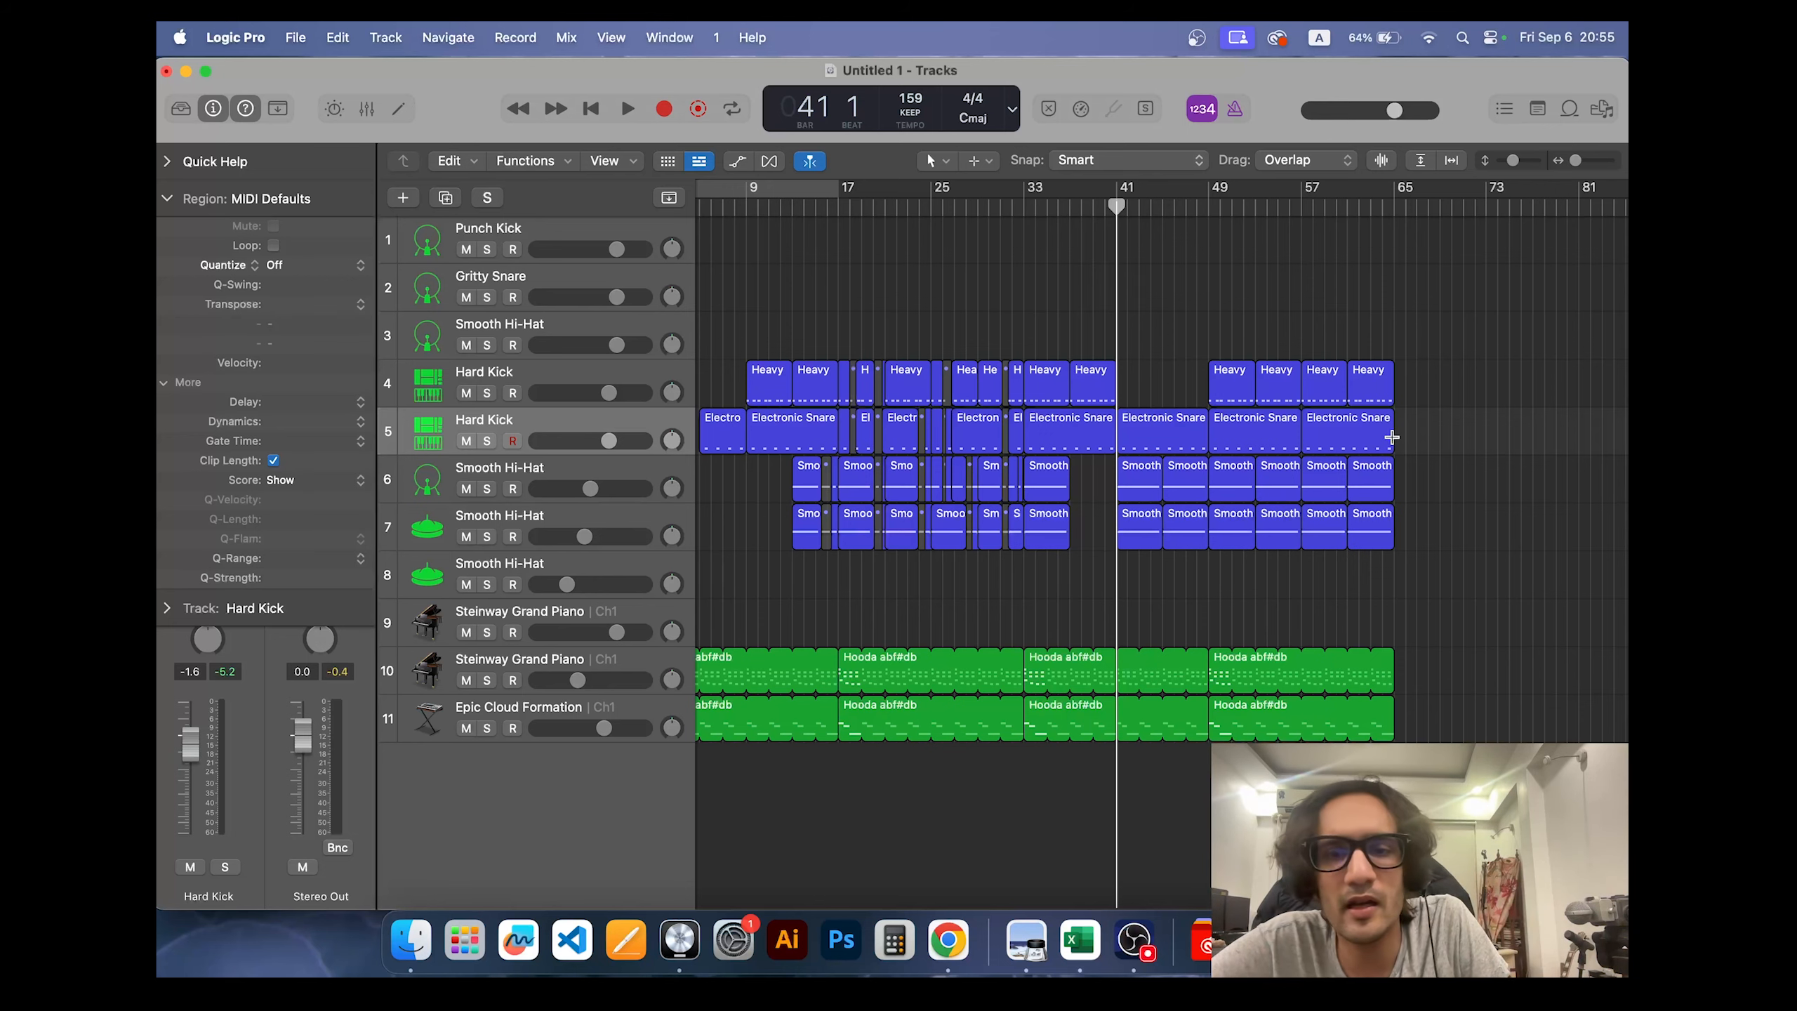
key(super+s)
click(1152, 703)
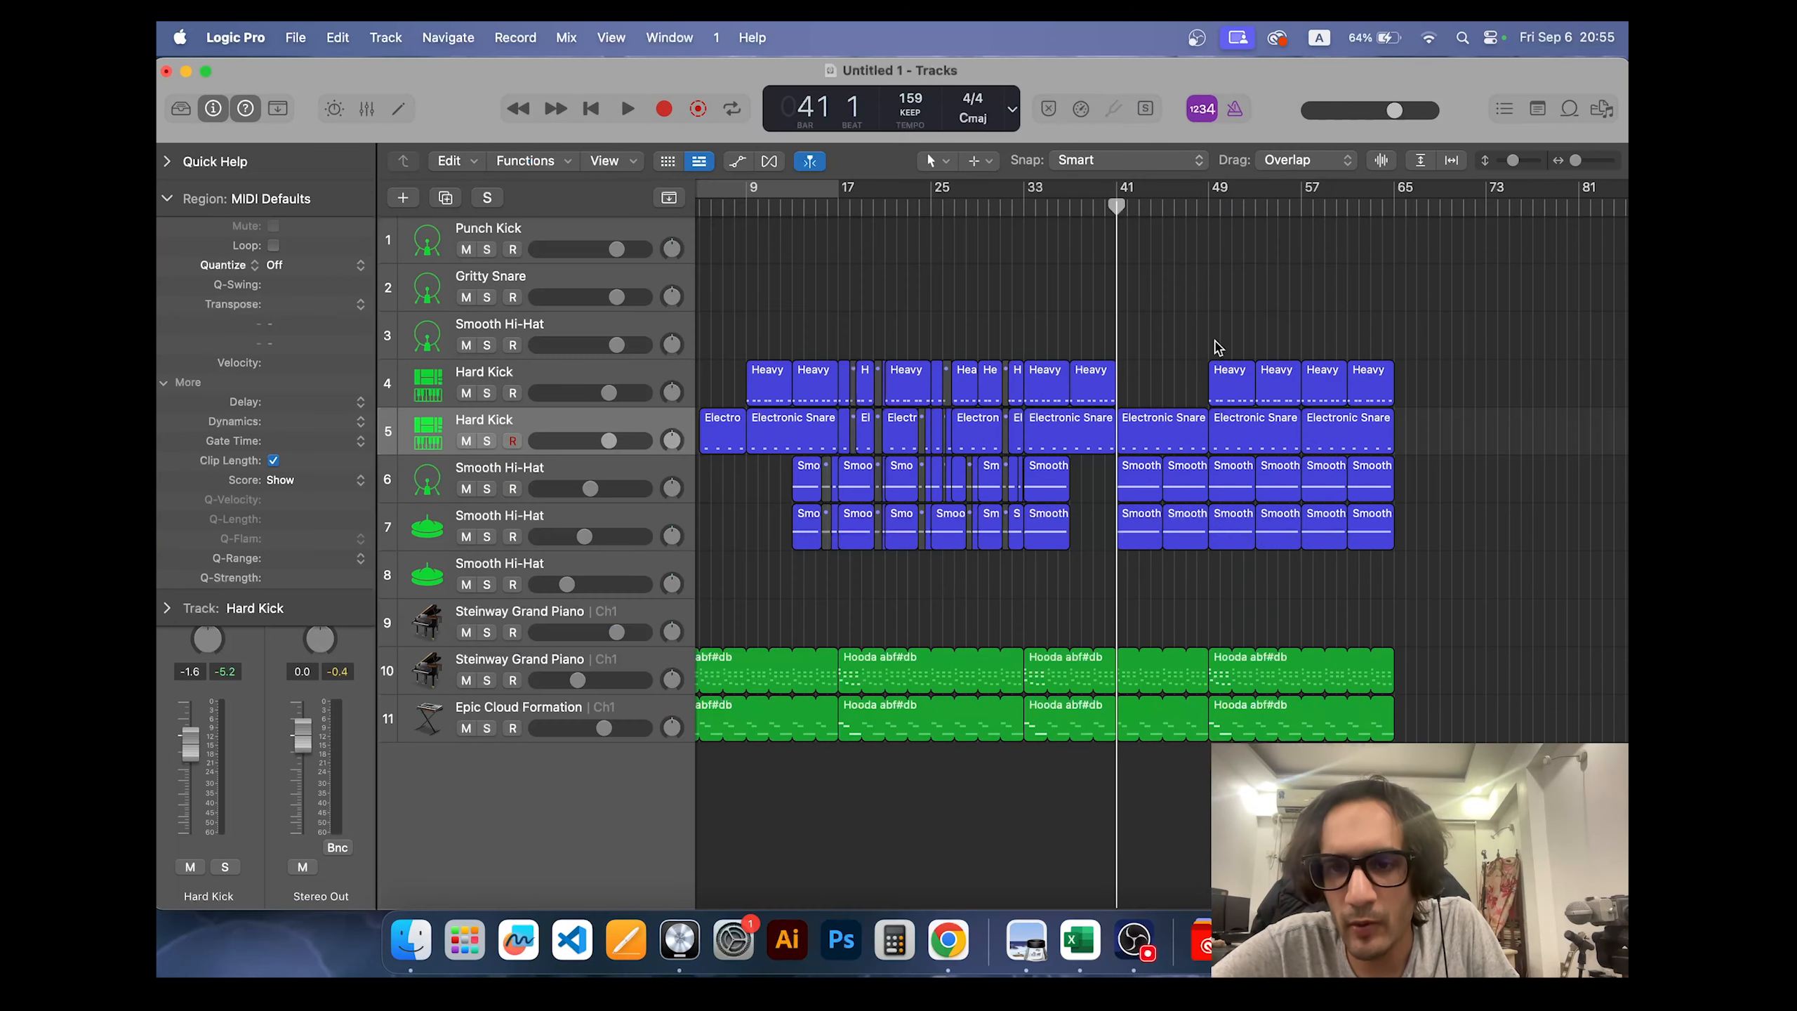
Step: Play from bar 49, mute a Marquee slice of all four drum tracks in the second half of bar 52, and stop playback after it
click(1215, 204)
key(space)
scroll(1270, 505, up, 4)
scroll(1270, 505, right, 2)
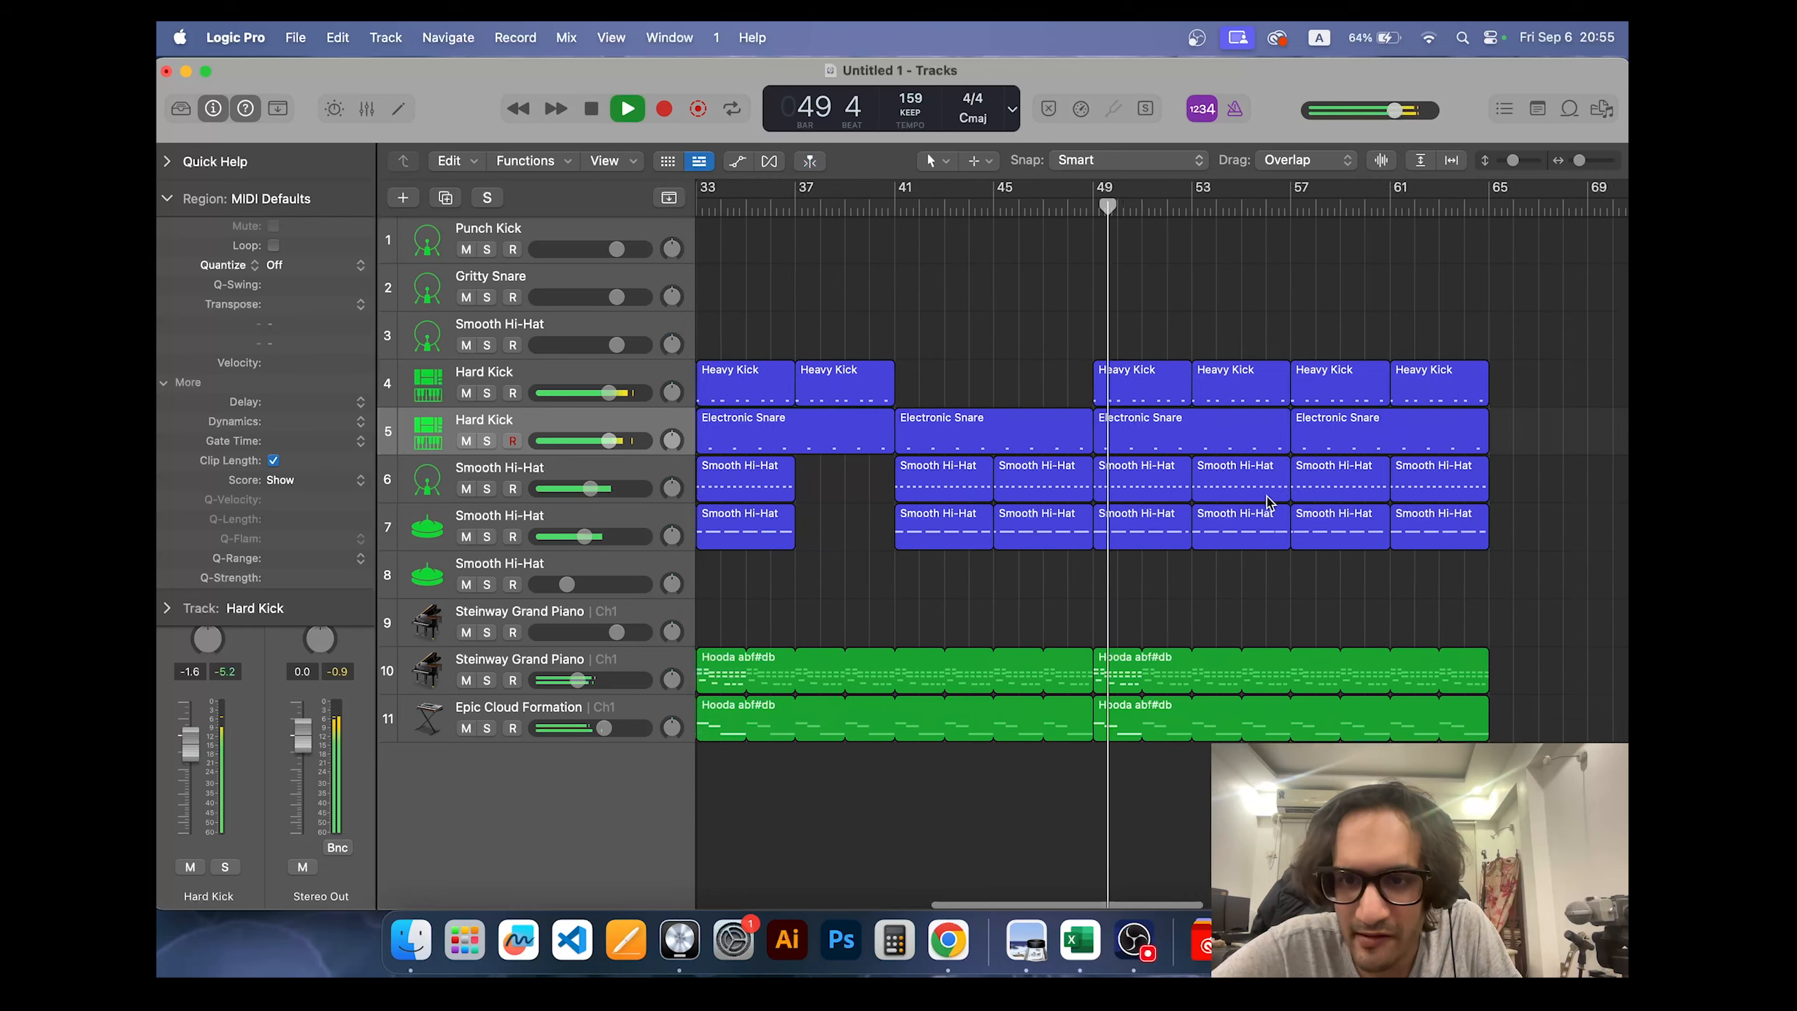
drag(1171, 364, 1146, 559)
key(ctrl+m)
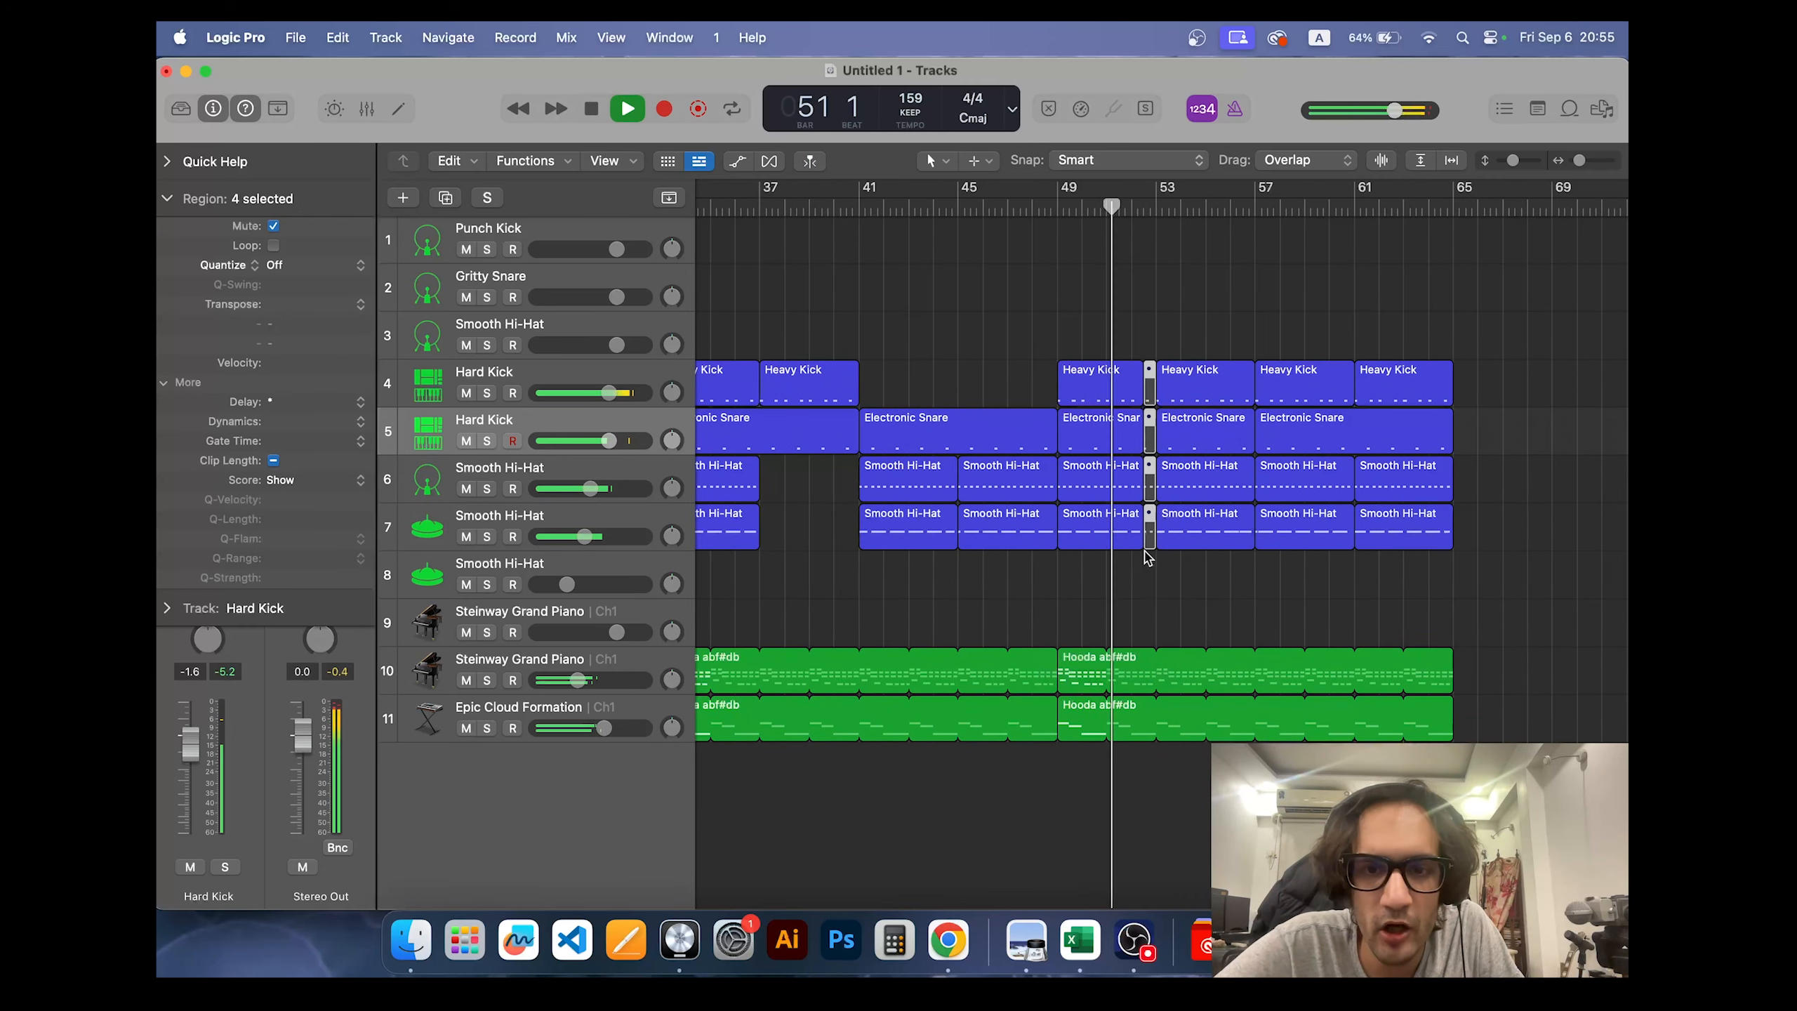
scroll(1231, 552, up, 2)
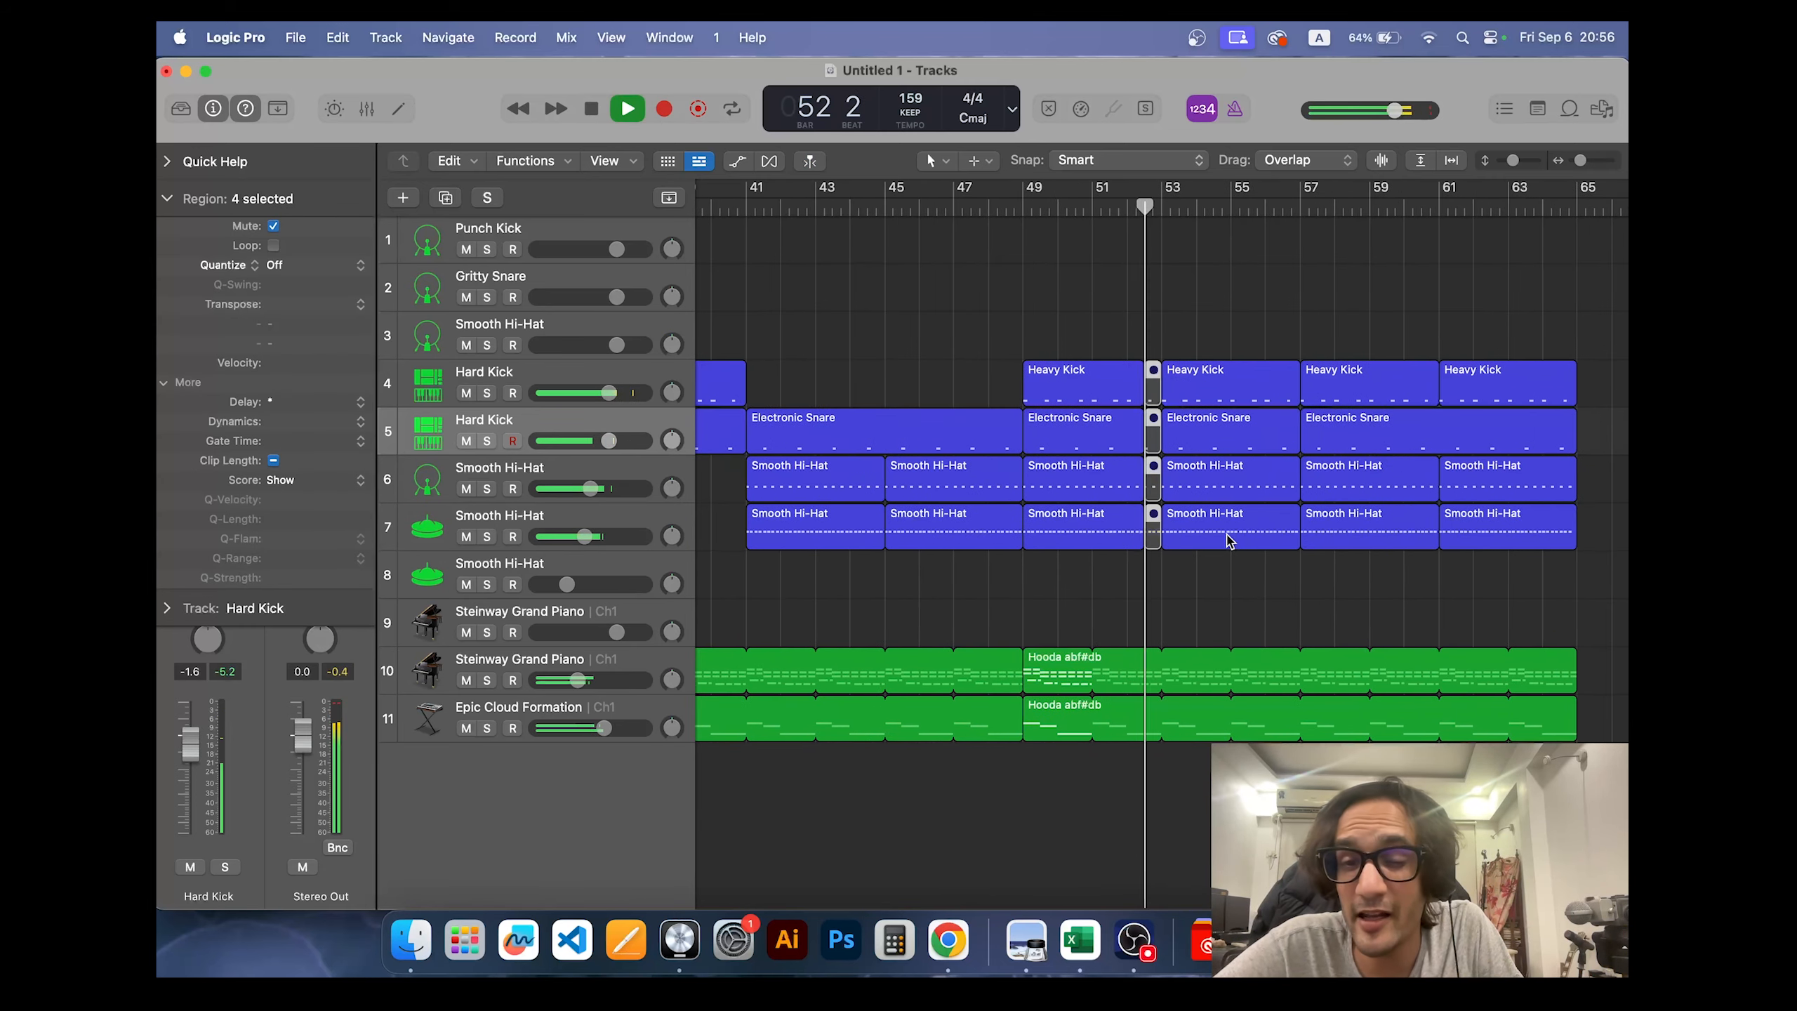
key(space)
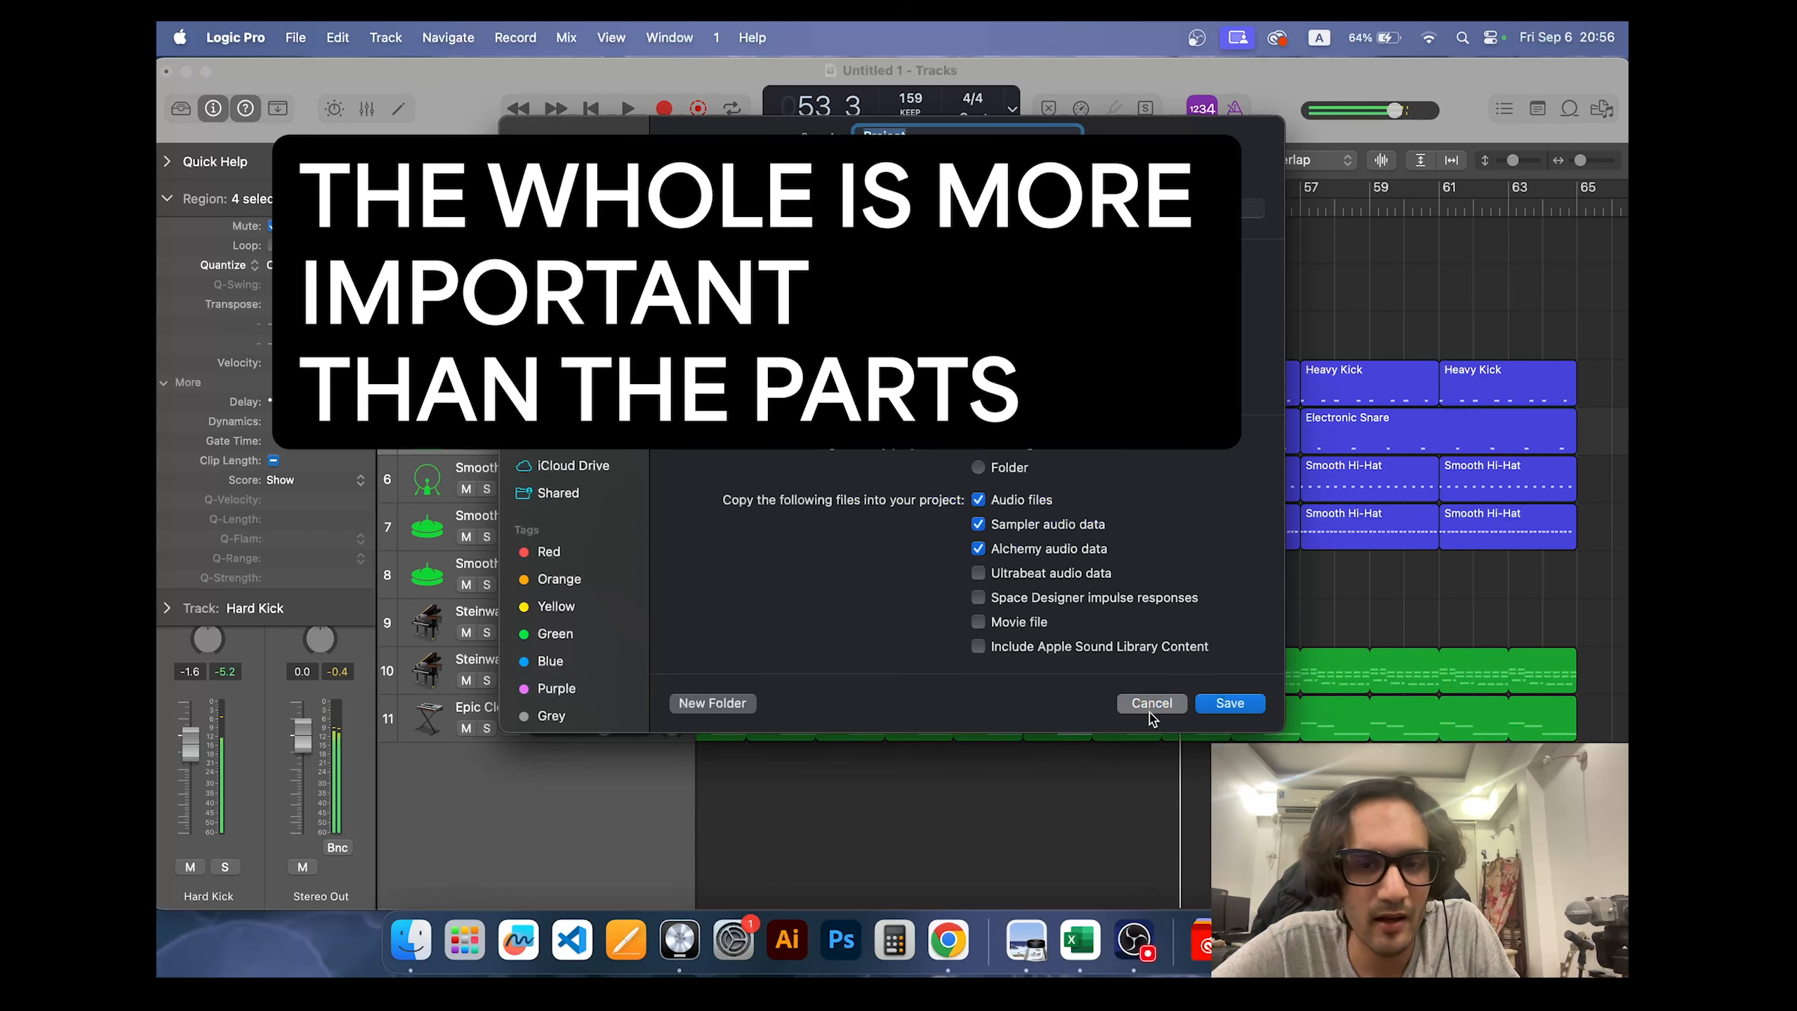
click(1150, 710)
scroll(1155, 712, right, 3)
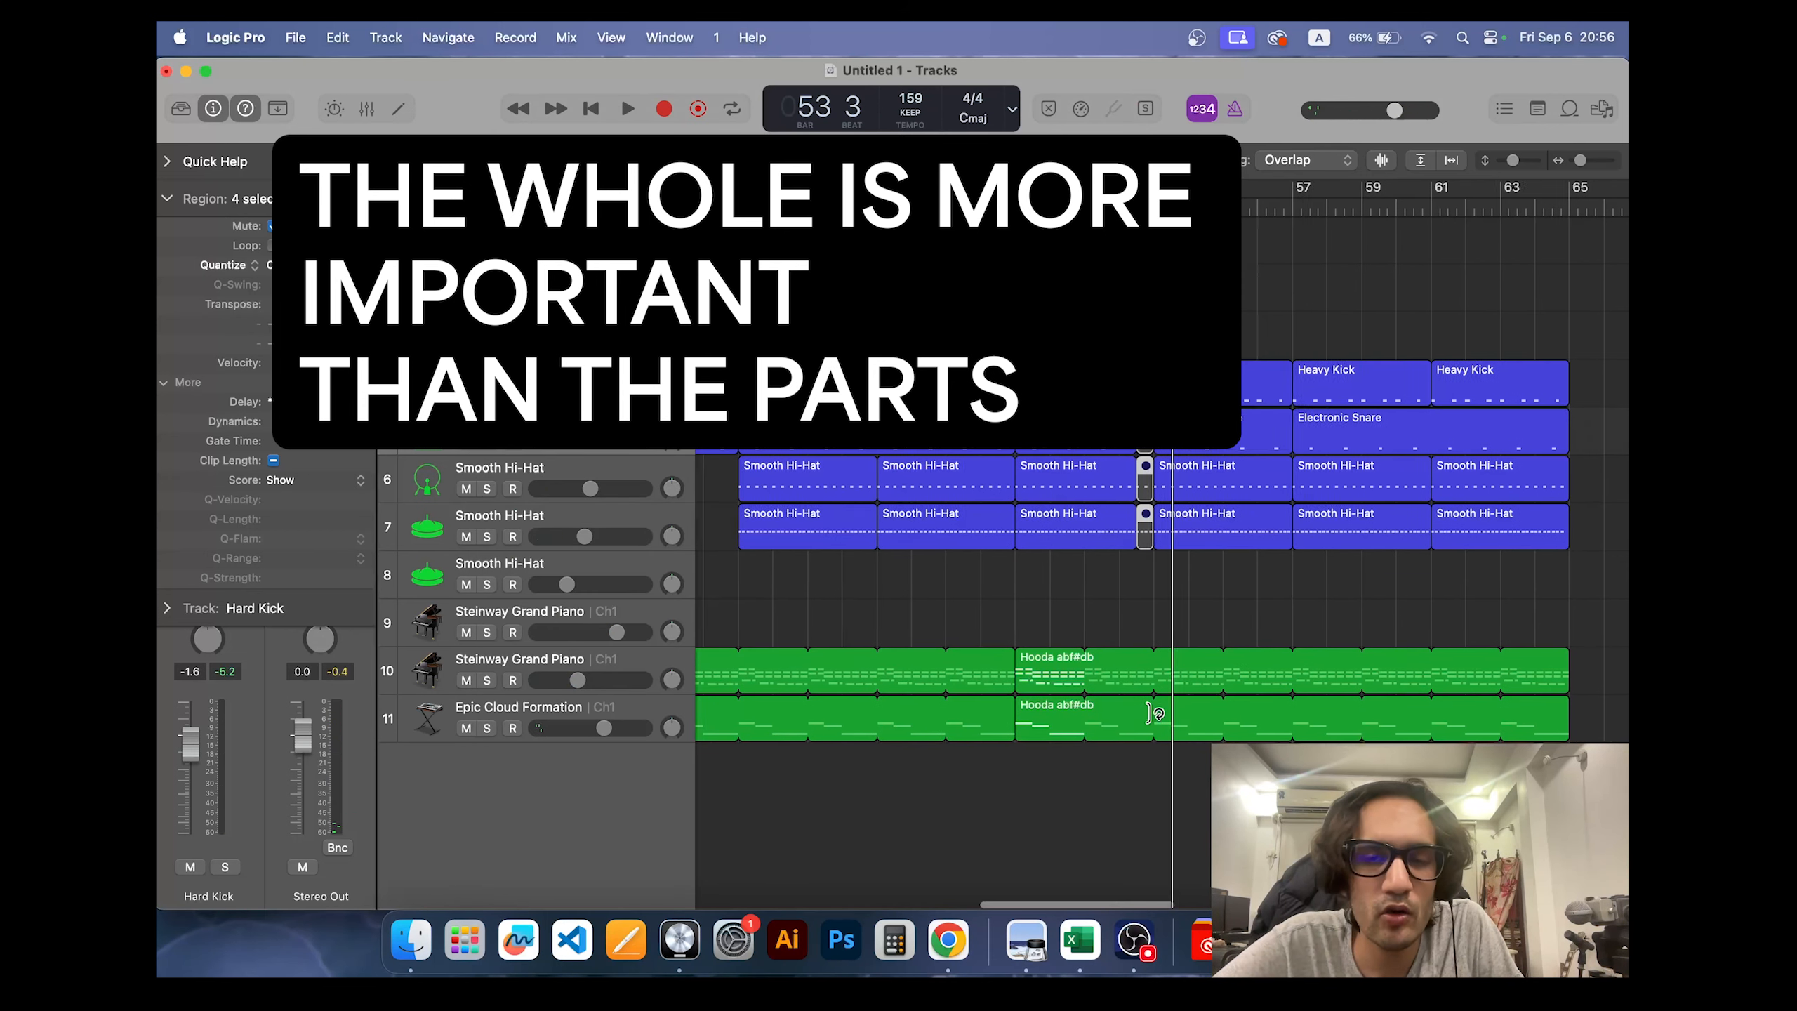
Step: Split the upper hi-hat region at bar 55, time-compress its second half to half a bar, and repeat it three times up to bar 57
scroll(1215, 584, up, 4)
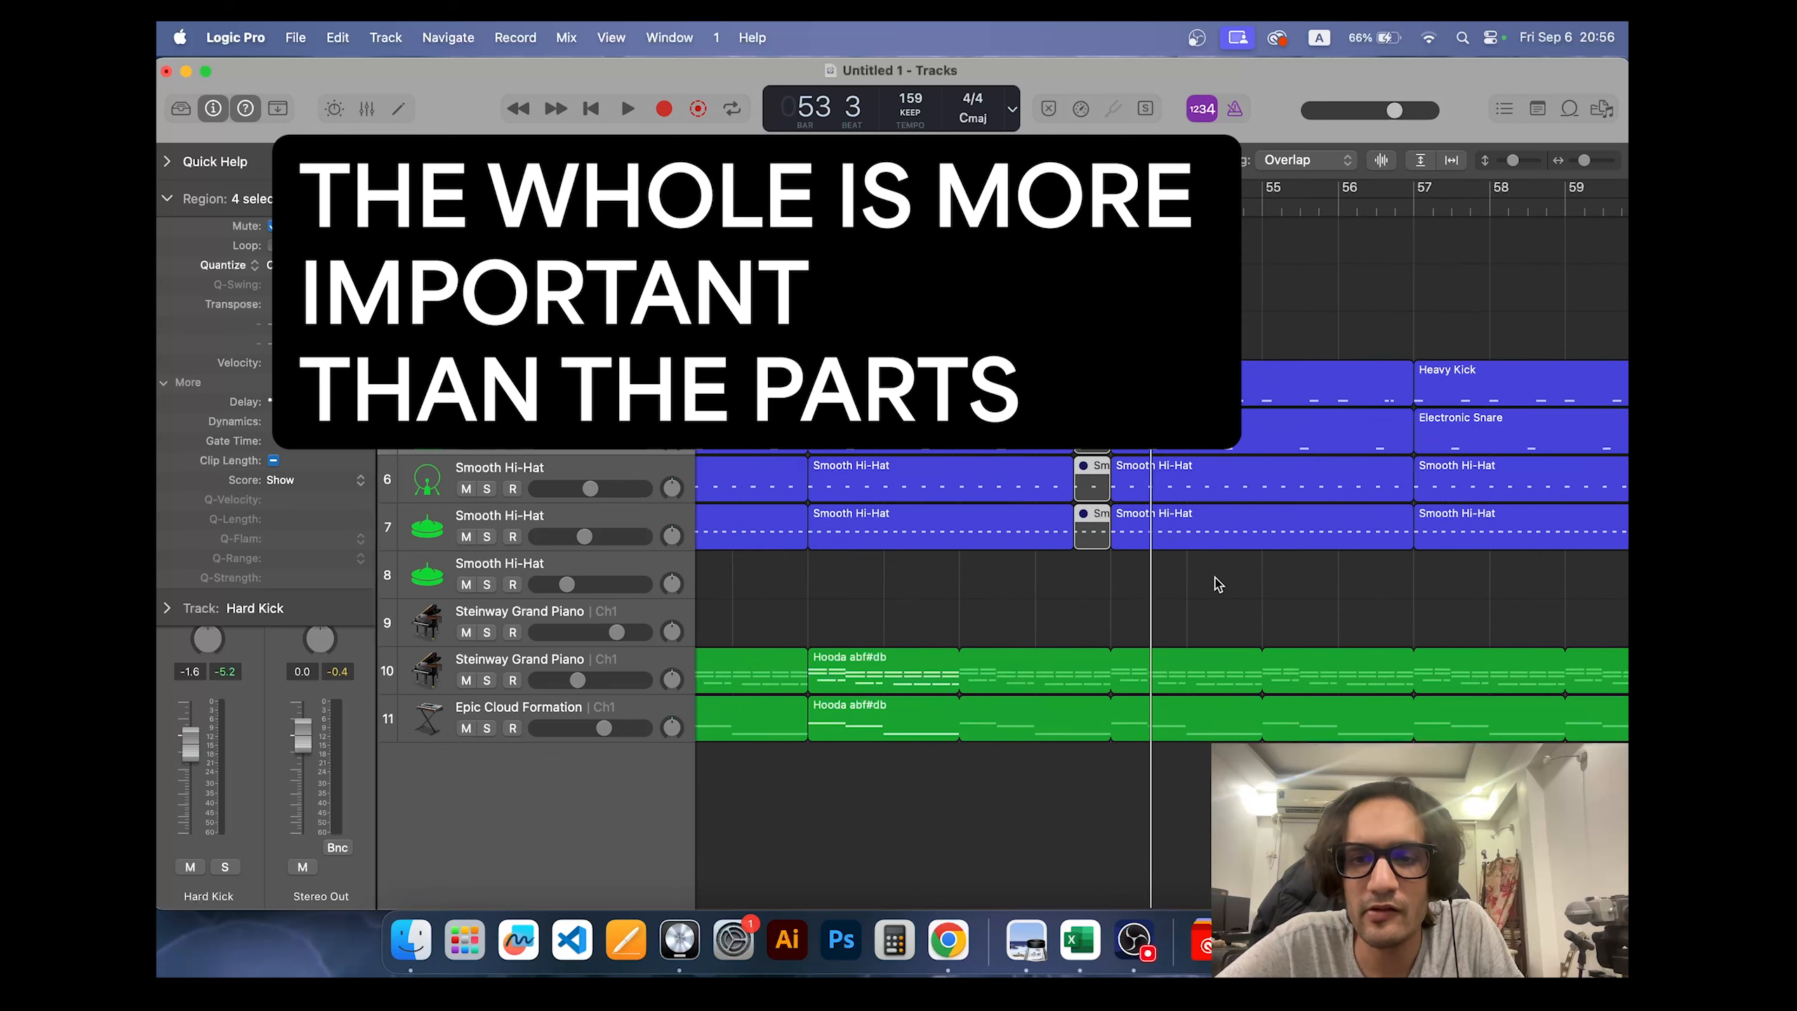
scroll(1215, 584, right, 2)
scroll(1215, 584, right, 1)
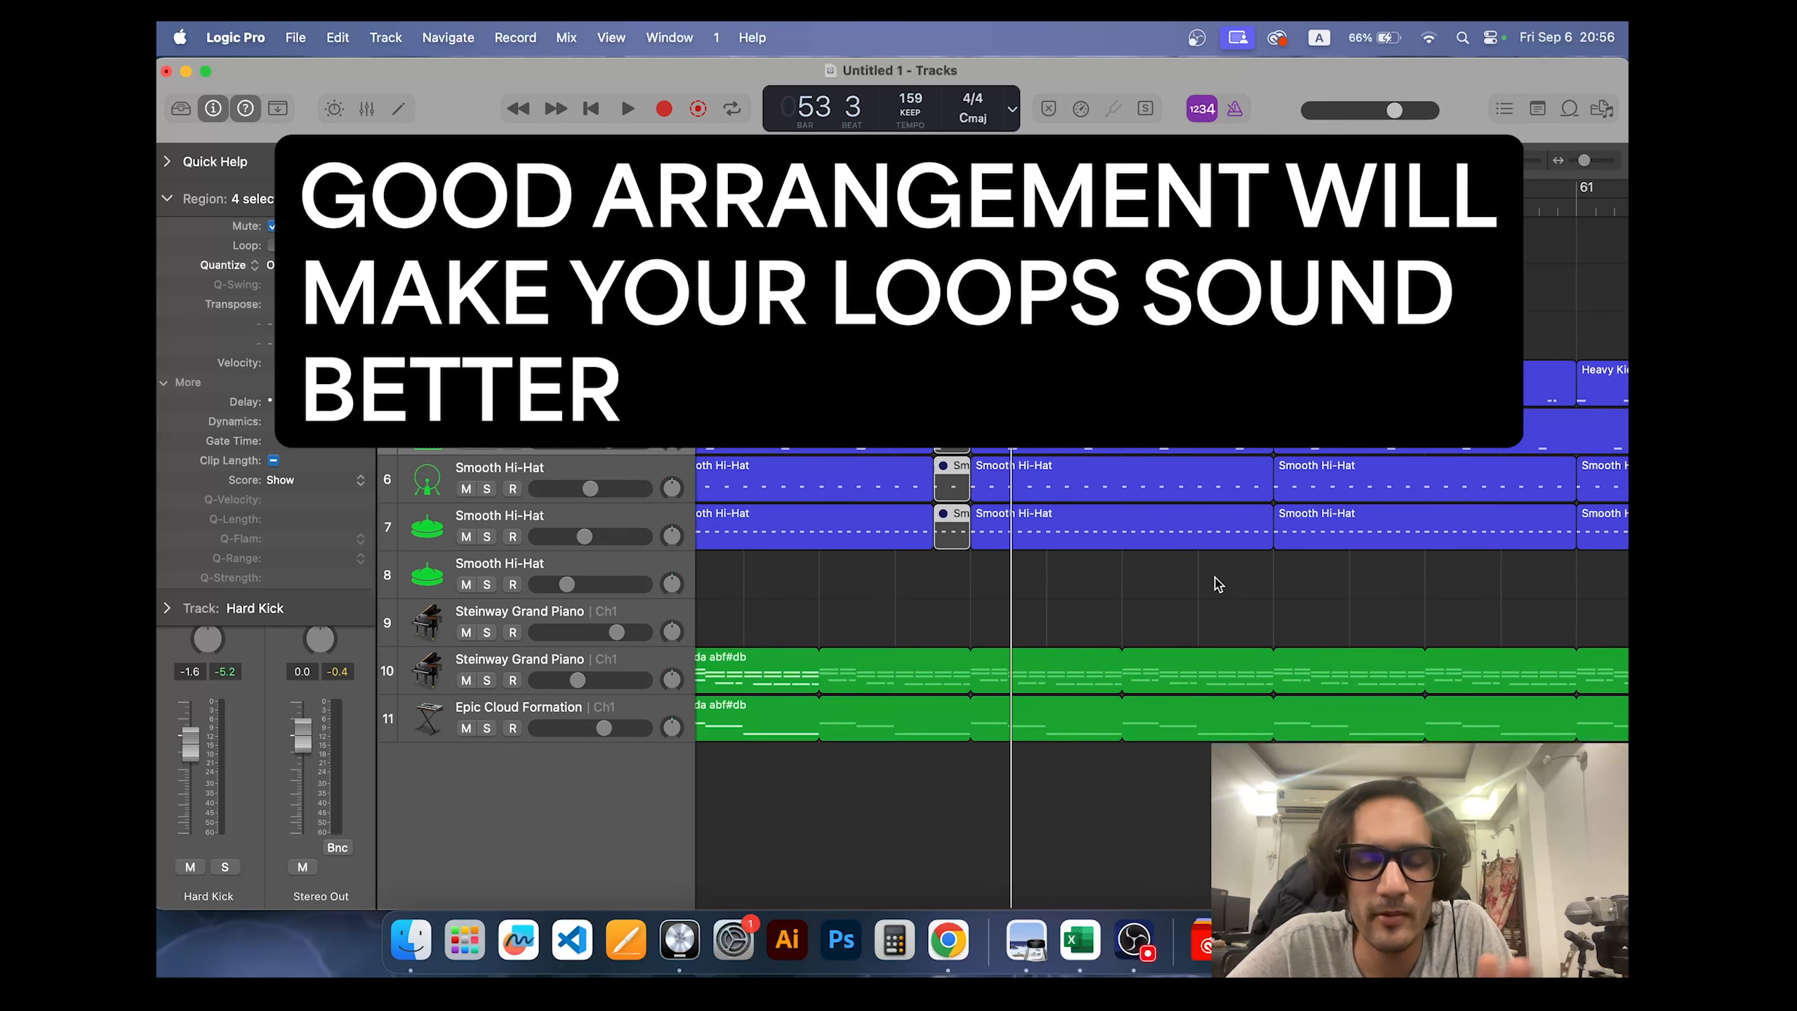
scroll(1217, 584, right, 3)
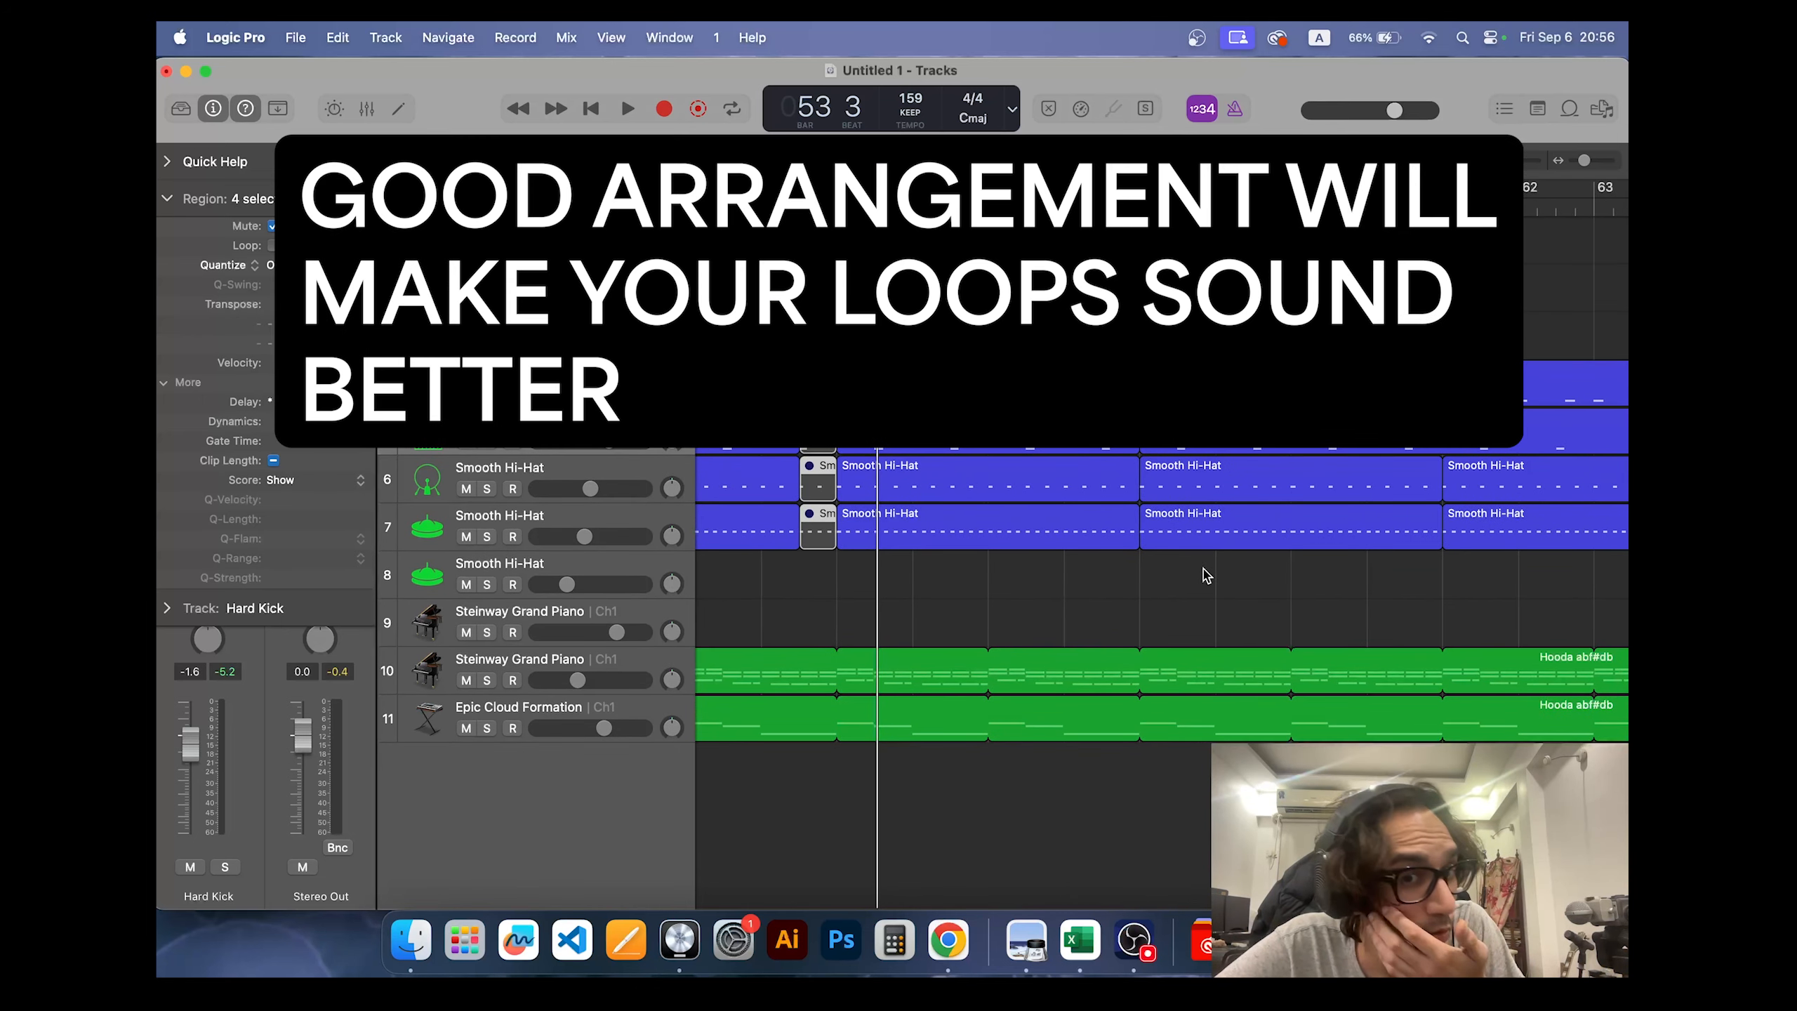
click(987, 471)
drag(1136, 493, 1024, 498)
key(super+r)
key(super+r)
key(super+r)
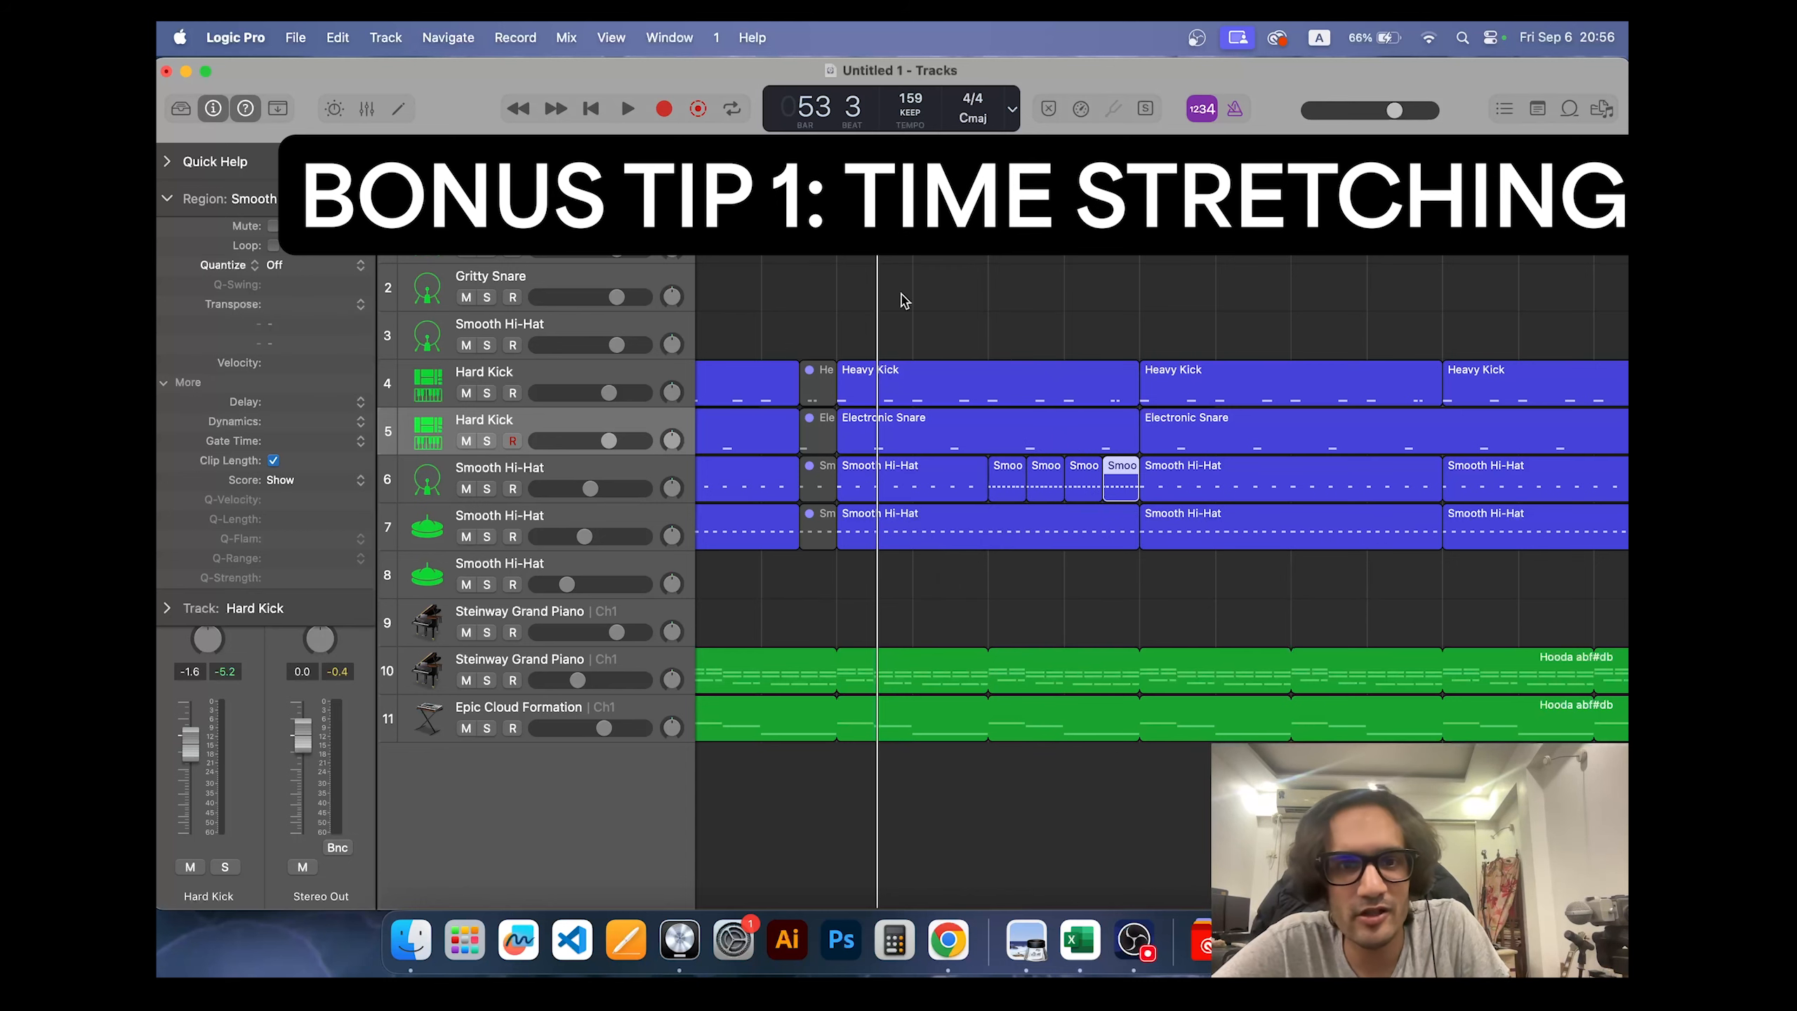
Step: Play the time-compressed hi-hat roll from bar 53 and stop playback in bar 57
key(space)
drag(1141, 540, 987, 551)
click(1038, 558)
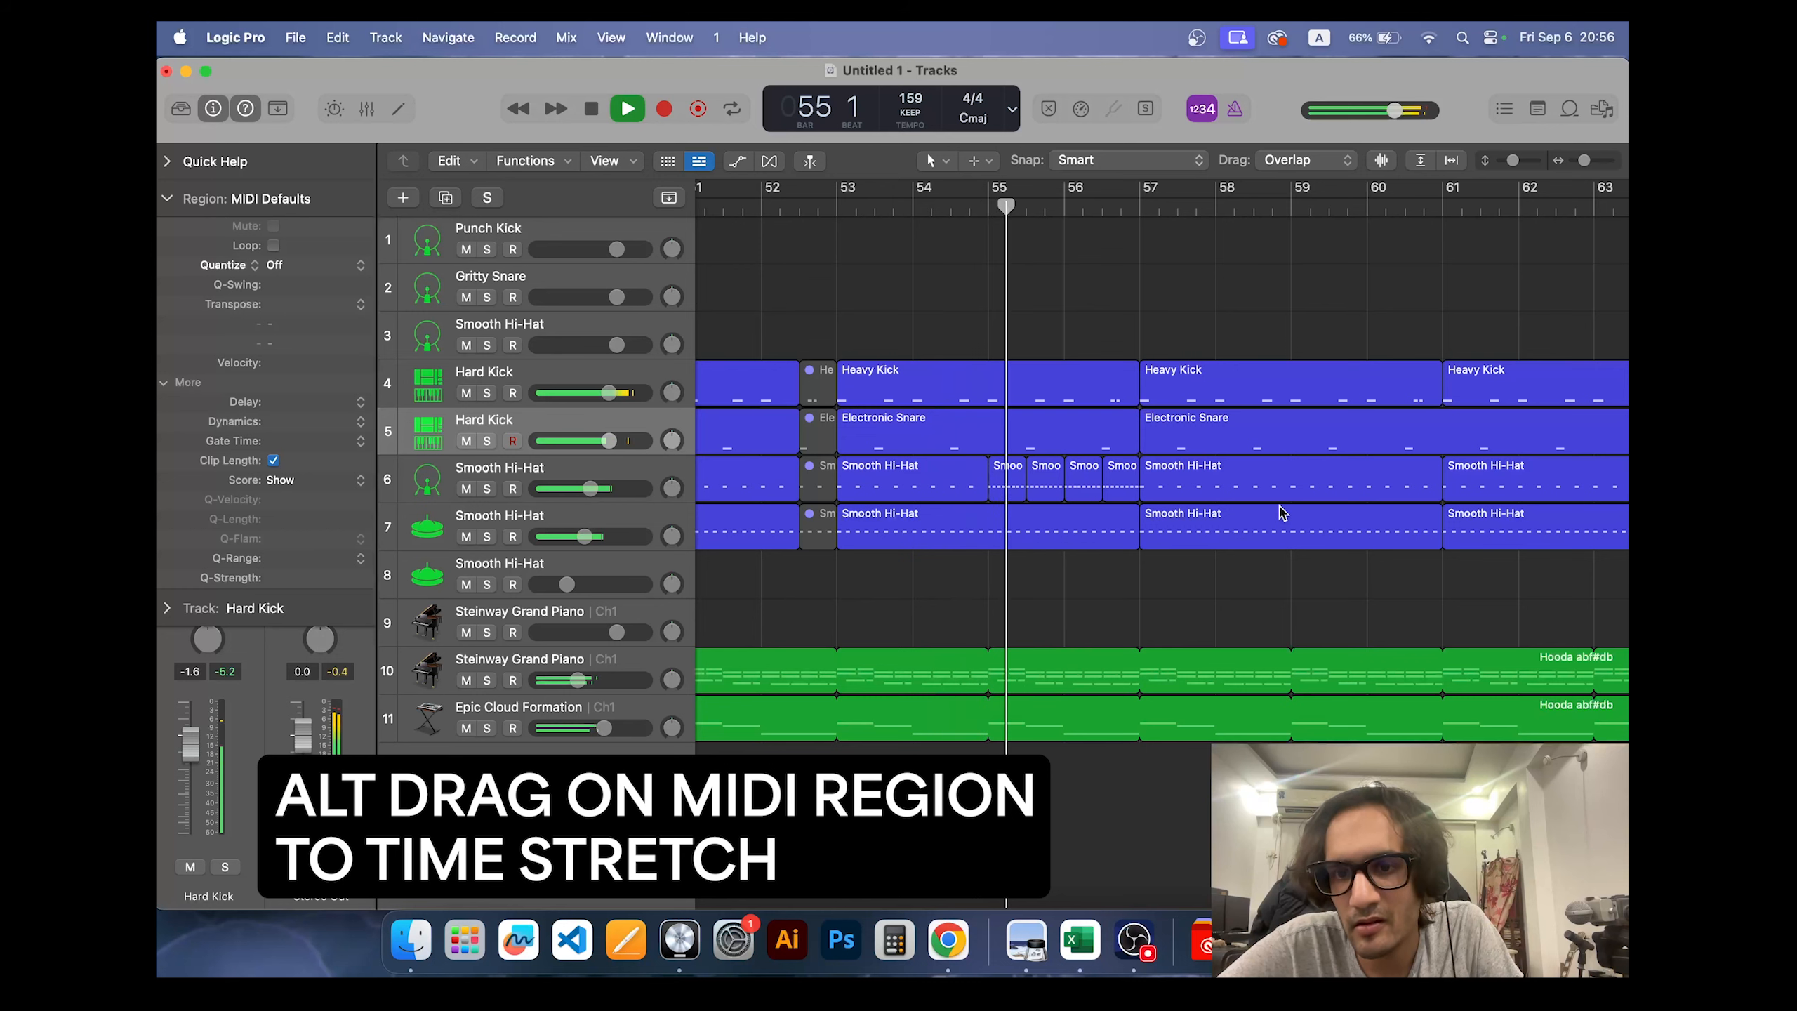
scroll(1282, 512, right, 3)
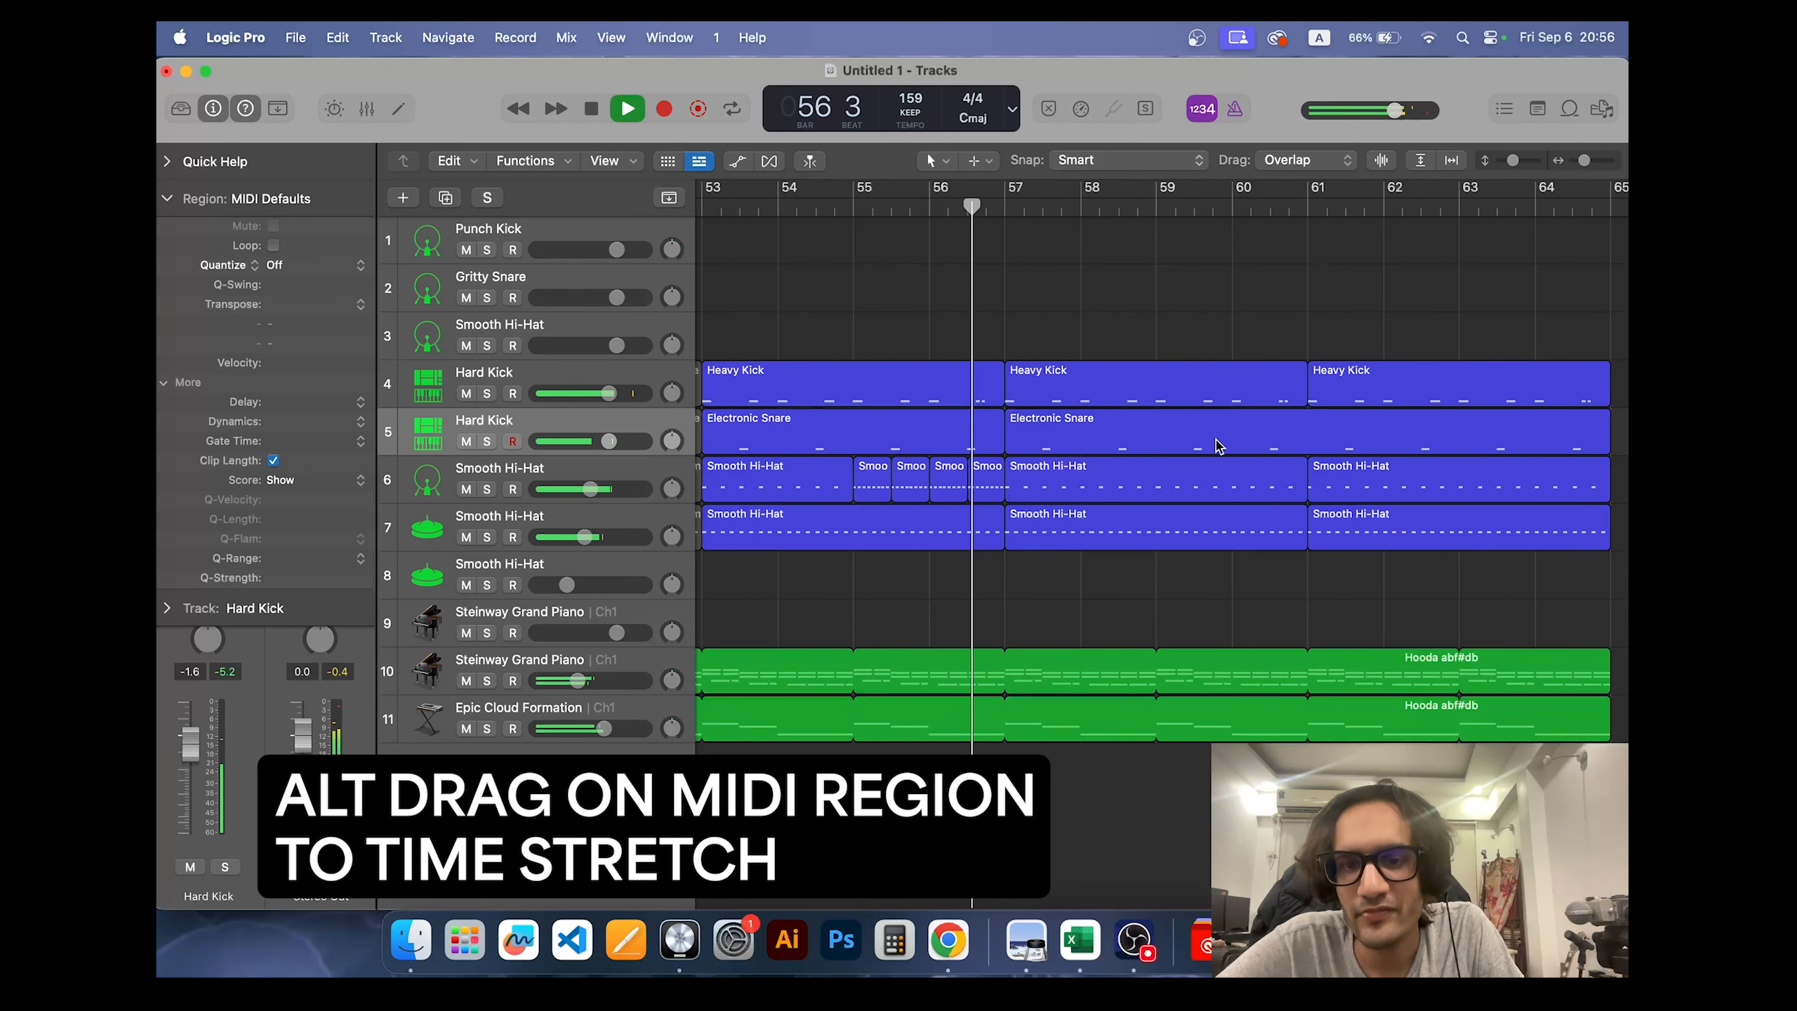
key(space)
Step: Time-compress the heavy kick and both hi-hat regions at bar 57 to two bars and repeat each once up to bar 61
click(1304, 433)
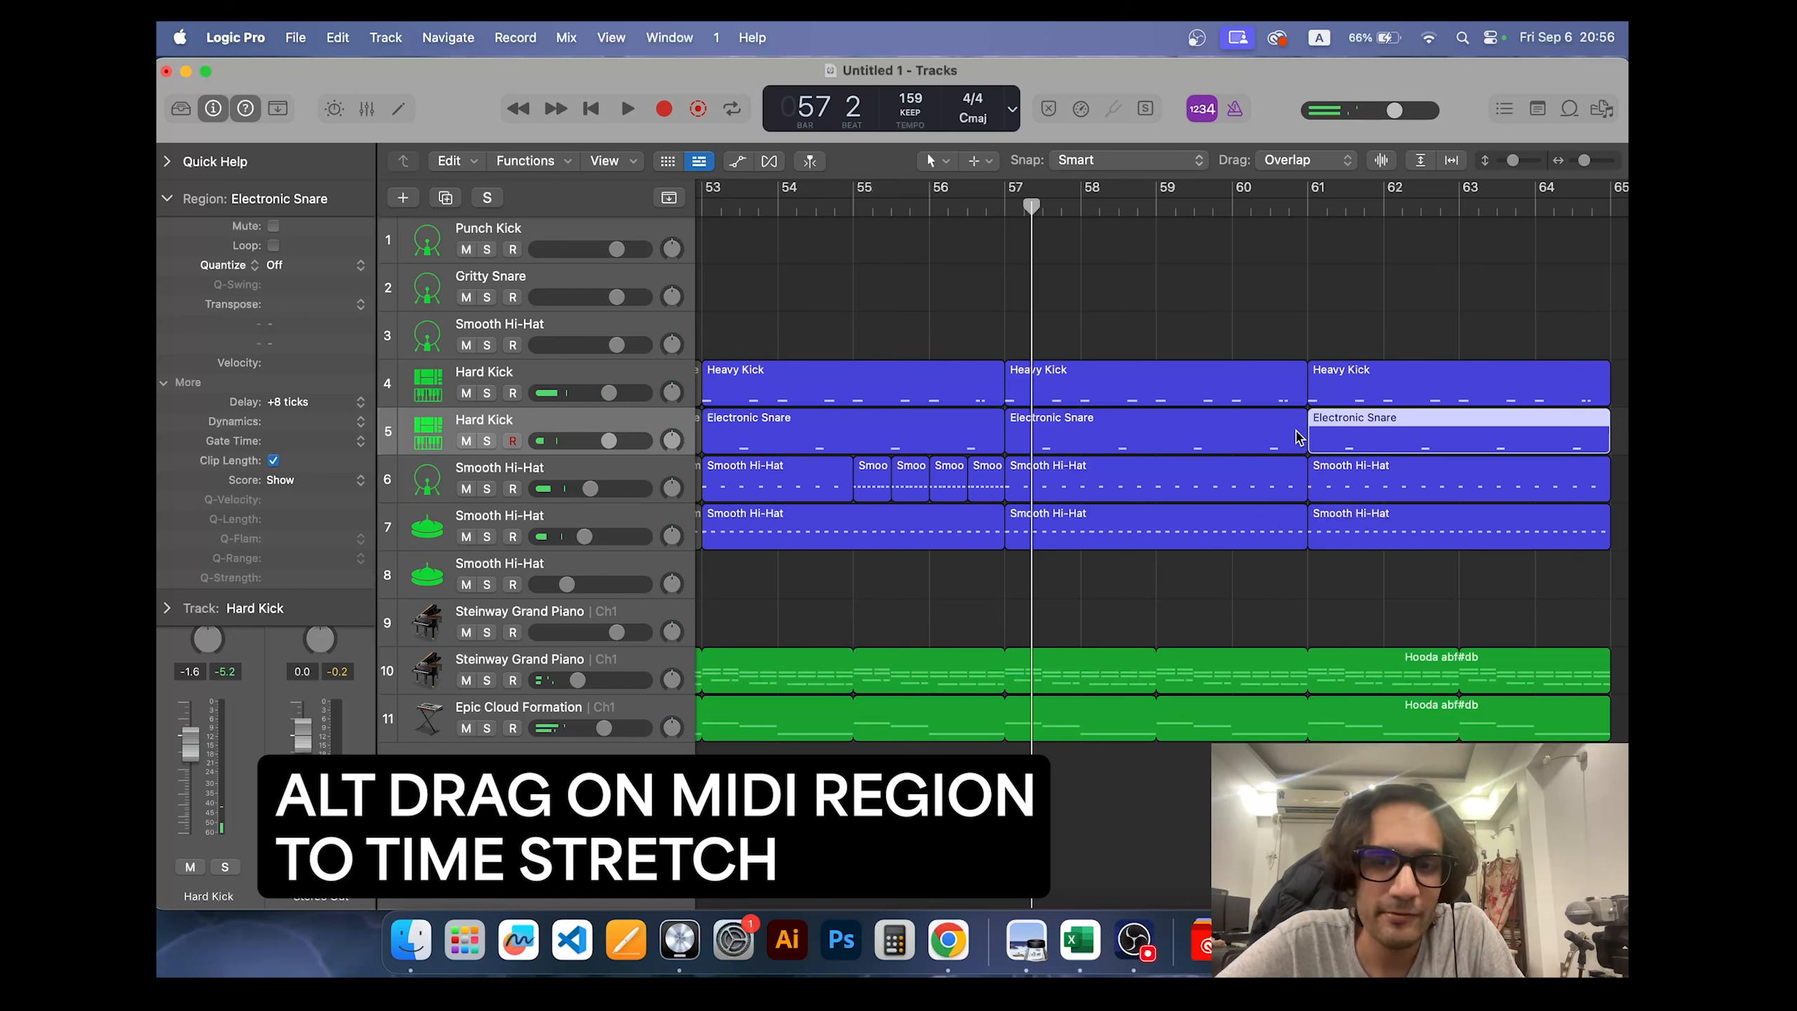
click(1297, 437)
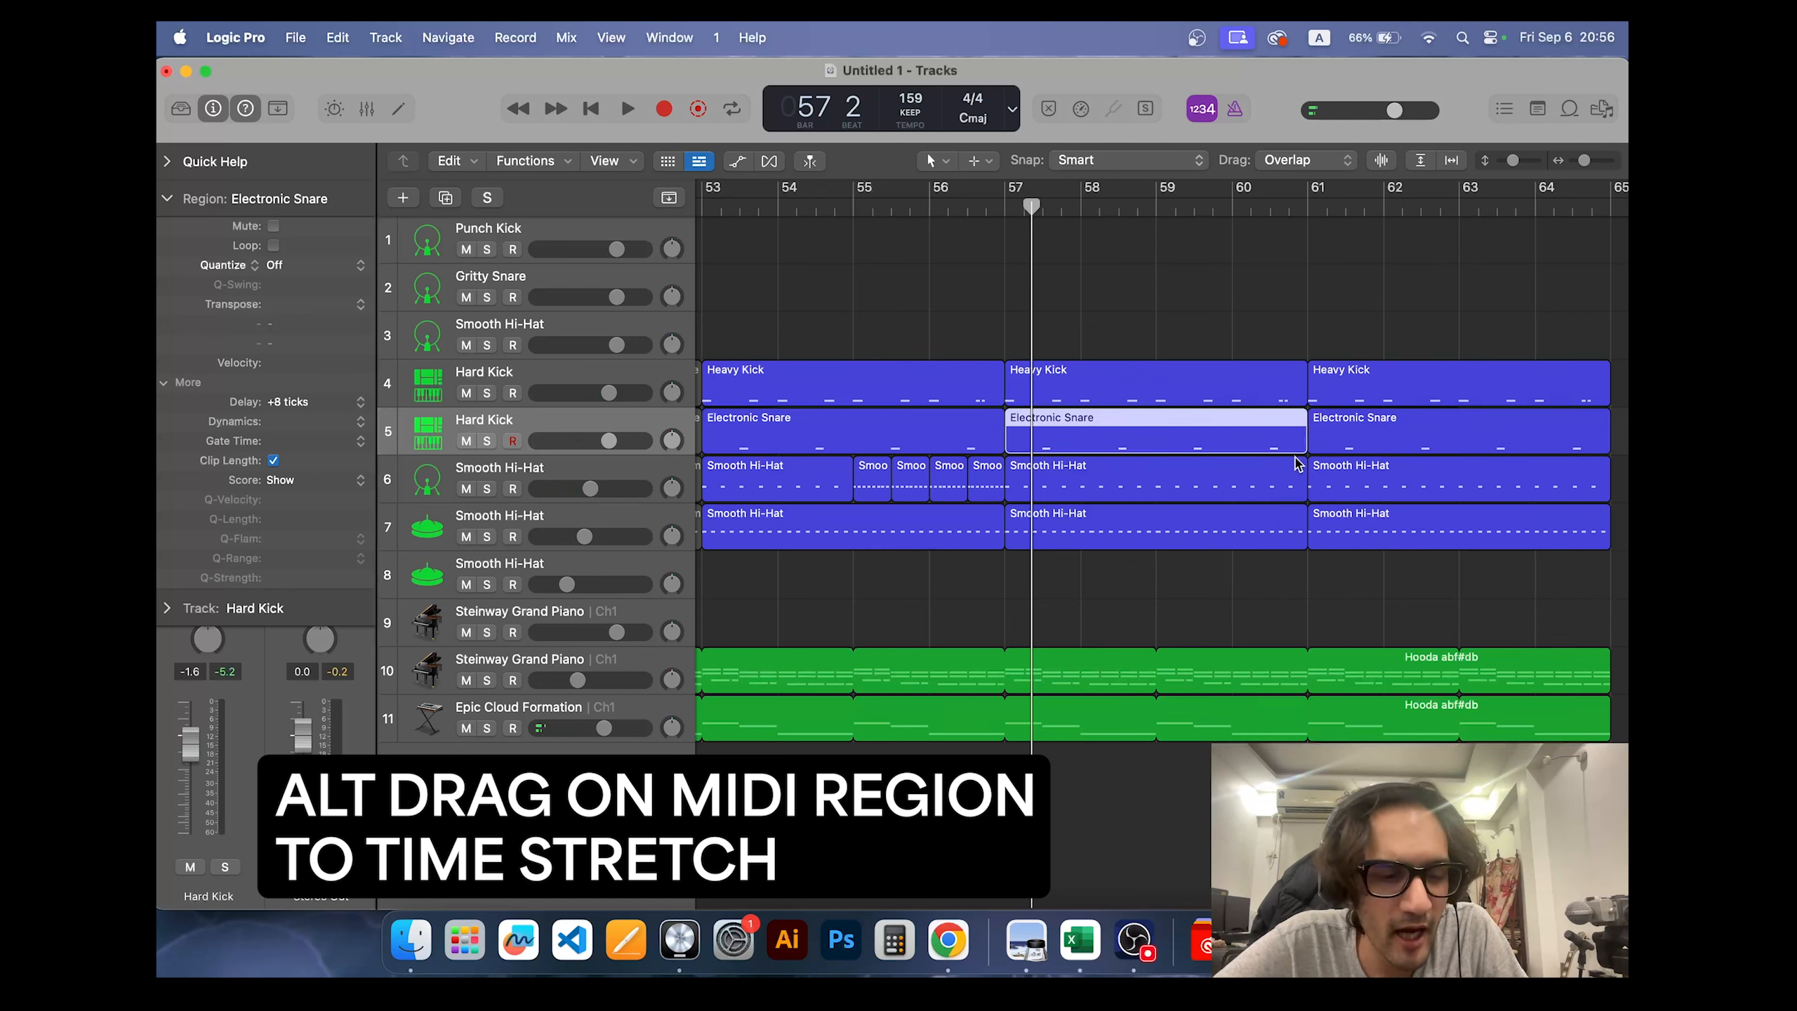
click(1286, 394)
drag(1302, 403, 1145, 405)
click(1175, 495)
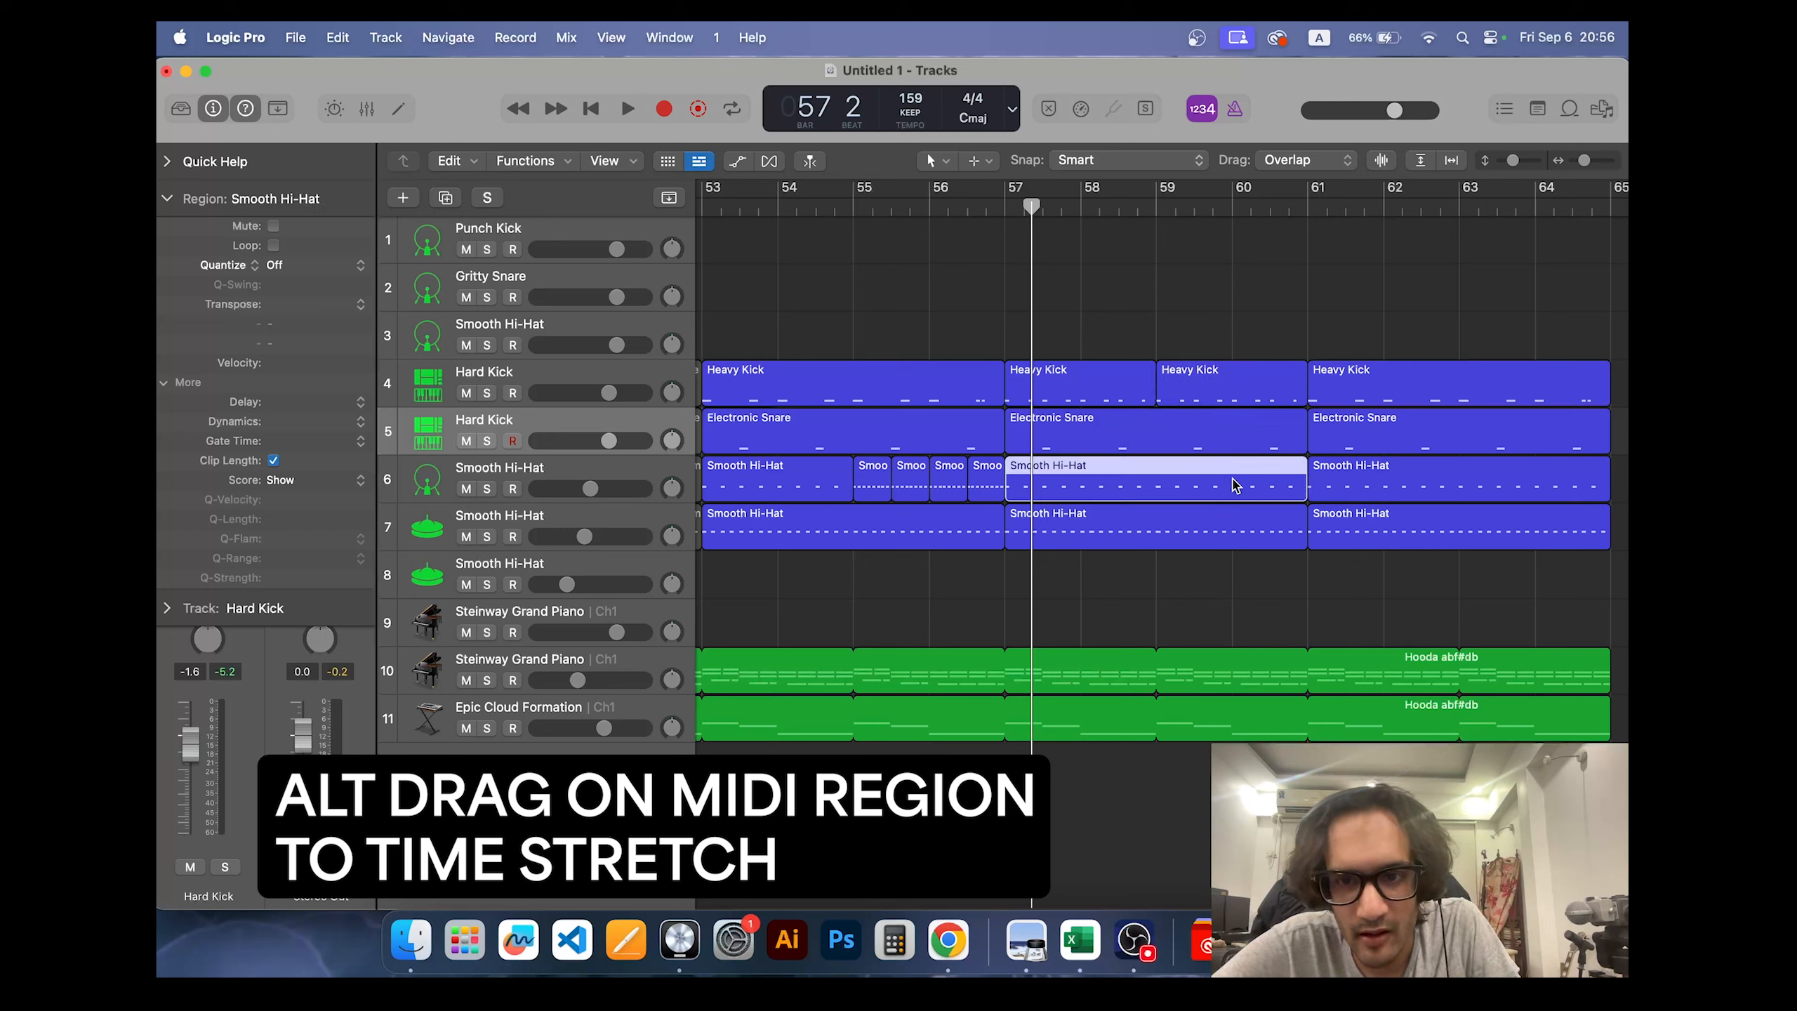
shift+click(1233, 528)
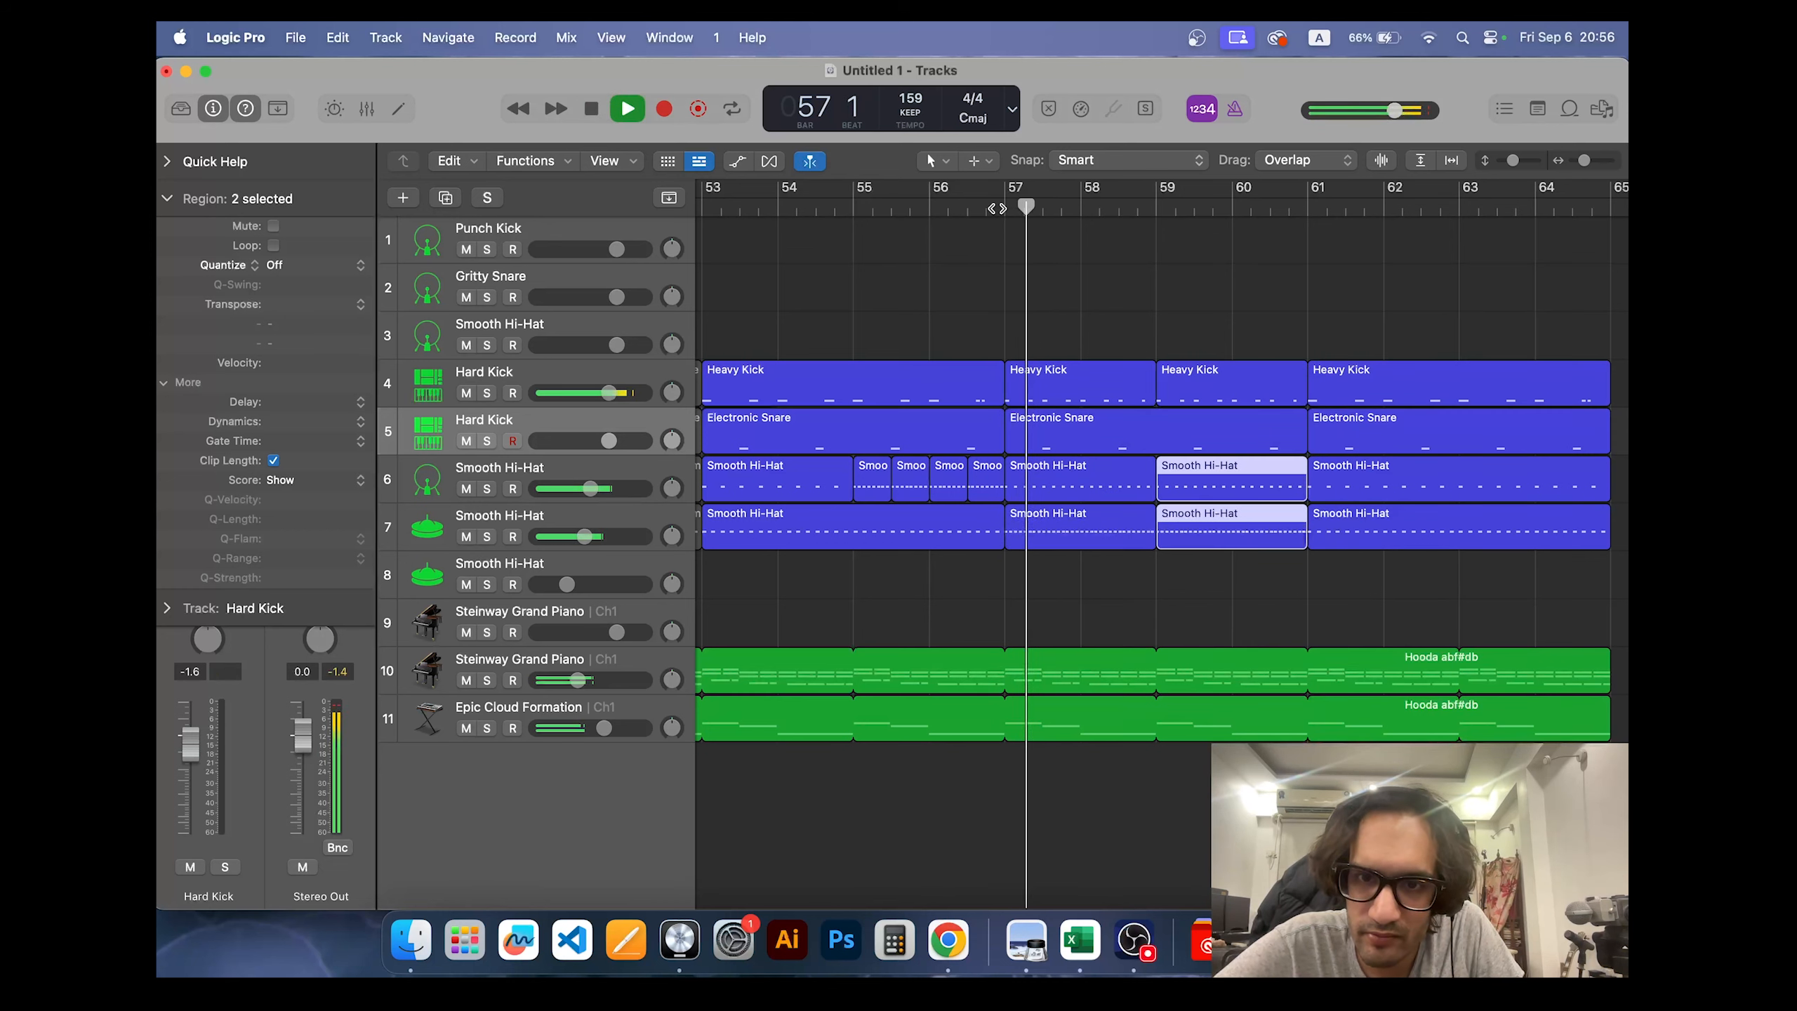
Step: Try muting a one-beat slice of the heavy kick at the second beat of bar 57, and undo it
drag(1039, 391, 1081, 395)
key(ctrl+m)
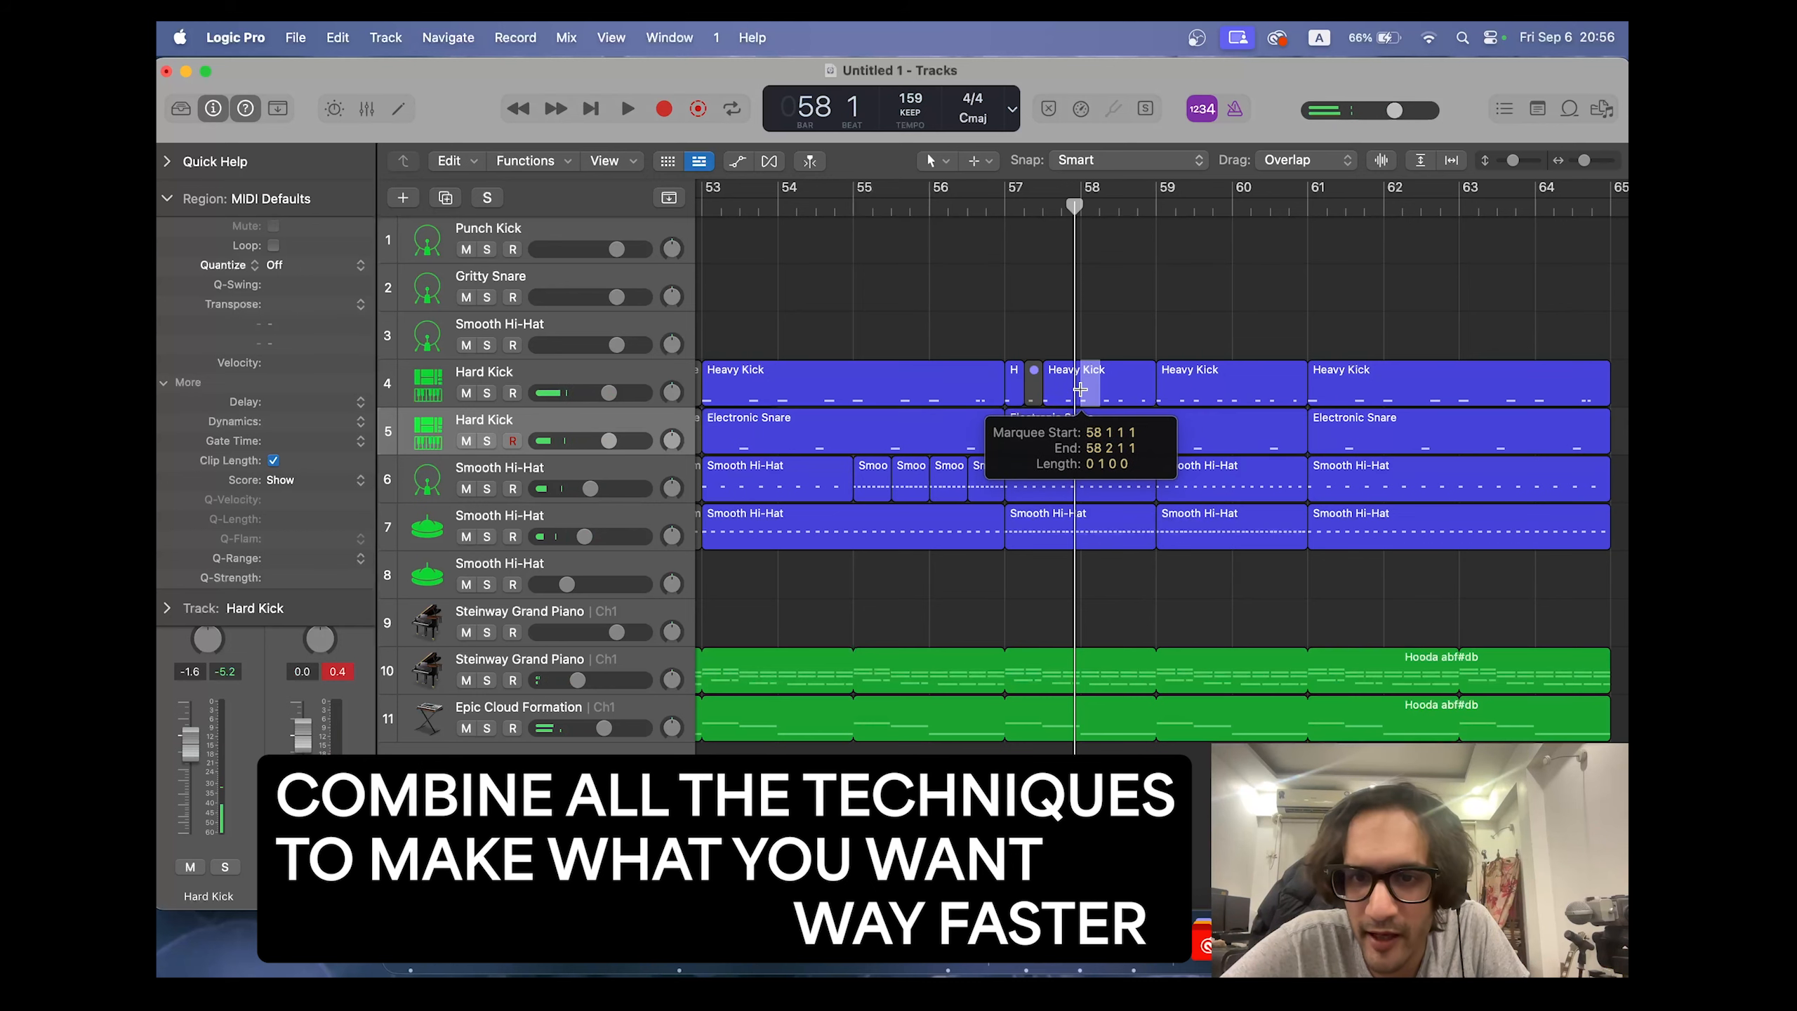
scroll(1080, 395, up, 5)
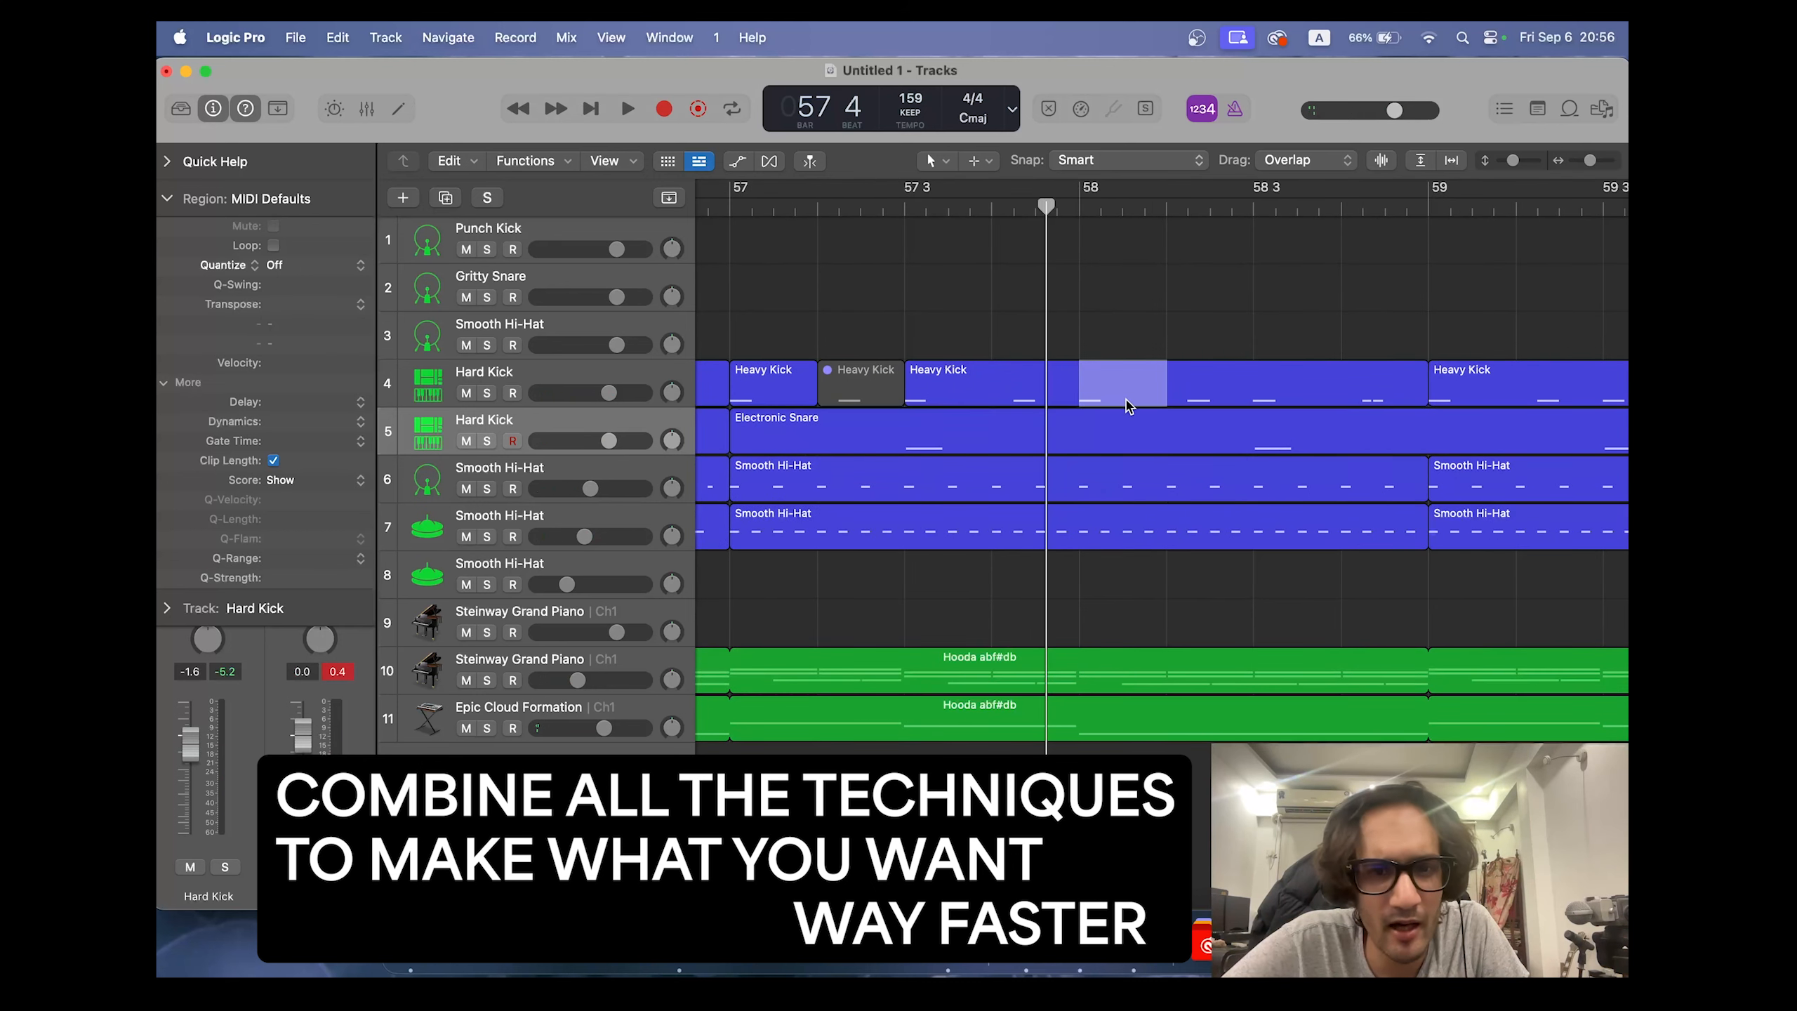
key(super+z)
Step: Mute Marquee slices of the heavy kick around beat 3 of bar 57, across the start of bar 58, and around beat 3 of bar 58
drag(981, 386, 833, 395)
key(ctrl+m)
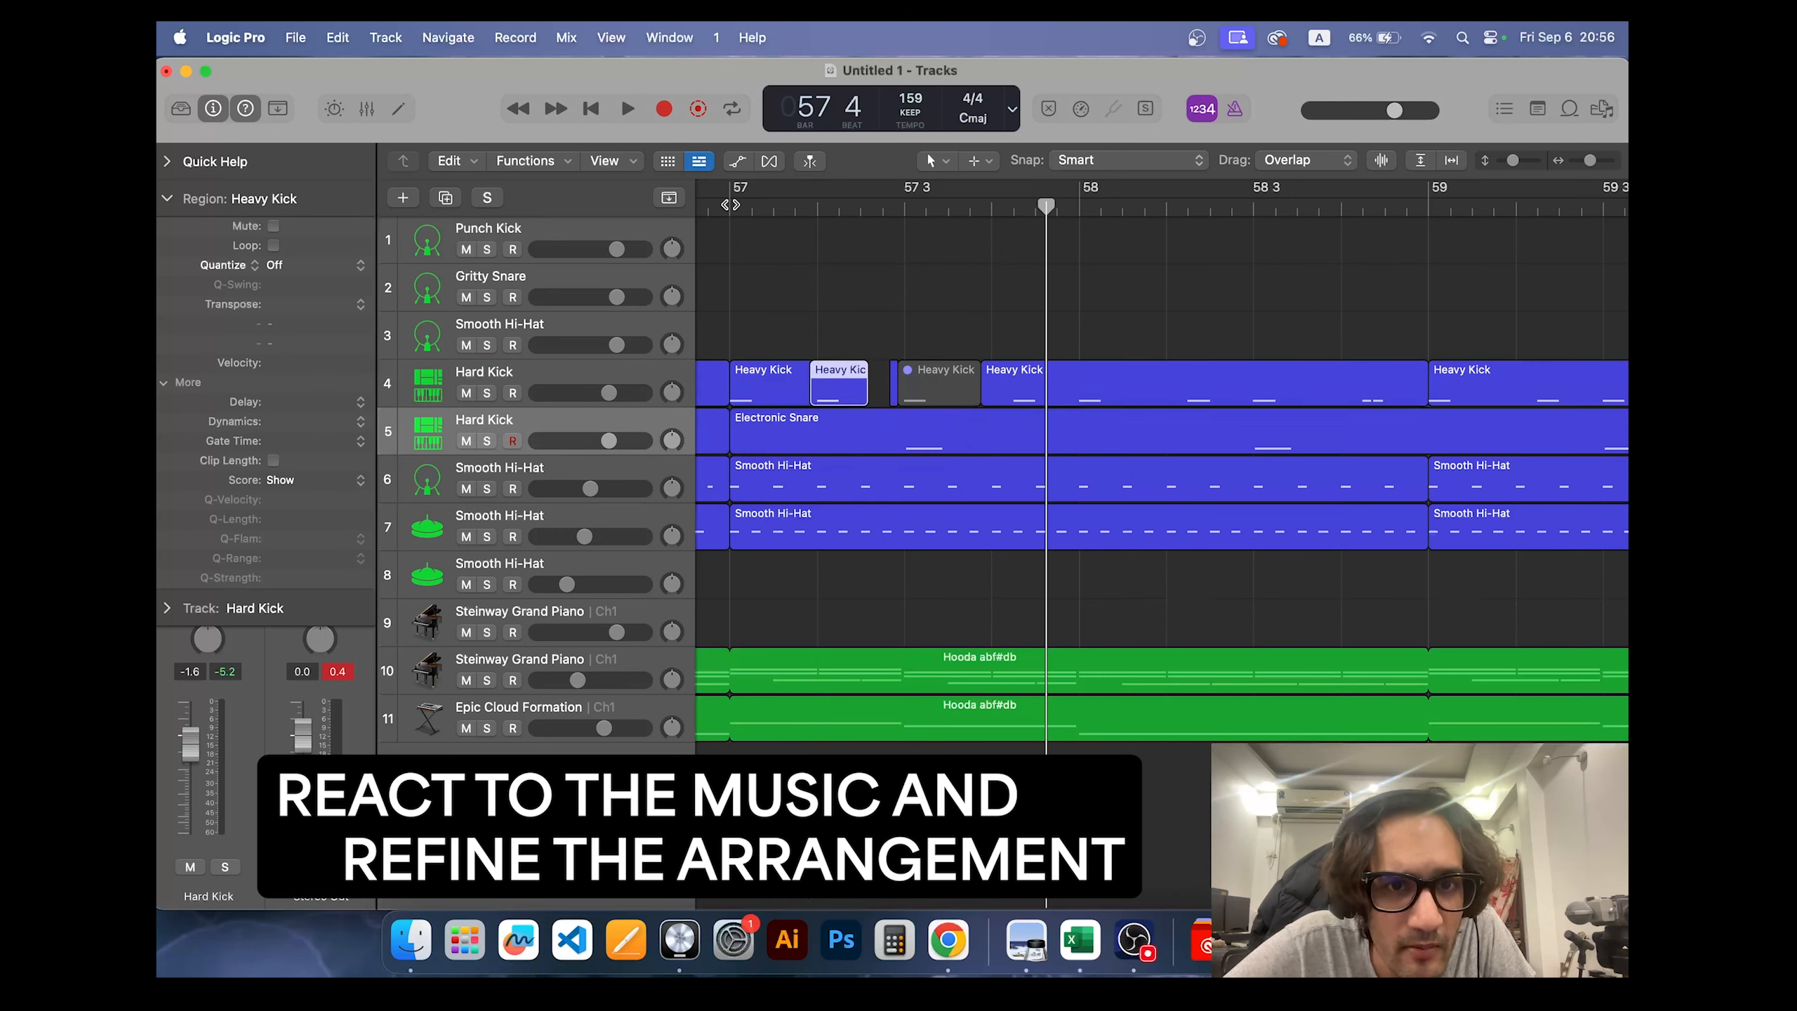
key(space)
key(space)
drag(1000, 378, 1124, 389)
key(ctrl+m)
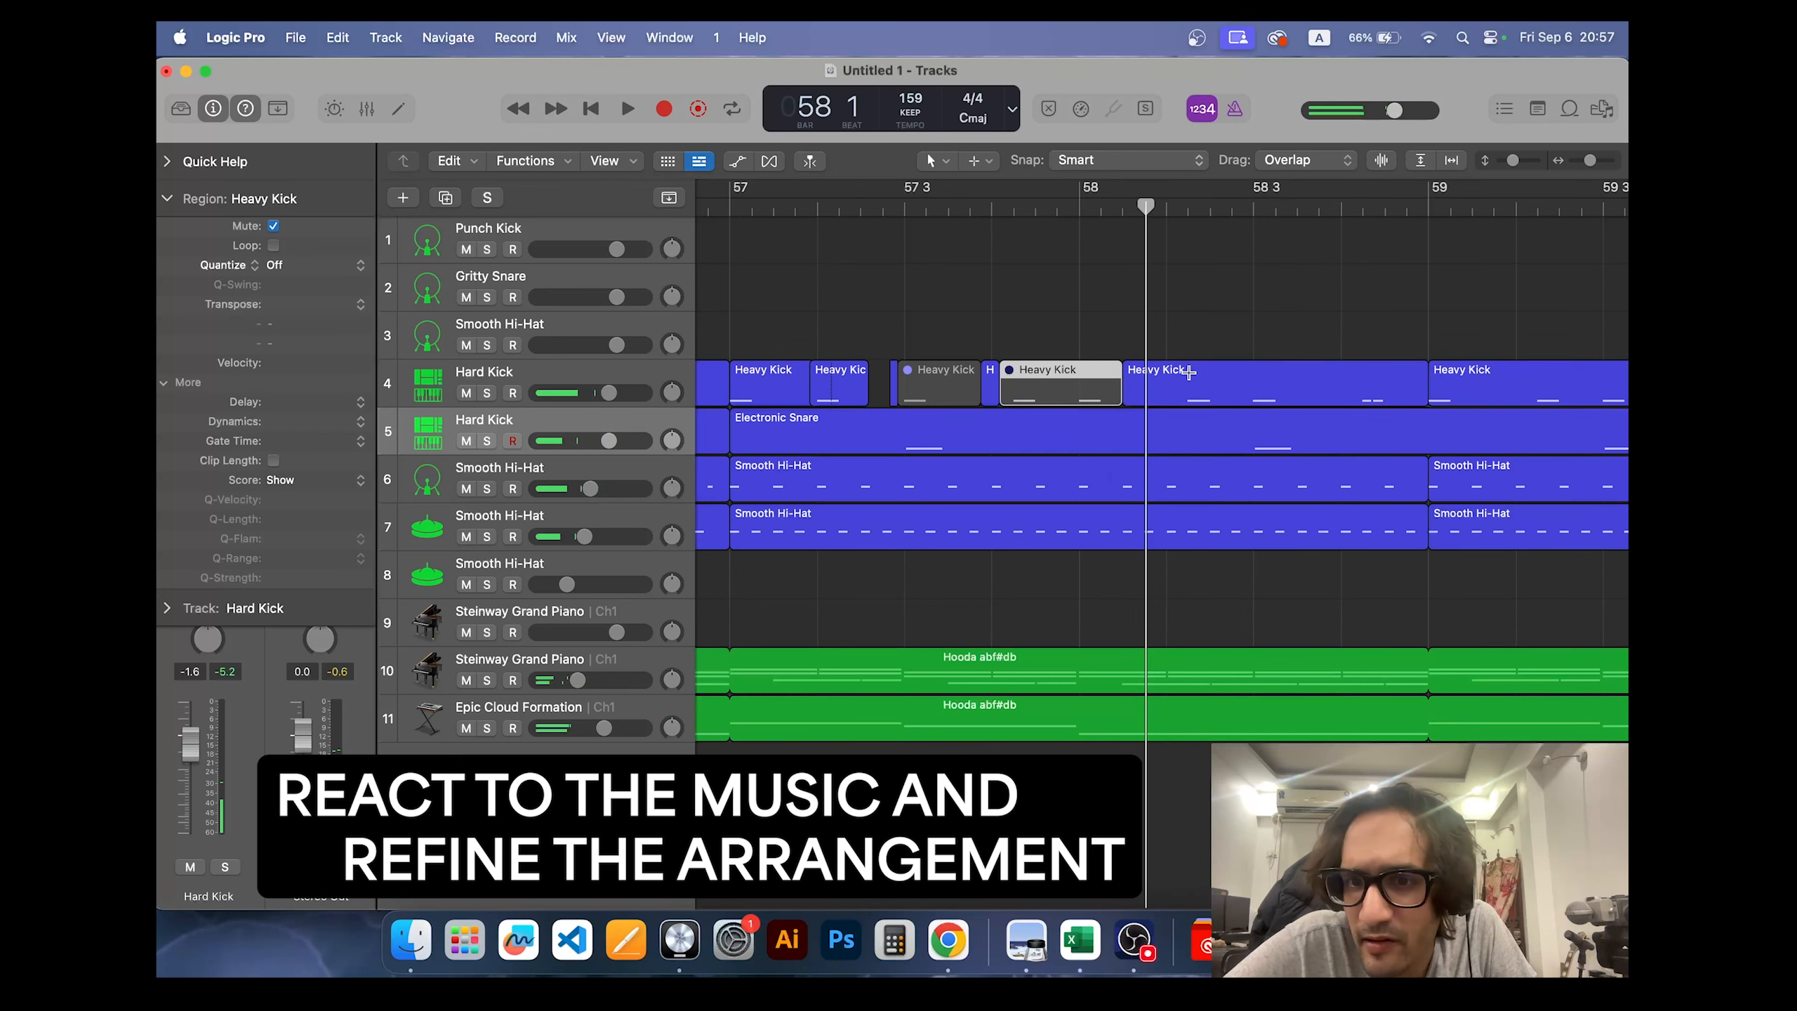
drag(1235, 379, 1318, 386)
key(ctrl+m)
Step: Play the sliced kick pattern from bar 57 and stop playback in bar 62
scroll(1233, 383, right, 3)
scroll(1233, 383, down, 5)
click(902, 208)
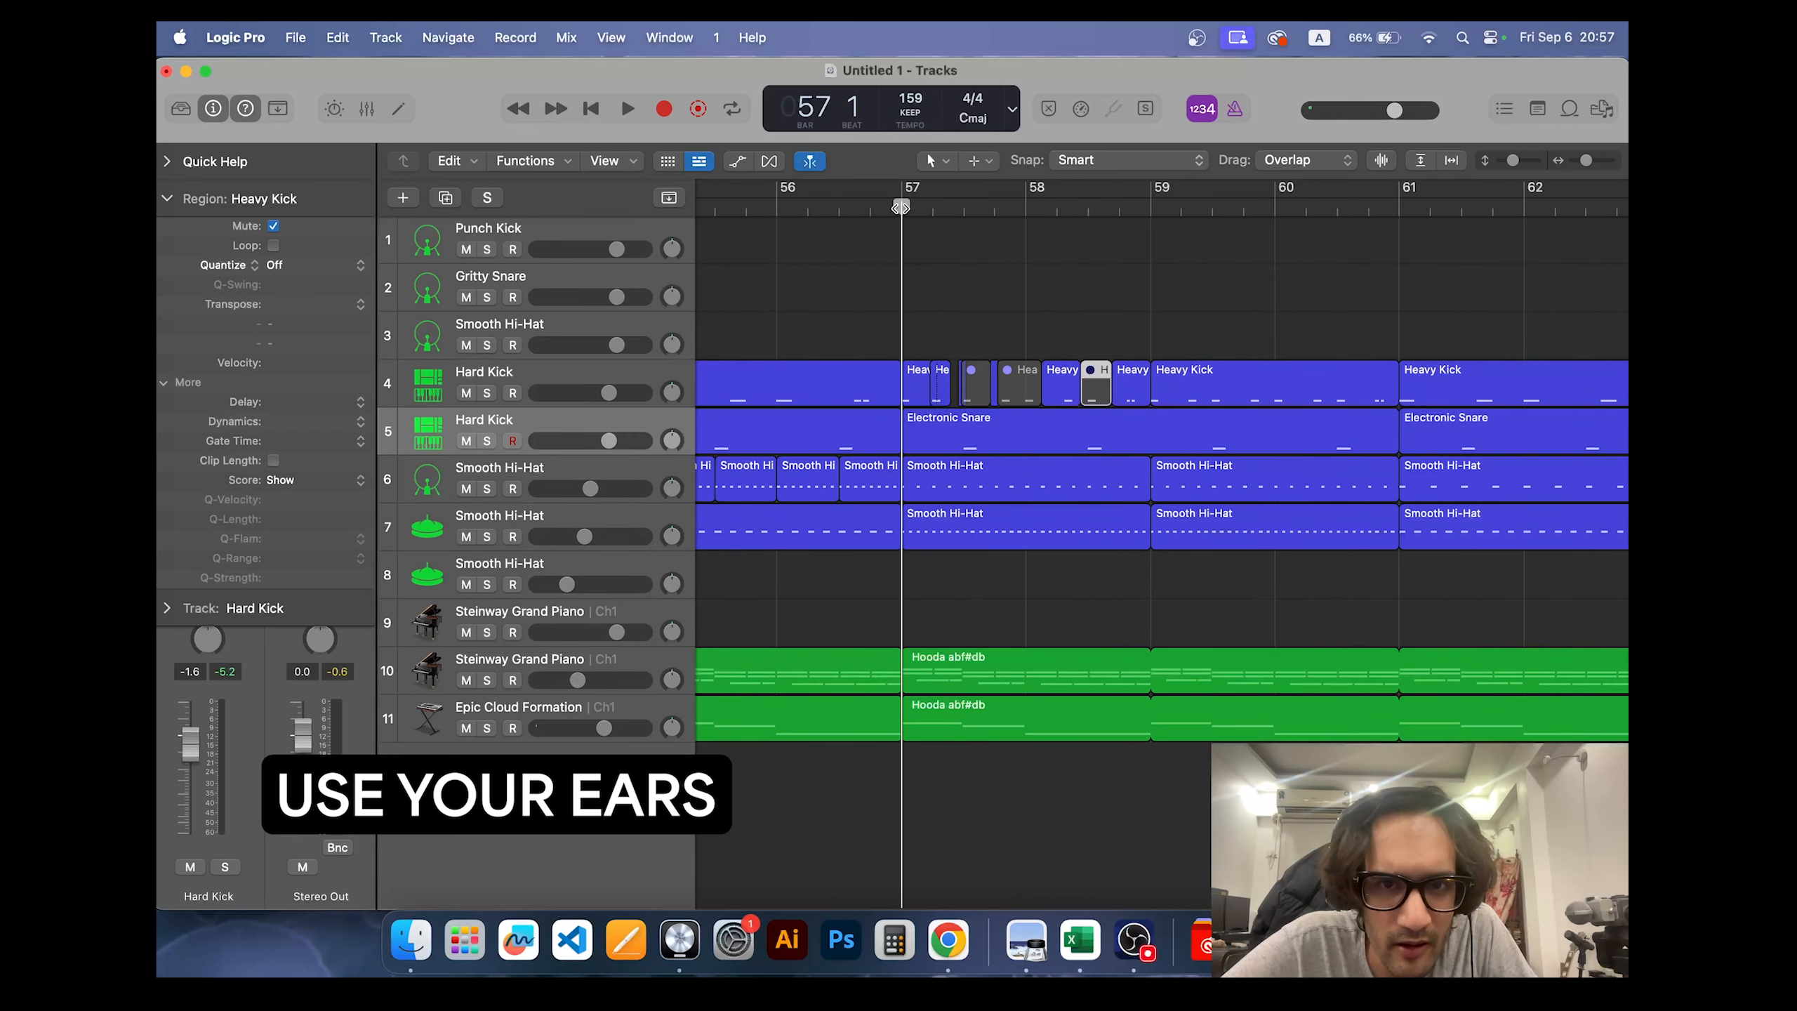
key(space)
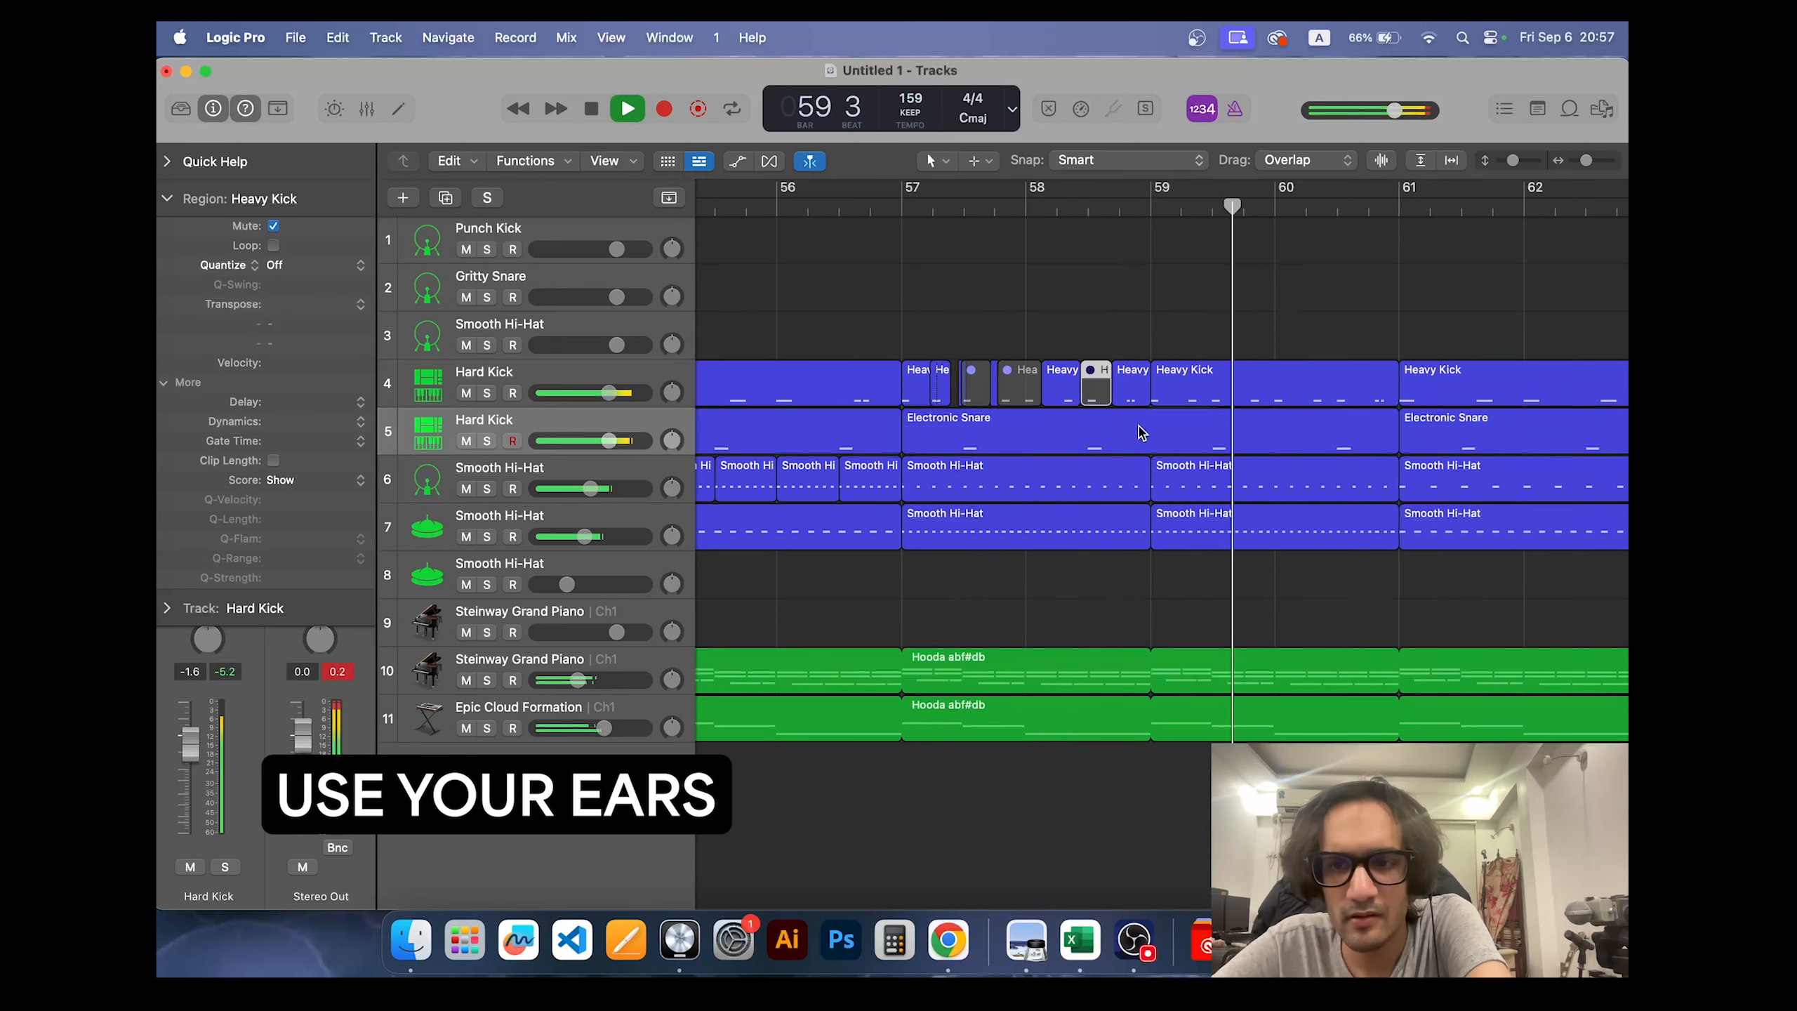
scroll(1141, 431, right, 9)
scroll(1126, 419, left, 4)
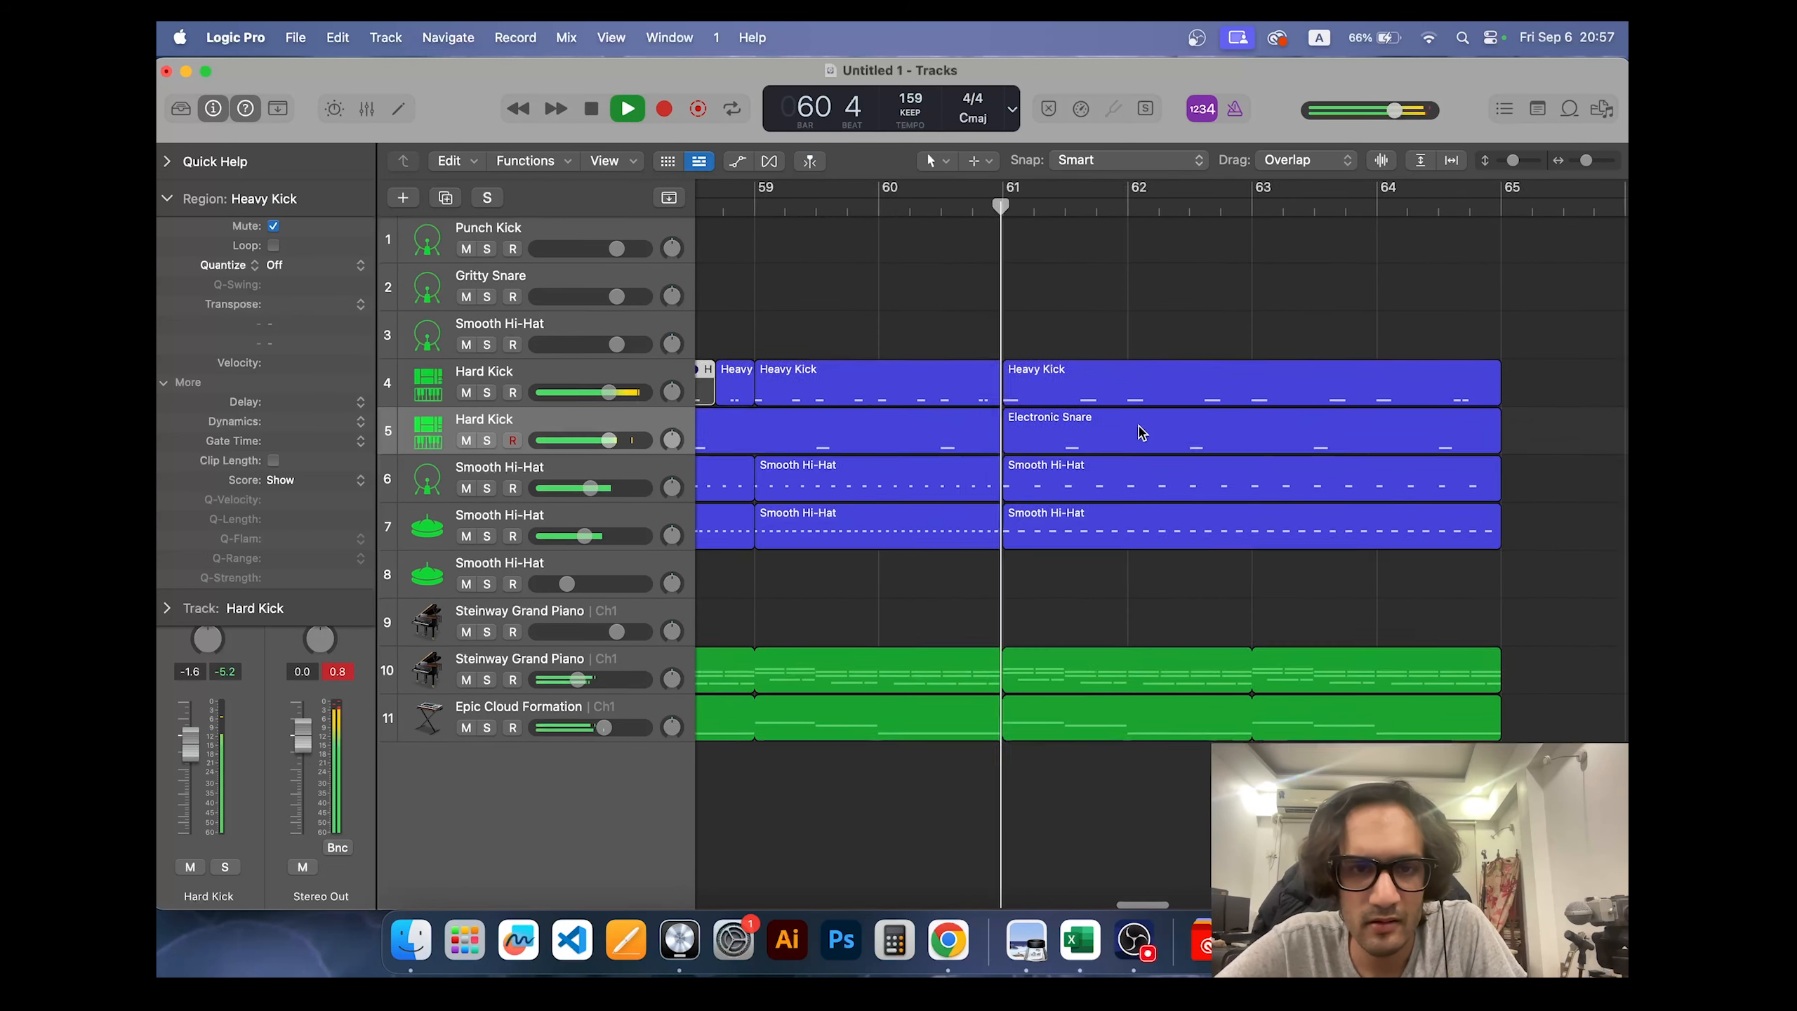
key(space)
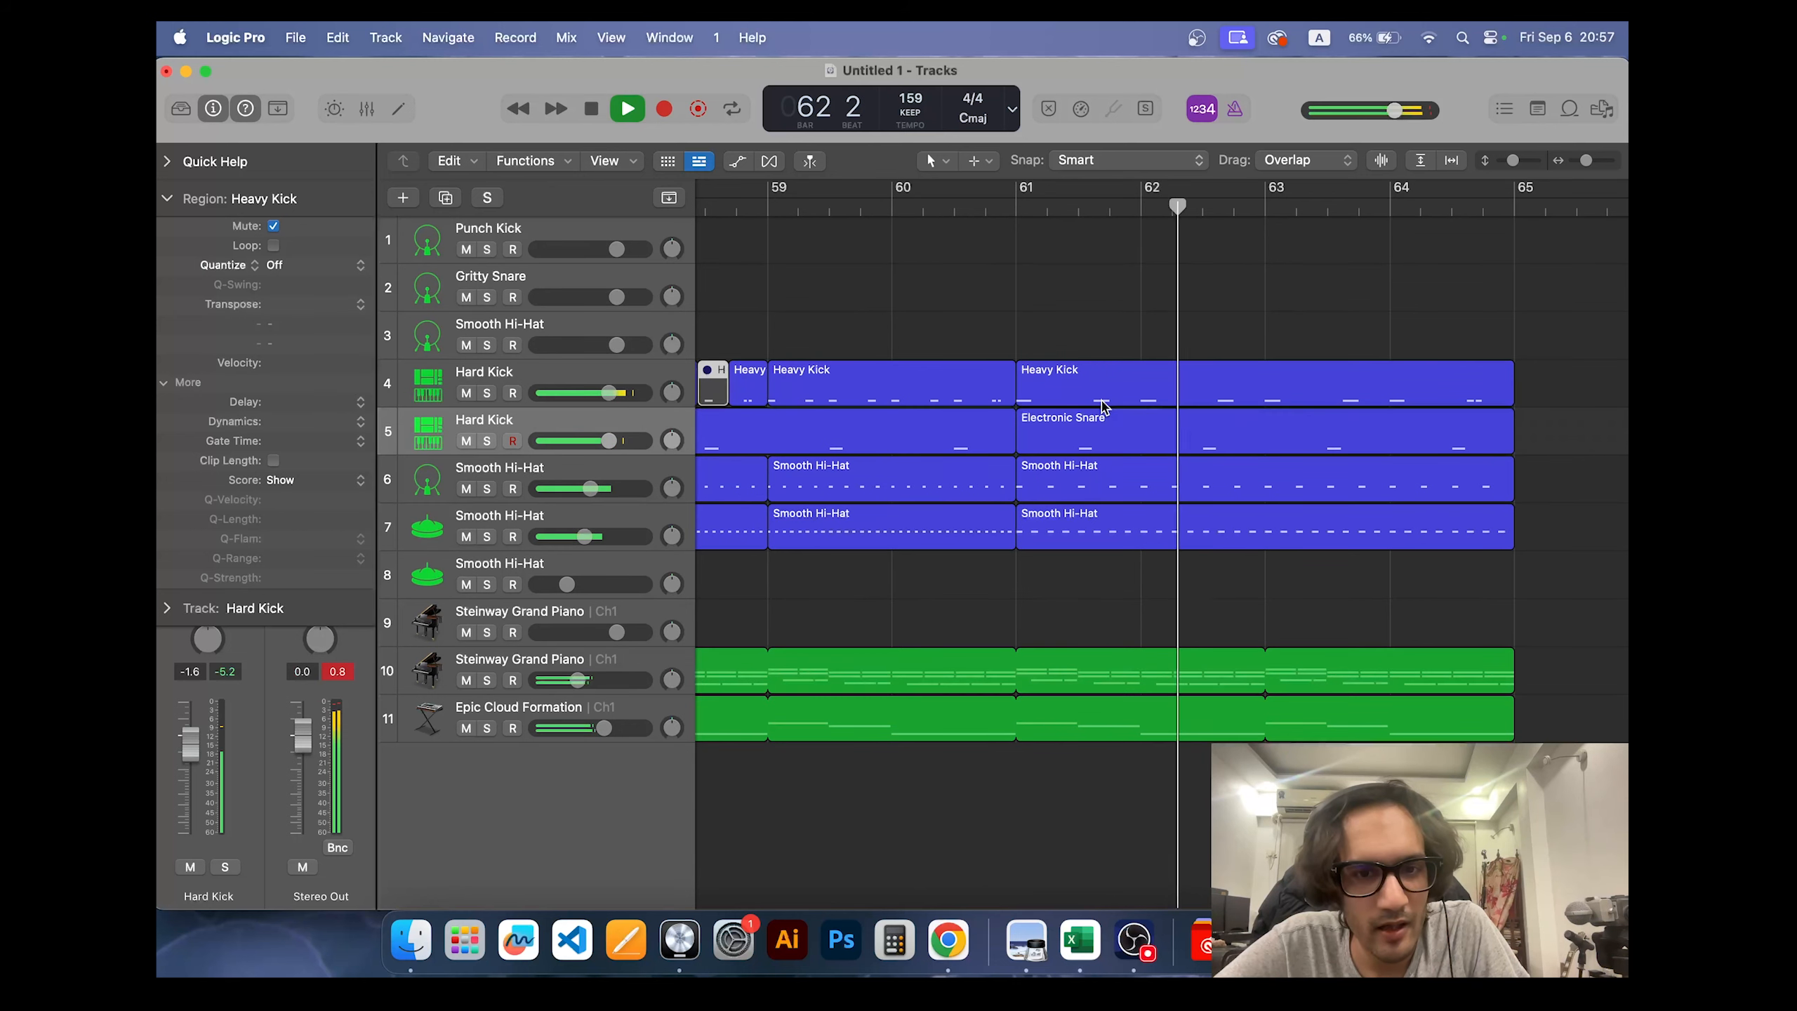
Step: Mute slices of the snare and both hi-hats over most of bar 59 and in the second half of bar 60, playing from bar 59 in between
scroll(991, 481, left, 4)
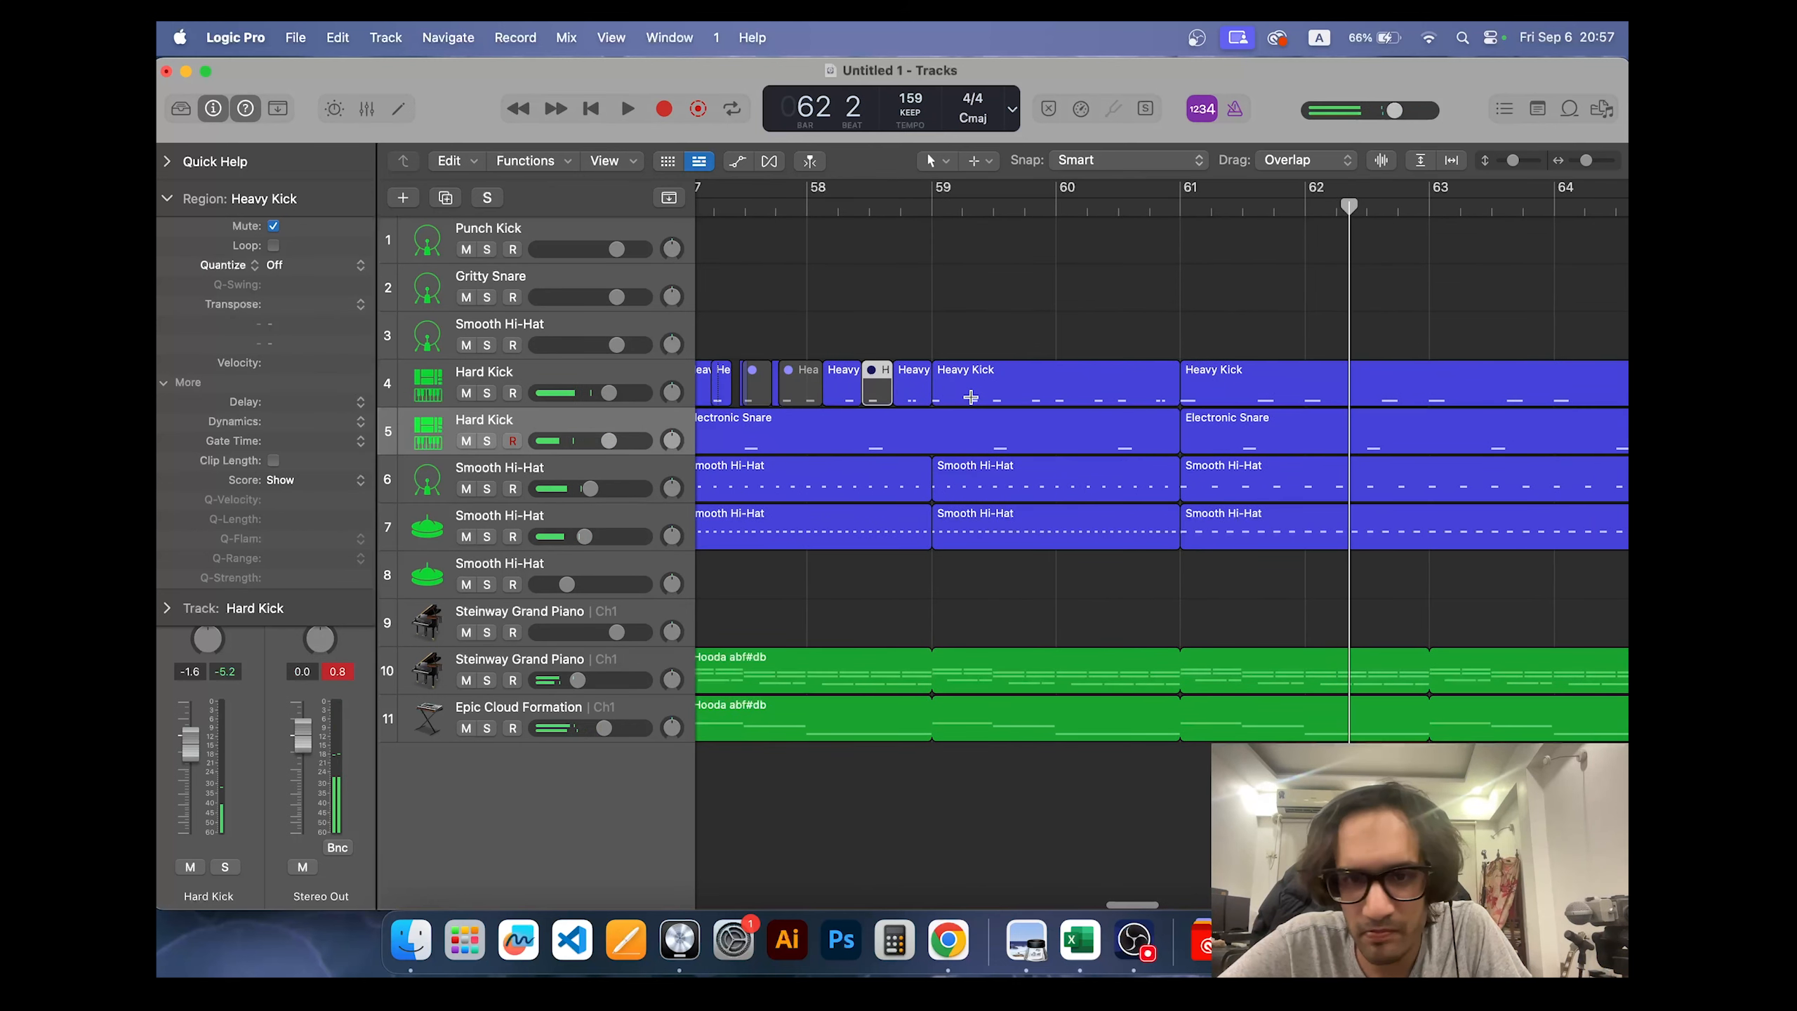
drag(955, 437, 1056, 532)
key(ctrl+m)
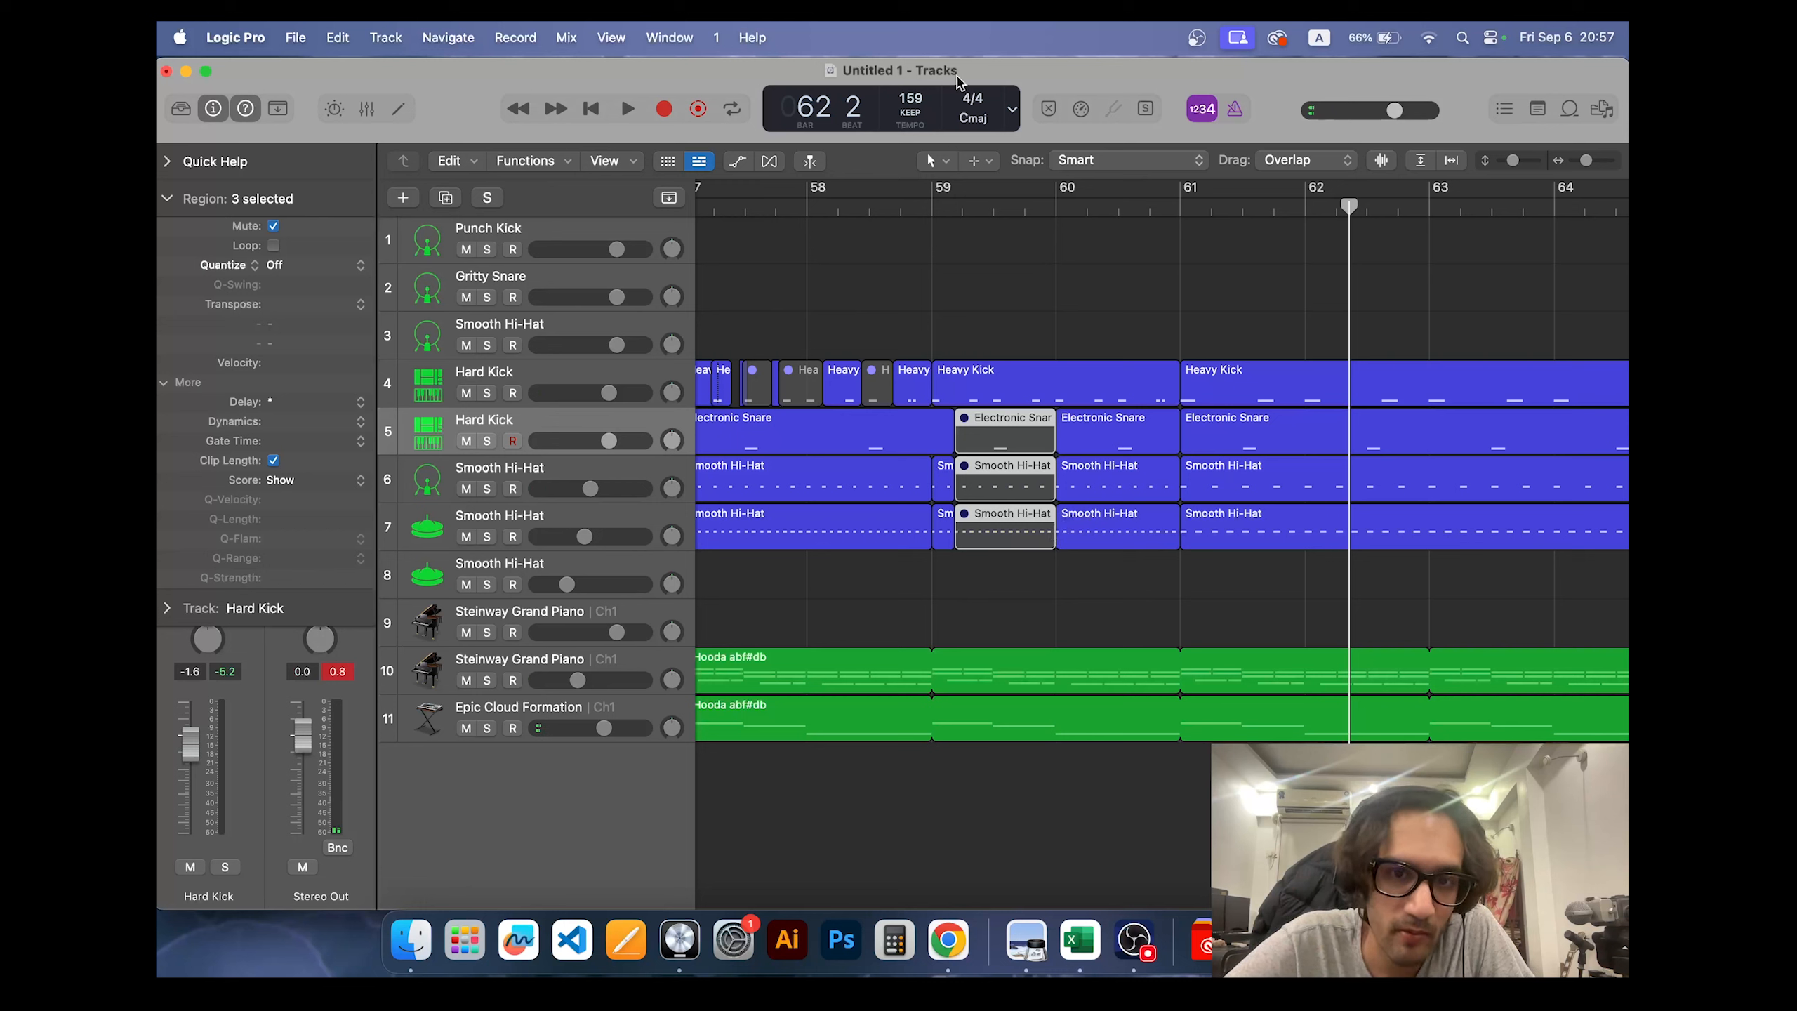
click(922, 203)
key(space)
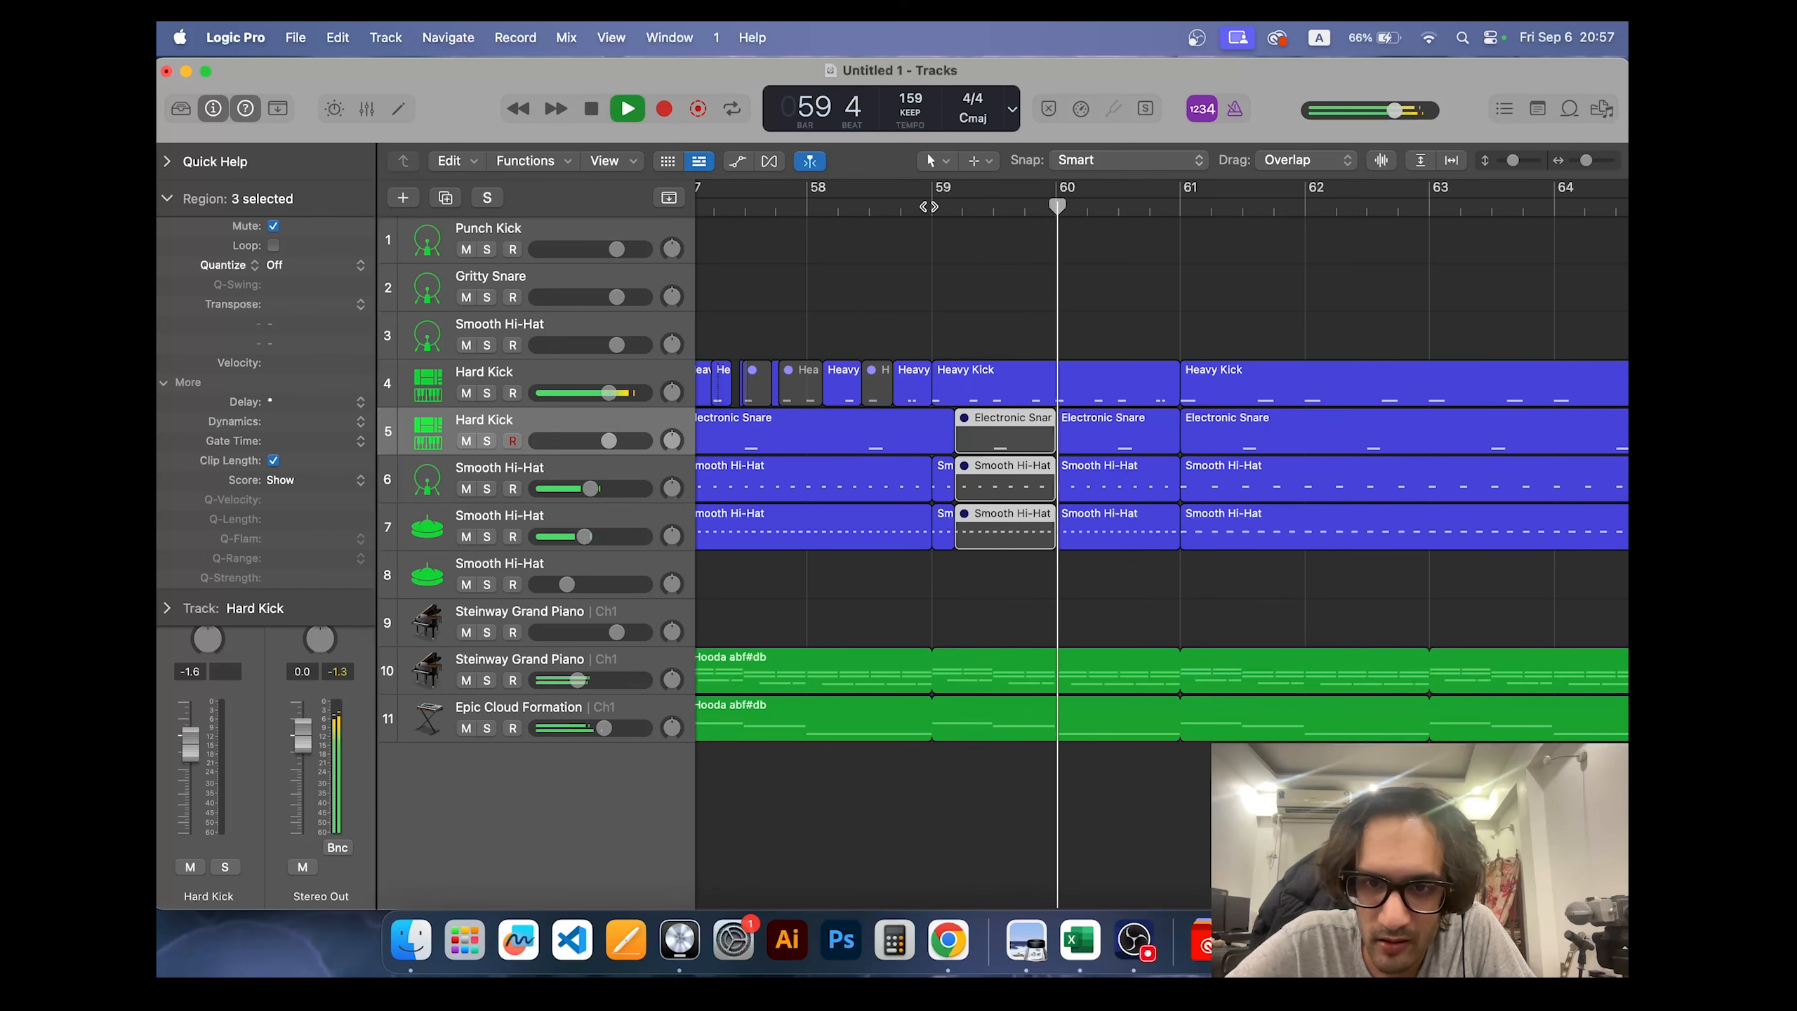
key(space)
drag(1160, 544, 1116, 438)
key(ctrl+m)
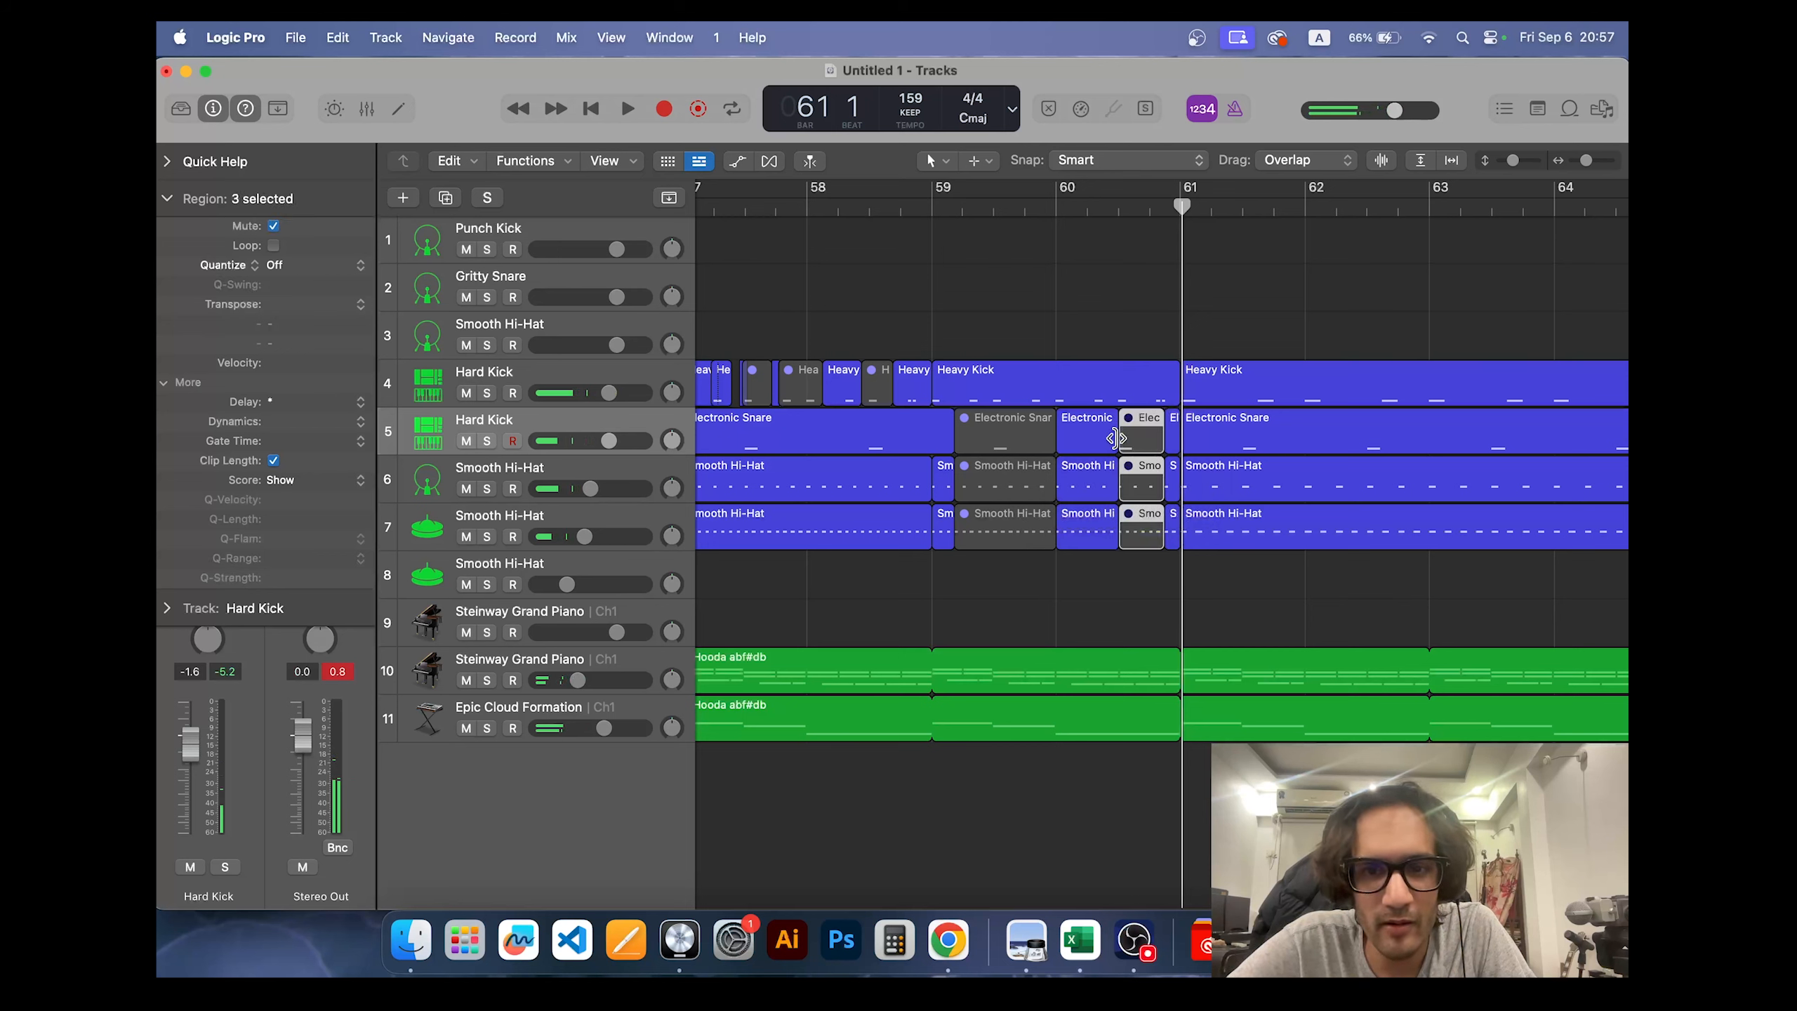
Step: Play the muted drum slices from bar 59, stop in bar 62, and cancel saving the project
click(935, 213)
key(space)
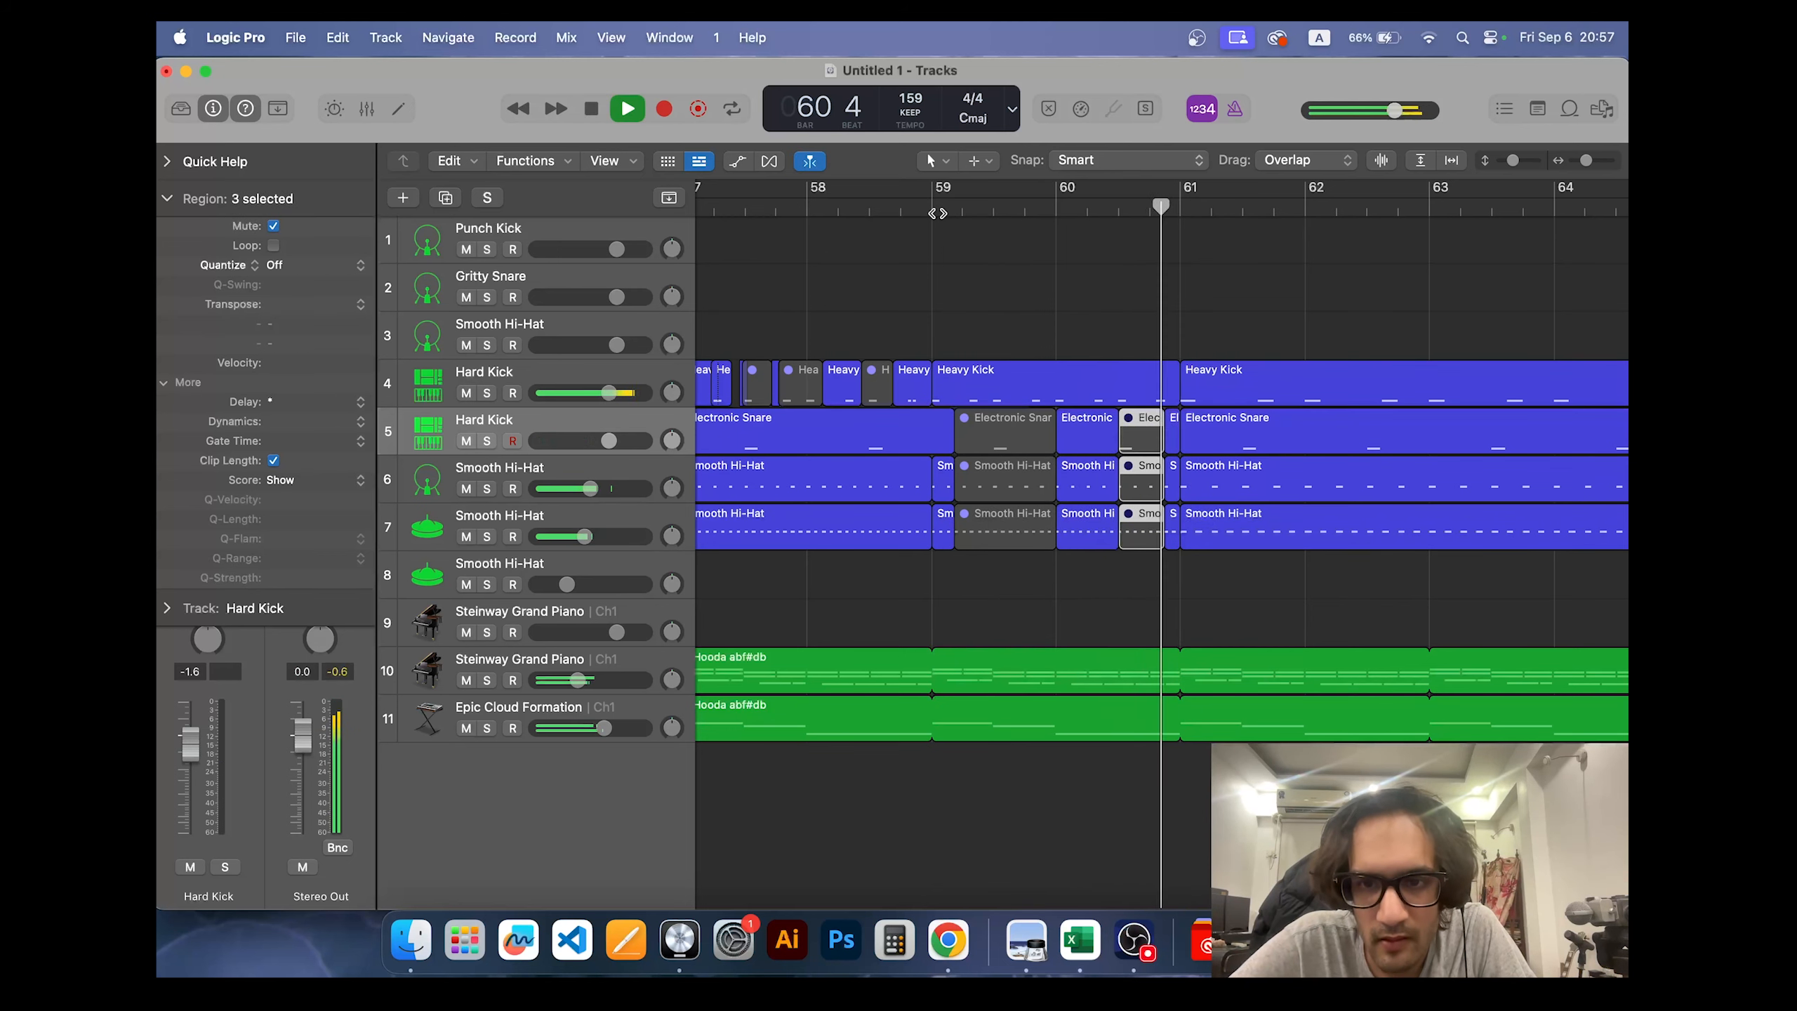
key(super+Left)
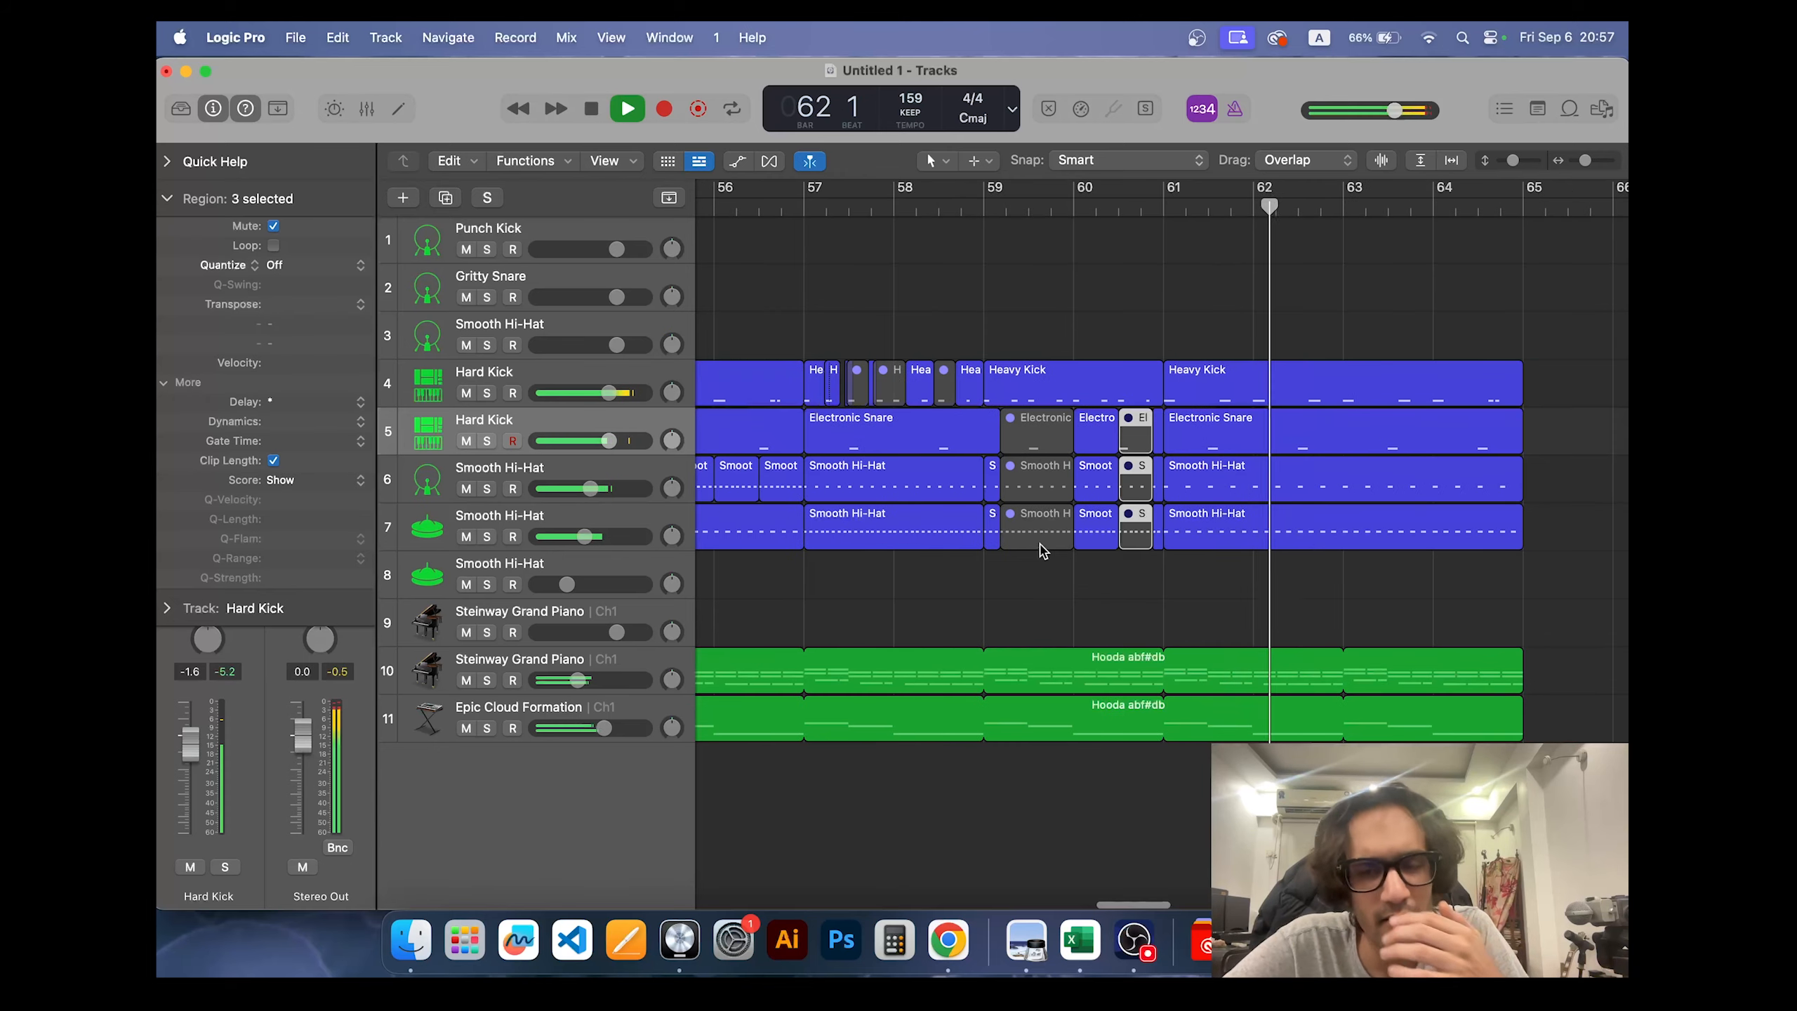
key(super+Left)
key(super+s)
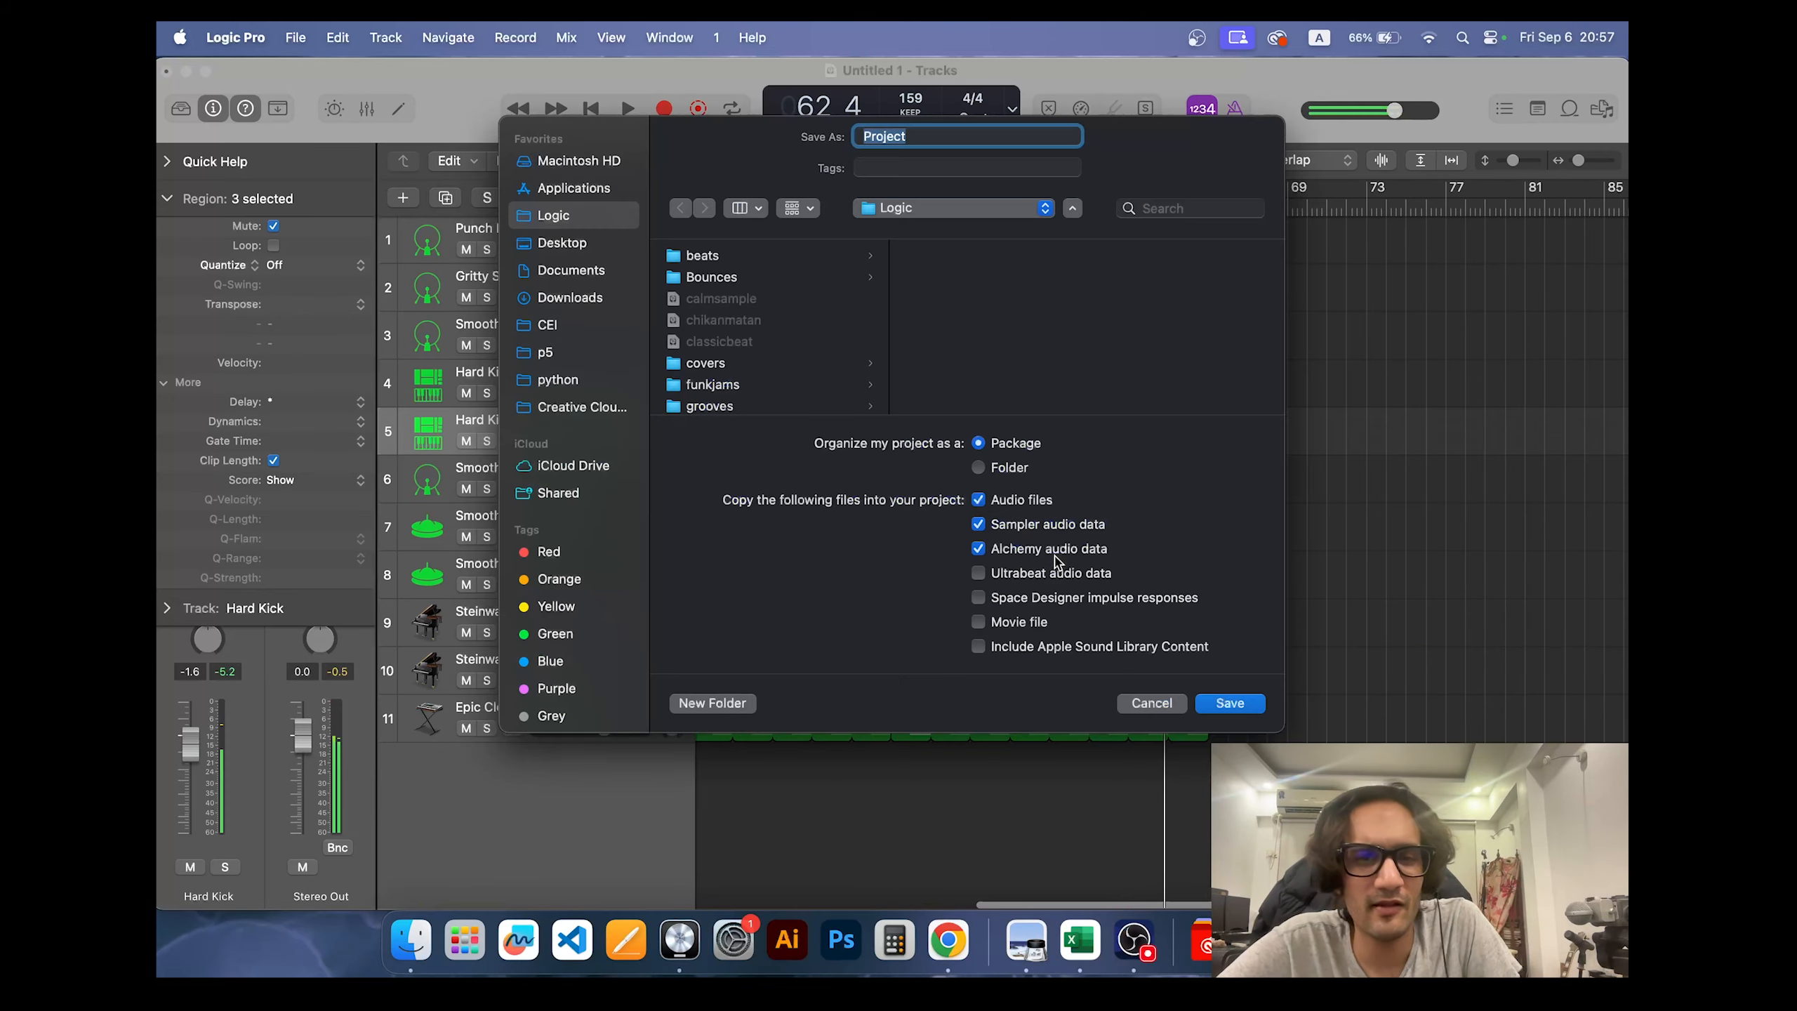
click(1164, 702)
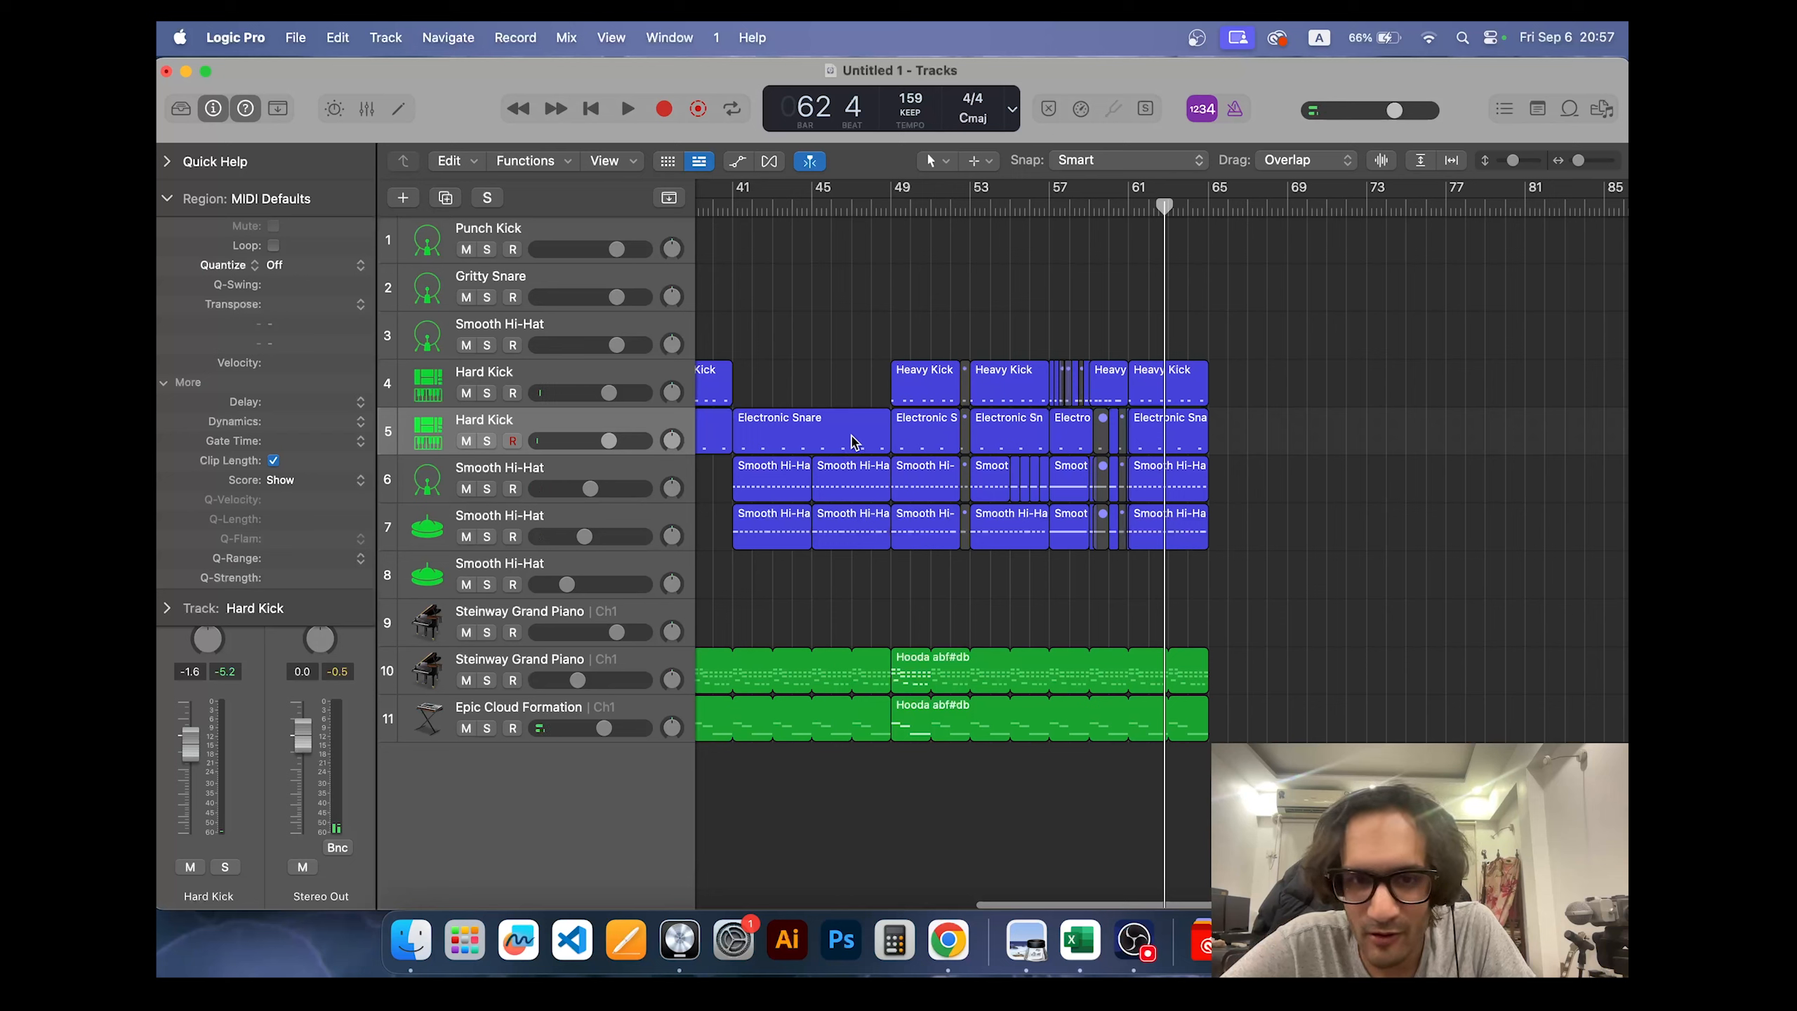
Step: Copy the electronic snare region from bar 41 to track 8 at bar 57, and switch that track's Drum Synth to Snares and Claps, Snappy Snare
drag(818, 445, 1132, 593)
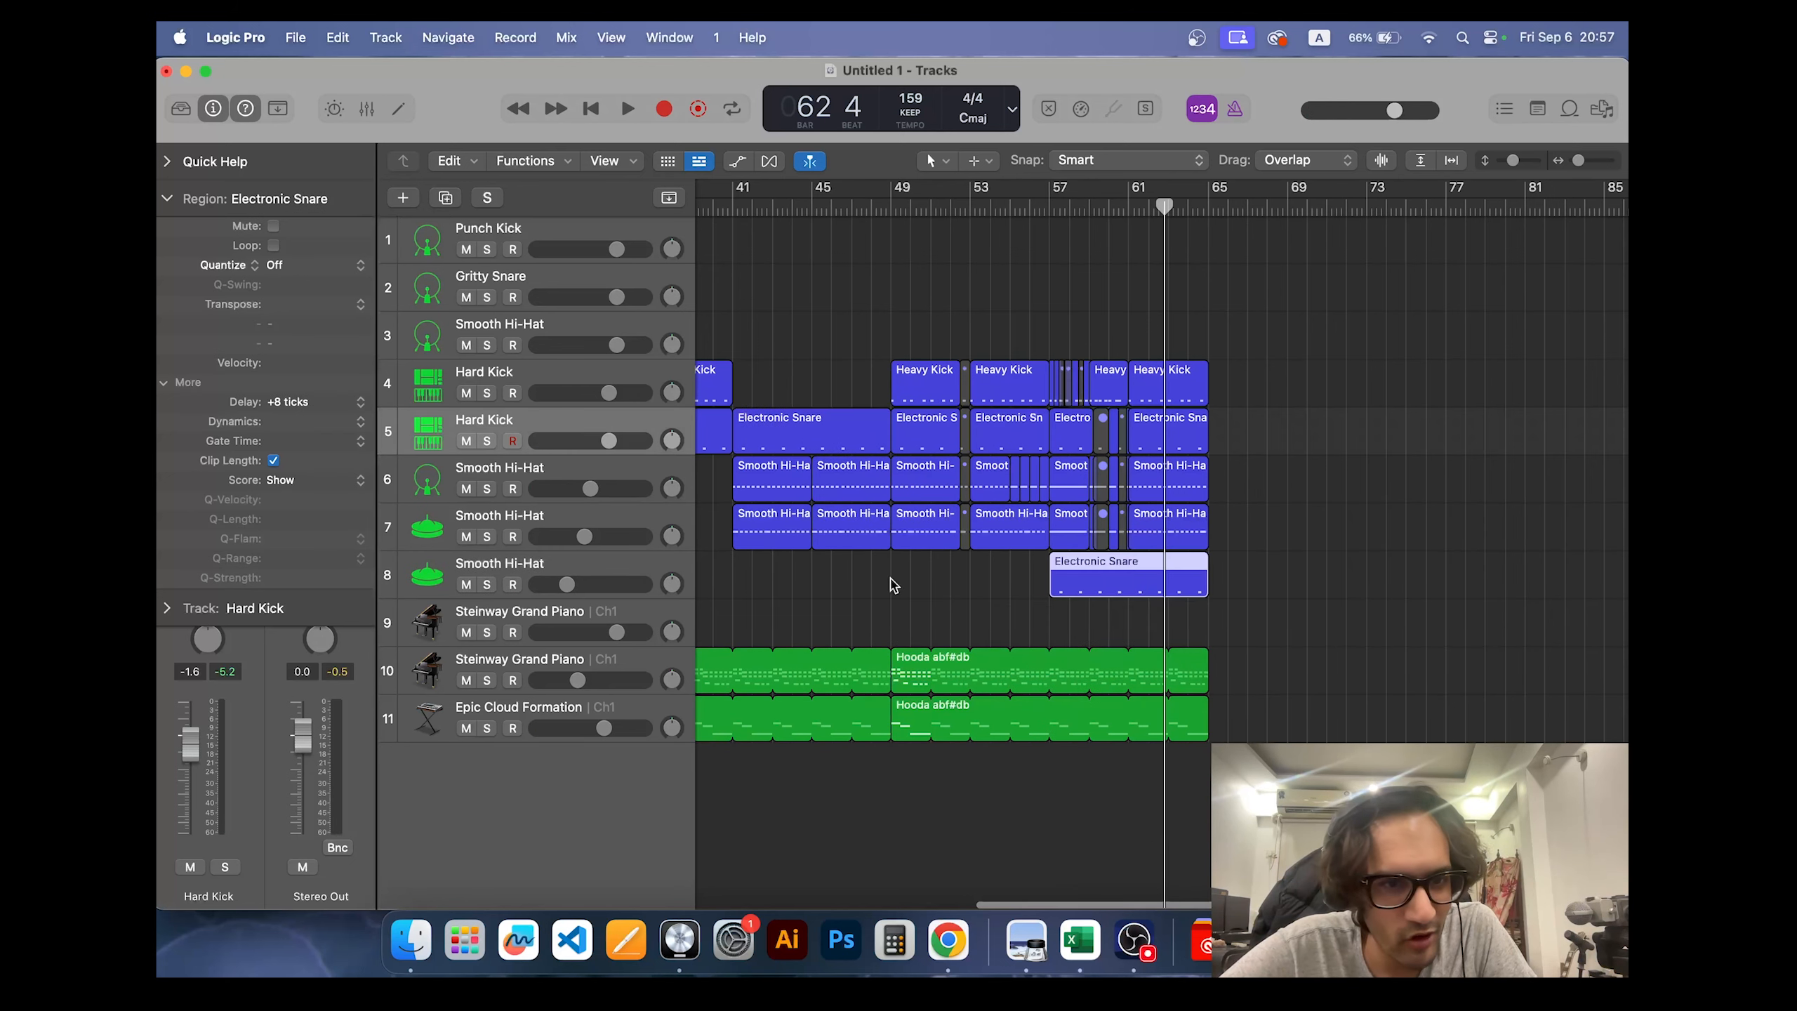
click(584, 575)
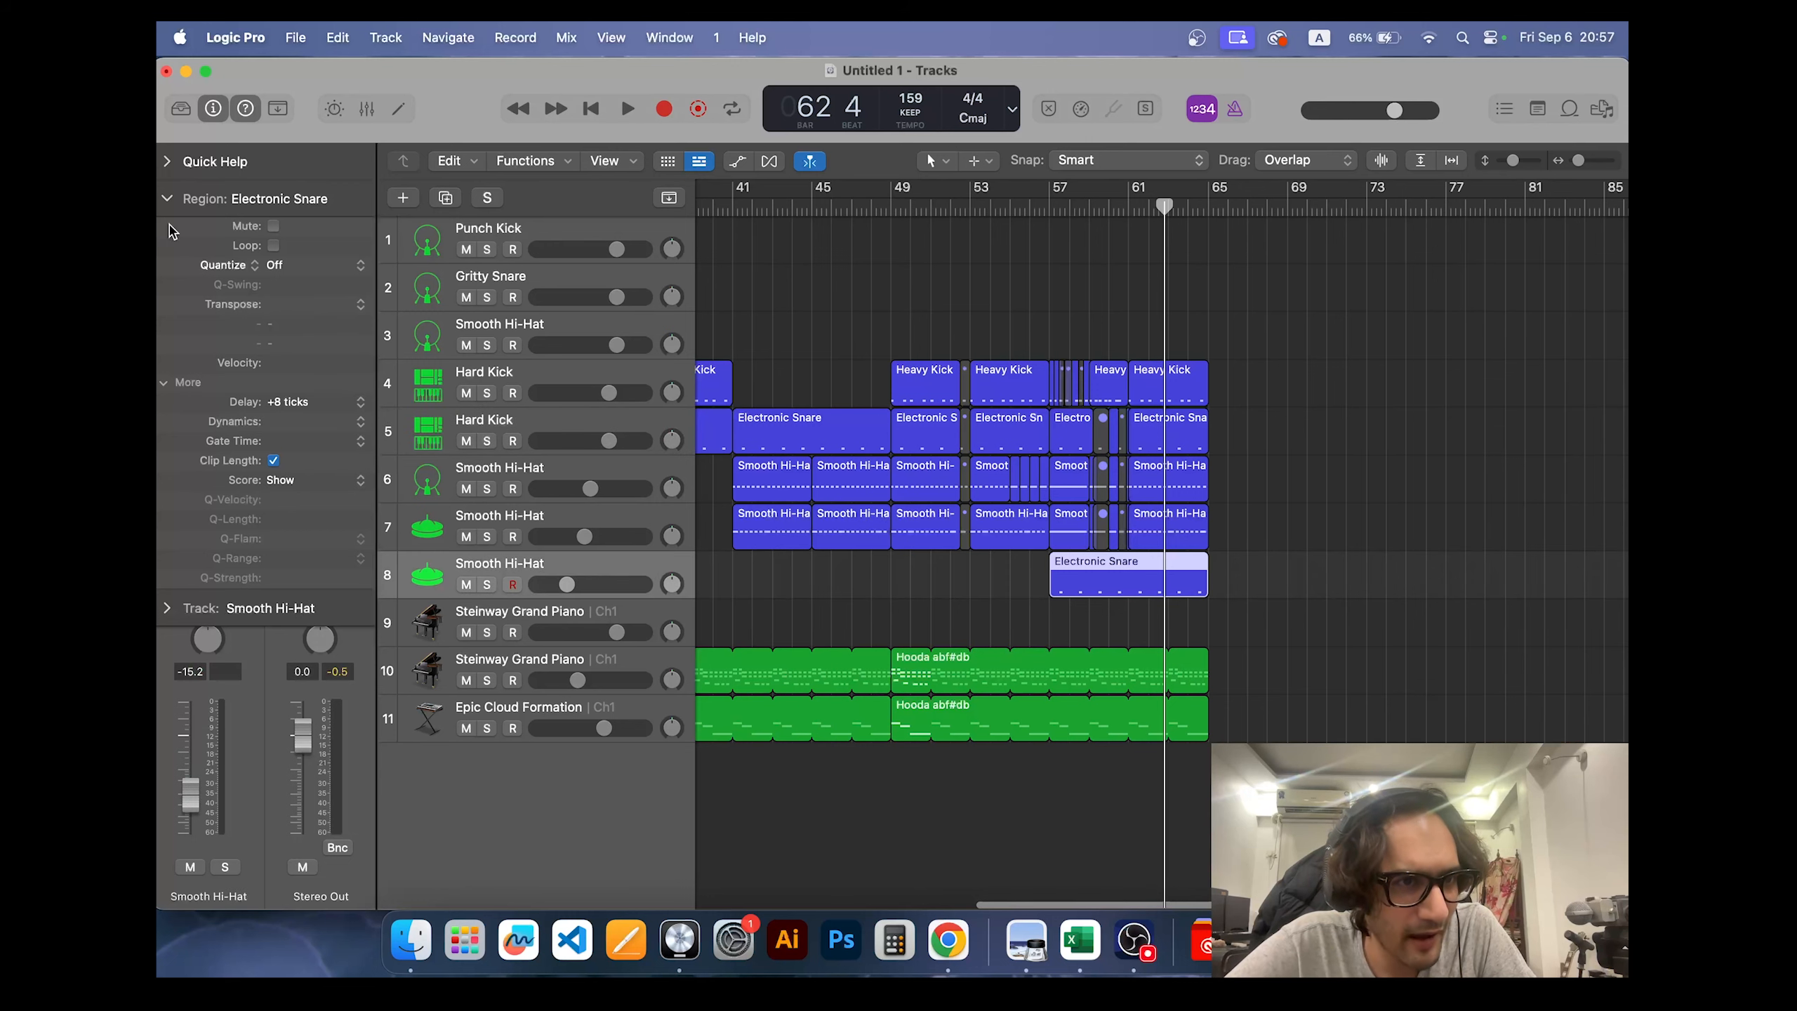
click(167, 200)
click(210, 467)
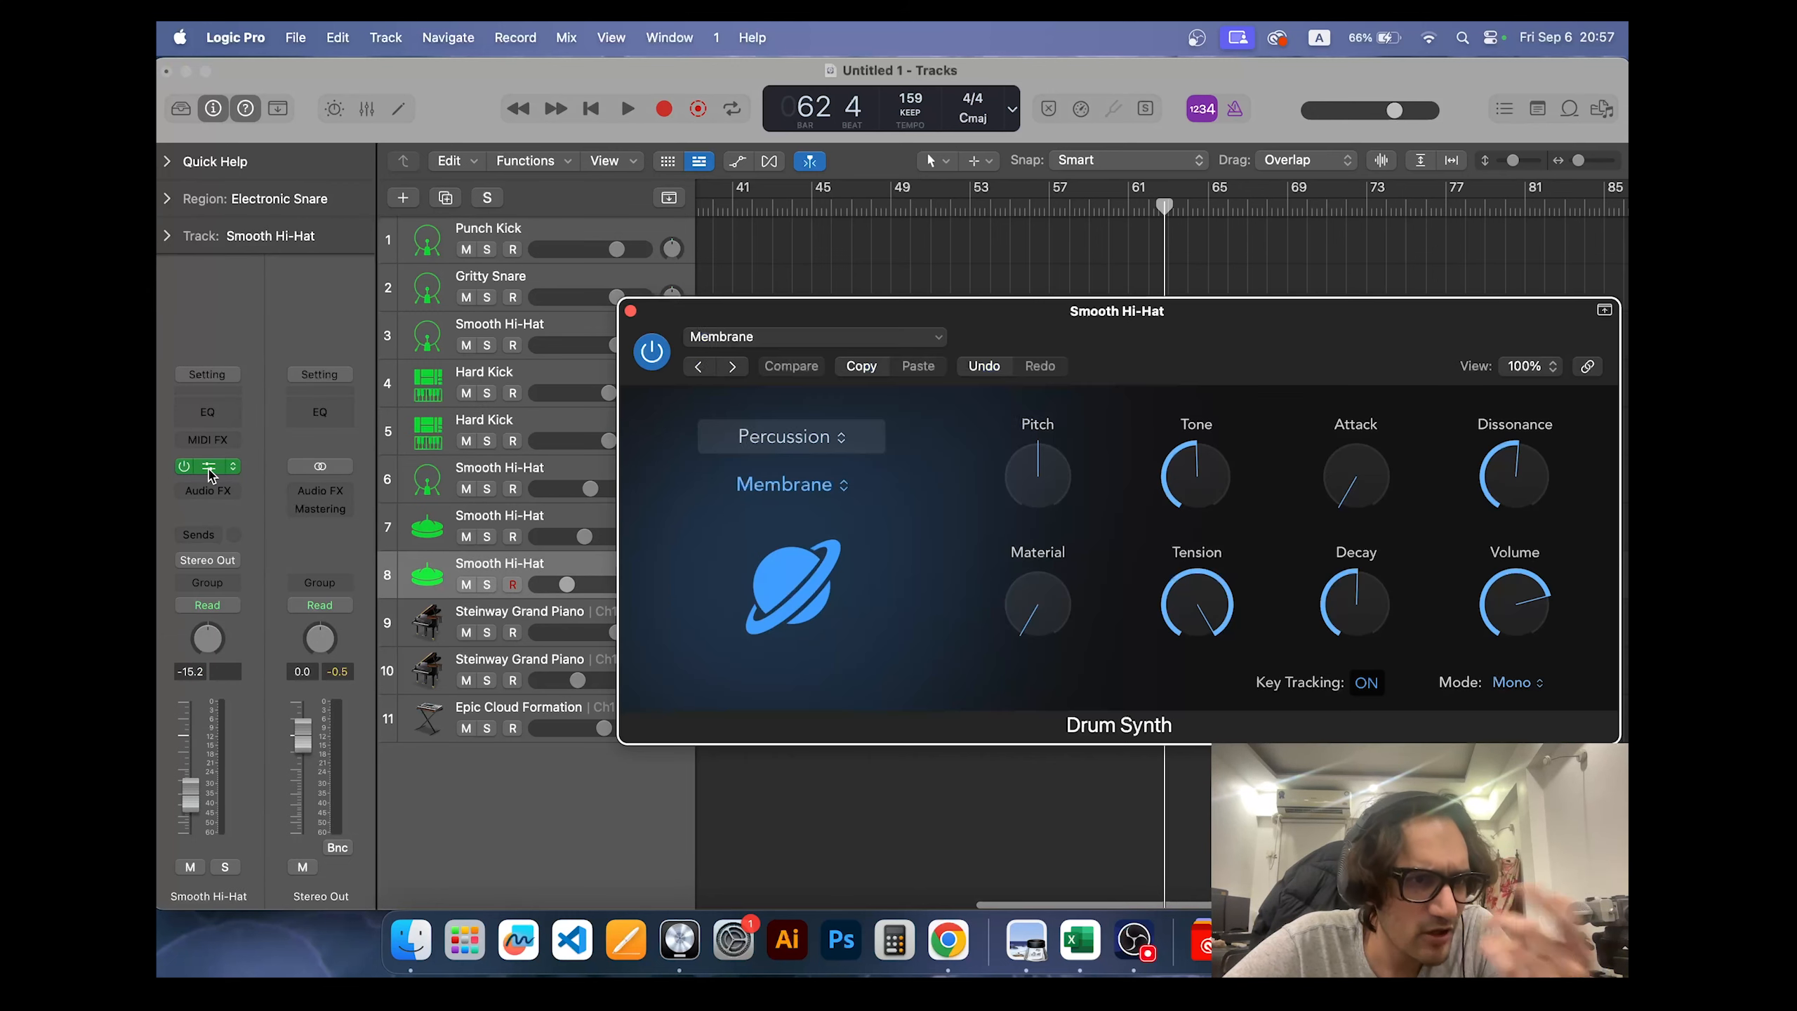
click(761, 425)
click(765, 419)
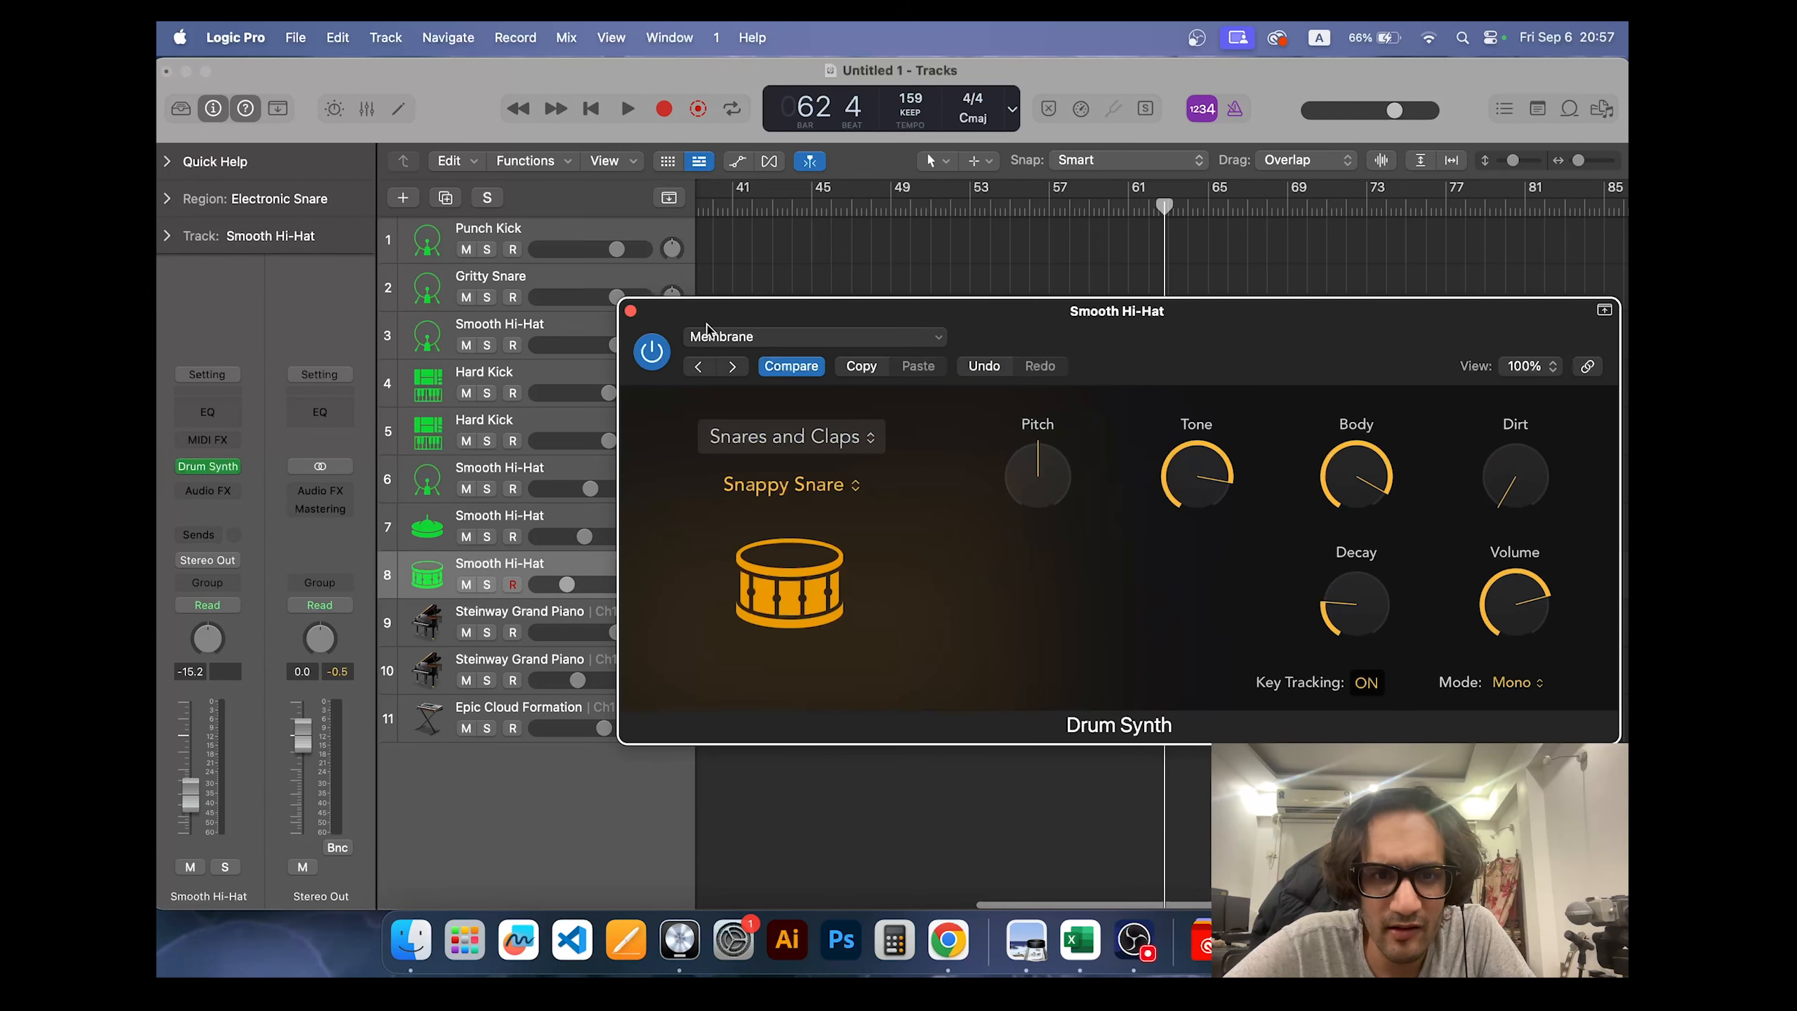
click(632, 314)
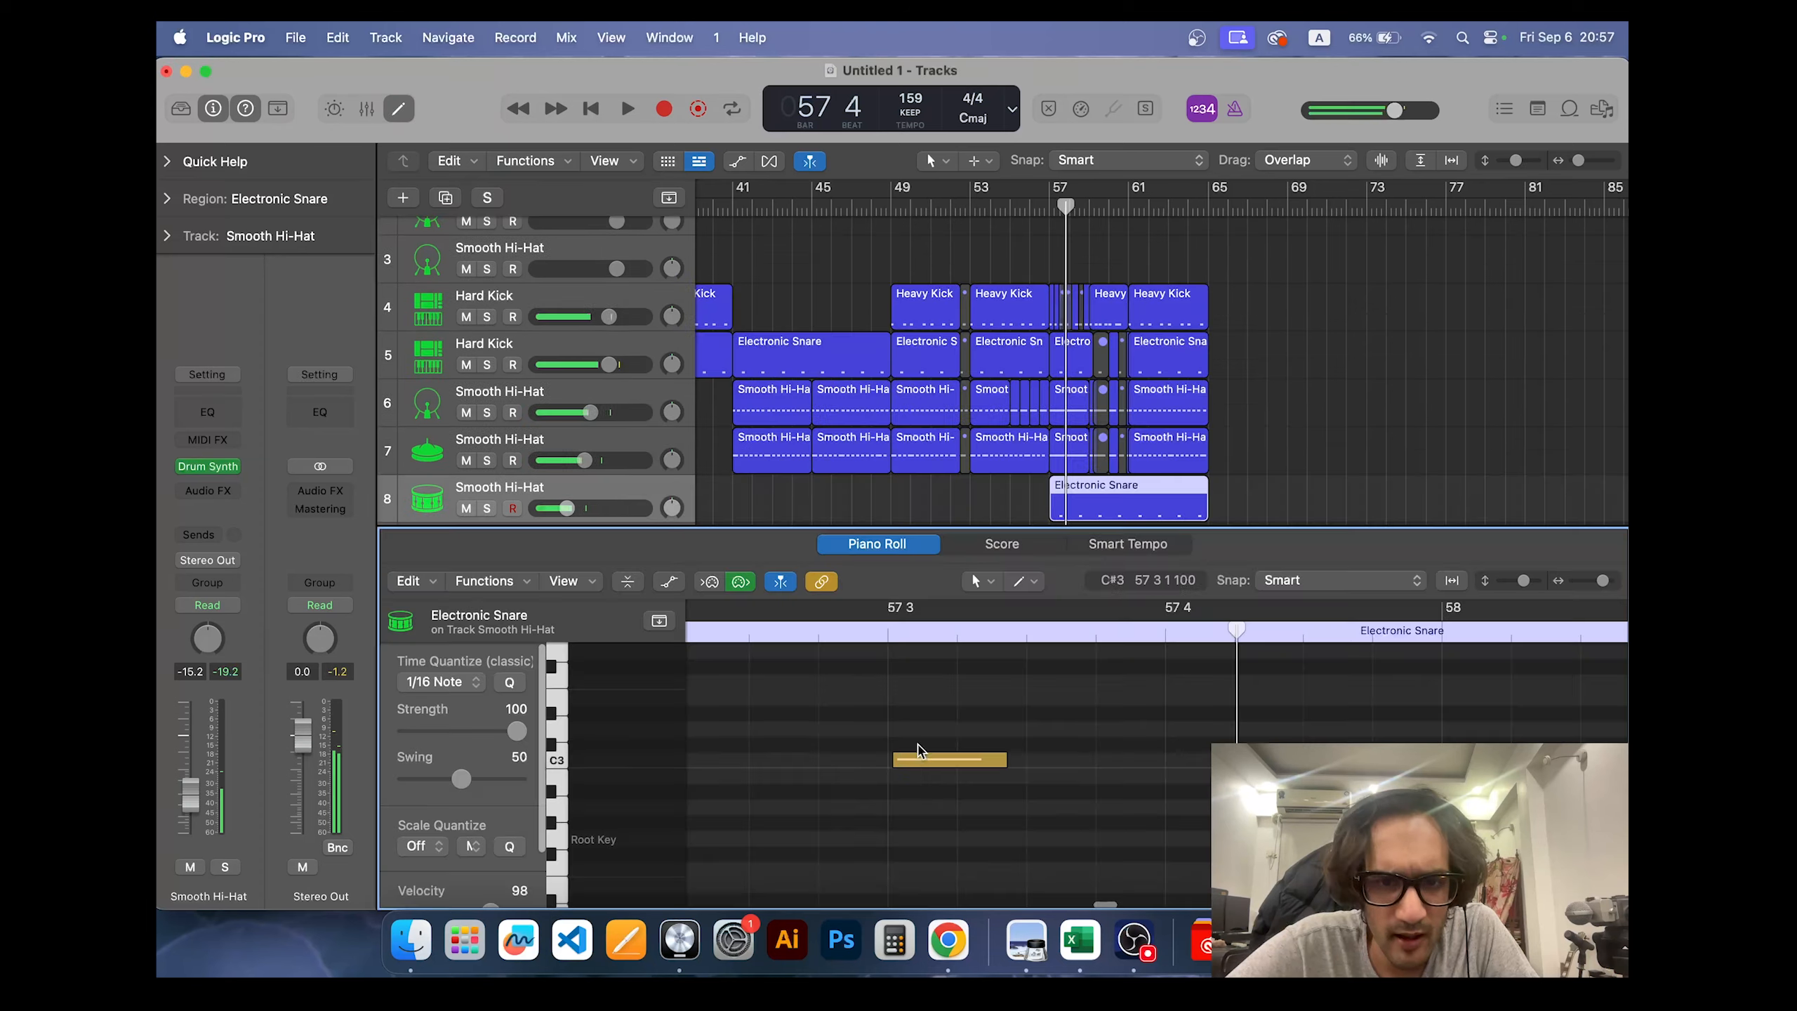
Step: Quantize all eight notes of the track 8 snare region to 1/16 notes and nudge them slightly earlier around beat 3
click(920, 757)
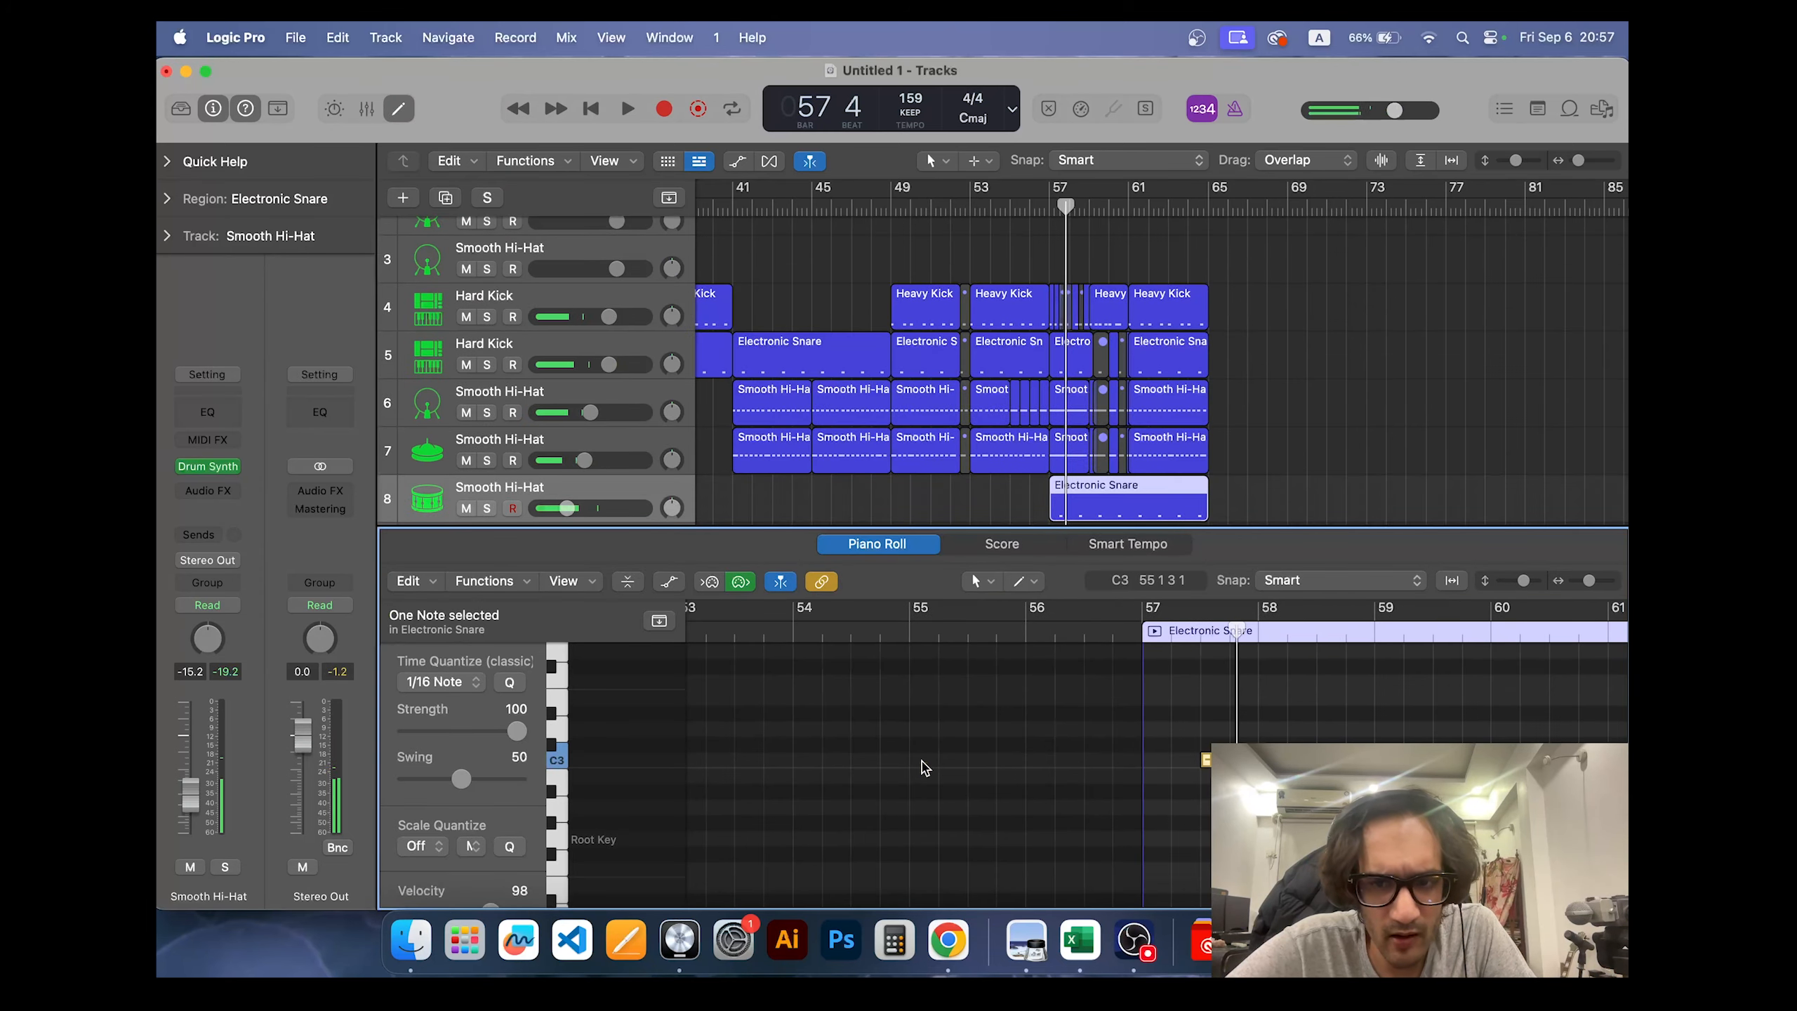
key(super+Right)
key(super+a)
key(q)
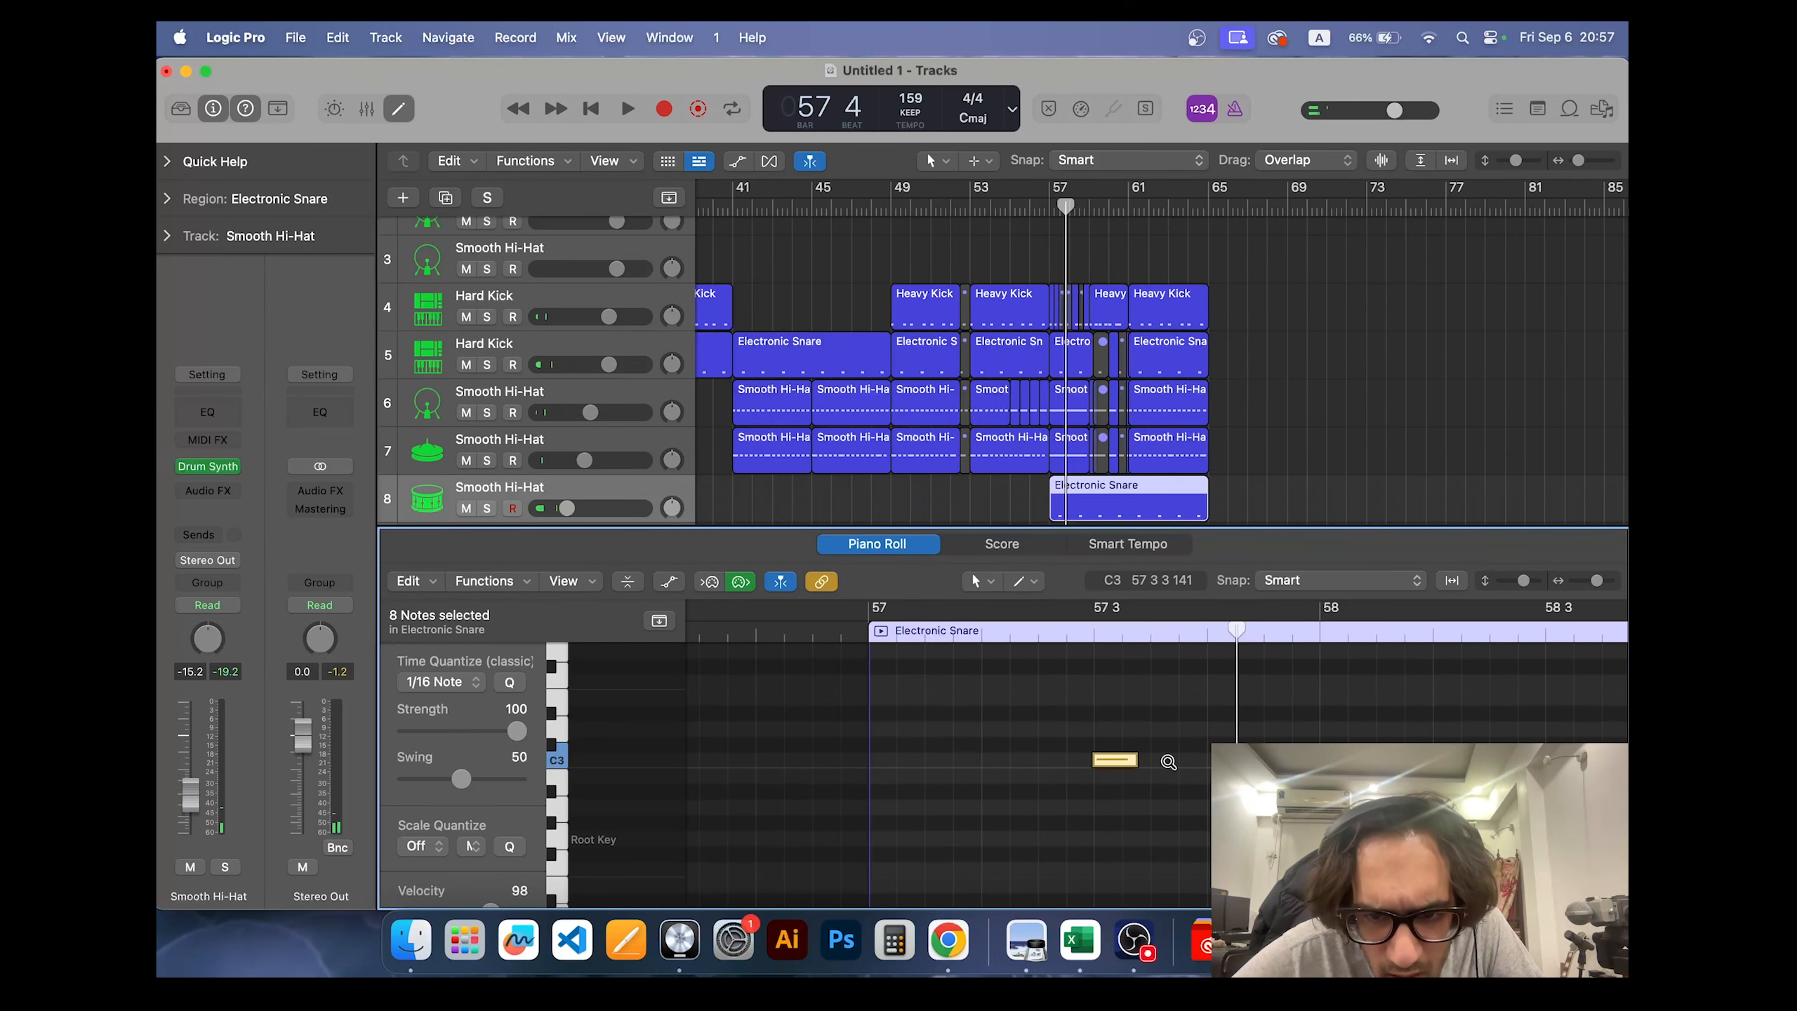
scroll(1167, 760, up, 5)
scroll(1167, 761, left, 8)
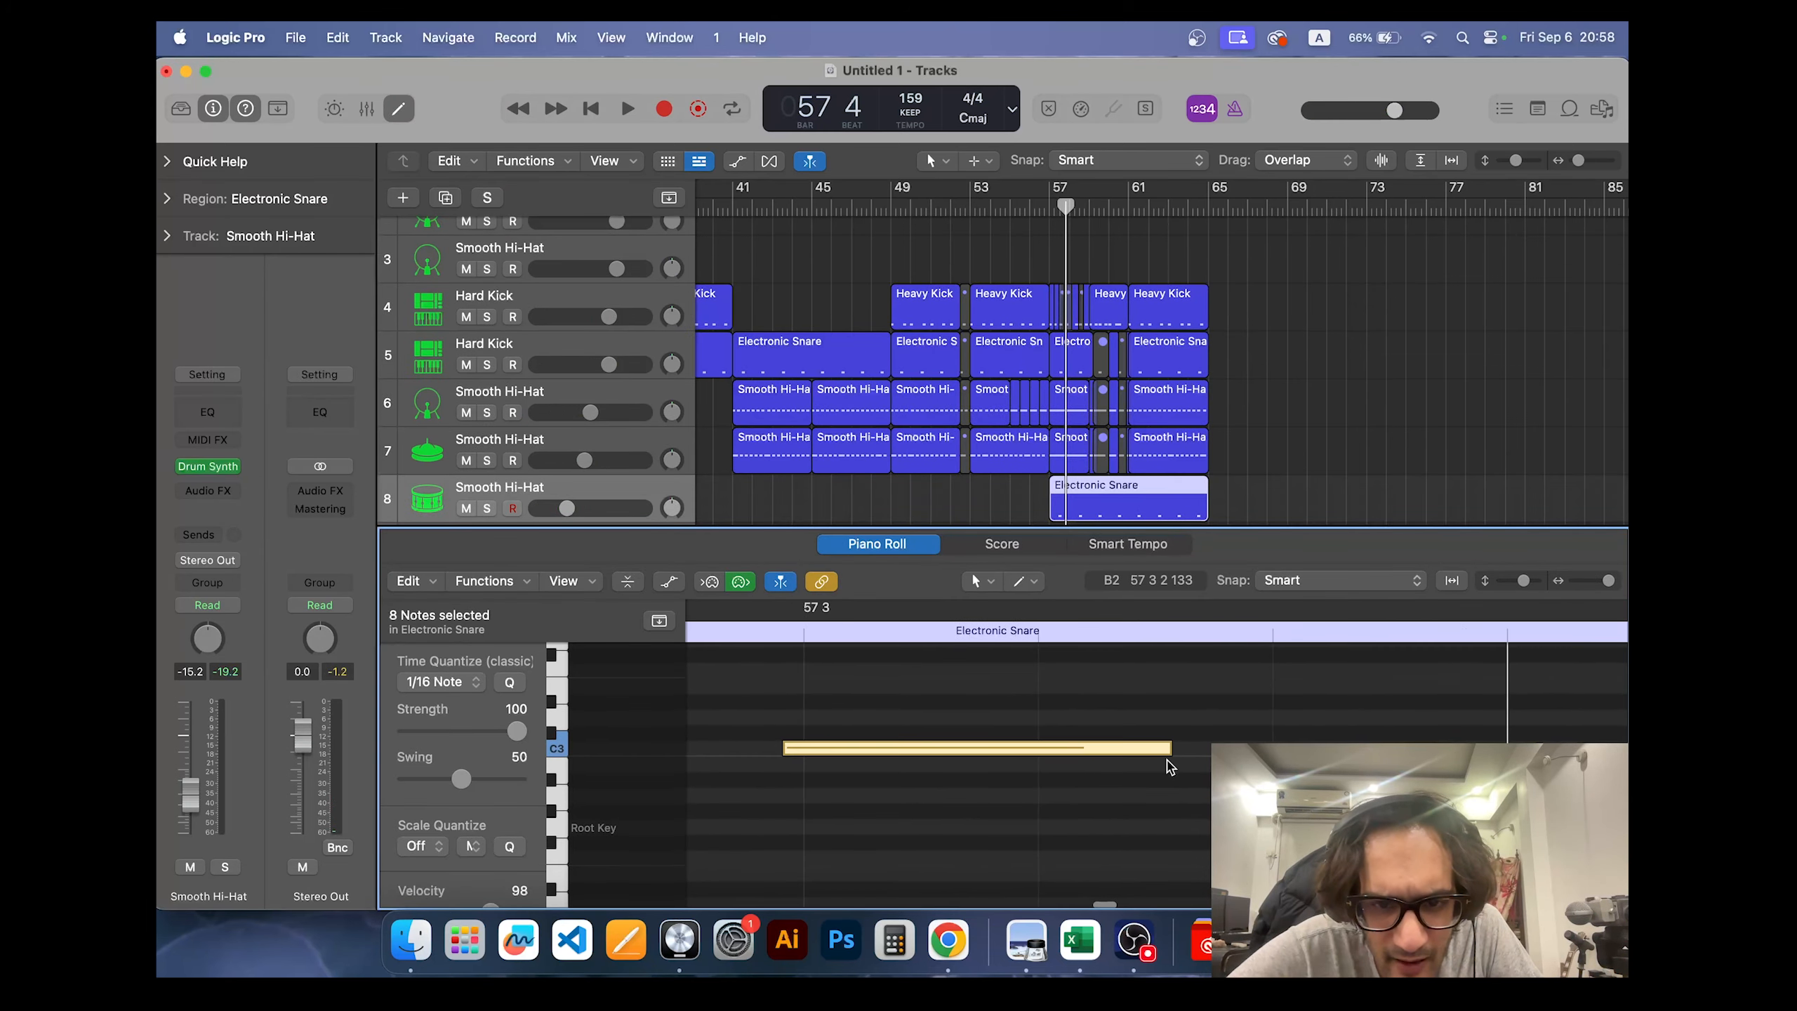
scroll(1167, 760, right, 2)
scroll(1107, 765, left, 5)
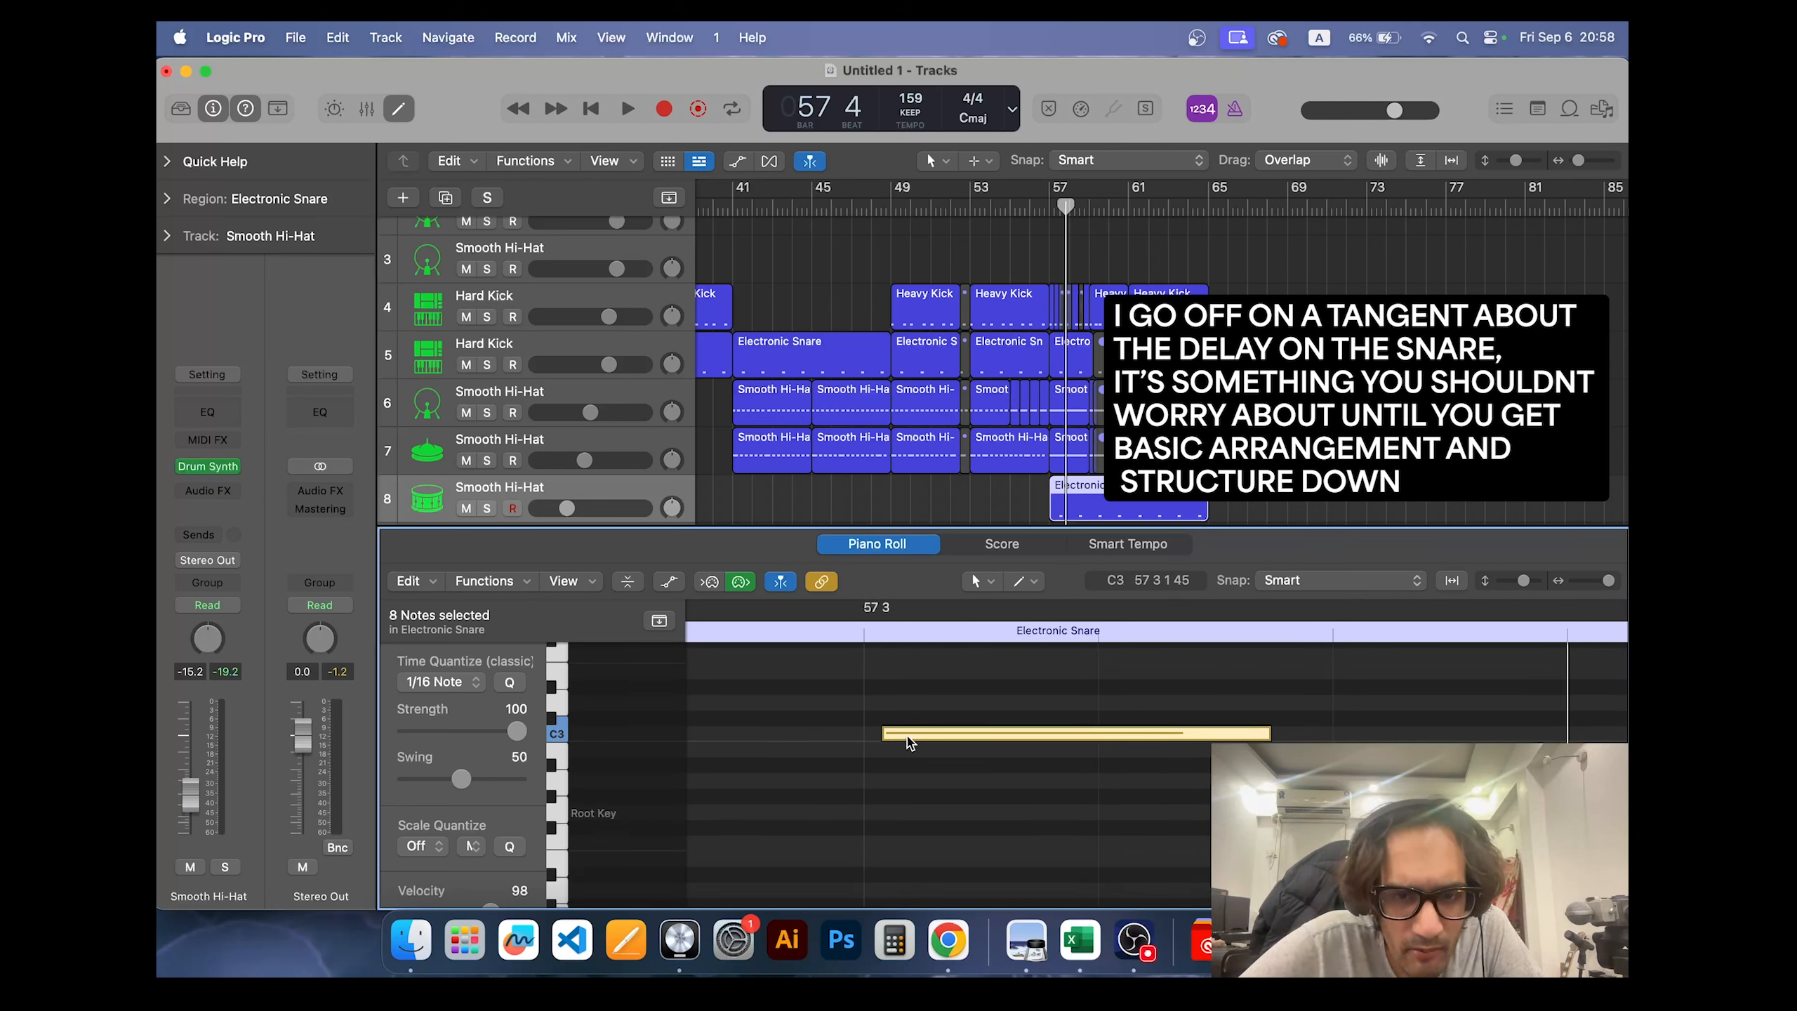
drag(911, 741, 899, 741)
click(1049, 196)
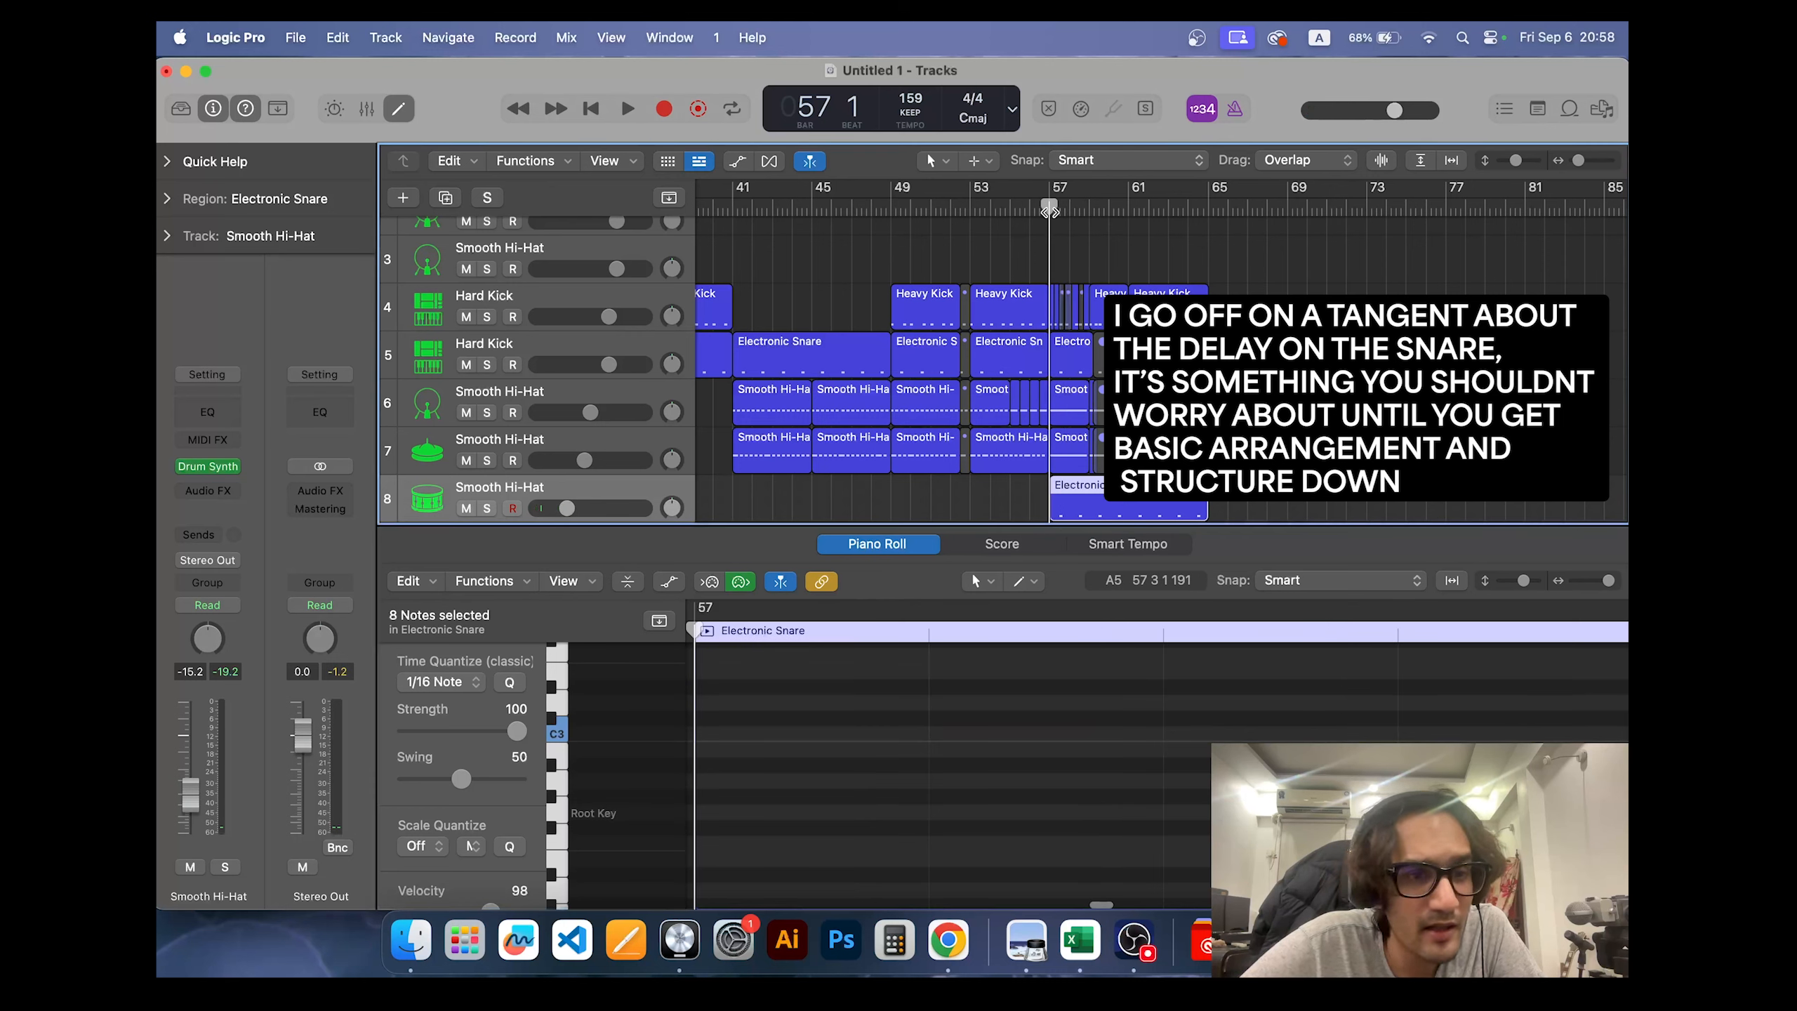
Step: Shift the selected snare notes slightly earlier to start exactly on beat 3, and check the region's delay setting
scroll(999, 814, down, 3)
scroll(999, 815, right, 3)
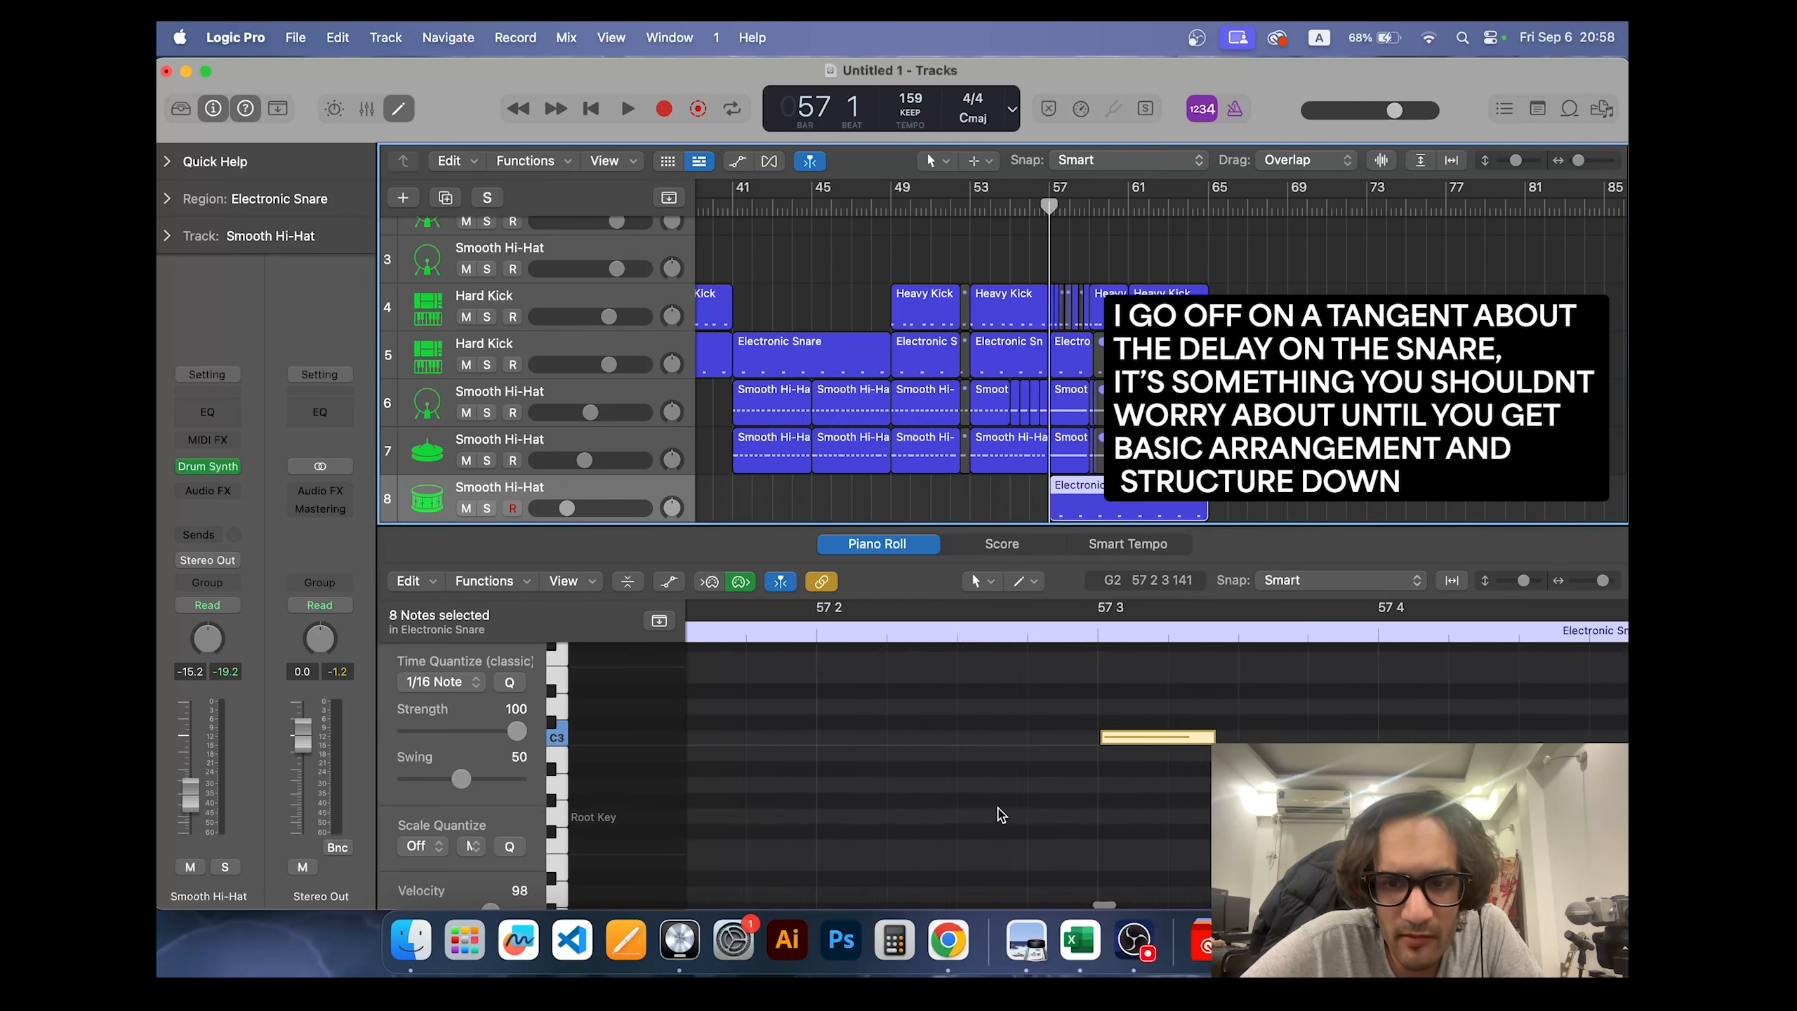
click(559, 731)
scroll(1093, 812, right, 1)
scroll(1094, 813, down, 1)
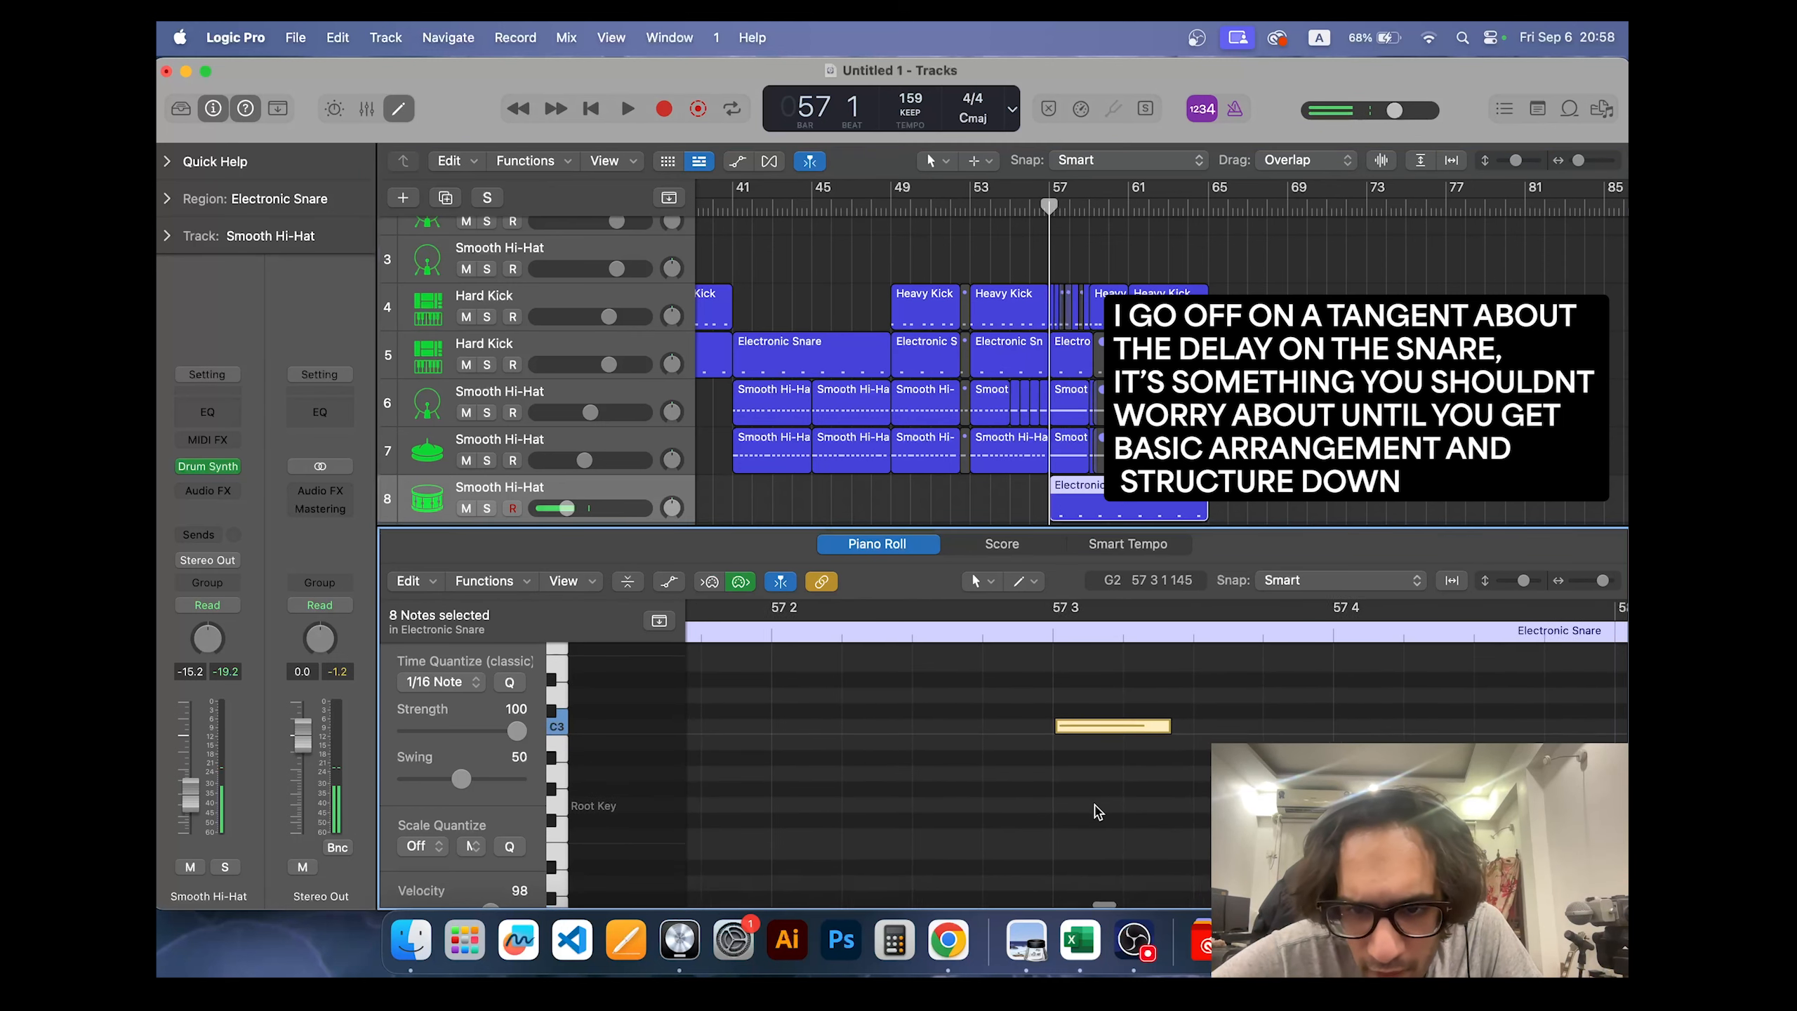
scroll(1121, 761, up, 3)
scroll(1121, 761, right, 5)
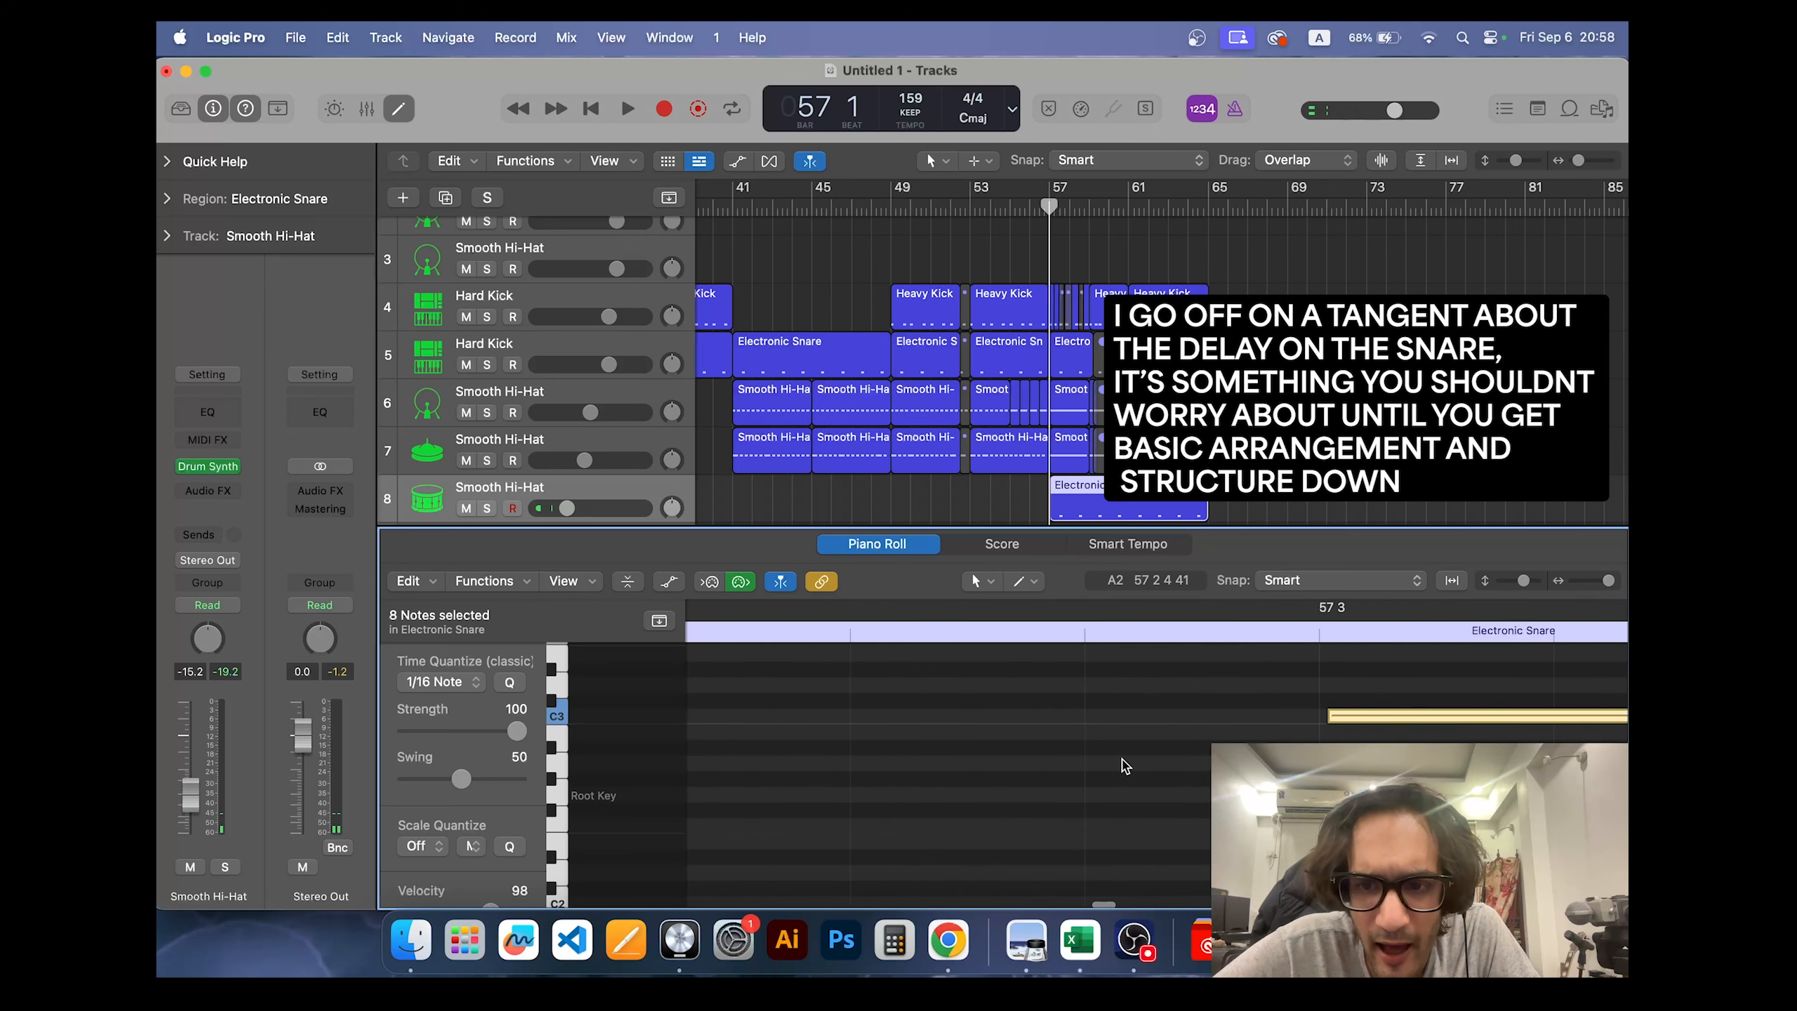
drag(1328, 716, 1319, 717)
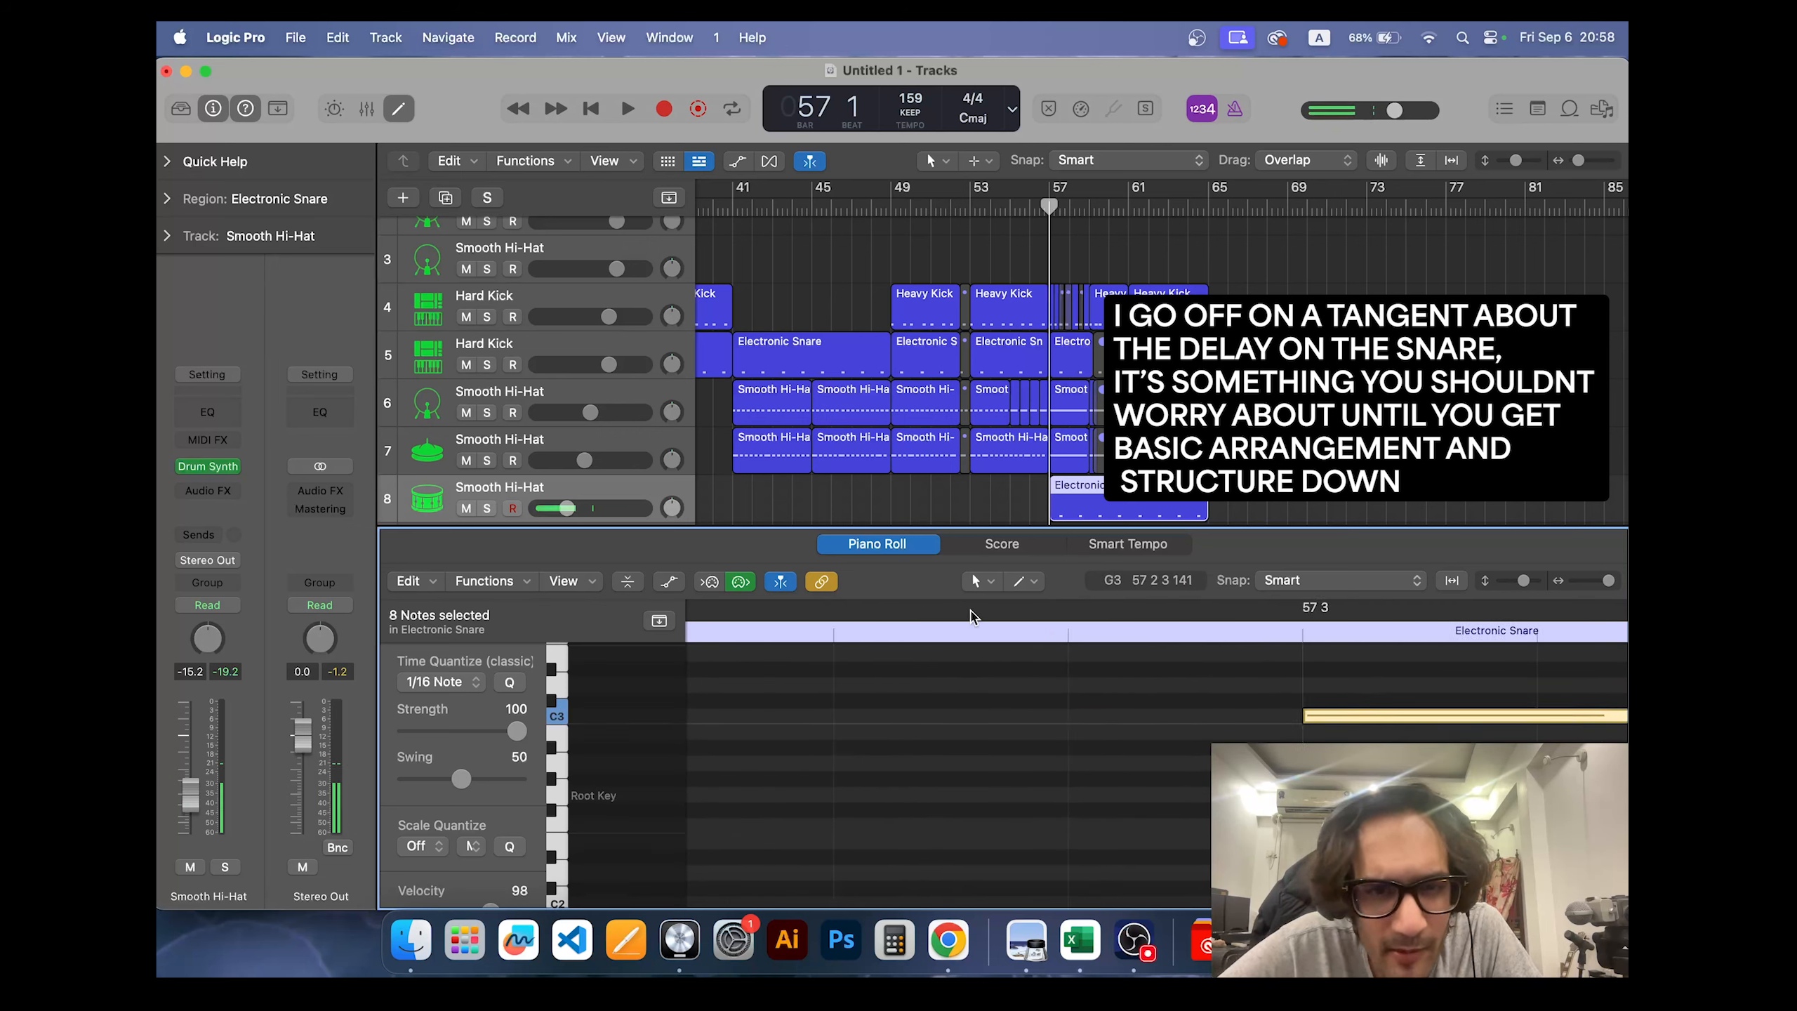
click(244, 208)
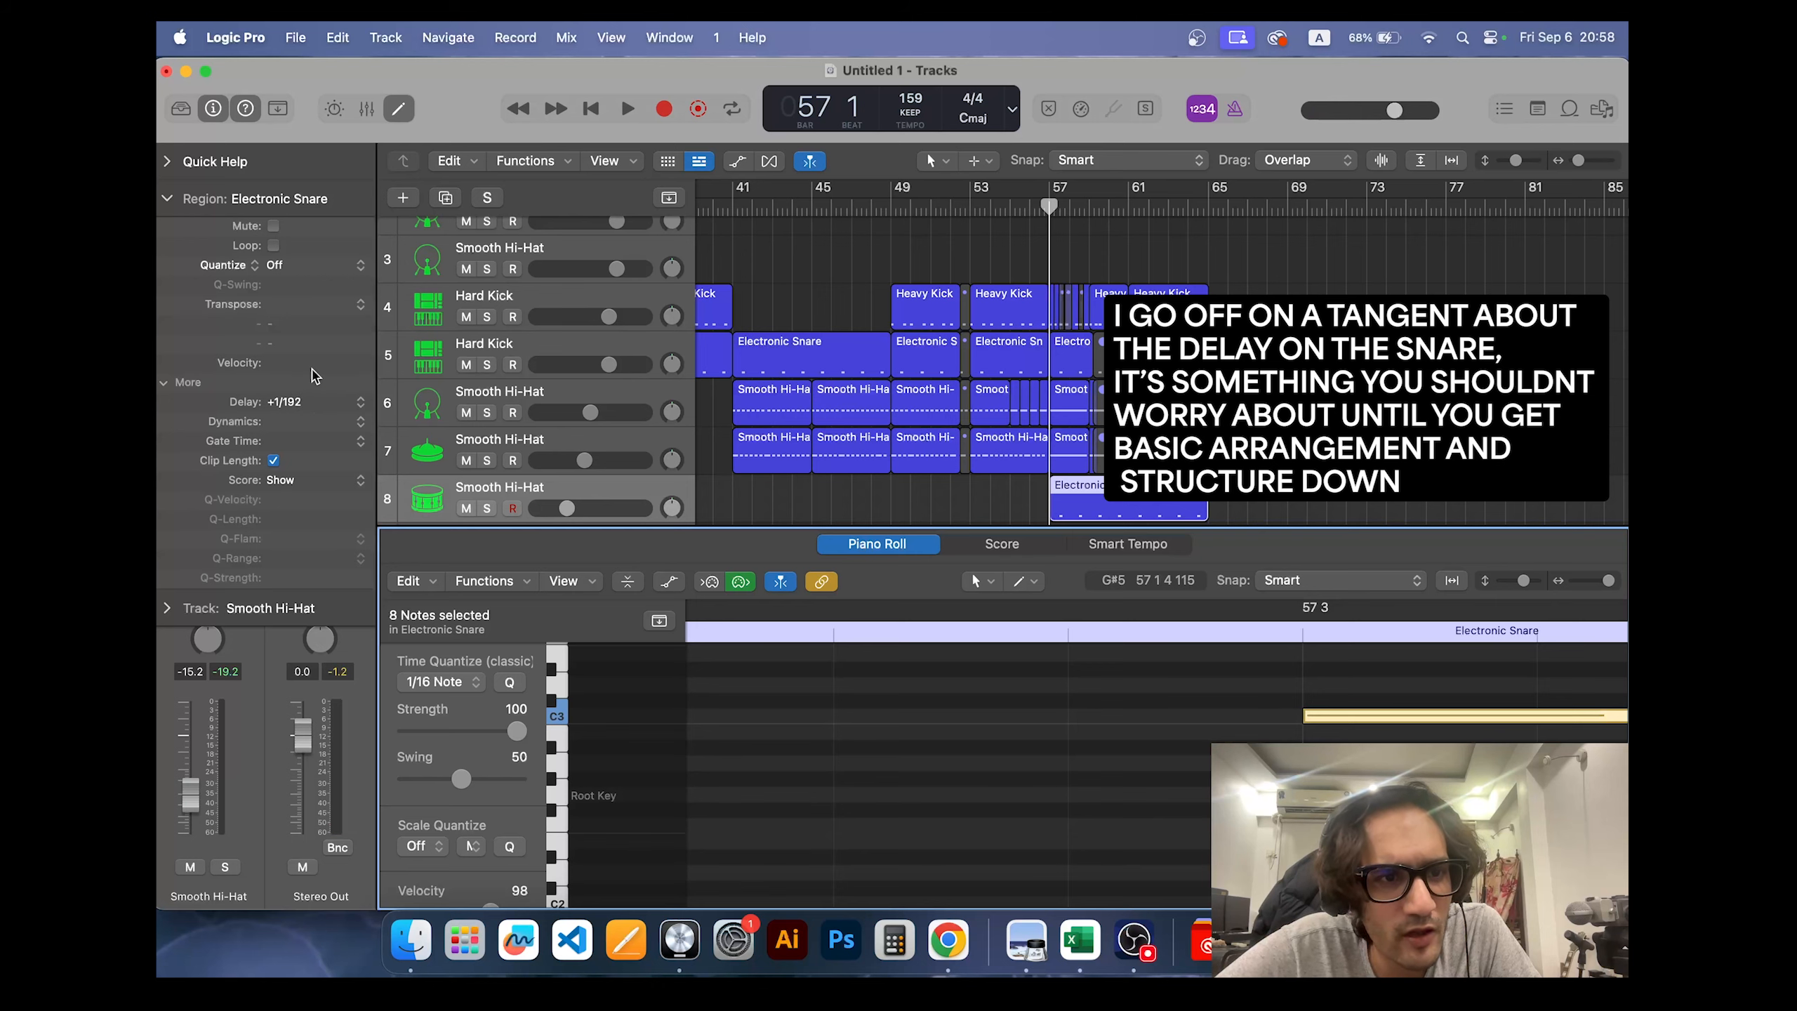
click(170, 198)
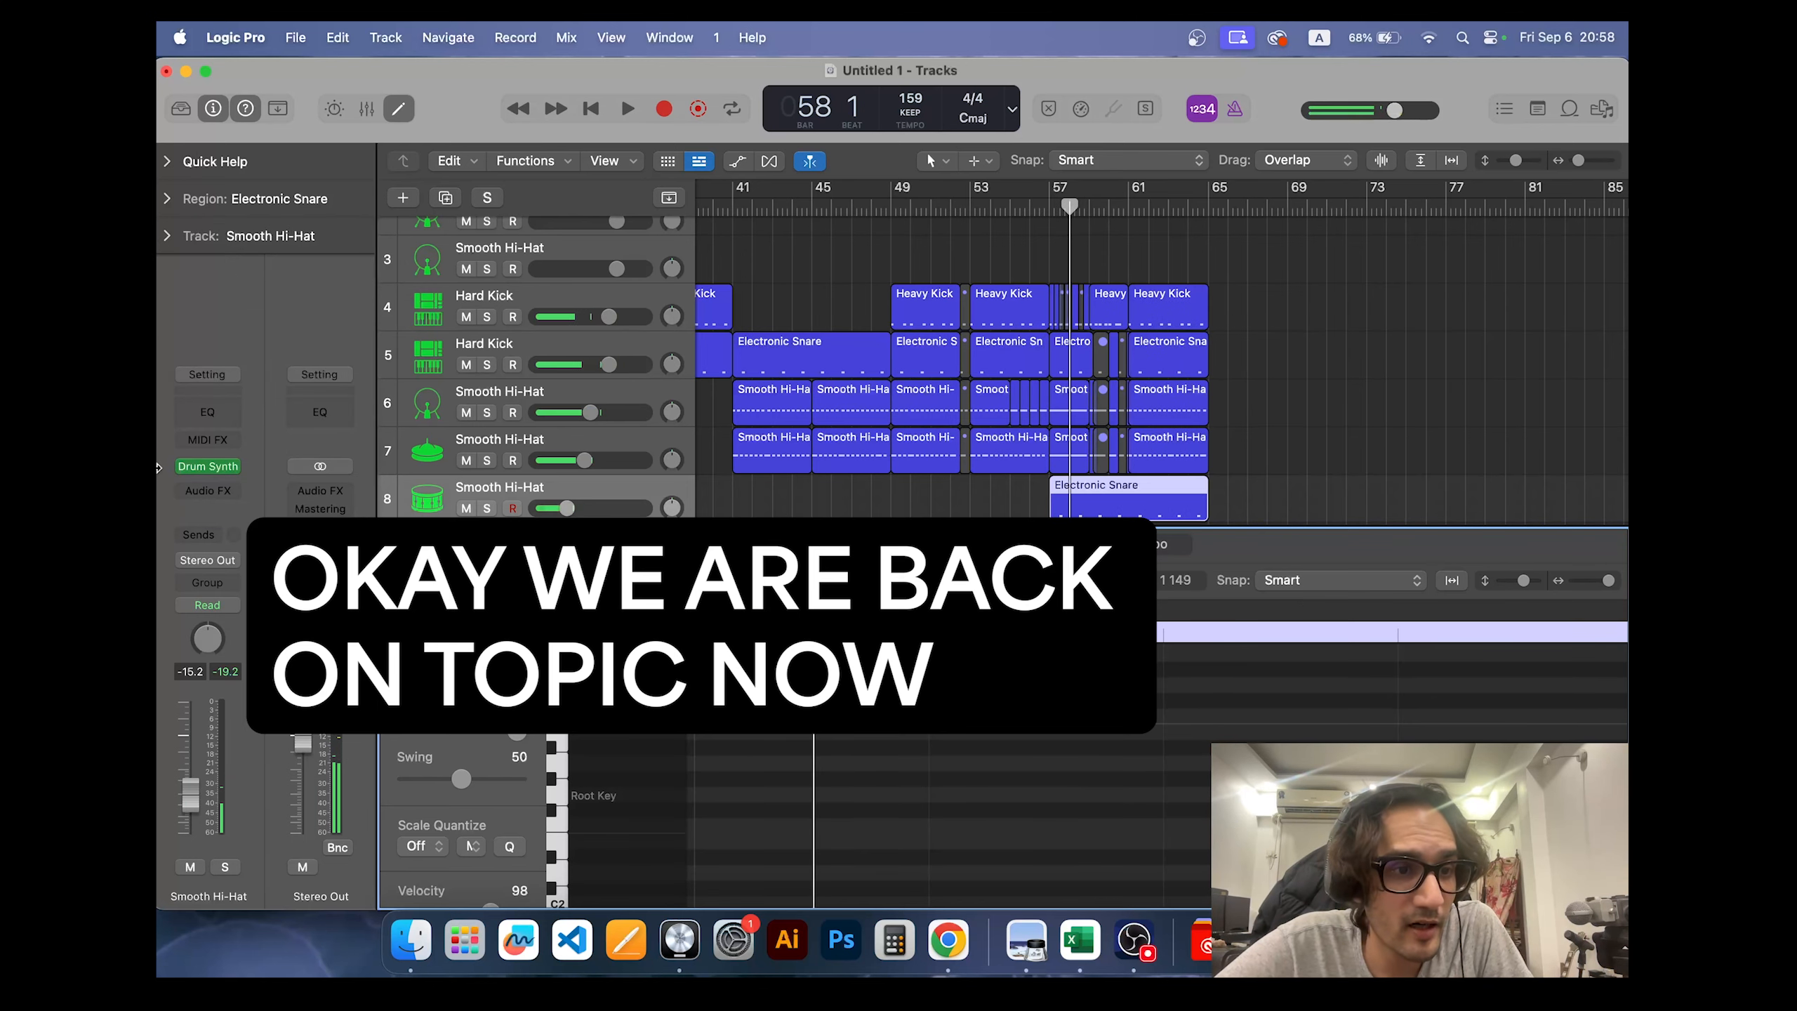
Step: Switch track 8's Drum Synth to the Tiny Plink percussion sound and audition it with a short playback
key(y)
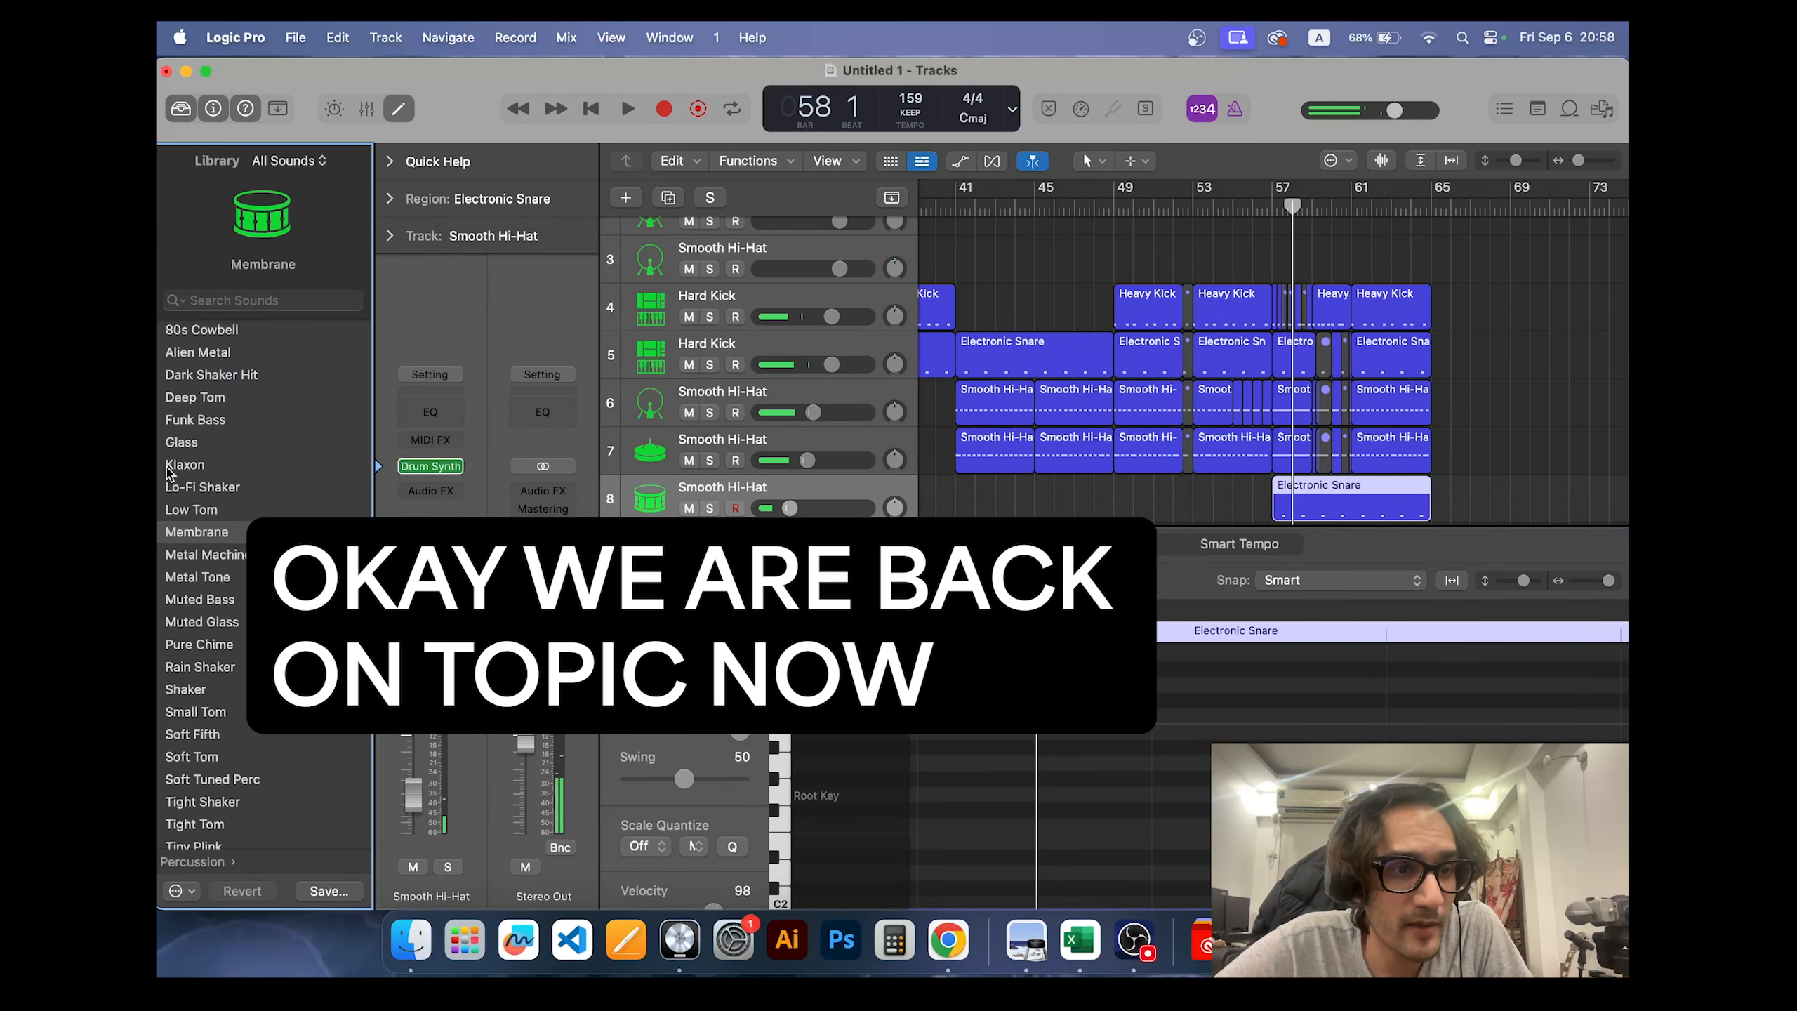
click(252, 465)
click(786, 716)
click(193, 845)
click(793, 708)
key(space)
key(space)
Step: Slide the track 8 notes earlier in the bar and duplicate them twice for three hits per bar, the last on beat 3
drag(1246, 720, 1048, 719)
scroll(1048, 719, down, 3)
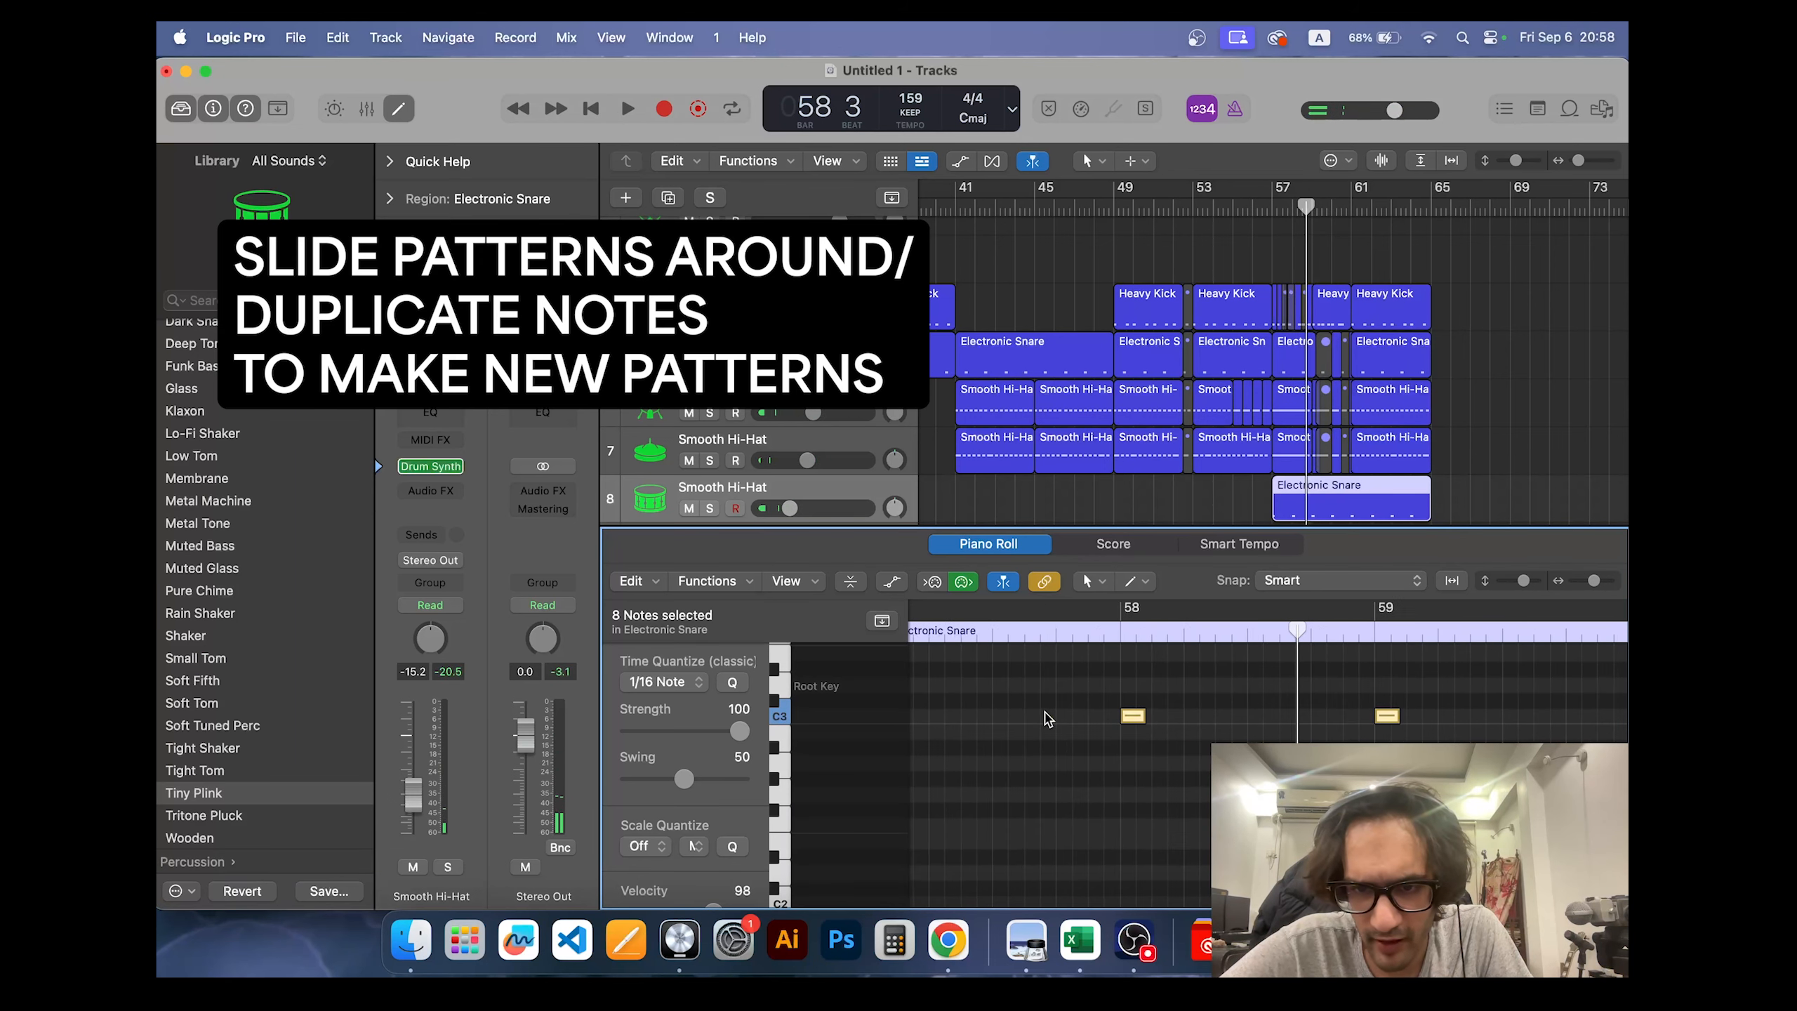
scroll(1048, 719, left, 3)
scroll(1048, 719, down, 1)
mouse_move(1025, 702)
mouse_down()
mouse_move(1088, 702)
mouse_move(1055, 697)
mouse_up()
drag(1053, 698, 1147, 697)
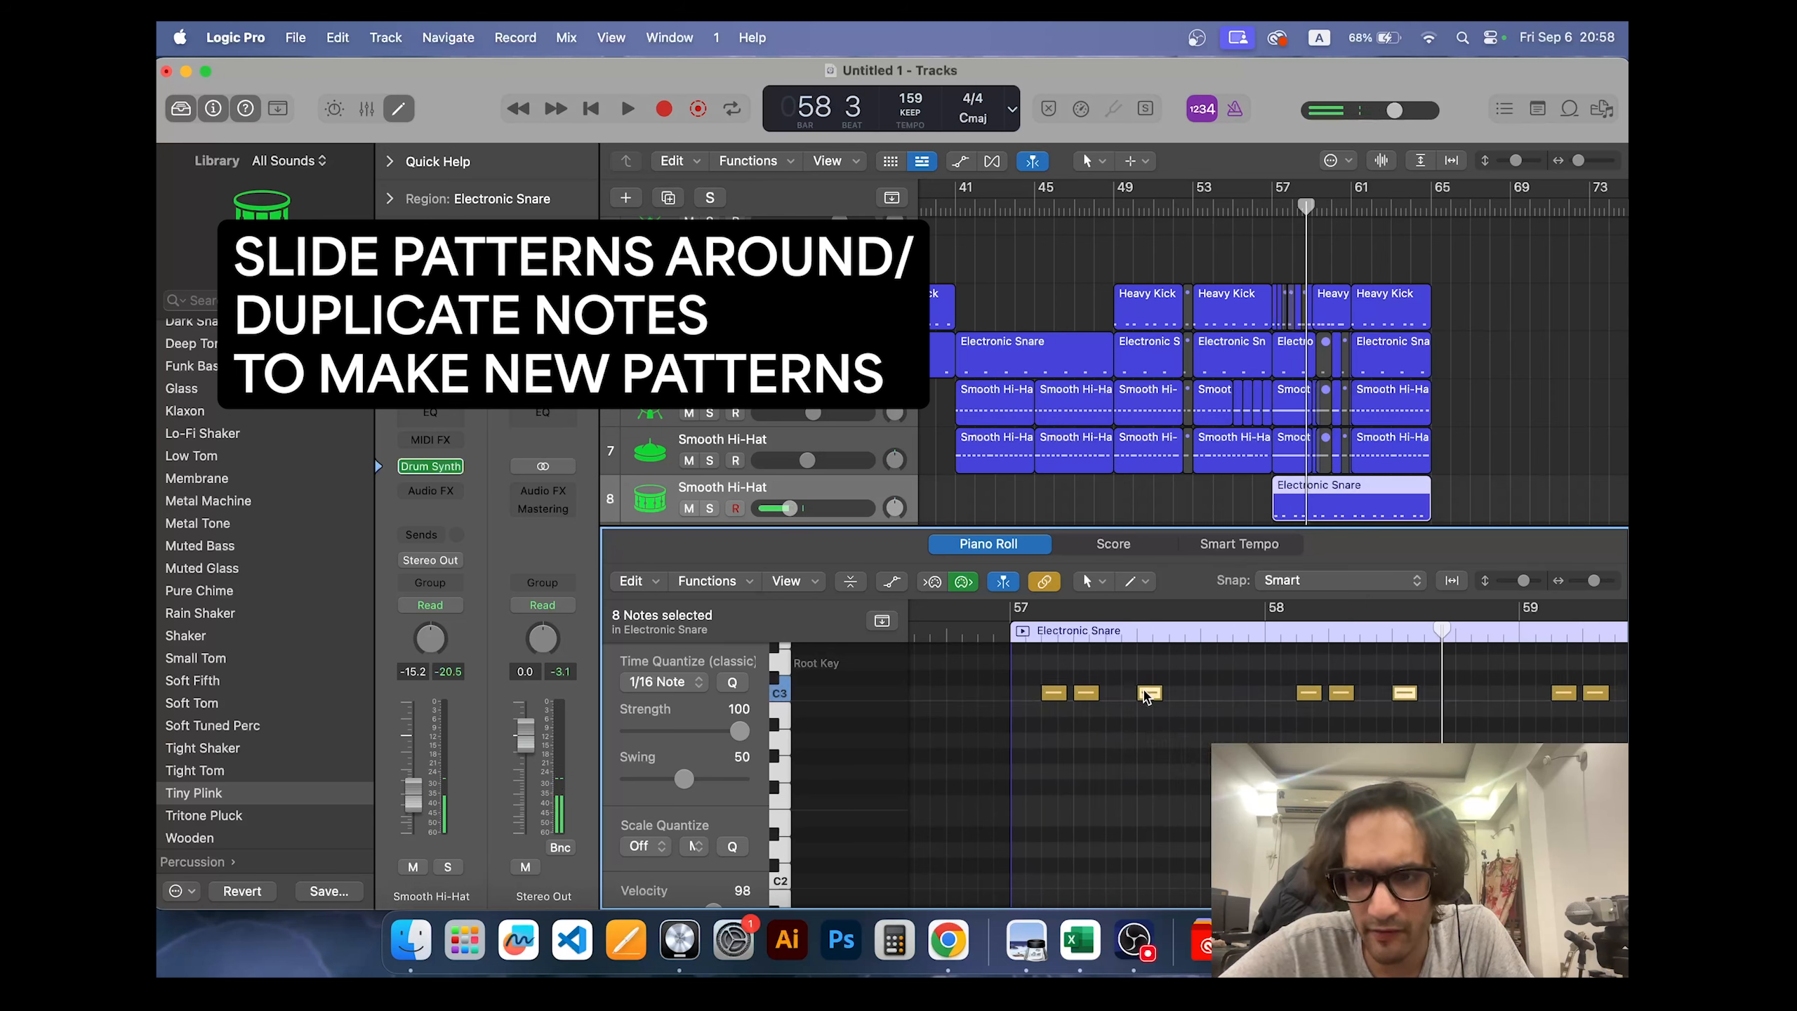
Step: Play the new percussion pattern from bar 57, raising track 8's volume to -5.9 dB, and close the Piano Roll
click(1272, 206)
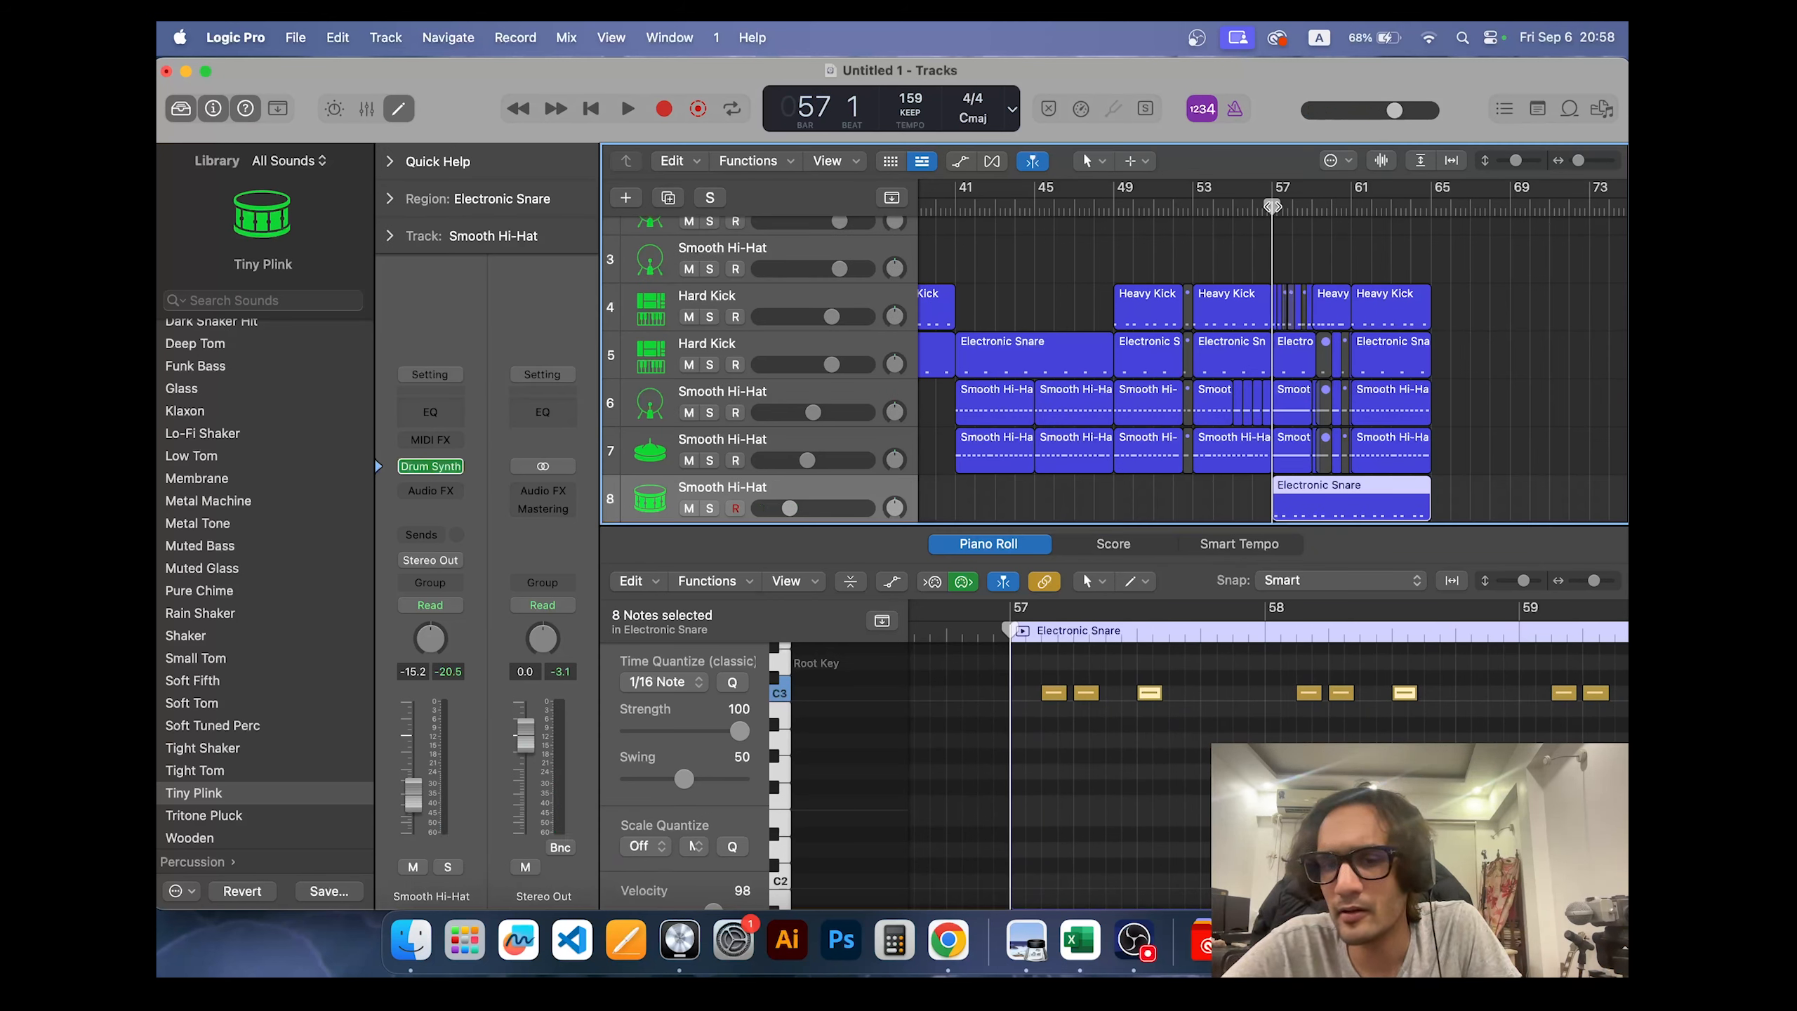
key(space)
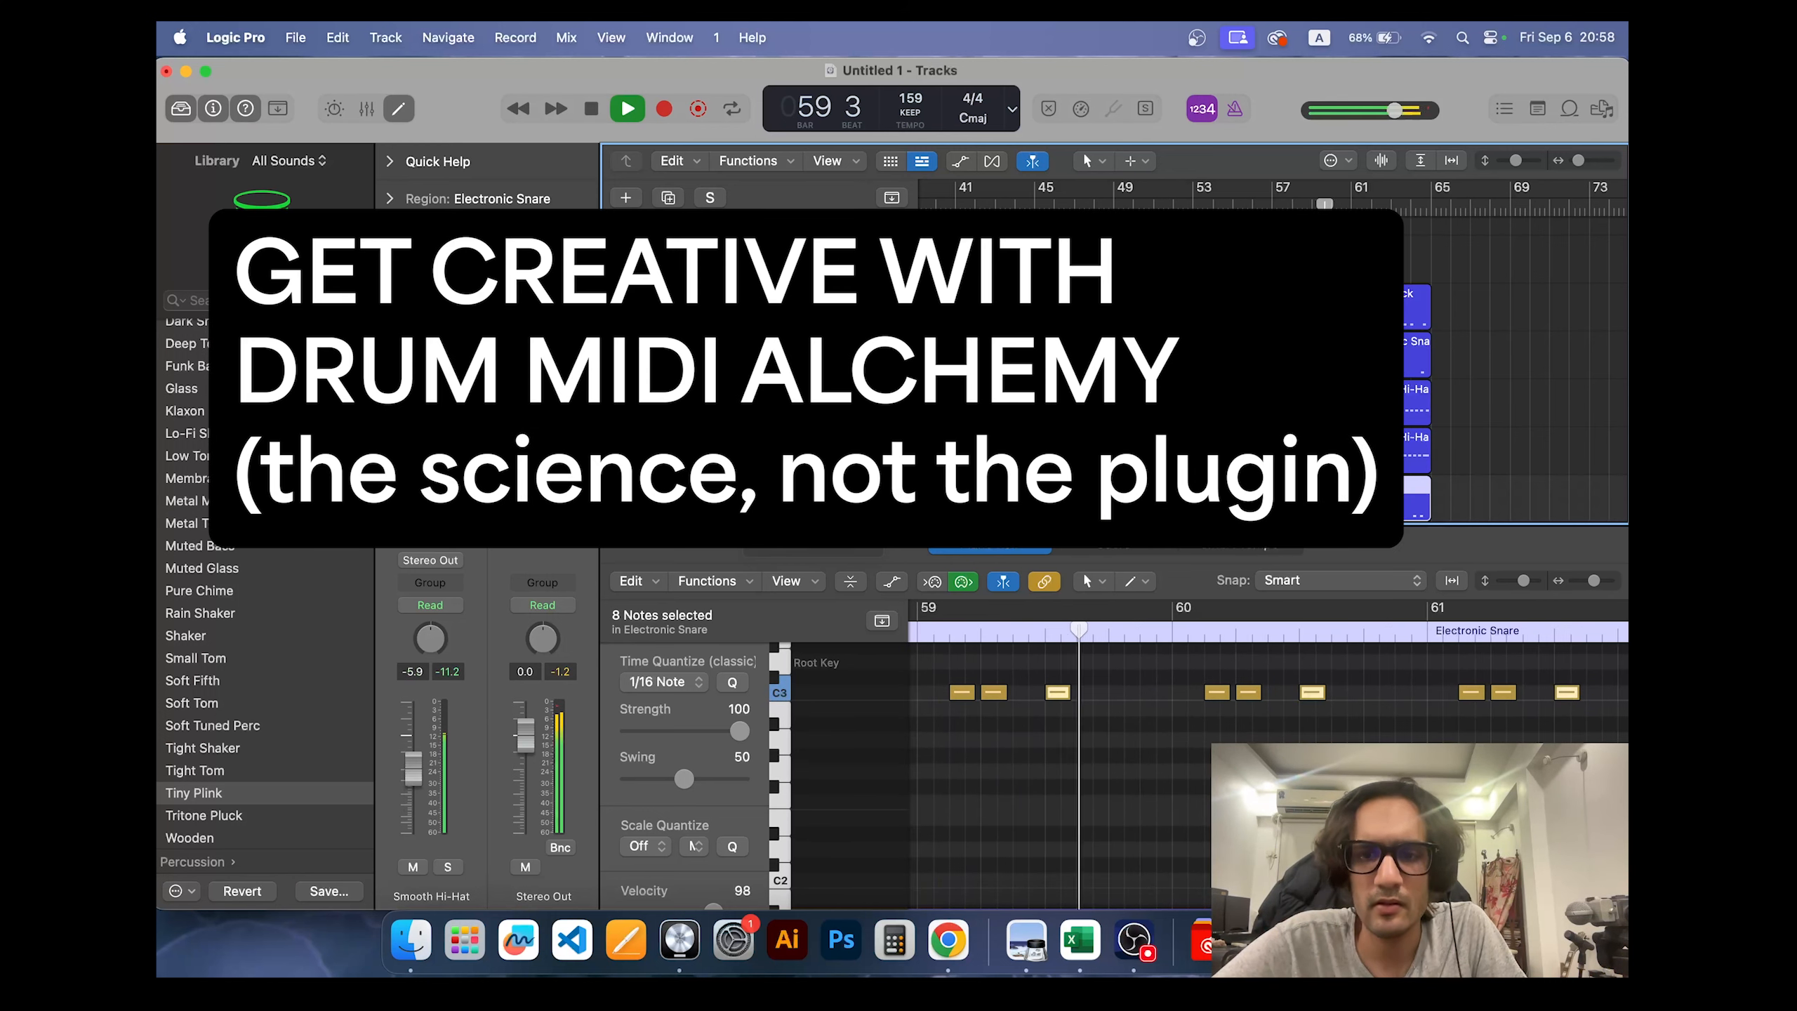
key(e)
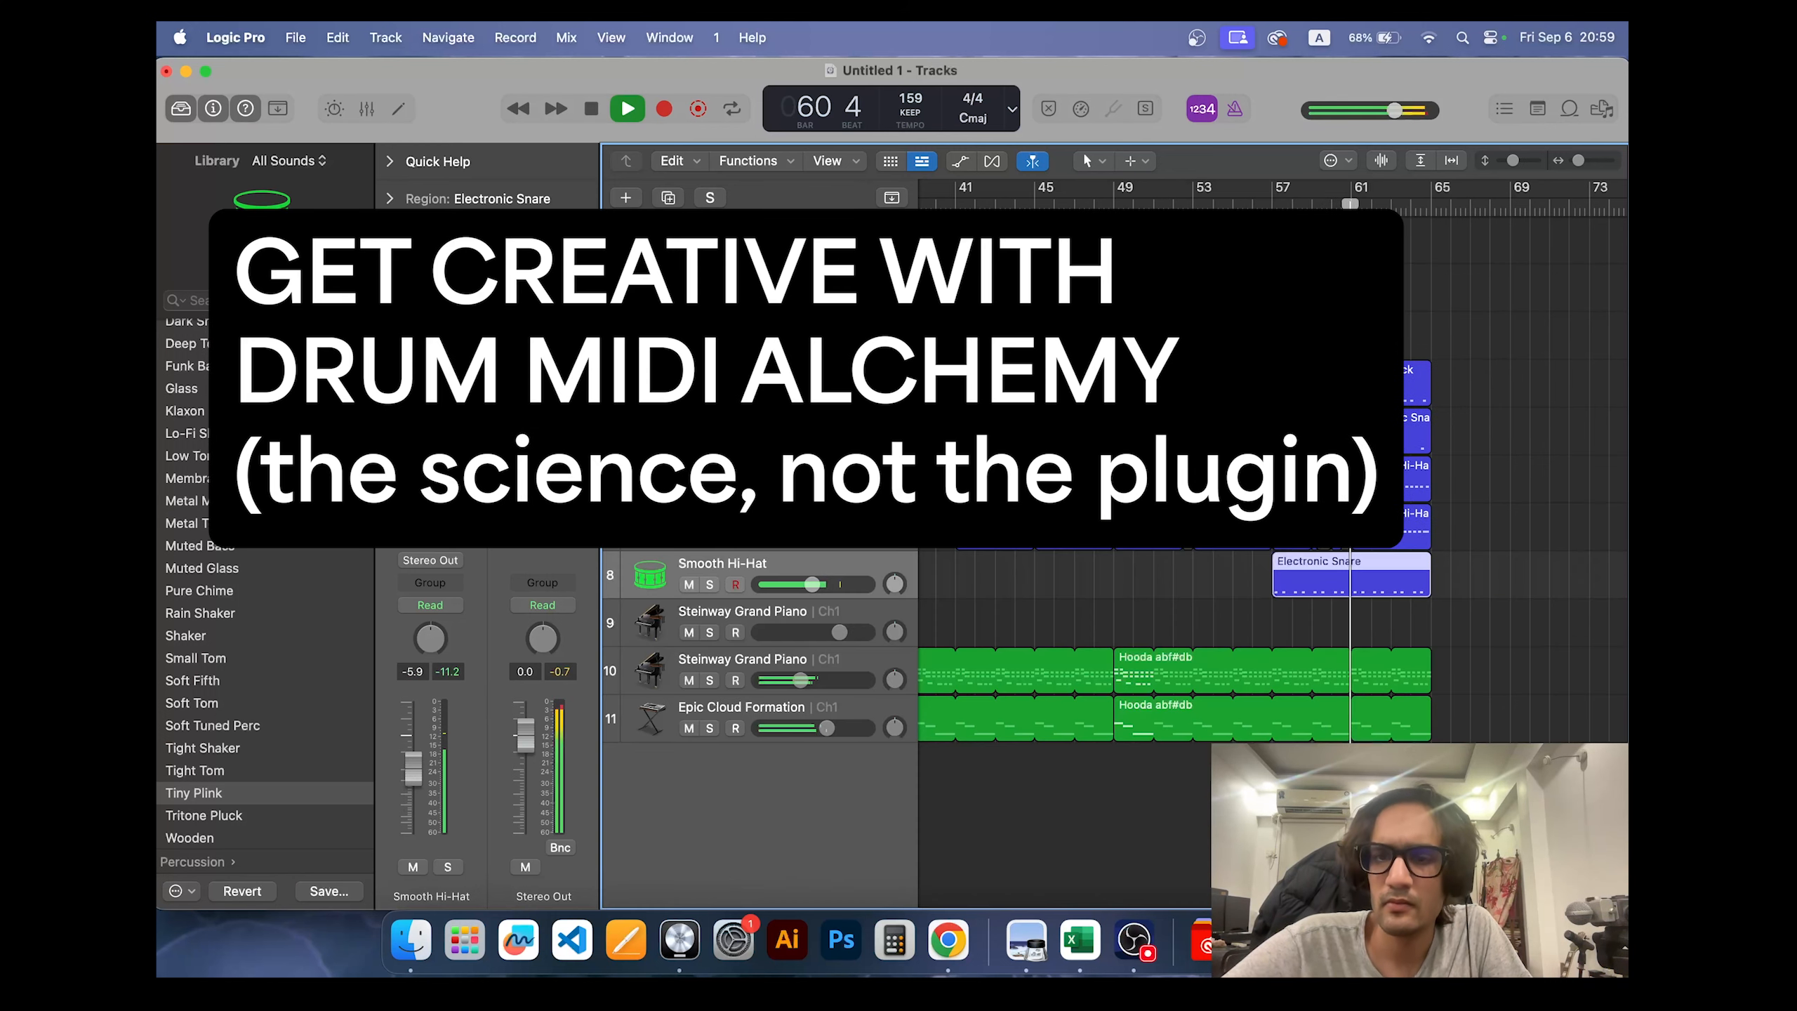
click(1520, 583)
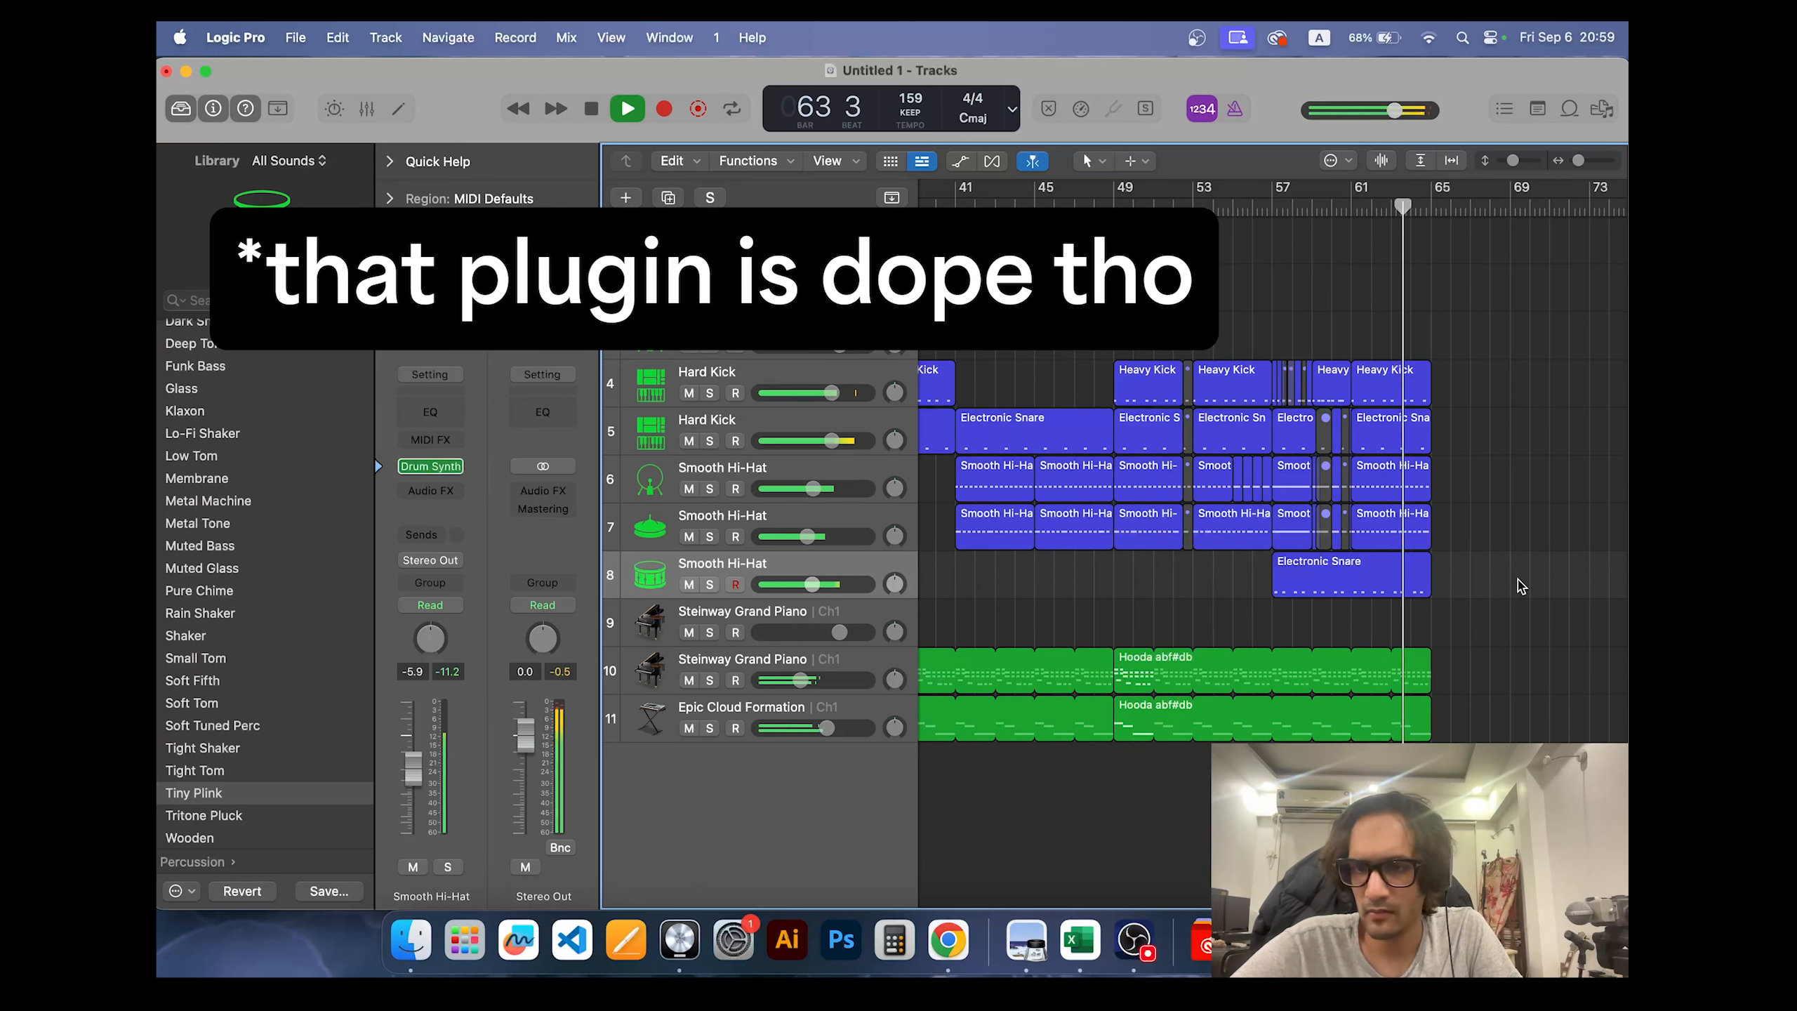
Step: Repeat the drum regions on tracks 4 to 8 up to bar 73 and extend the loops on tracks 10 and 11 to match
key(super+Right)
key(super+Right)
key(super+Right)
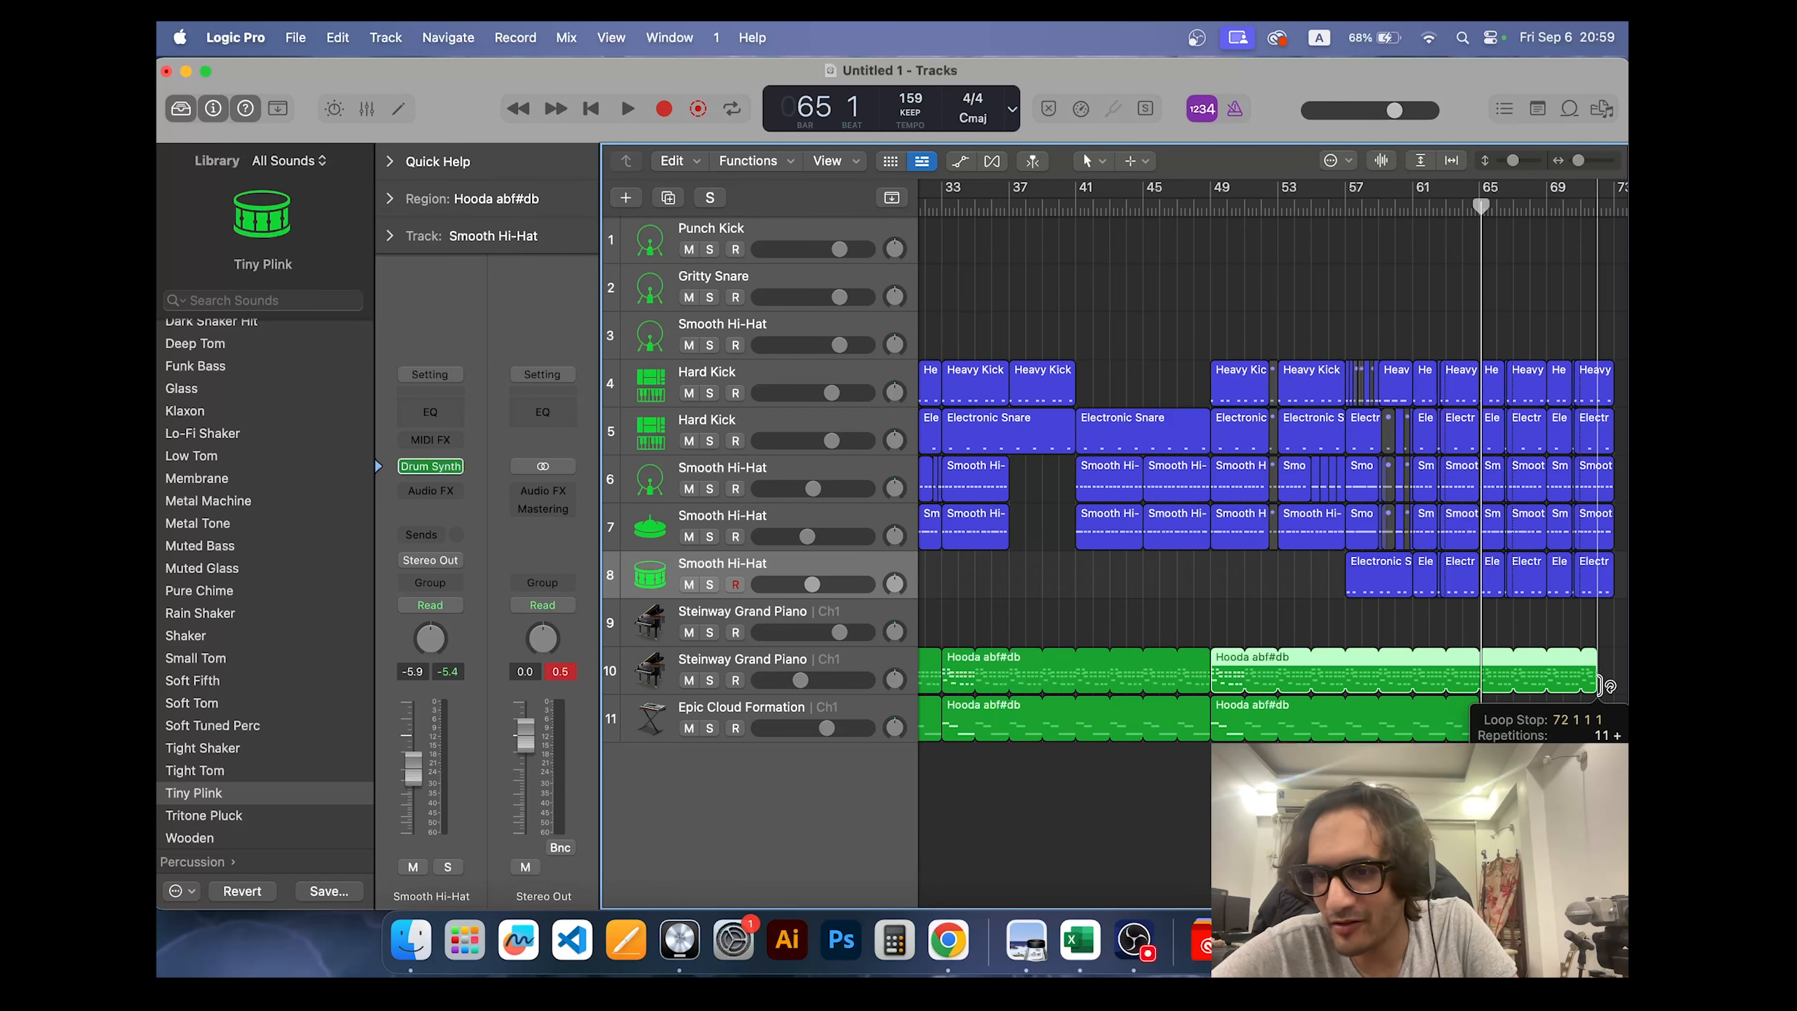
drag(1474, 708, 1480, 708)
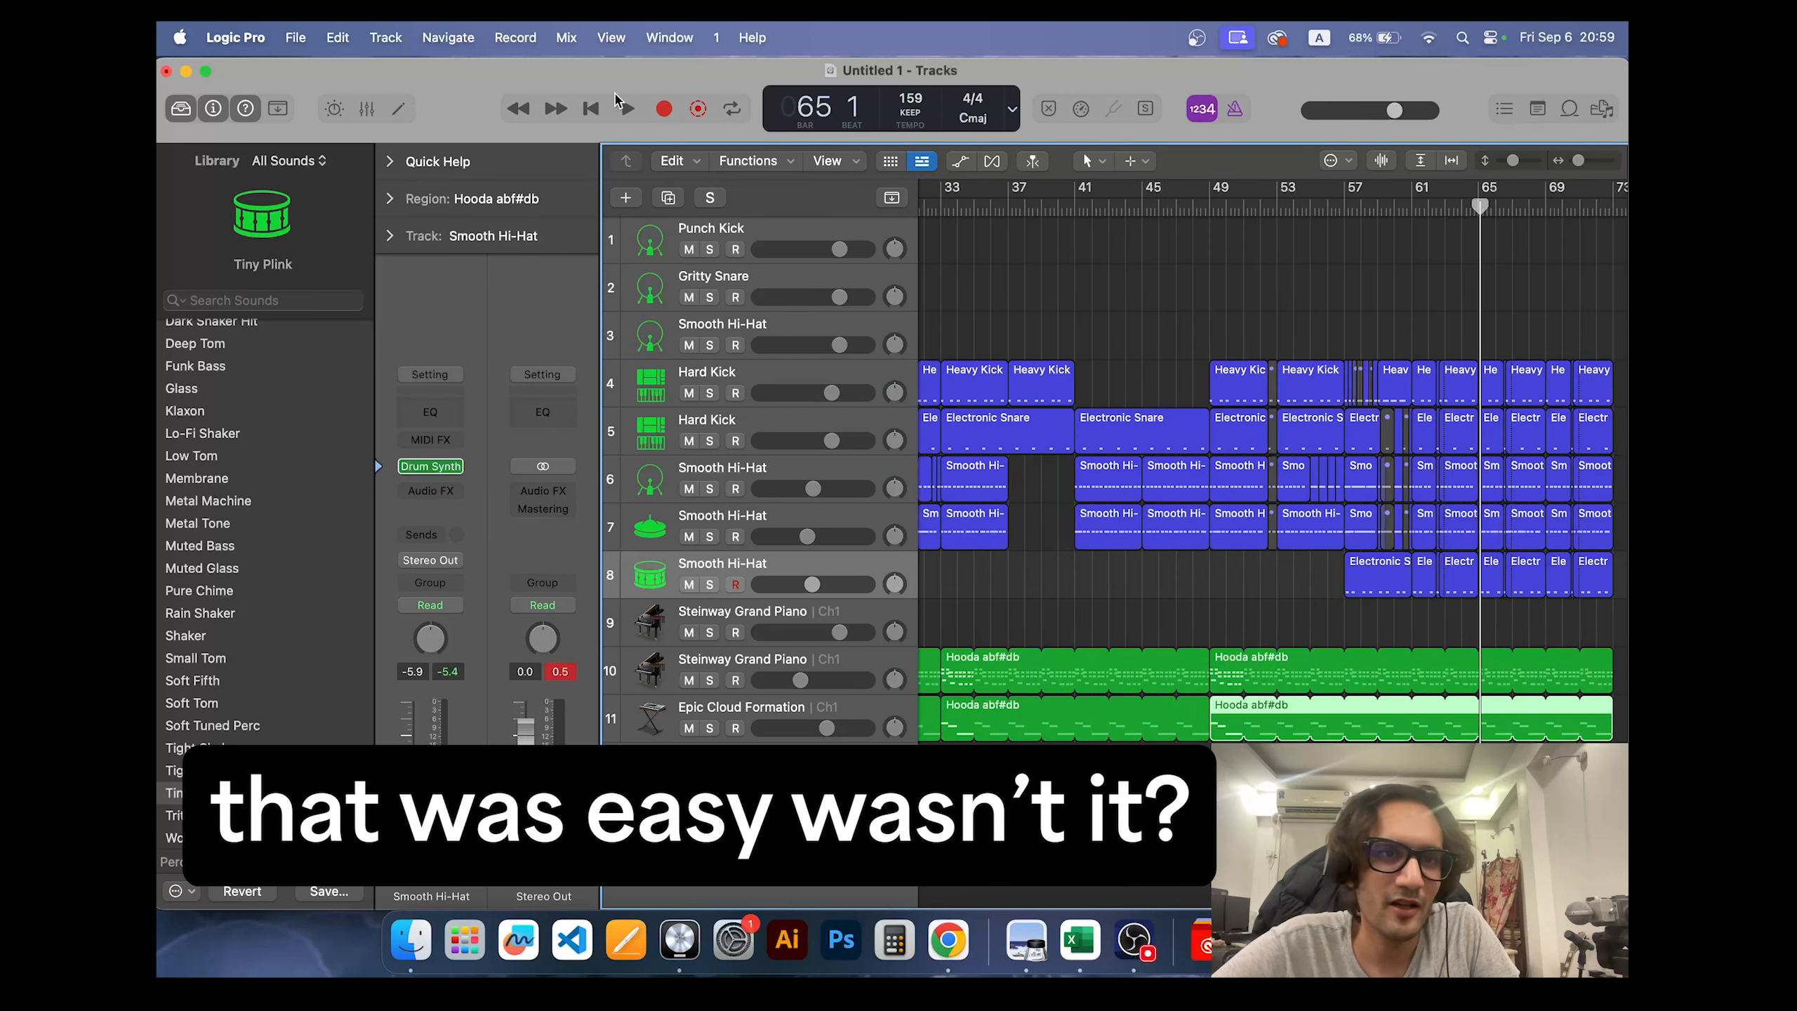
Step: Play the arrangement from the beginning and stop playback at bar 6
click(591, 110)
key(space)
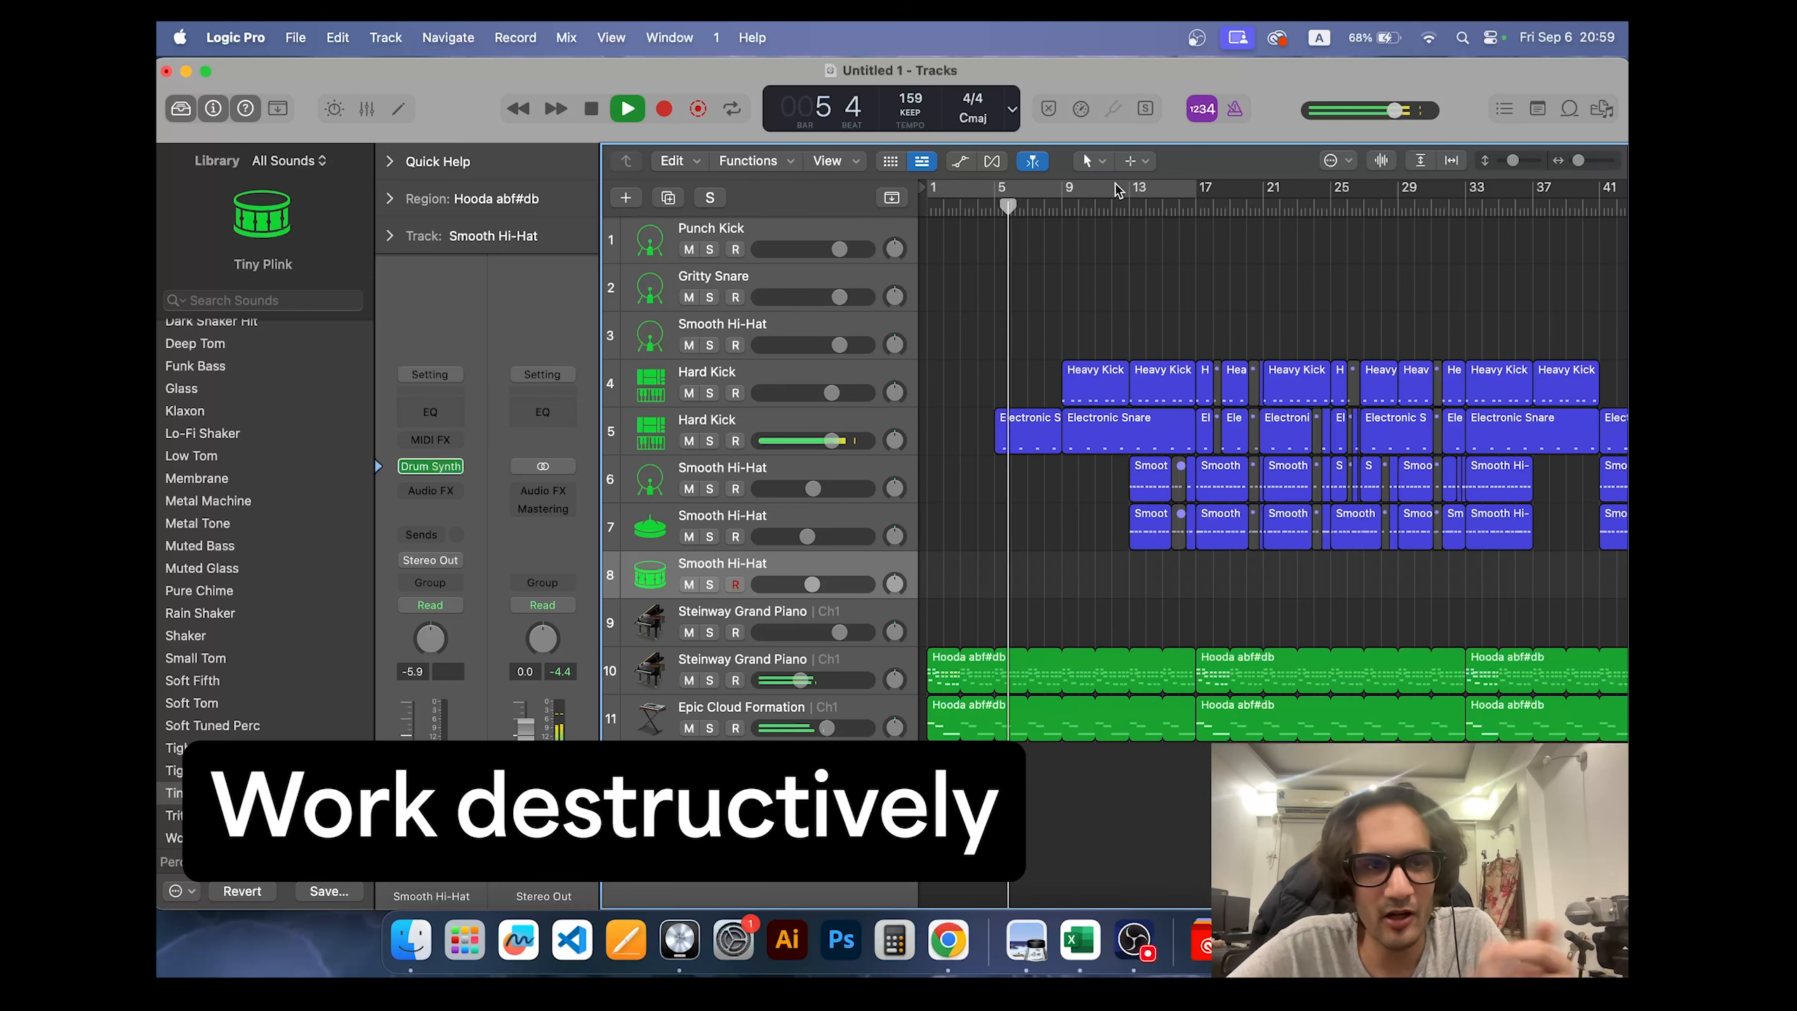
key(space)
Step: Cancel the first project save and bring up the Save As dialog to store a separate copy
key(super+s)
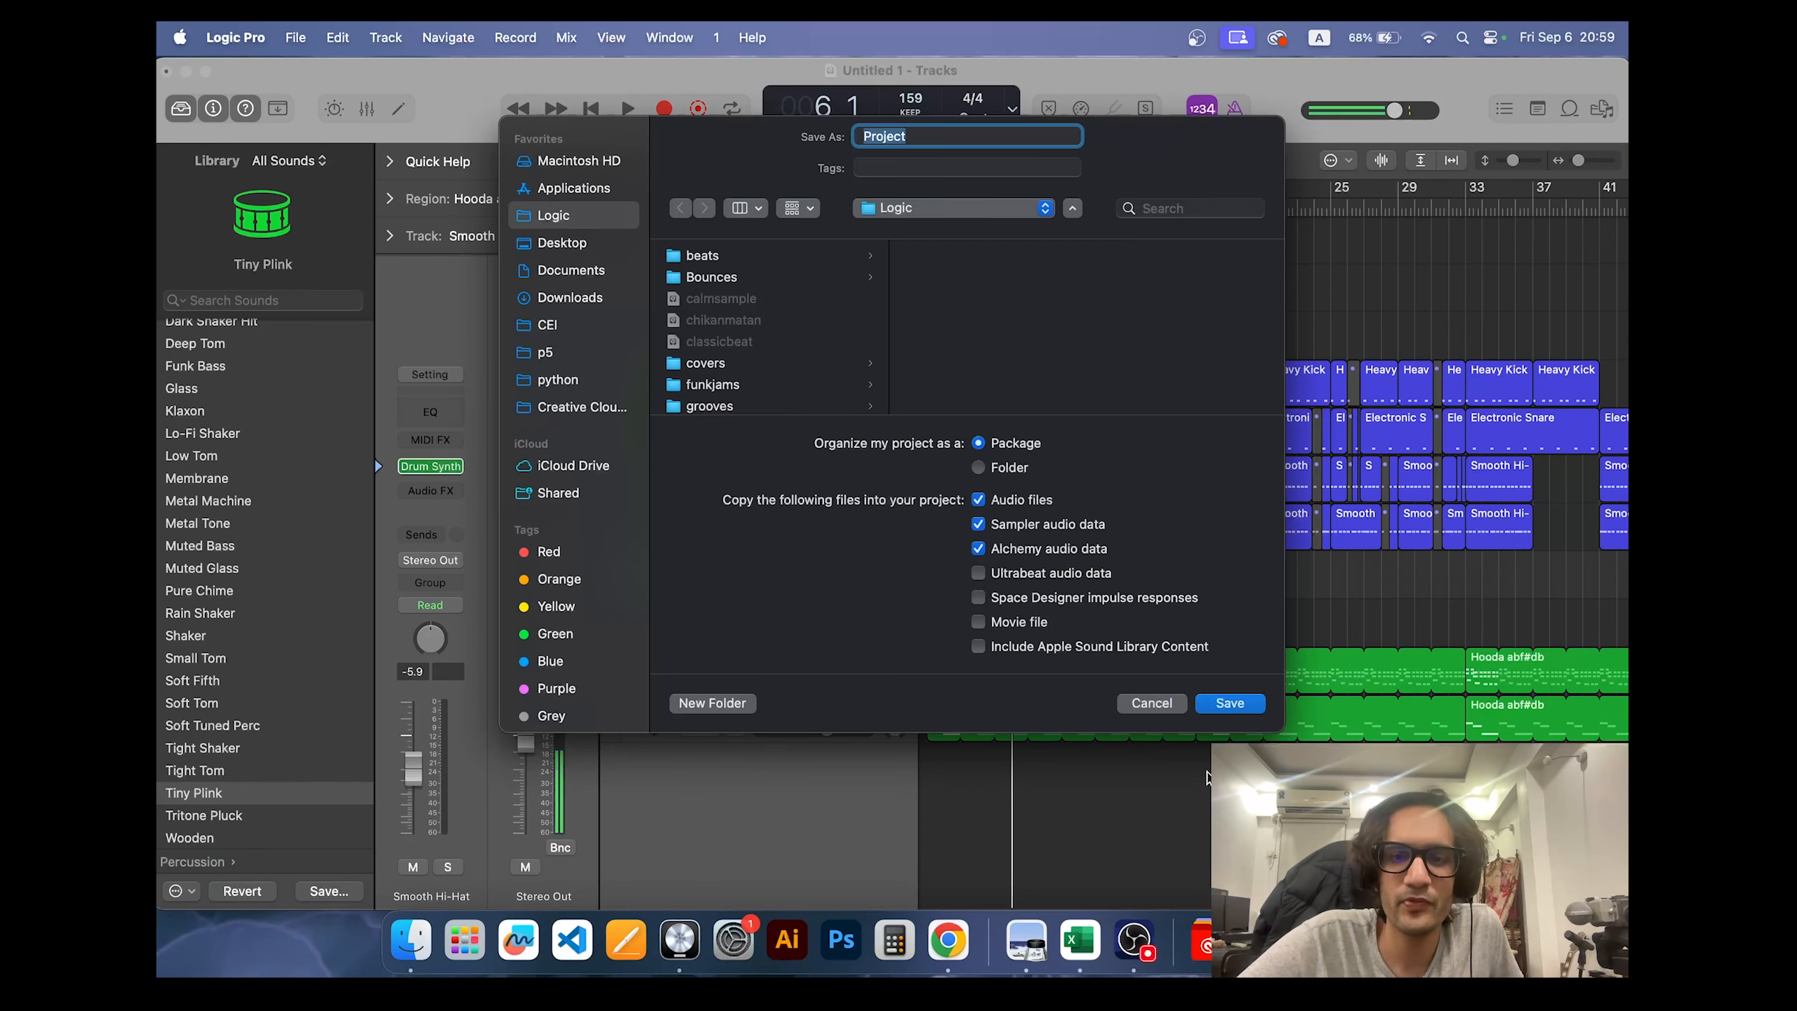
click(1151, 703)
click(294, 36)
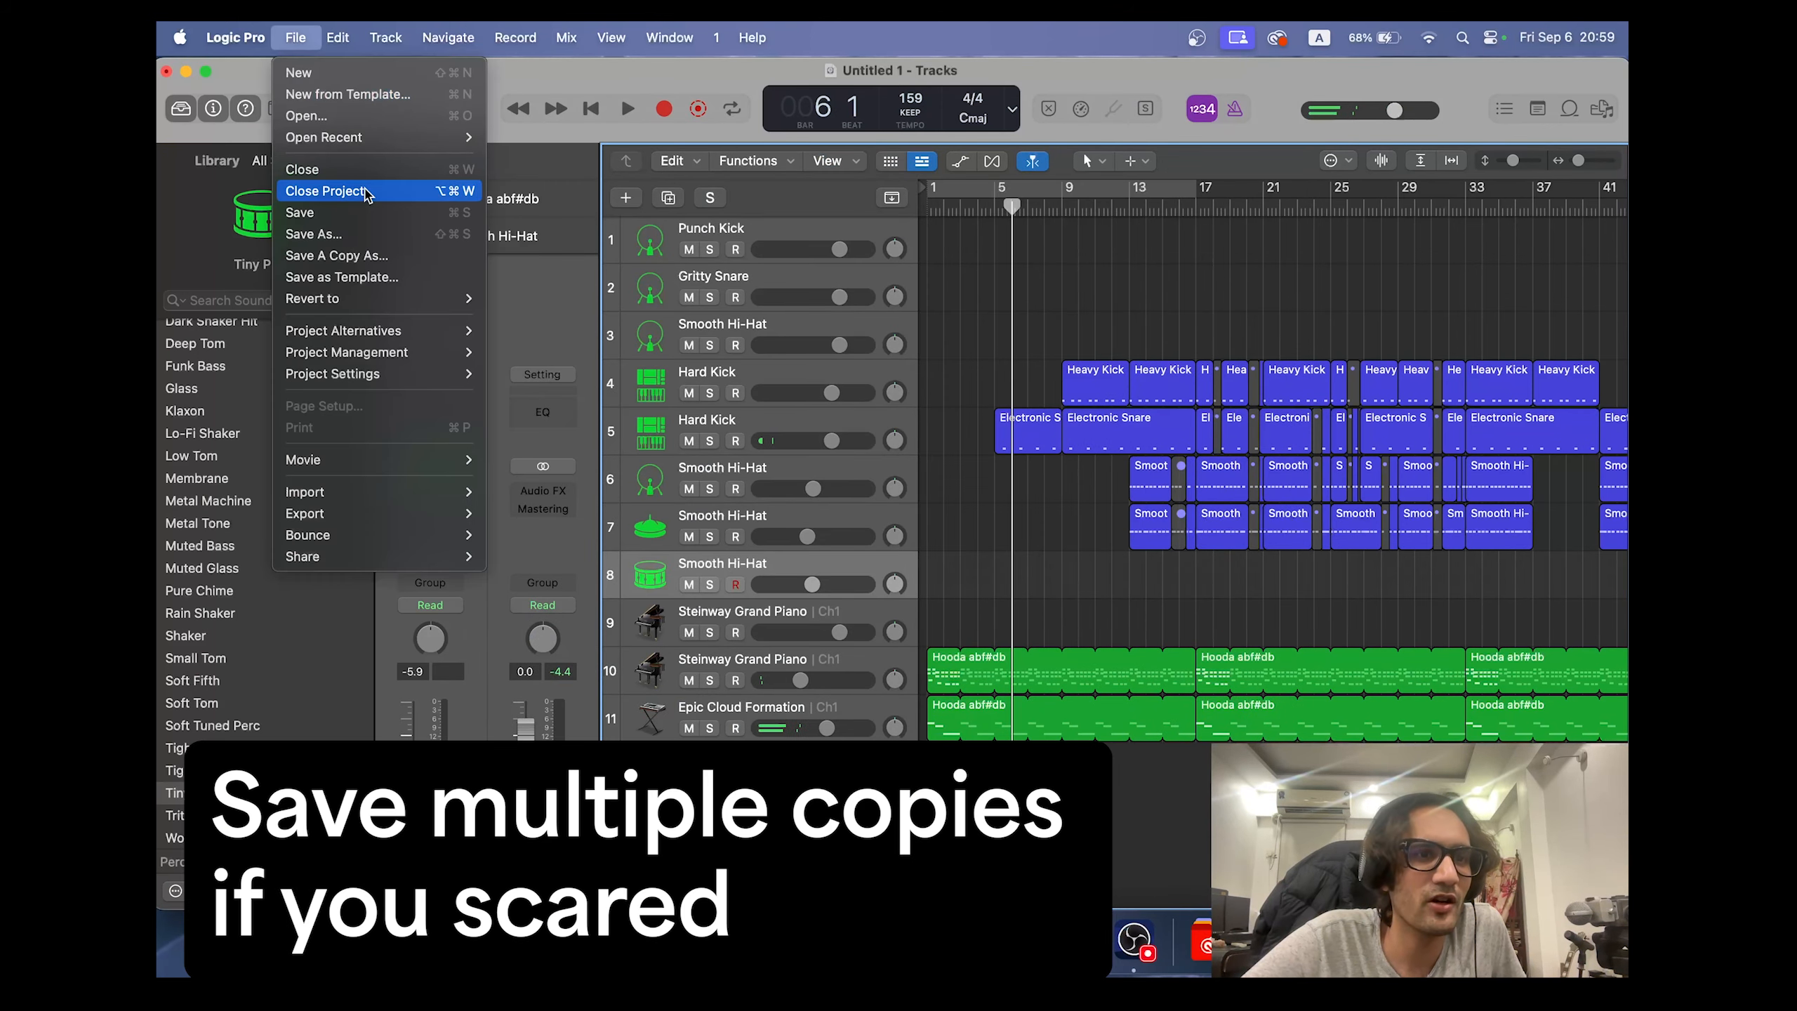
click(387, 233)
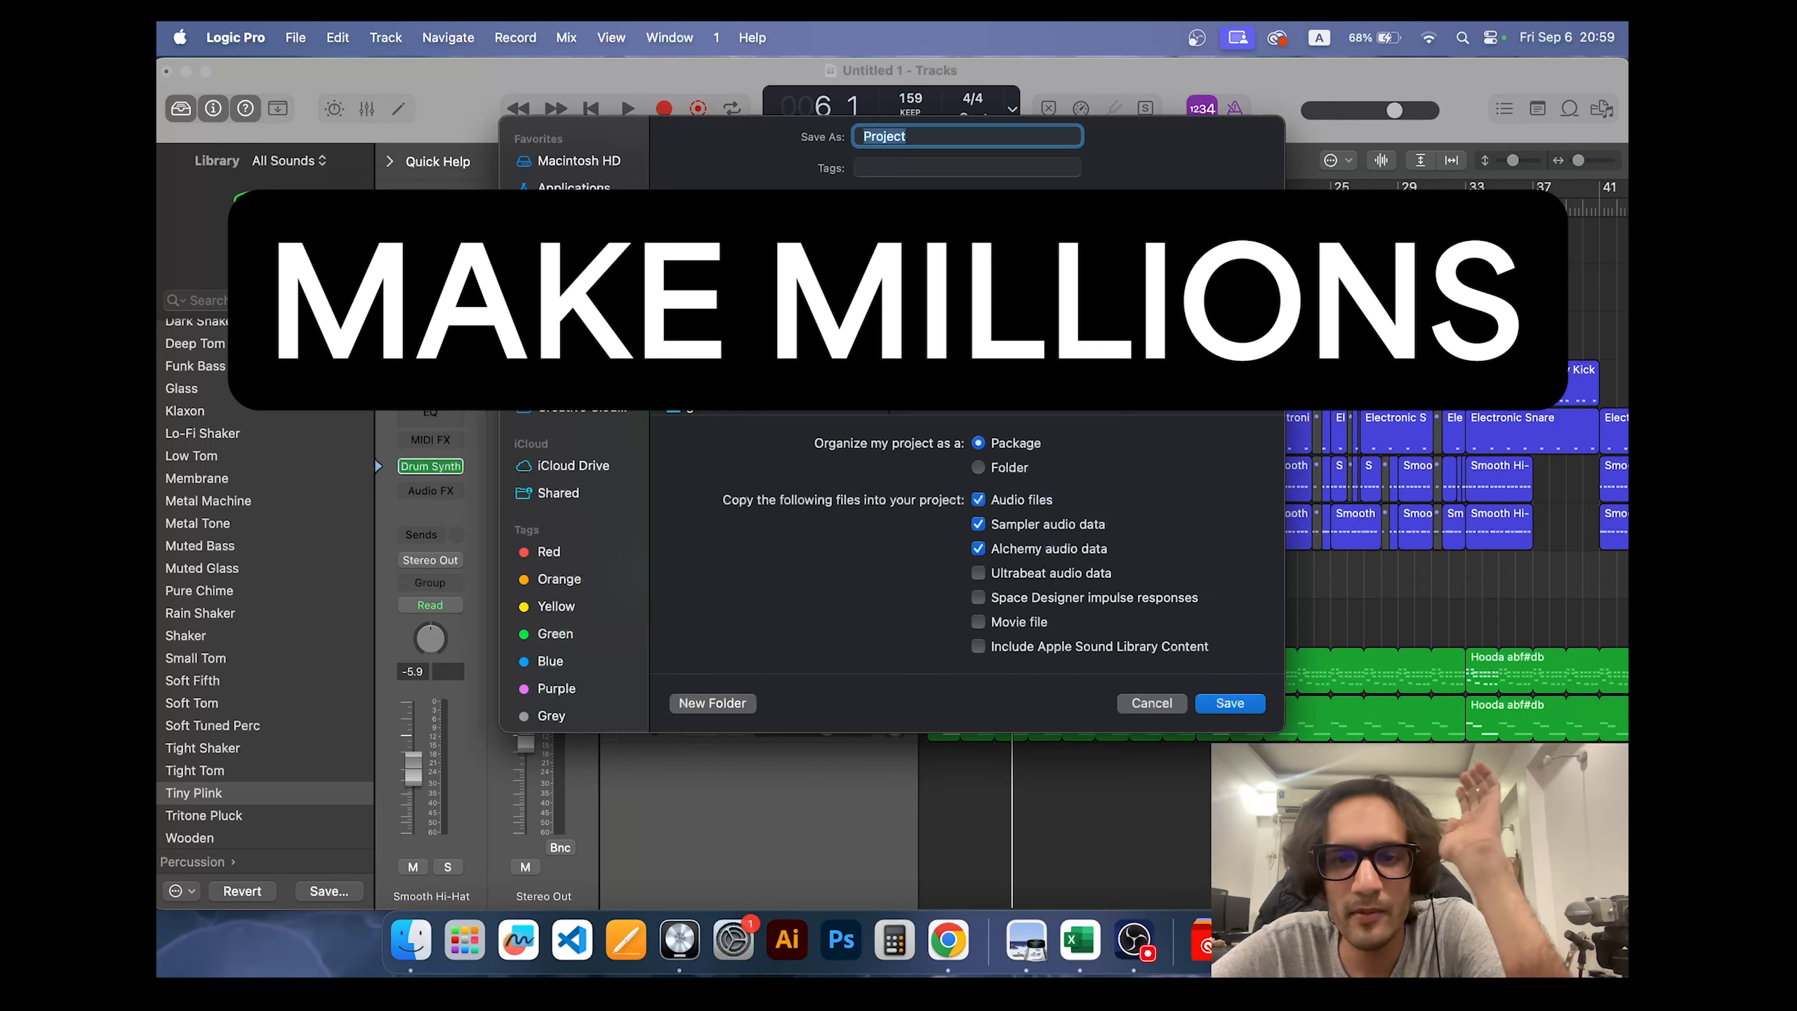